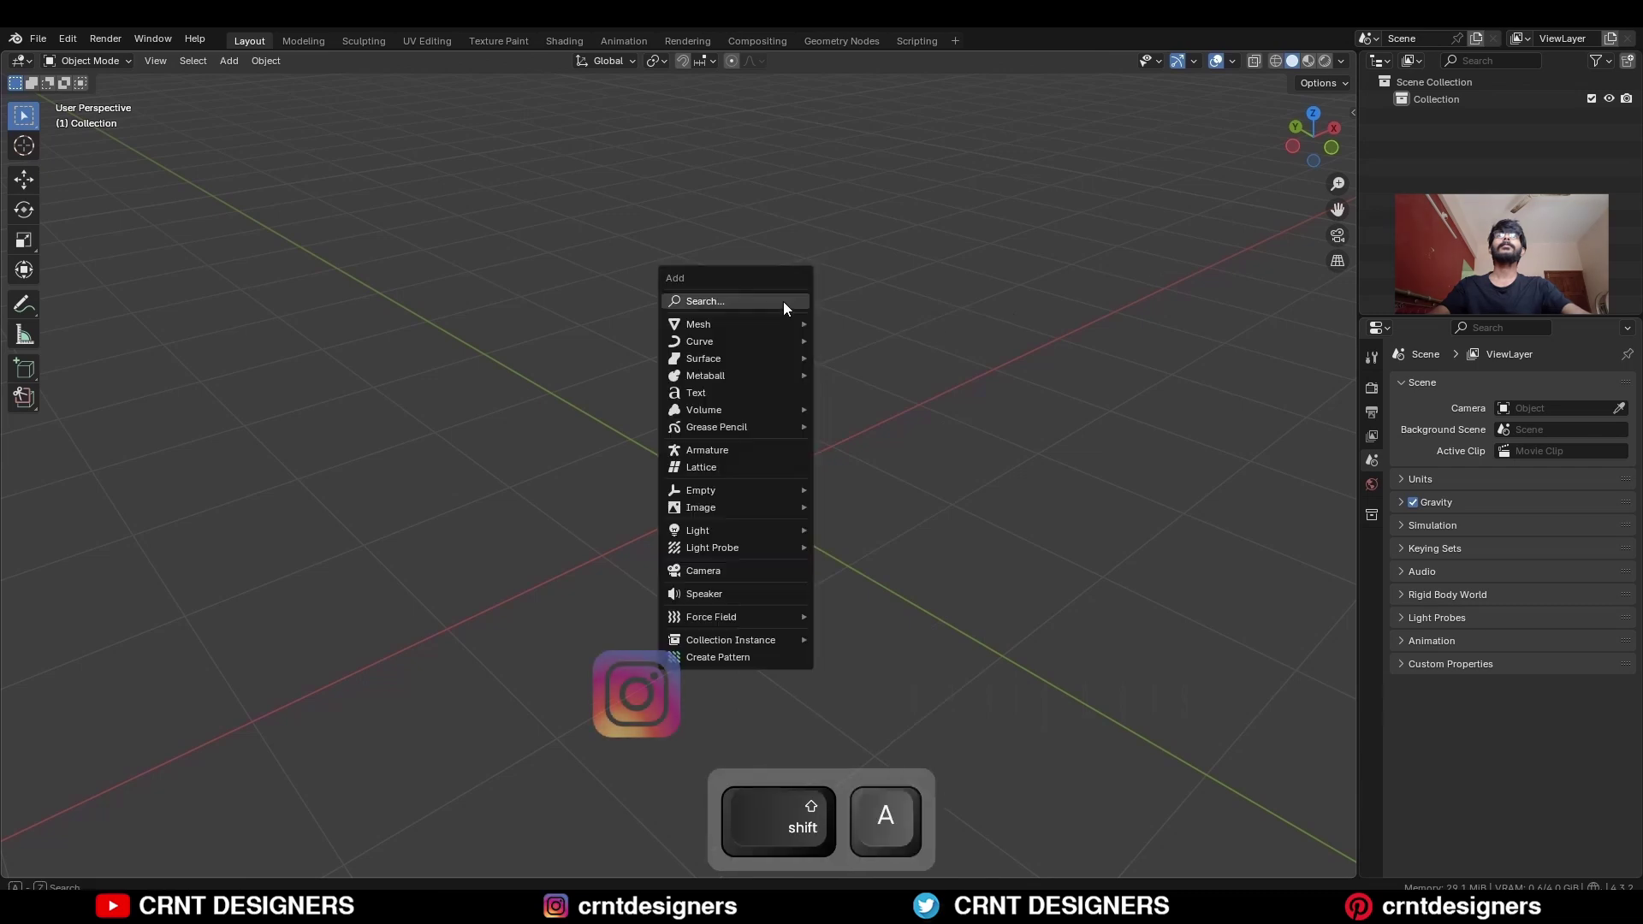
# Add a cube raised 1 m onto the ground, set its origin to its base and make it 3 m tall
pyautogui.moveTo(779, 321)
pyautogui.click(865, 341)
pyautogui.press('KP_1')
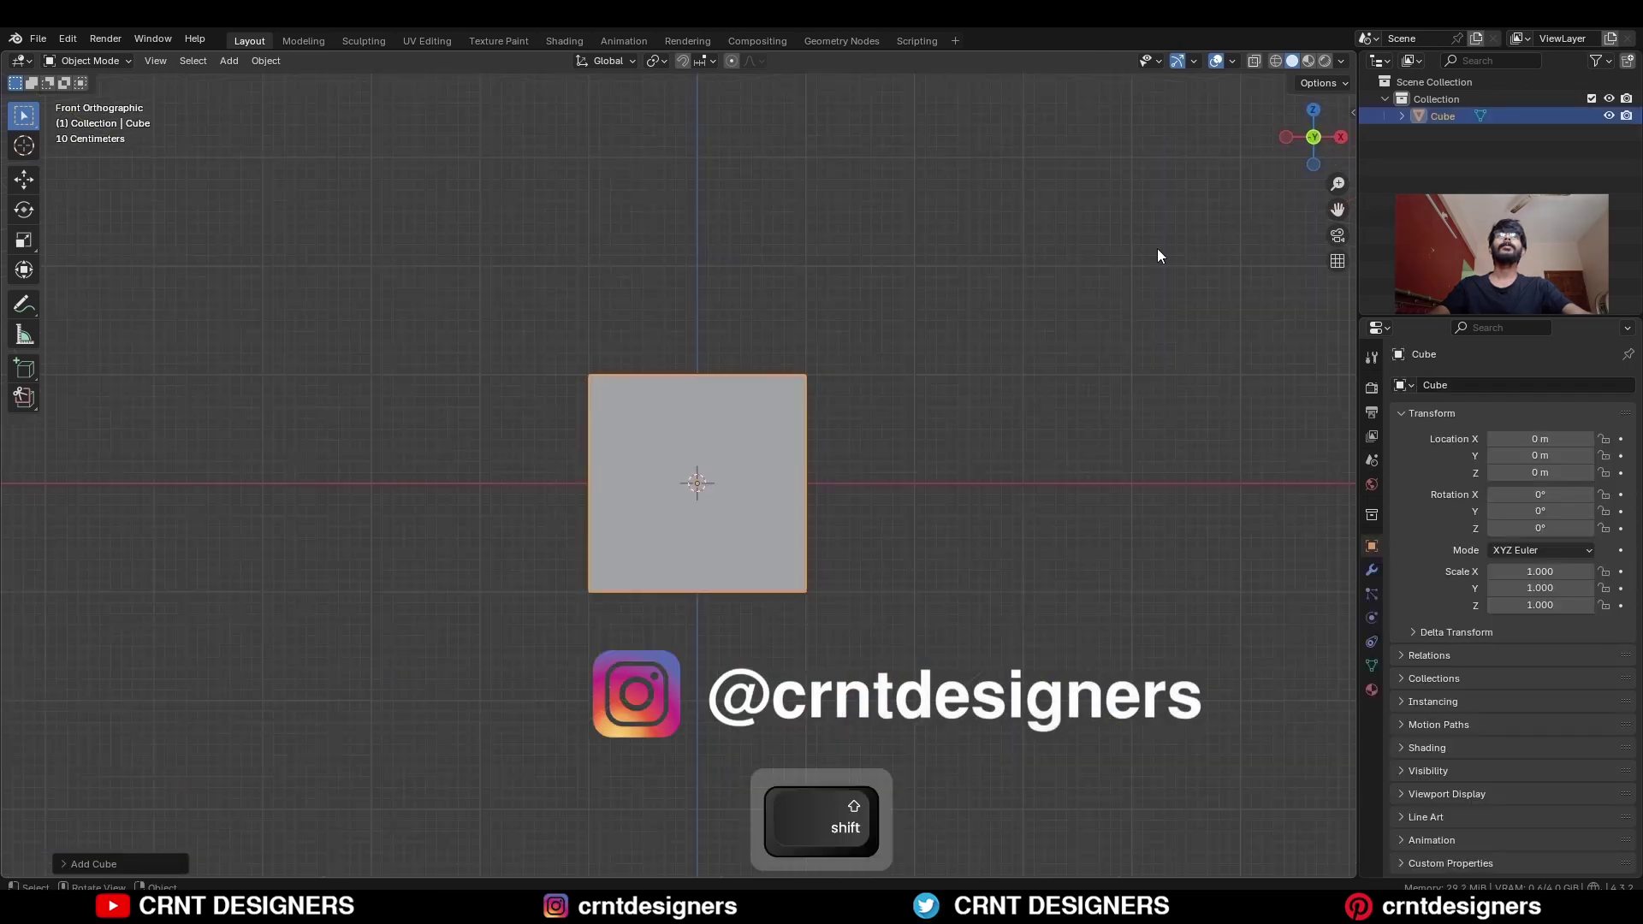
pyautogui.keyDown('ctrl'); pyautogui.moveTo(702, 500); pyautogui.dragTo(696, 370); pyautogui.keyUp('ctrl')
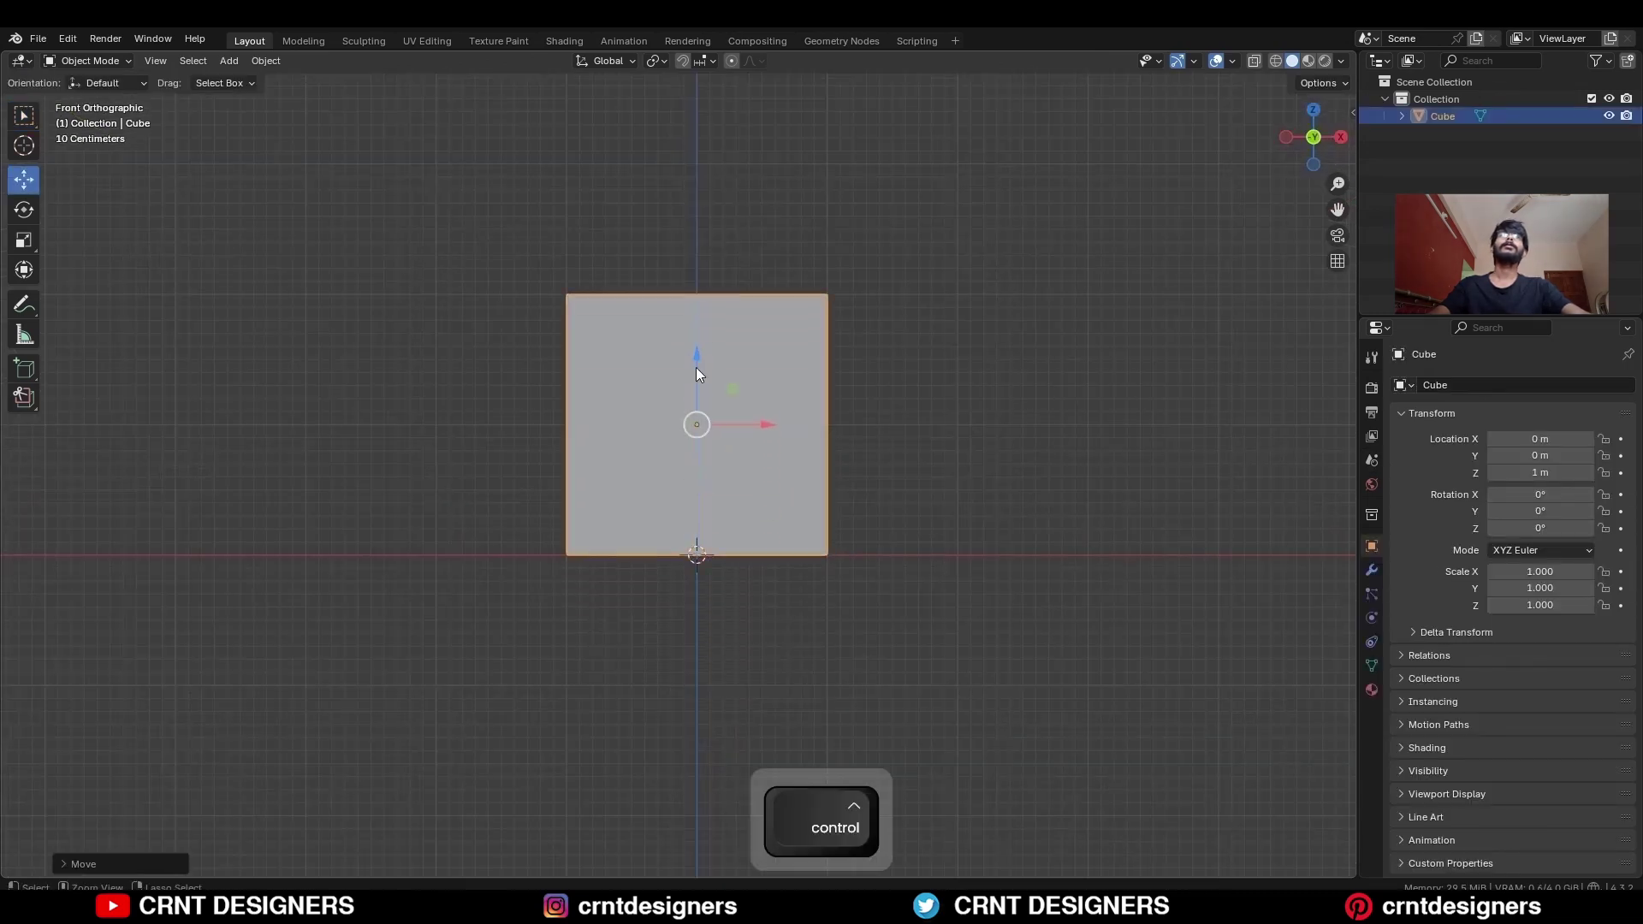
pyautogui.keyDown('shift'); pyautogui.moveTo(736, 495); pyautogui.dragTo(728, 510, button='middle'); pyautogui.keyUp('shift')
pyautogui.rightClick(728, 509)
pyautogui.click(849, 619)
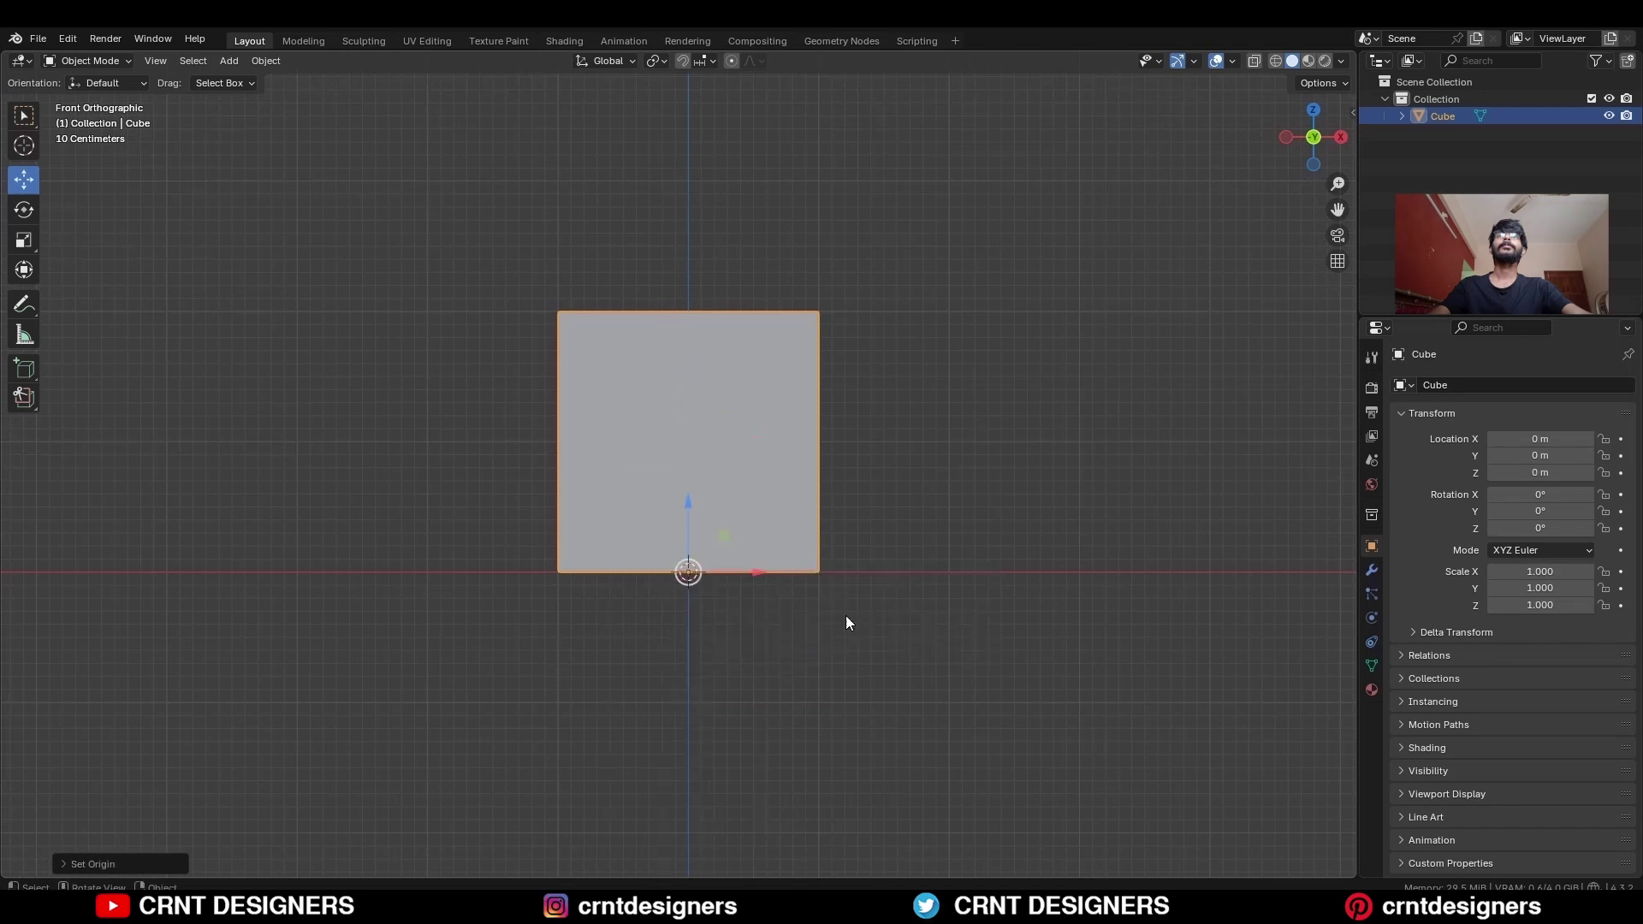
pyautogui.press('n')
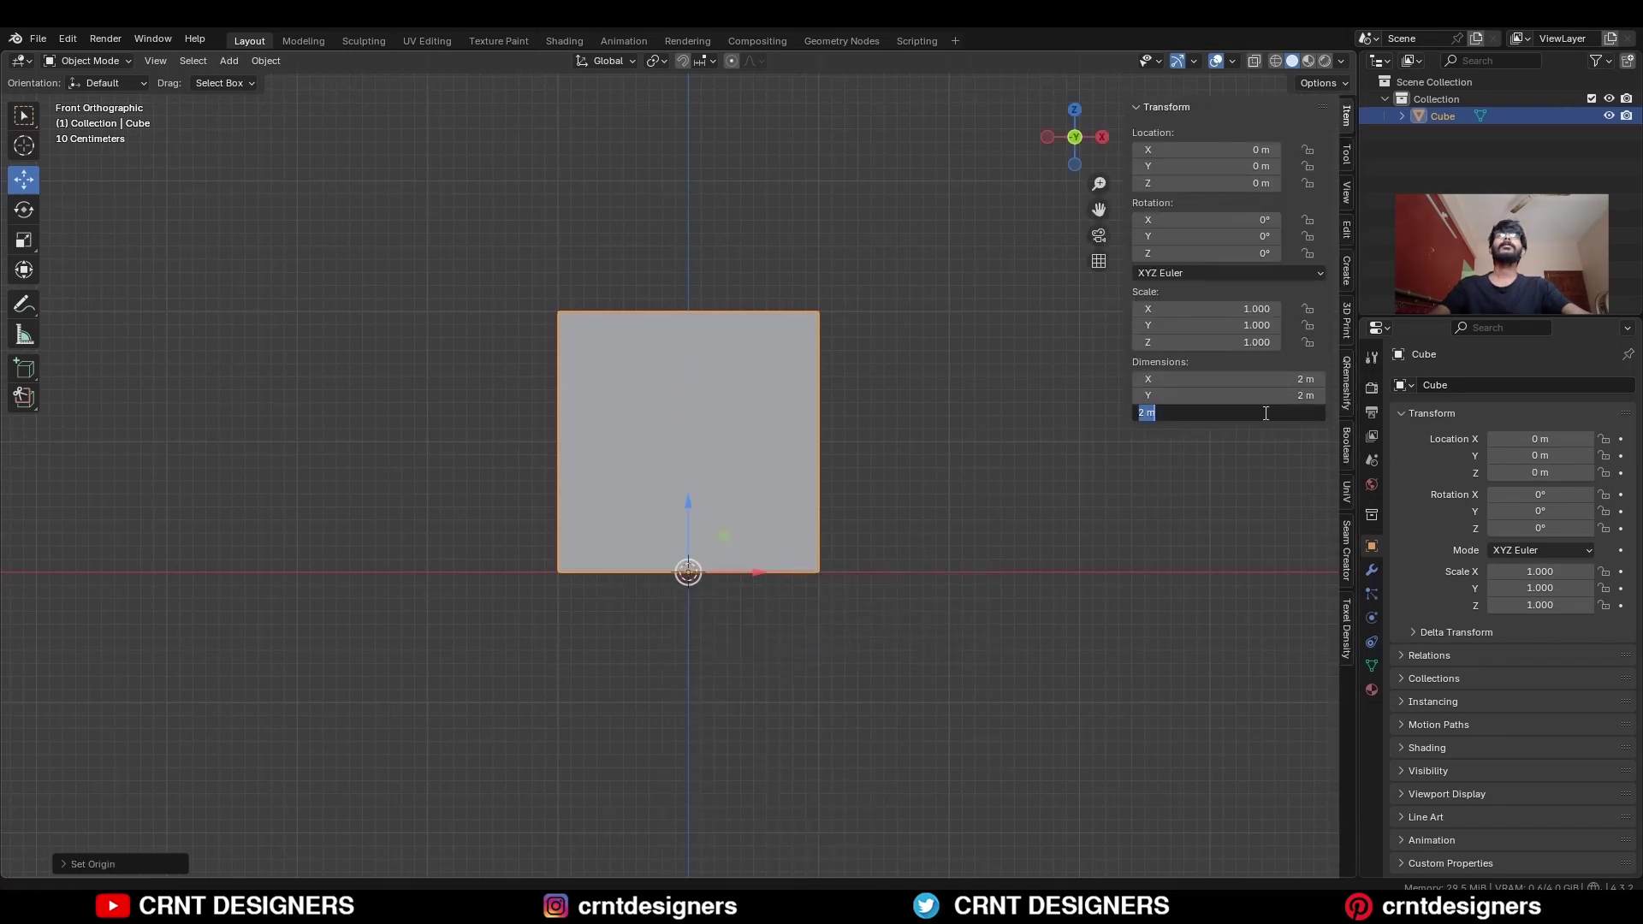
pyautogui.write('3')
pyautogui.press('Return')
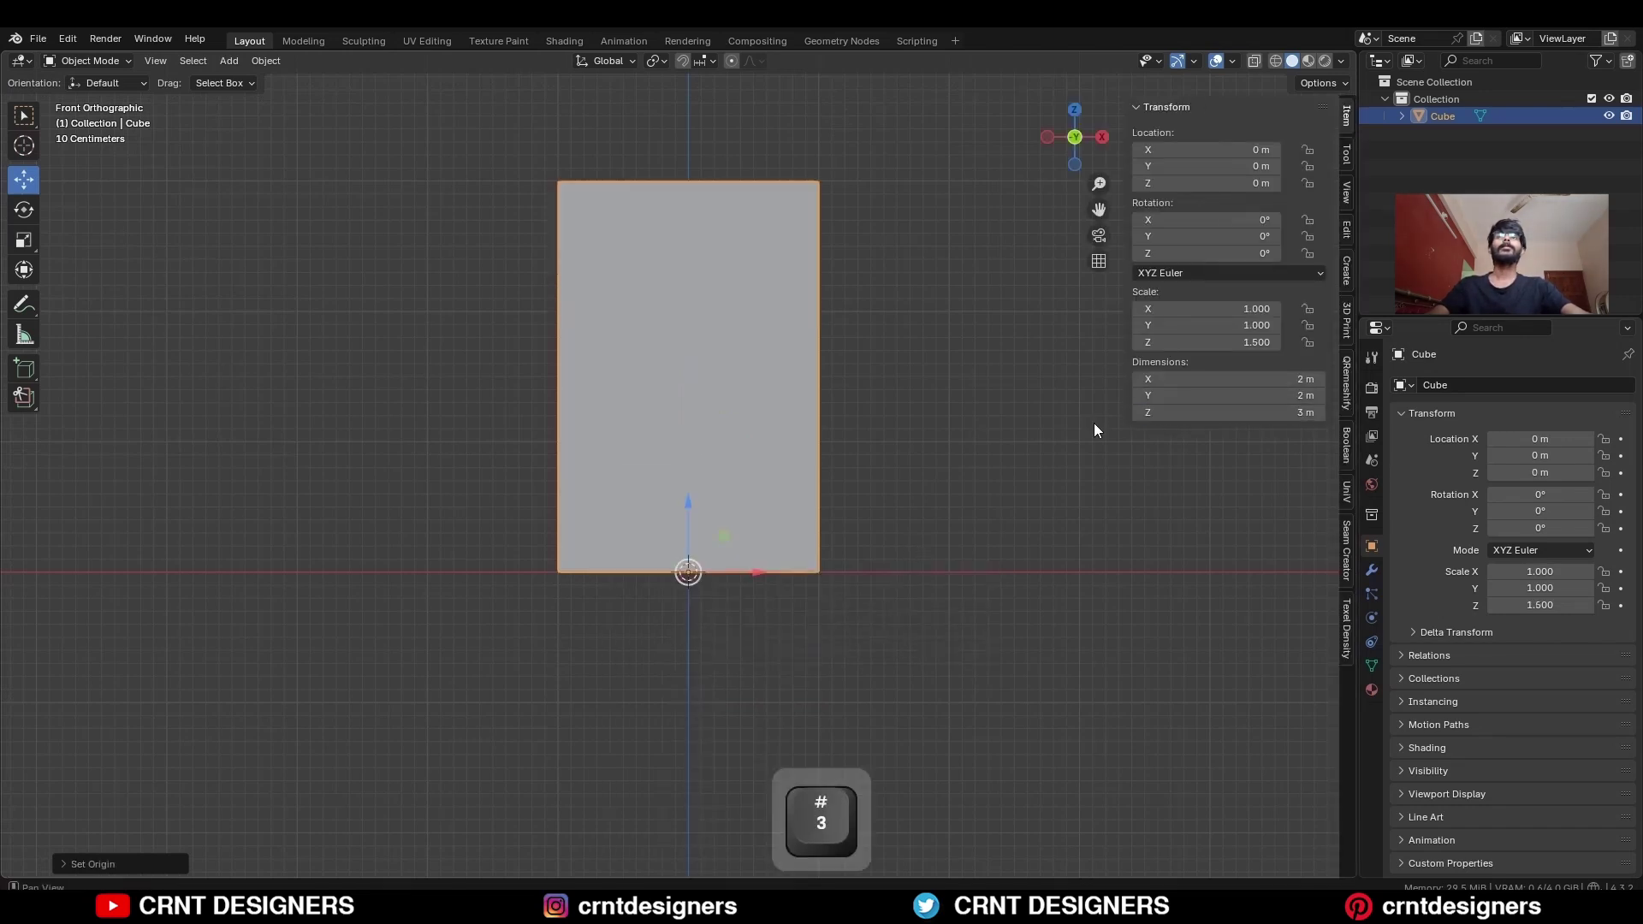
# Add a second cube and flatten it to Z scale 0.2 about the 3D cursor as the base slab
pyautogui.keyDown('shift'); pyautogui.moveTo(942, 360); pyautogui.dragTo(962, 403, button='middle'); pyautogui.keyUp('shift')
pyautogui.hotkey('shift', 'a')
pyautogui.moveTo(739, 311)
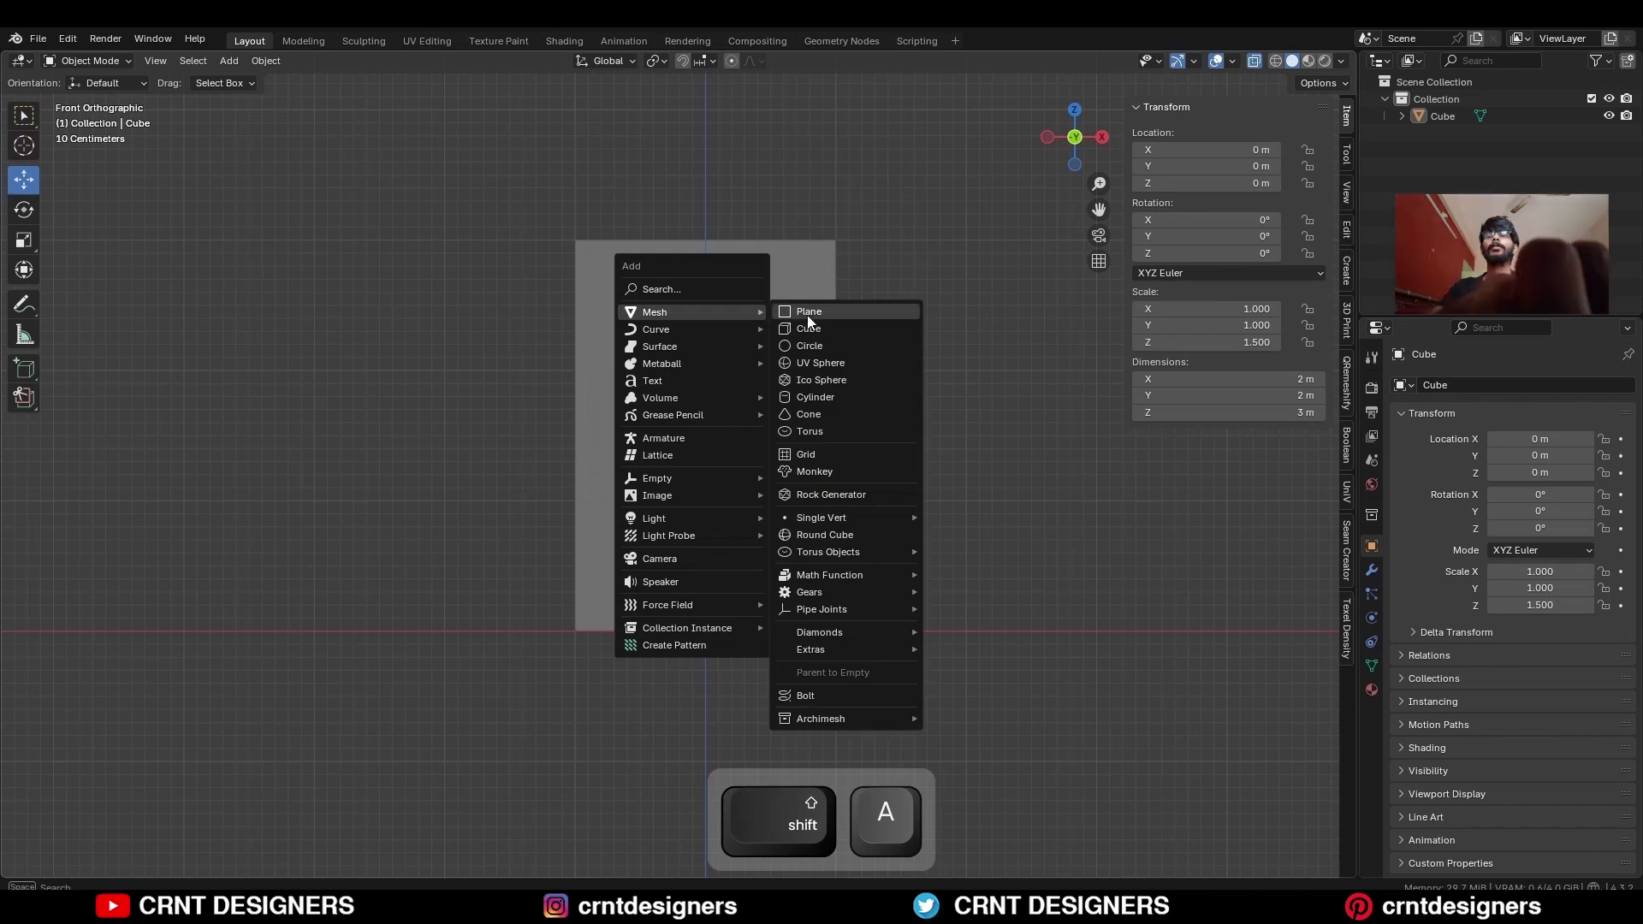
pyautogui.click(808, 331)
pyautogui.scroll(1, 710, 462)
pyautogui.moveTo(703, 470); pyautogui.dragTo(702, 314)
pyautogui.keyDown('shift'); pyautogui.moveTo(703, 315); pyautogui.dragTo(684, 423, button='middle'); pyautogui.keyUp('shift')
pyautogui.press('.')
pyautogui.click(1002, 352)
pyautogui.write('sz0.2')
pyautogui.press('Return')
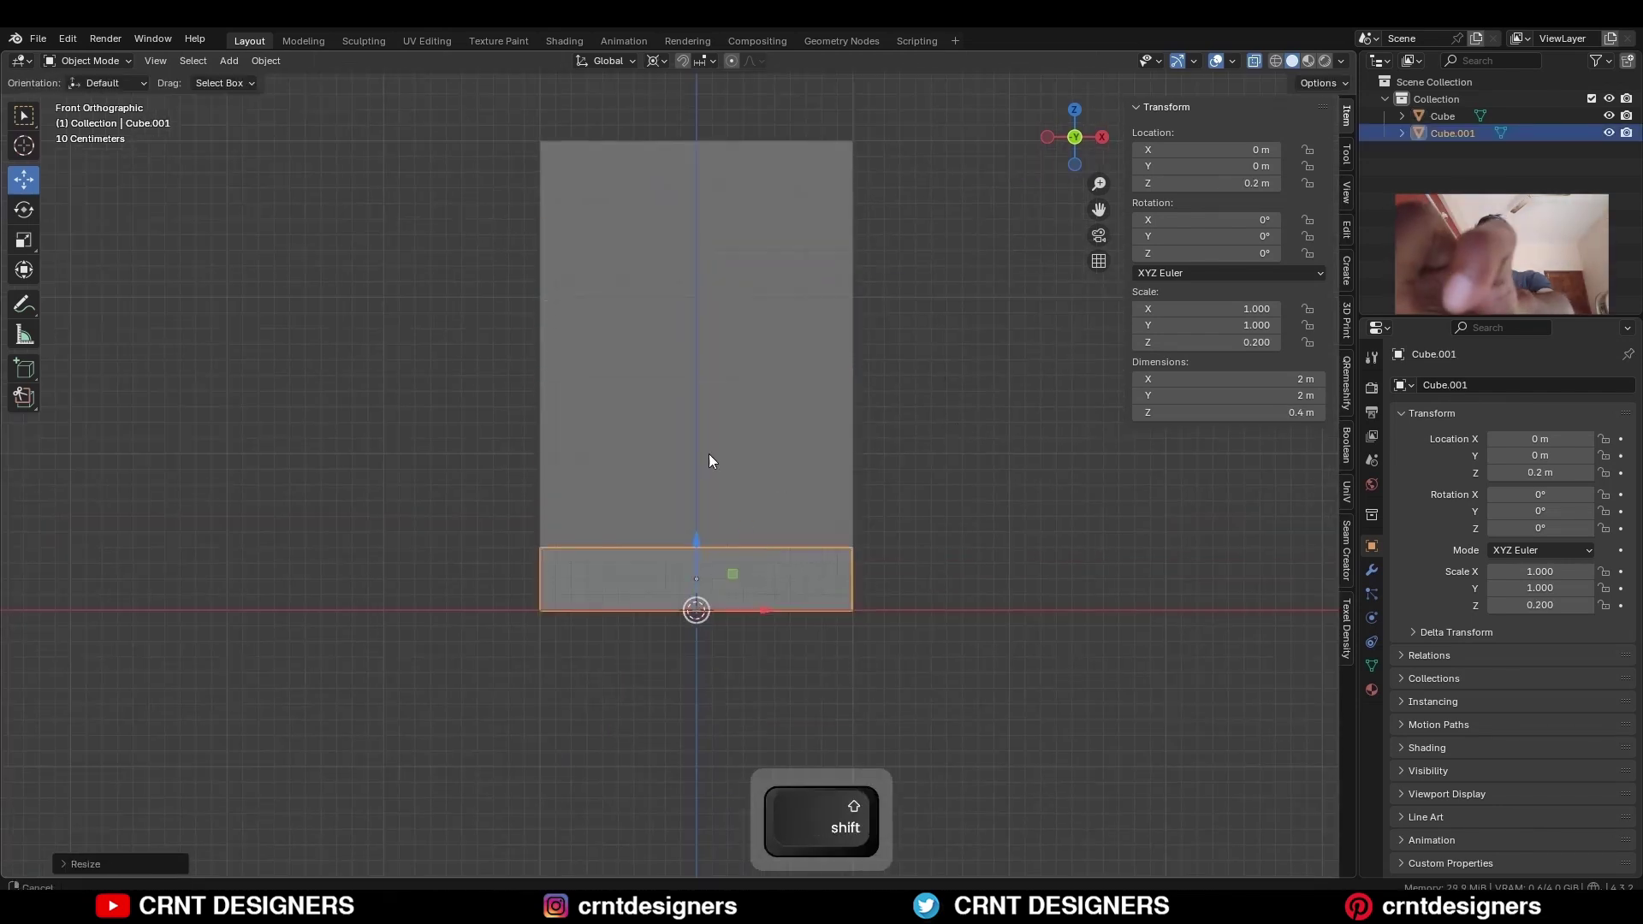
# Add a cylinder 1.4 m up, halve its width and flatten it to Z scale 0.2
pyautogui.hotkey('shift', 'a')
pyautogui.click(749, 520)
pyautogui.press('g')
pyautogui.press('z')
pyautogui.click(911, 335)
pyautogui.press('s')
pyautogui.hotkey('shift', 'z')
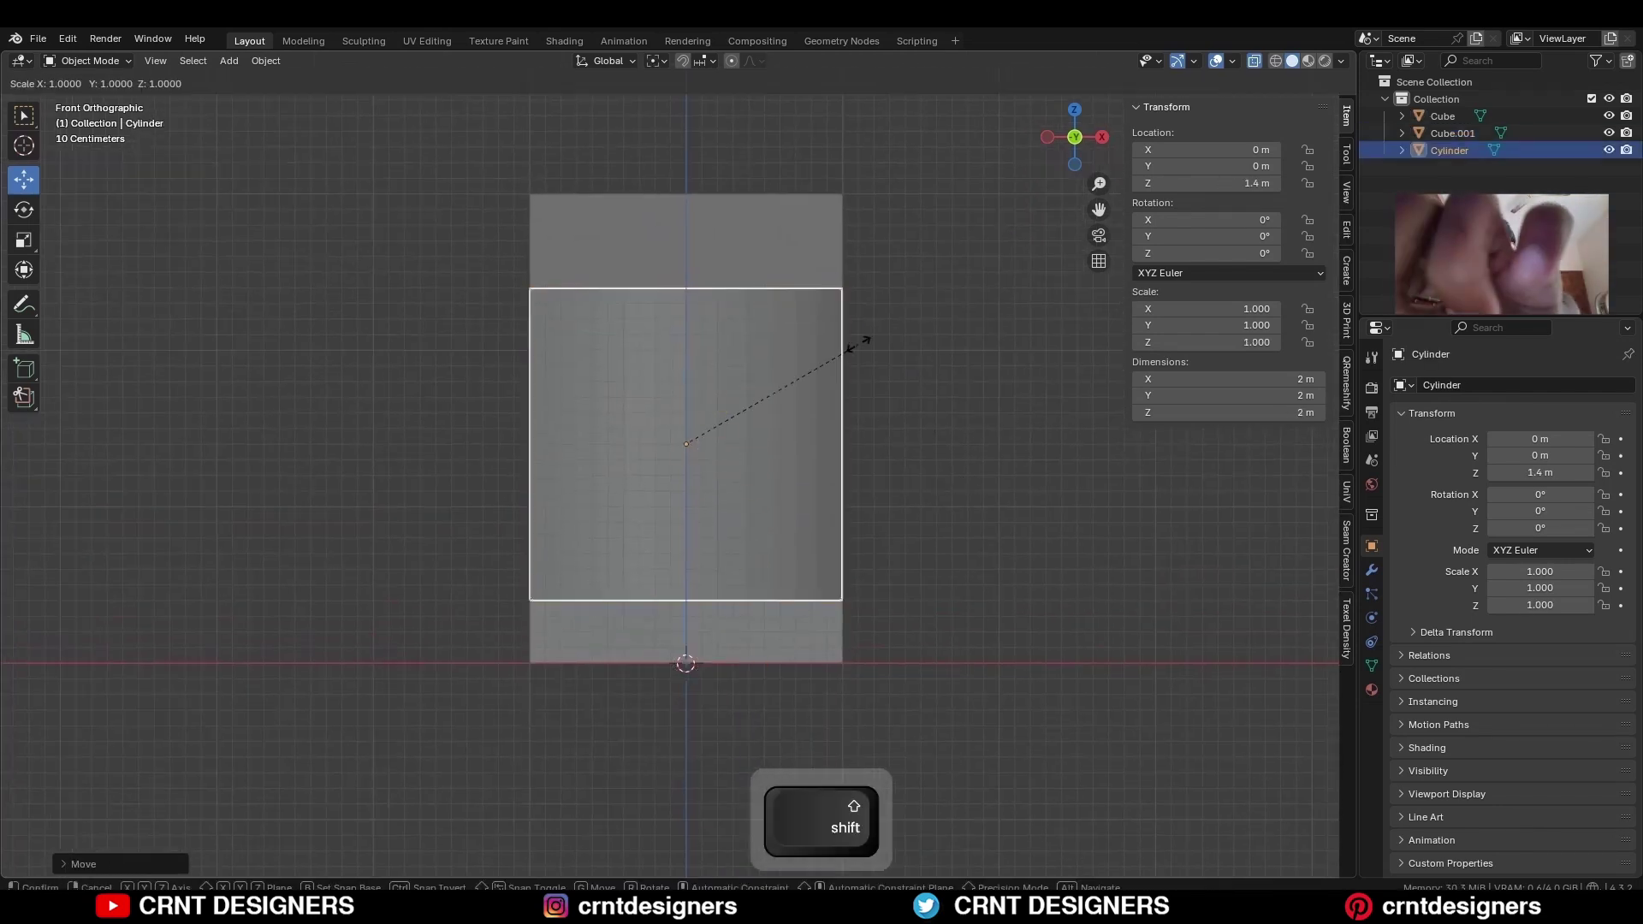
pyautogui.keyDown('ctrl'); pyautogui.click(752, 372); pyautogui.keyUp('ctrl')
pyautogui.write('sz0.2')
pyautogui.press('Return')
# Duplicate the flat cylinder 2 m up and shrink the copy into a smaller disc
pyautogui.hotkey('shift', 'd')
pyautogui.press('z')
pyautogui.keyDown('shift'); pyautogui.moveTo(726, 280); pyautogui.dragTo(727, 323, button='middle'); pyautogui.keyUp('shift')
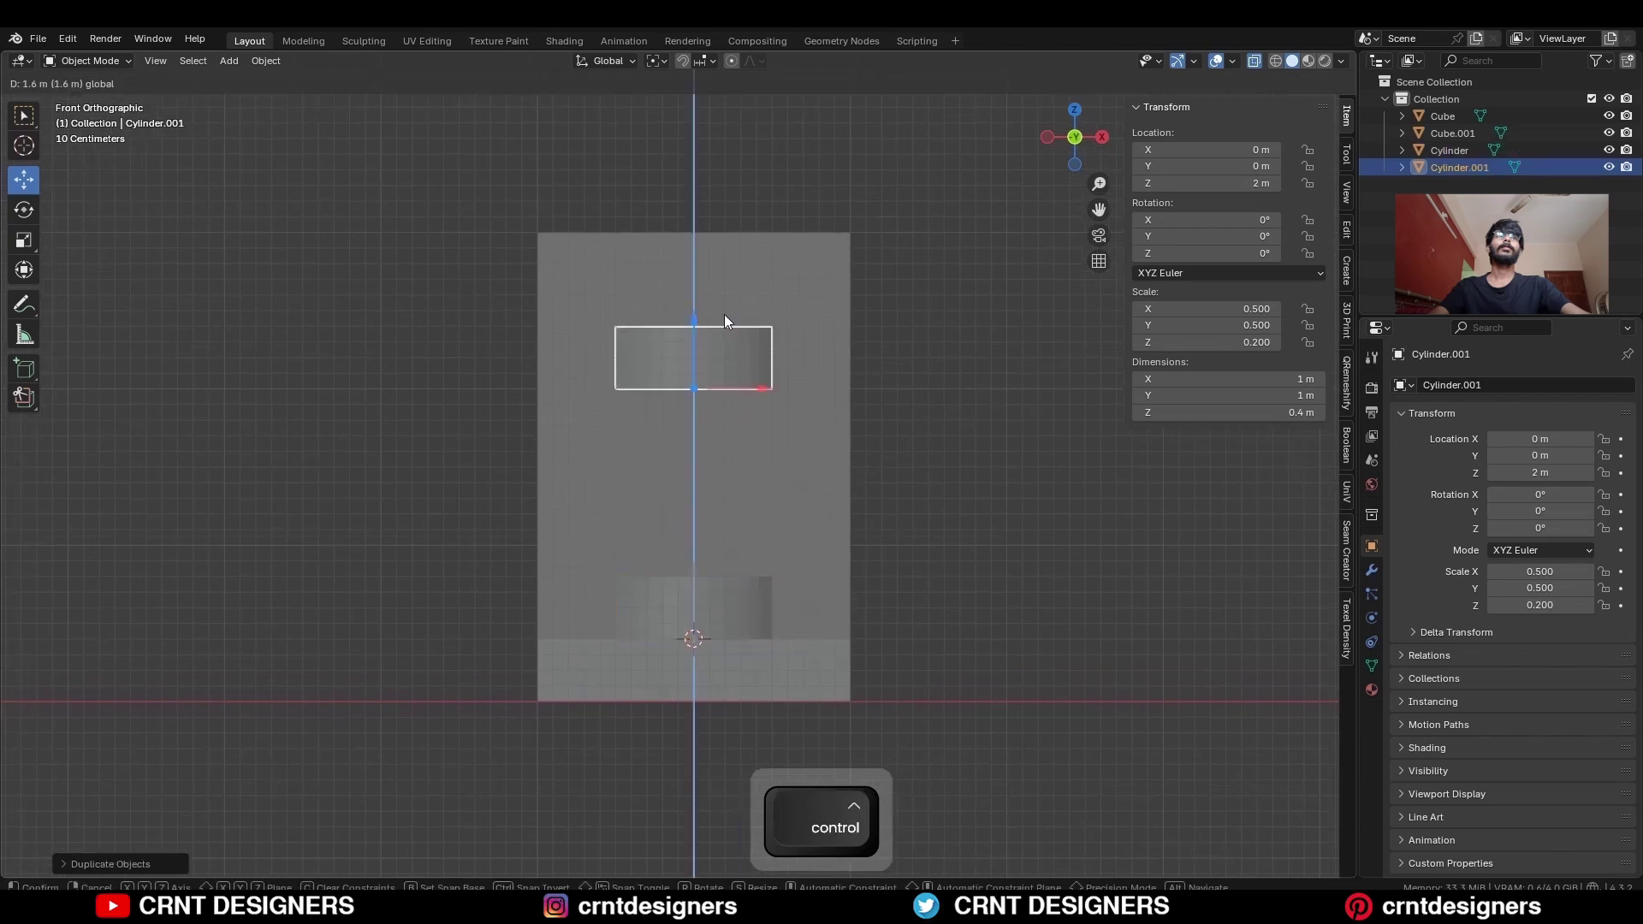
pyautogui.click(727, 323)
pyautogui.press('s')
pyautogui.scroll(3, 774, 370)
pyautogui.hotkey('shift', 'd')
pyautogui.scroll(-4, 737, 366)
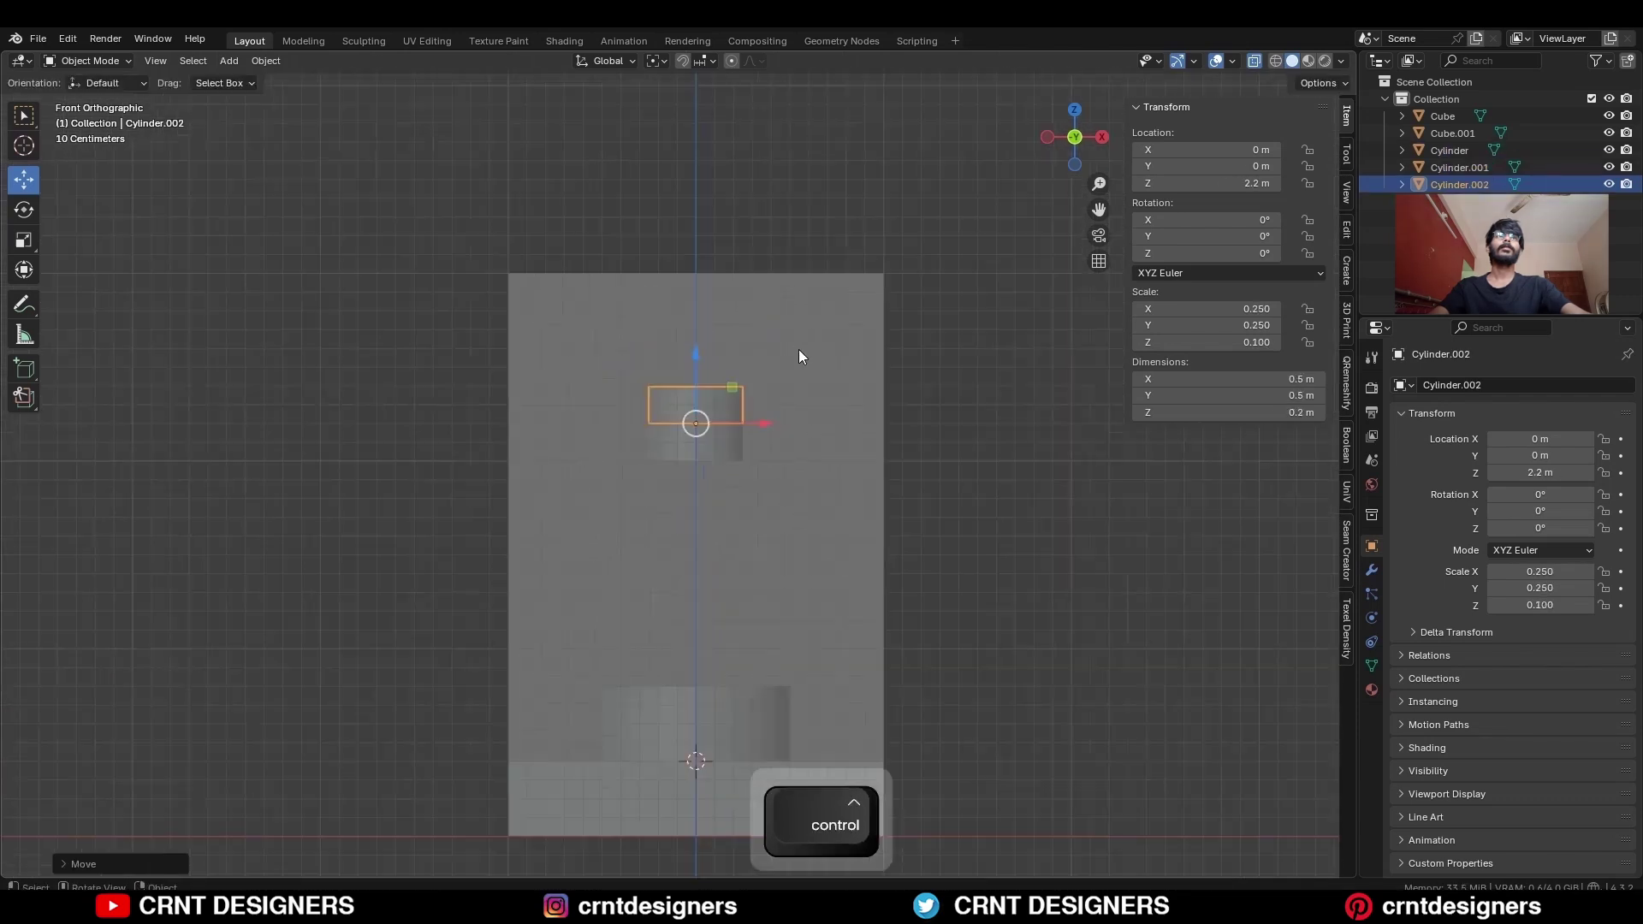
pyautogui.press('z')
pyautogui.click(719, 359)
# Stretch a copied cylinder vertically at 2.2 m into the tall neck
pyautogui.press('s')
pyautogui.press('z')
pyautogui.click(785, 382)
pyautogui.press('Return')
pyautogui.click(682, 402)
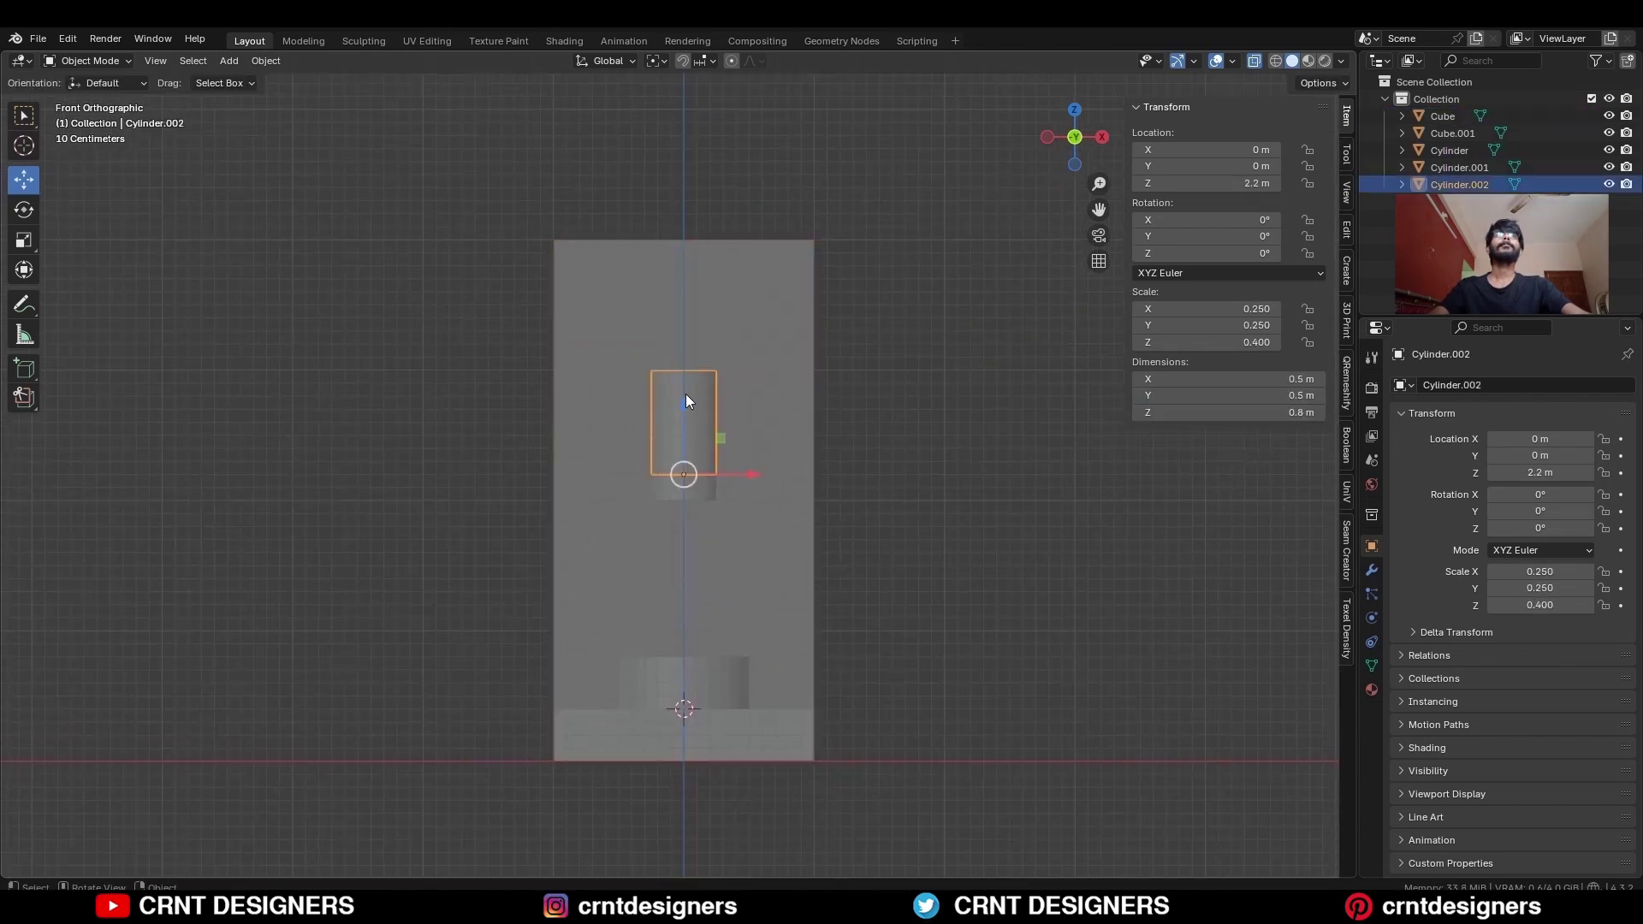
# Move both neck cylinders up together along the vertical axis
pyautogui.scroll(2, 686, 394)
pyautogui.keyDown('shift'); pyautogui.click(679, 401); pyautogui.keyUp('shift')
pyautogui.press('g')
pyautogui.press('z')
pyautogui.click(691, 318)
# Duplicate the bottom slab higher up and resize it, then undo the resize
pyautogui.keyDown('shift'); pyautogui.moveTo(830, 449); pyautogui.dragTo(813, 393, button='middle'); pyautogui.keyUp('shift')
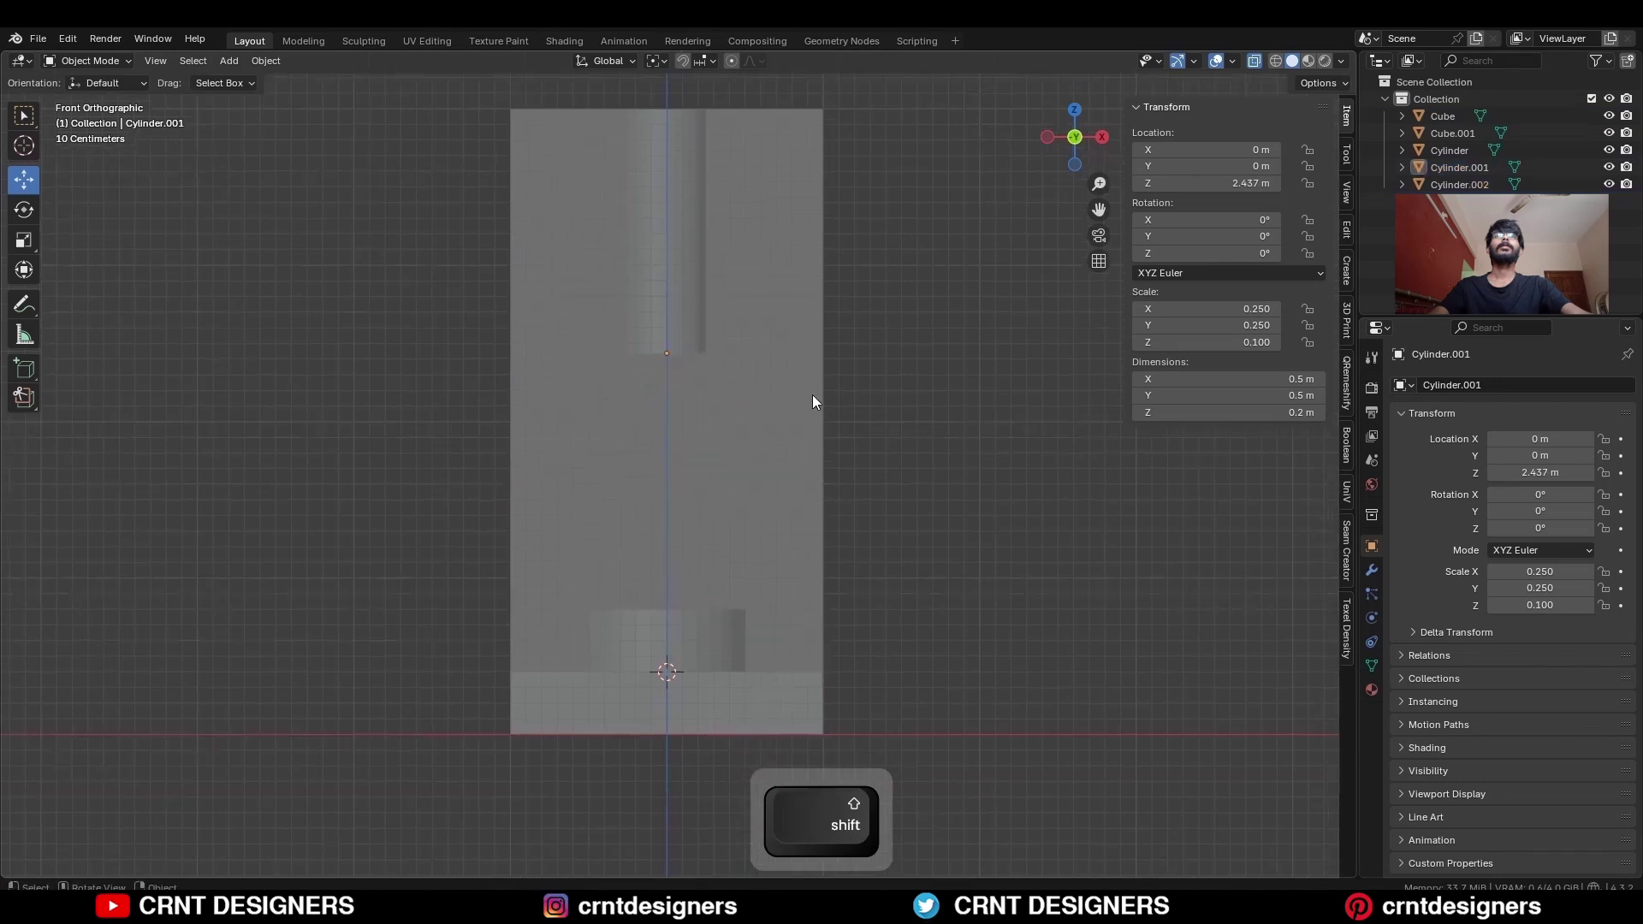
pyautogui.click(770, 702)
pyautogui.hotkey('shift', 'd')
pyautogui.click(866, 492)
pyautogui.press('s')
pyautogui.click(785, 510)
pyautogui.hotkey('ctrl', 'z')
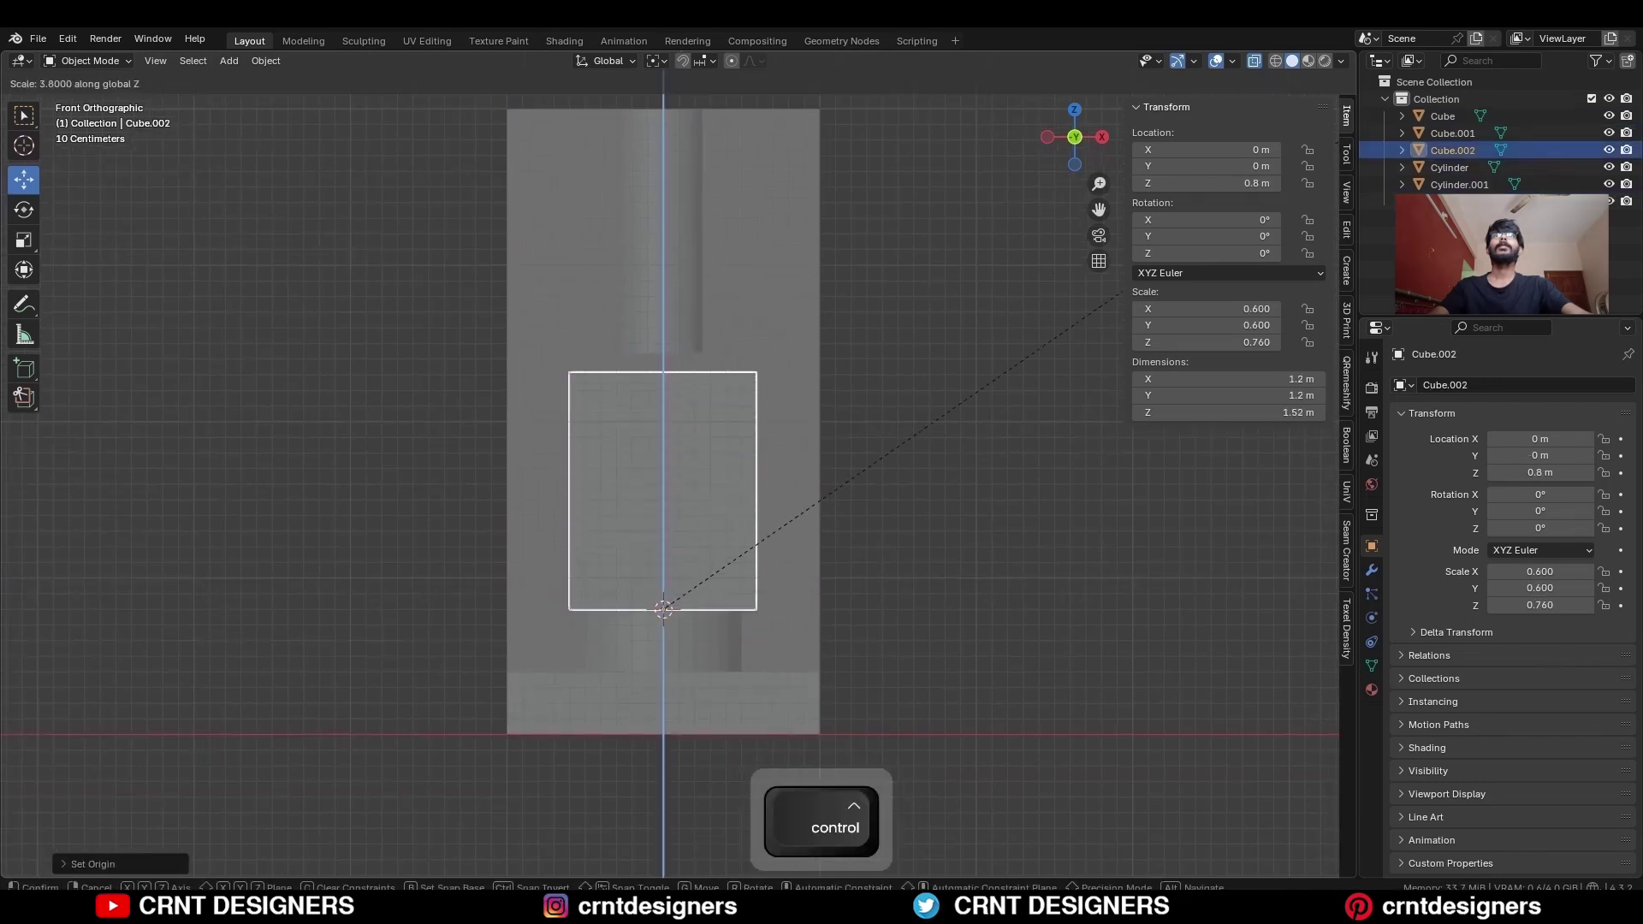
pyautogui.hotkey('ctrl', 'z')
pyautogui.scroll(-2, 975, 348)
# Hide the tall guide box, return to solid display and apply scale to all objects
pyautogui.click(1609, 117)
pyautogui.hotkey('alt', 'z')
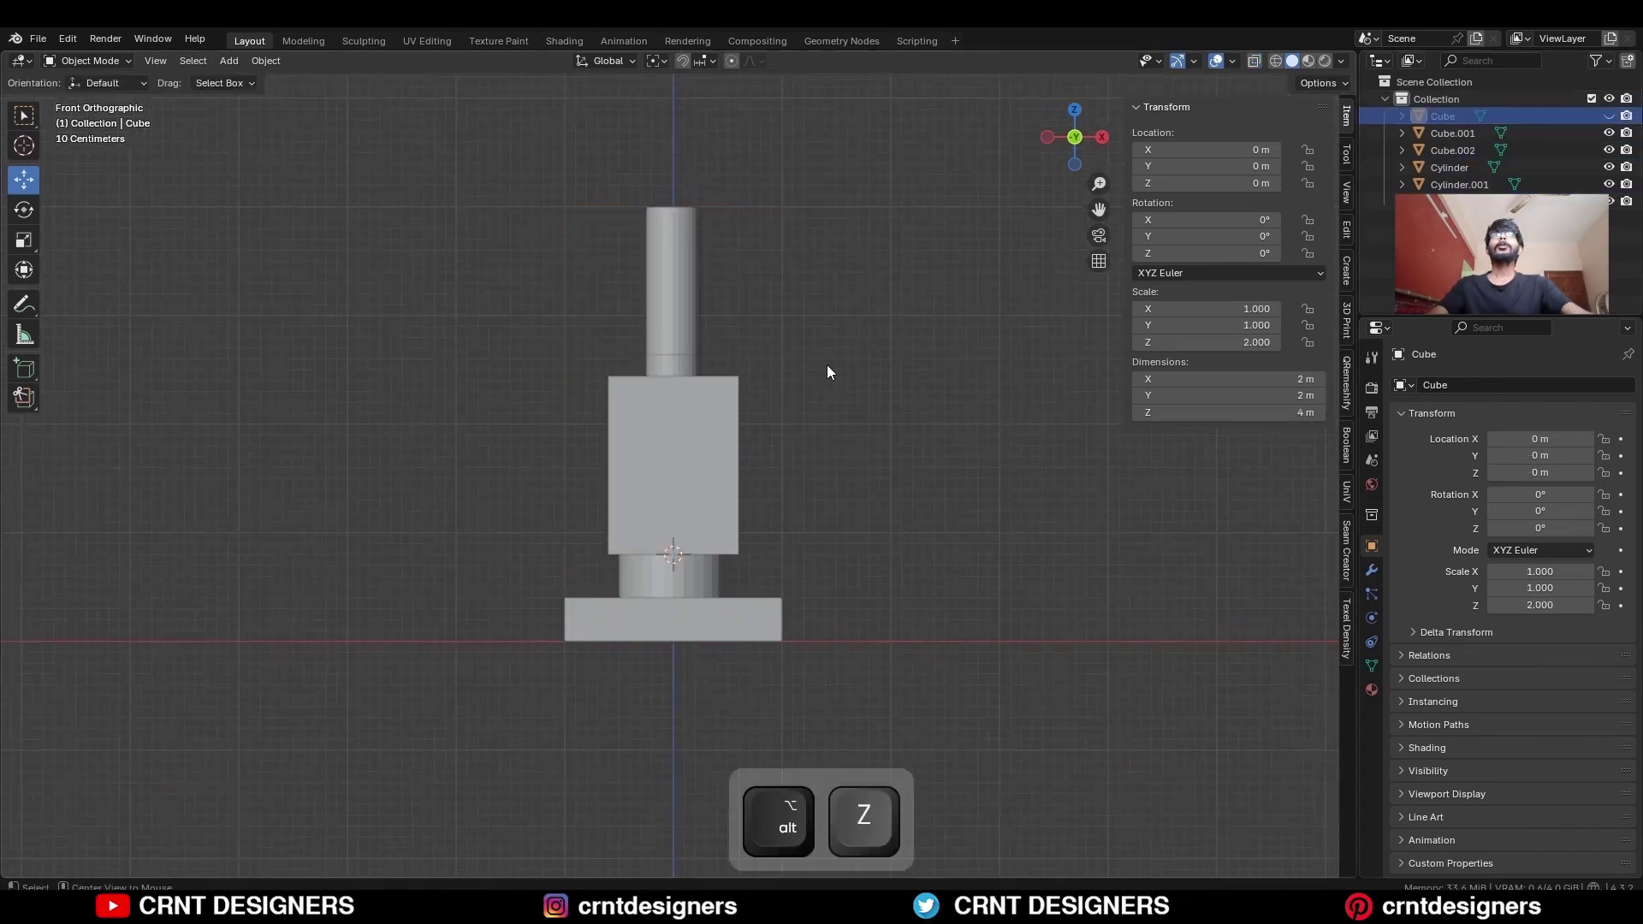
pyautogui.press('a')
pyautogui.hotkey('ctrl', 'a')
pyautogui.click(822, 420)
pyautogui.click(856, 363)
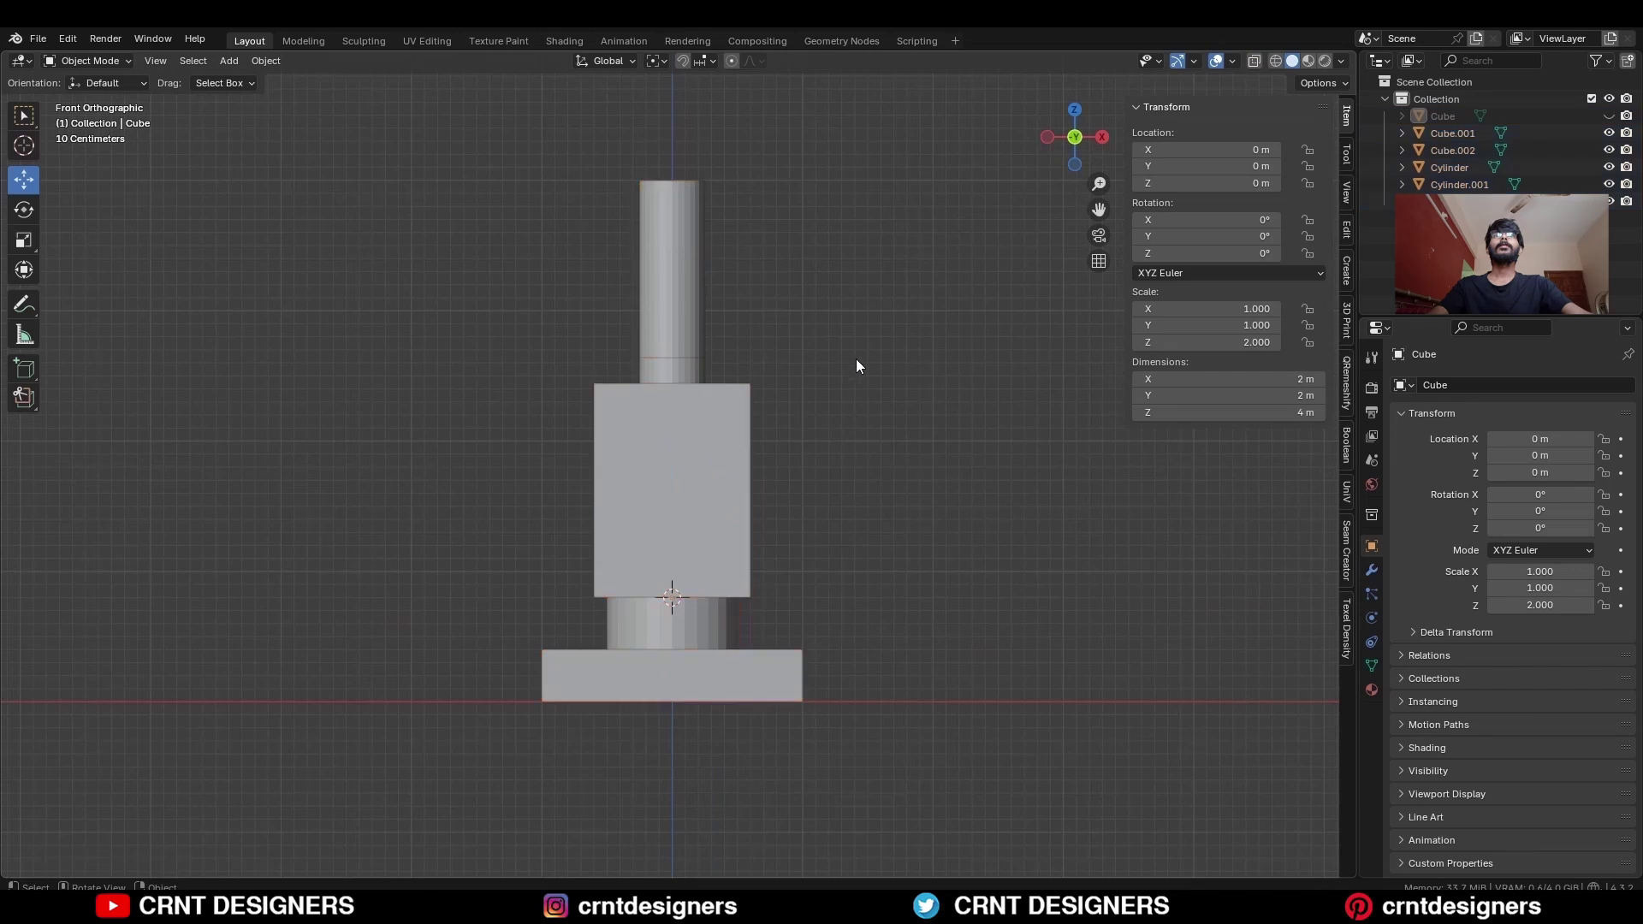
# Save the file and cut three edge loops around the base slab
pyautogui.scroll(3, 770, 479)
pyautogui.click(886, 612)
pyautogui.hotkey('ctrl', 's')
pyautogui.press('Tab')
pyautogui.scroll(3, 887, 625)
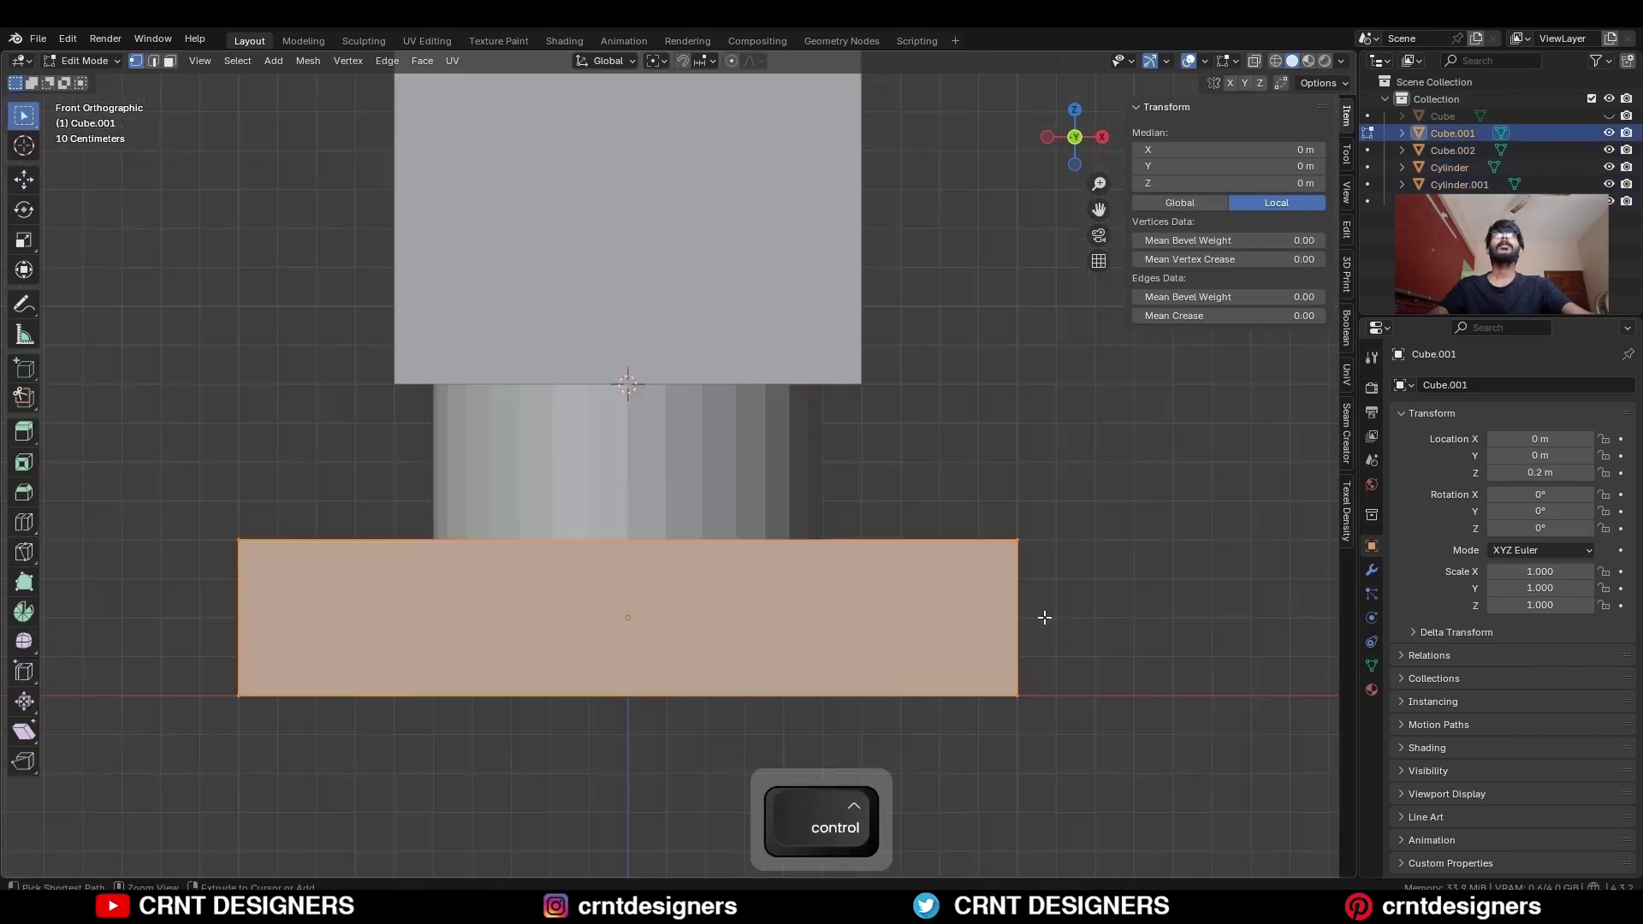
pyautogui.hotkey('ctrl', 'r')
pyautogui.scroll(1, 1041, 616)
pyautogui.click(1041, 617)
# Push the slab's middle band inward with Extrude Along Normals
pyautogui.press('3')
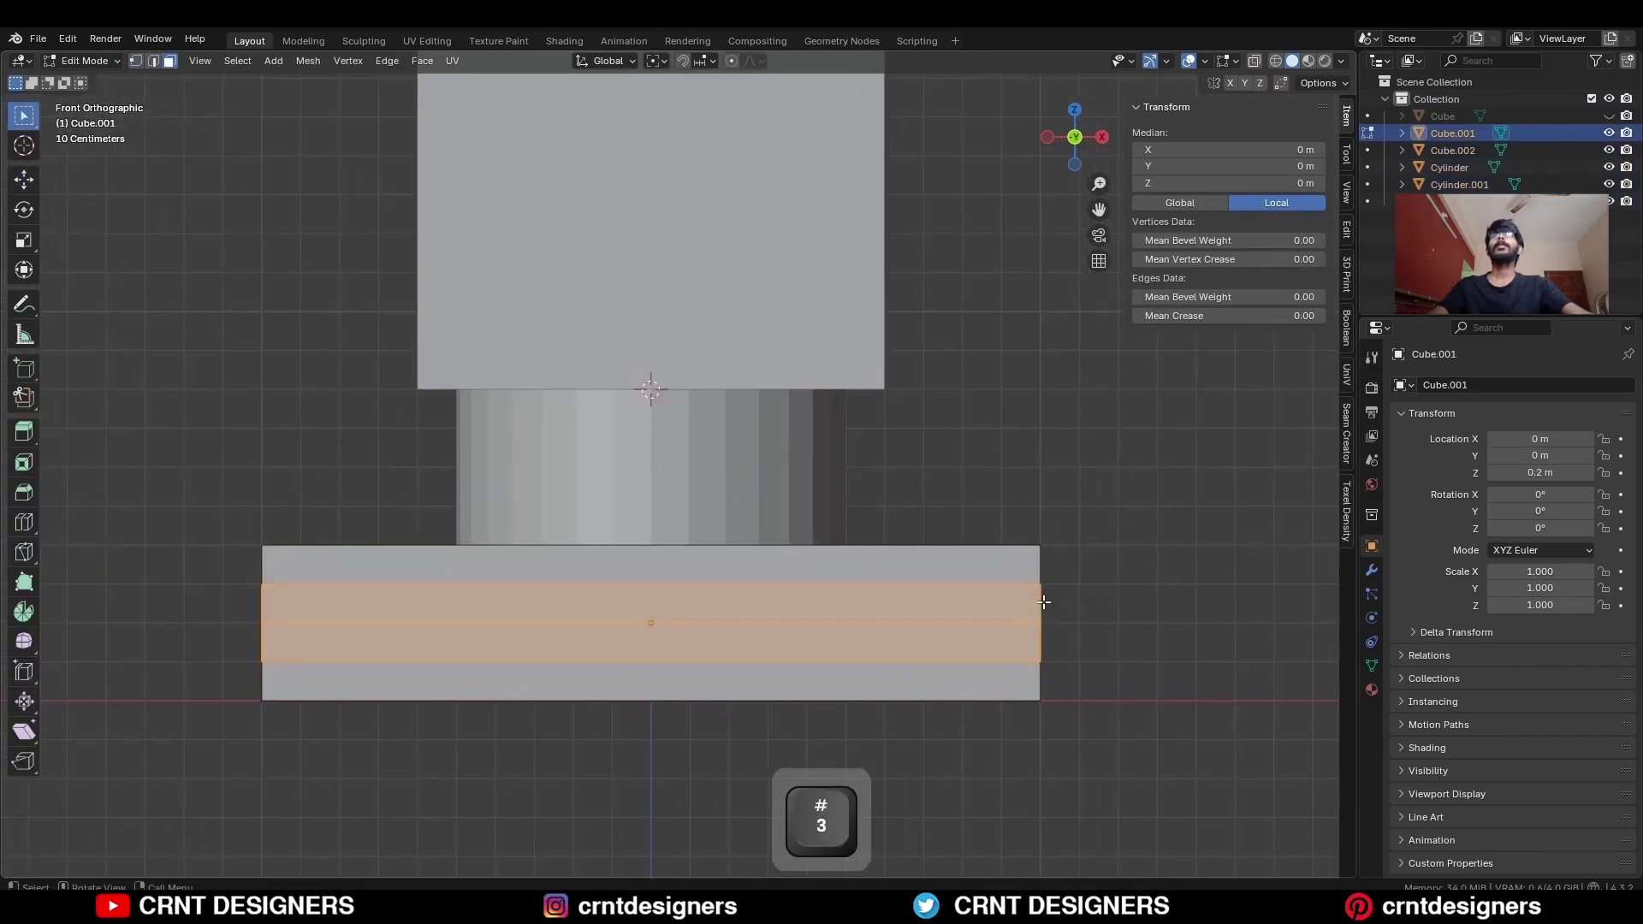
pyautogui.scroll(1, 219, 506)
pyautogui.keyDown('shift'); pyautogui.scroll(-2, 219, 506); pyautogui.keyUp('shift')
pyautogui.moveTo(23, 440); pyautogui.dragTo(90, 508)
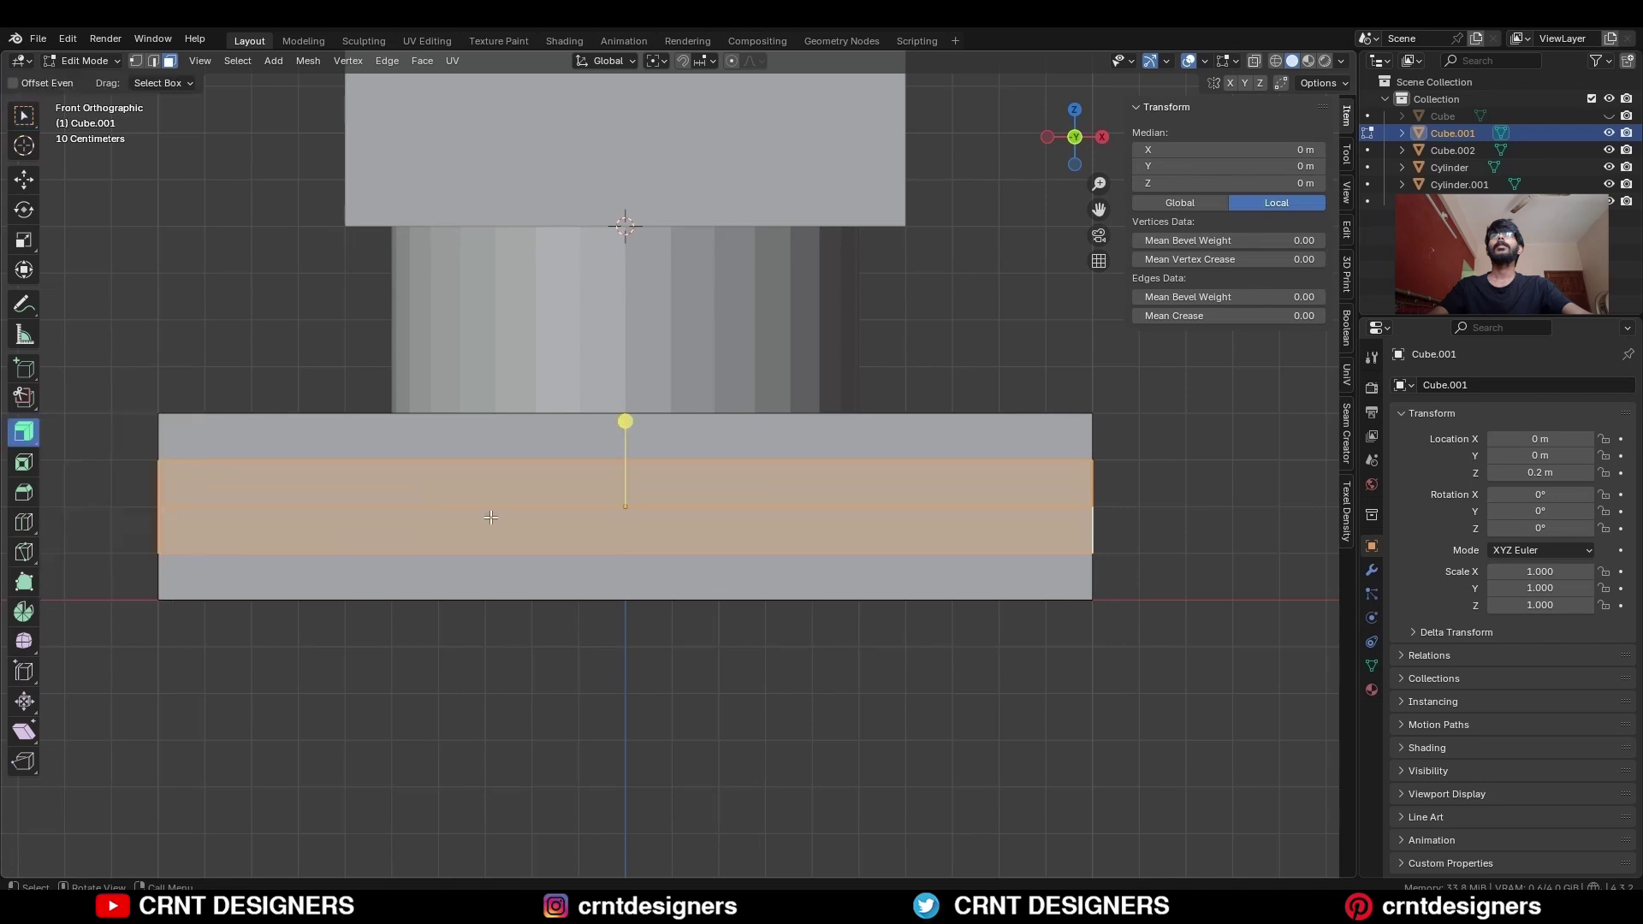
pyautogui.moveTo(634, 423); pyautogui.dragTo(642, 438)
pyautogui.click(946, 359)
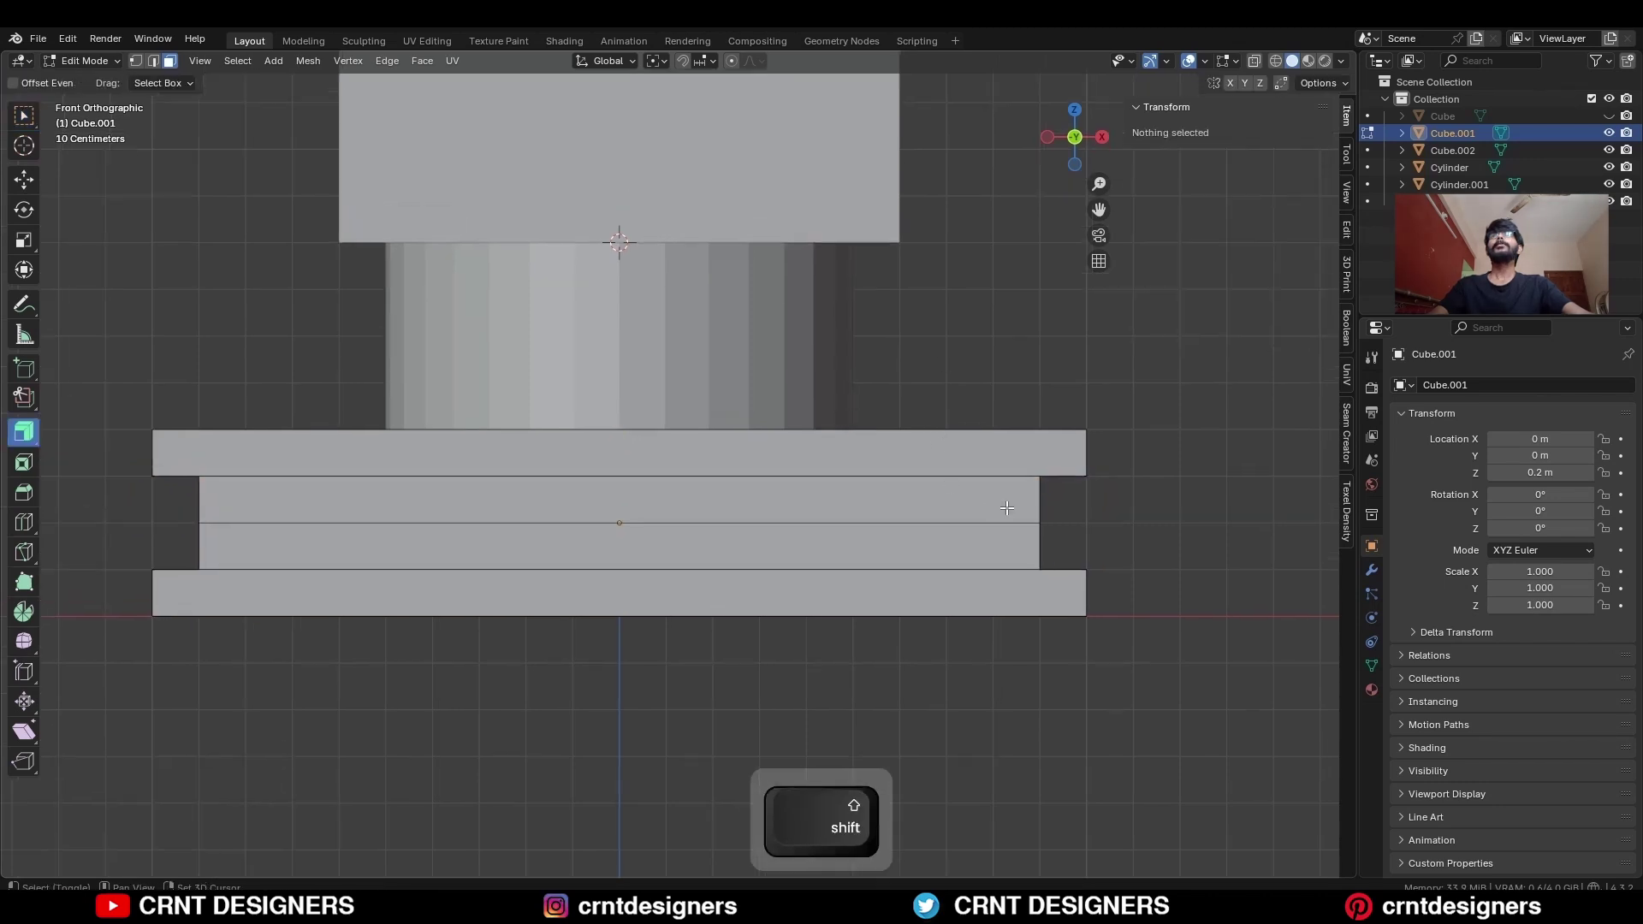
# Add evenly spaced loop cuts to both the bottom and top bands of the slab
pyautogui.keyDown('shift'); pyautogui.moveTo(1086, 576); pyautogui.dragTo(1015, 568, button='middle'); pyautogui.keyUp('shift')
pyautogui.hotkey('ctrl', 'r')
pyautogui.scroll(1, 1014, 568)
pyautogui.click(1015, 568)
pyautogui.rightClick(1015, 568)
pyautogui.hotkey('ctrl', 'r')
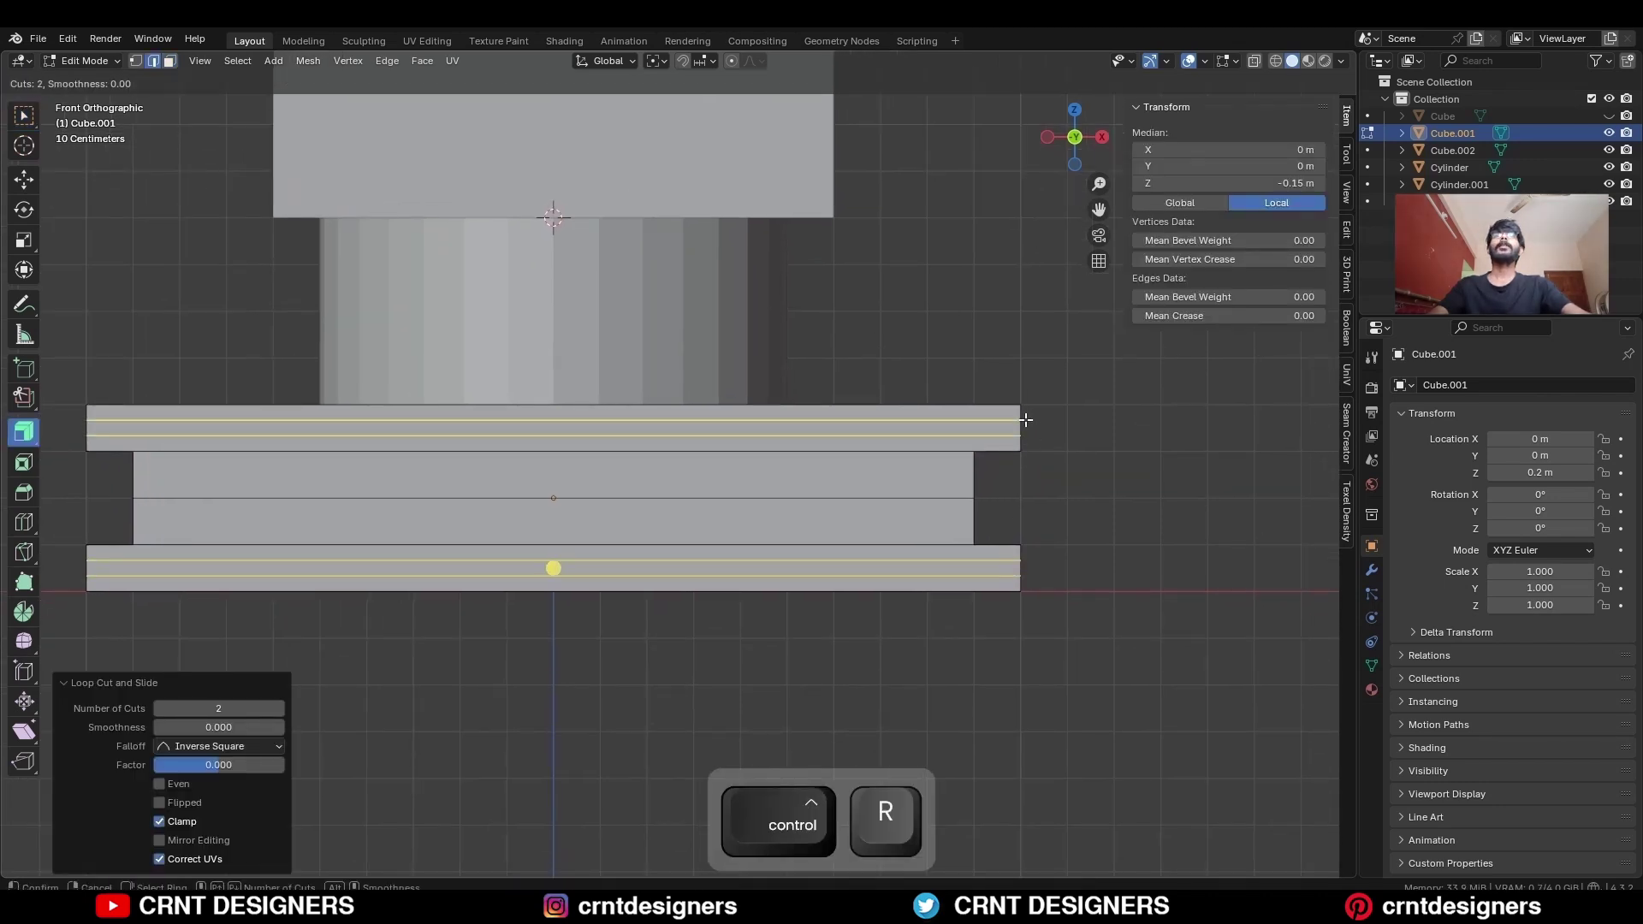
pyautogui.click(1034, 428)
pyautogui.rightClick(1034, 432)
pyautogui.keyDown('shift'); pyautogui.moveTo(1033, 432); pyautogui.dragTo(1047, 427, button='middle'); pyautogui.keyUp('shift')
pyautogui.click(1062, 522)
# Scale the selected band strips inward horizontally to form stepped rims
pyautogui.keyDown('alt'); pyautogui.click(1030, 545); pyautogui.keyUp('alt')
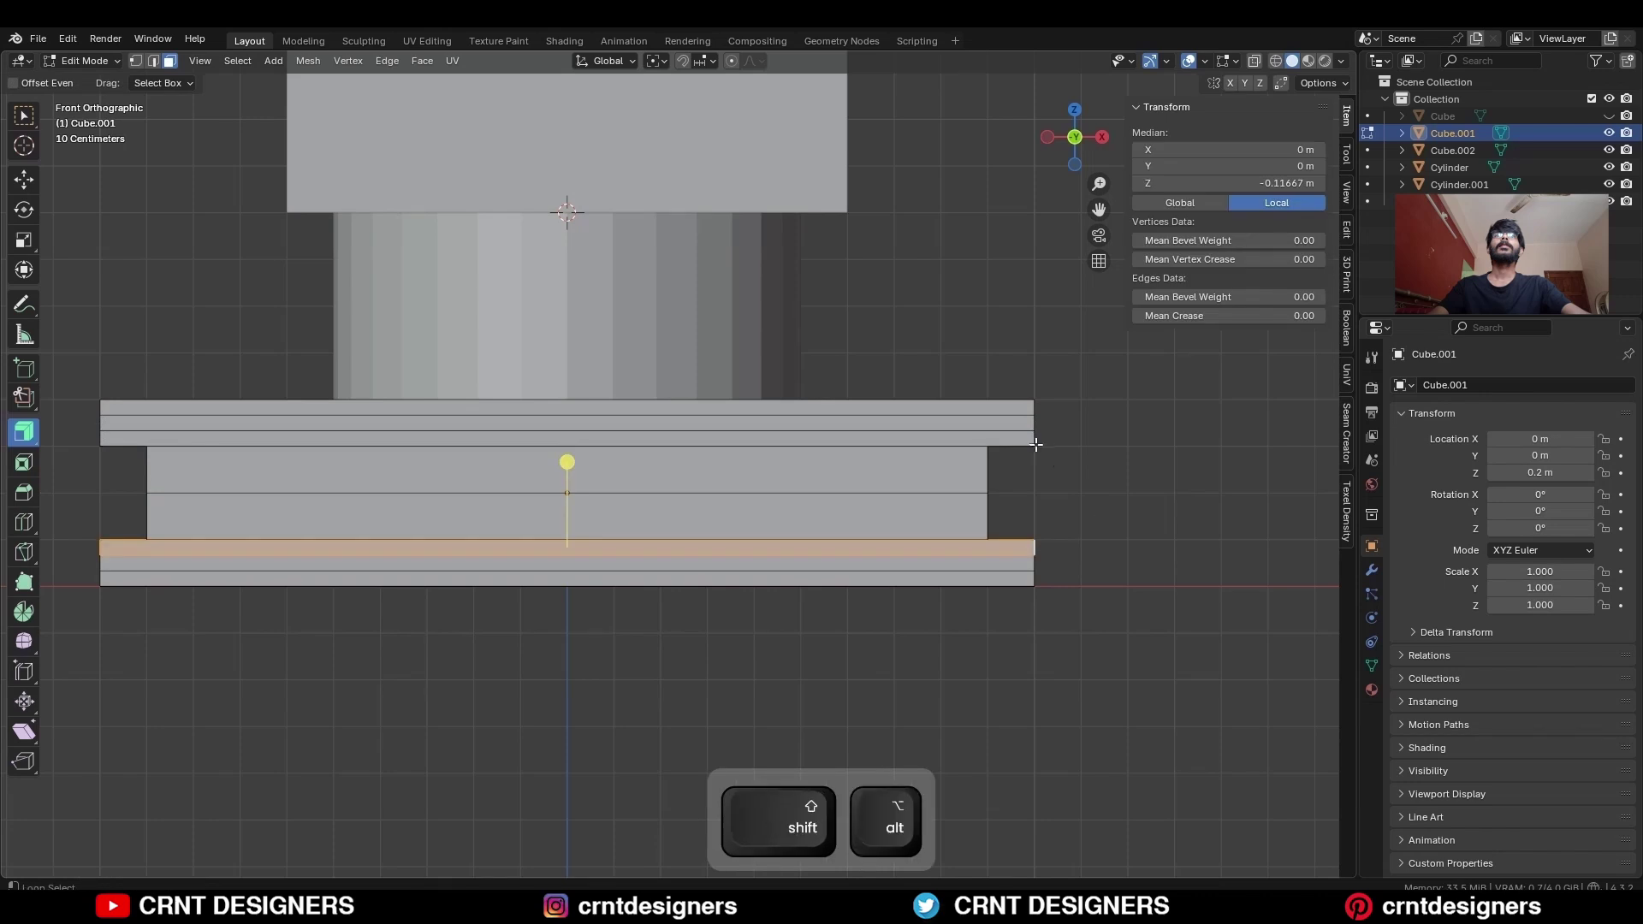
pyautogui.press('s')
pyautogui.hotkey('shift', 'z')
pyautogui.click(1136, 441)
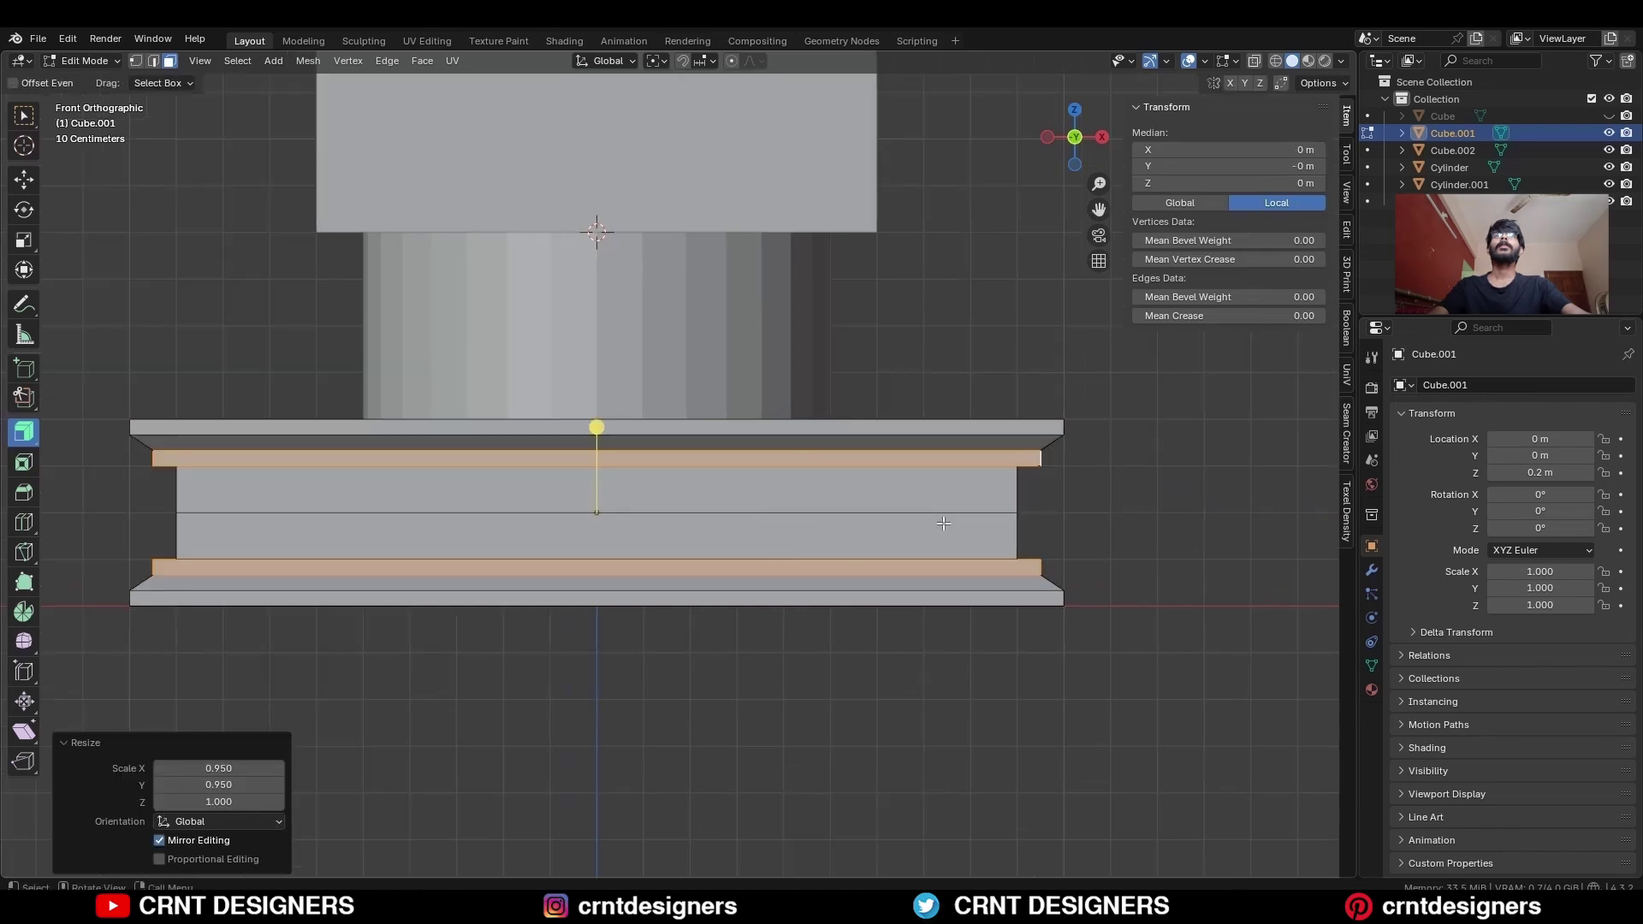
pyautogui.click(1089, 458)
pyautogui.keyDown('shift'); pyautogui.moveTo(1089, 458); pyautogui.dragTo(1035, 509, button='middle'); pyautogui.keyUp('shift')
pyautogui.press('Tab')
pyautogui.scroll(-2, 762, 546)
pyautogui.scroll(-3, 762, 552)
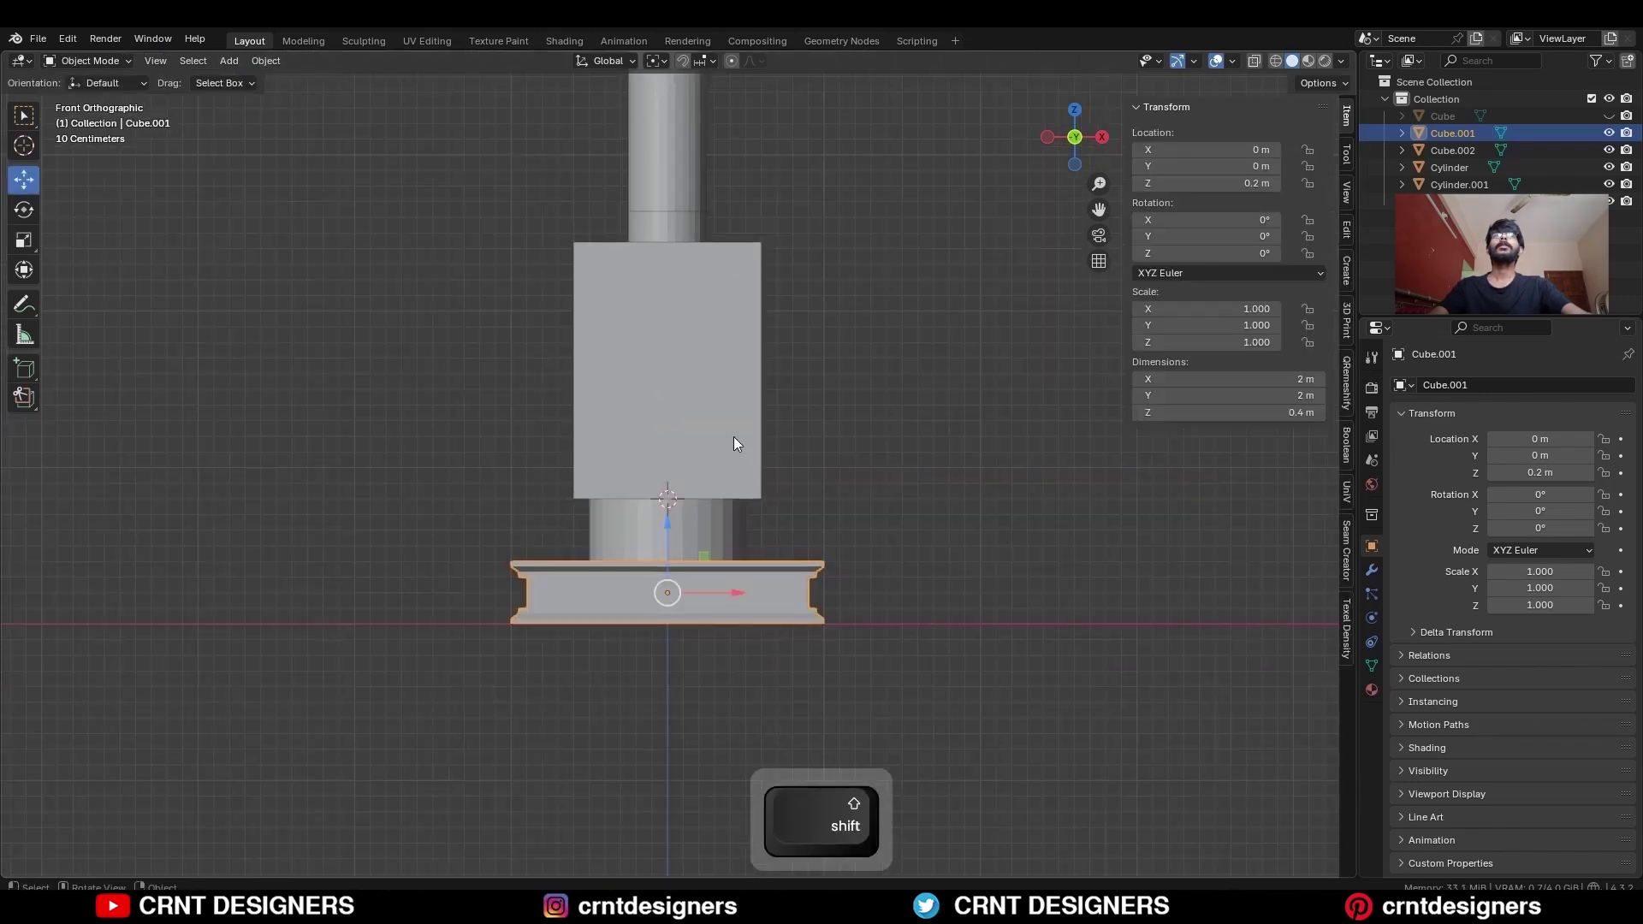
pyautogui.click(731, 423)
# Bevel the box body's top edges with 4 segments into a rounded shoulder
pyautogui.press('Tab')
pyautogui.hotkey('alt', 'z')
pyautogui.scroll(2, 887, 351)
pyautogui.moveTo(887, 352); pyautogui.dragTo(479, 468)
pyautogui.hotkey('alt', 'z')
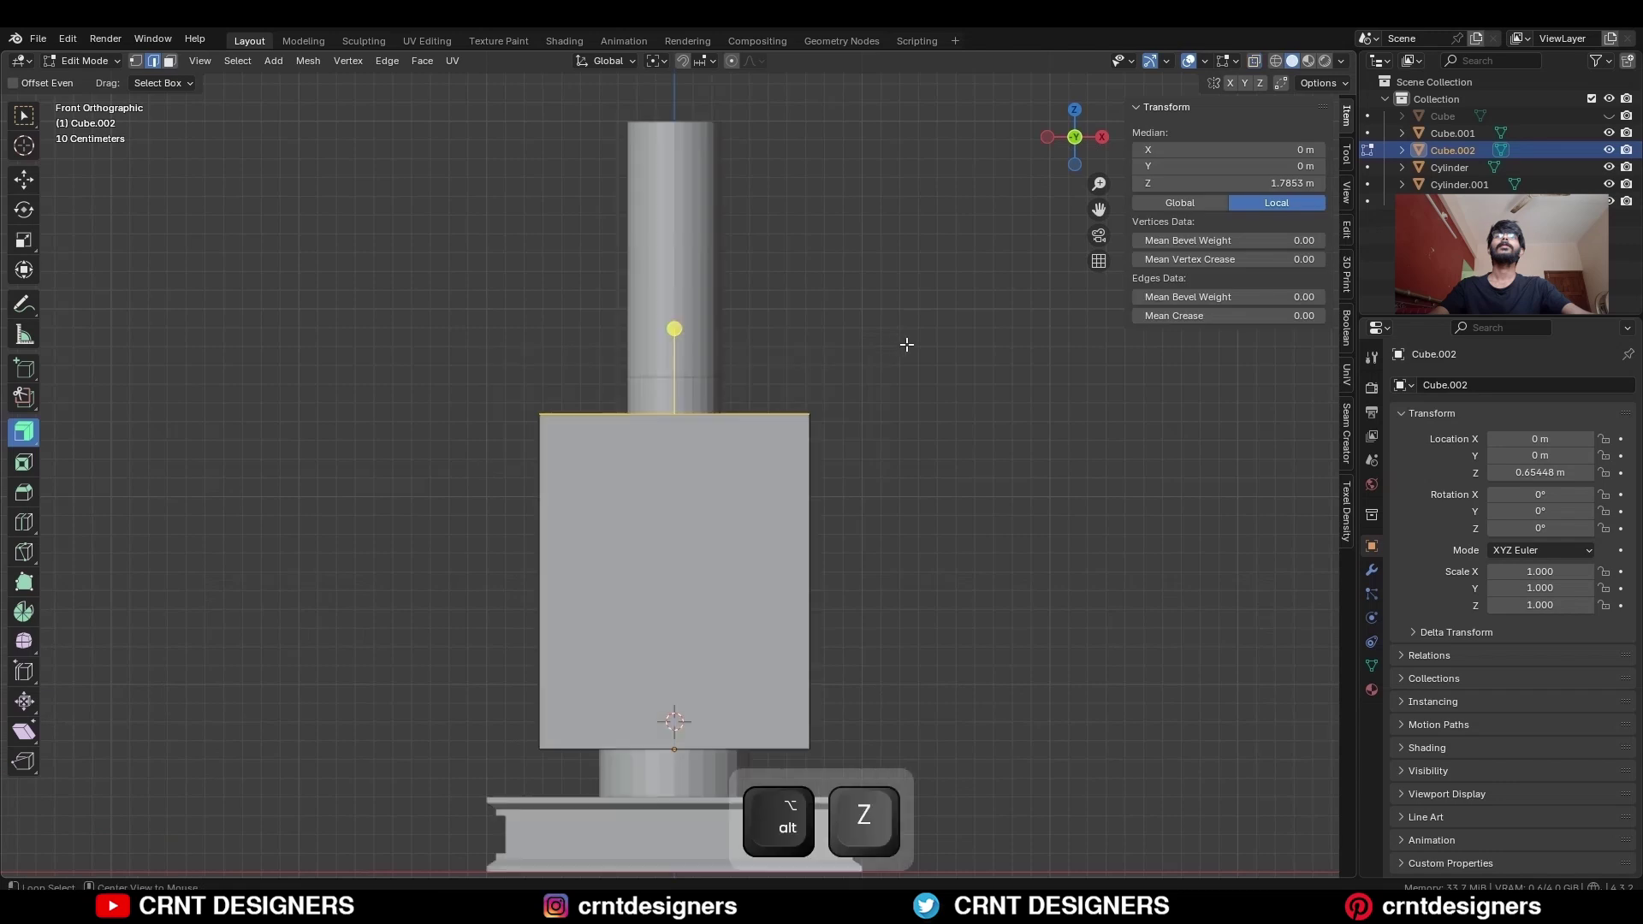
pyautogui.hotkey('ctrl', 'b')
pyautogui.click(813, 491)
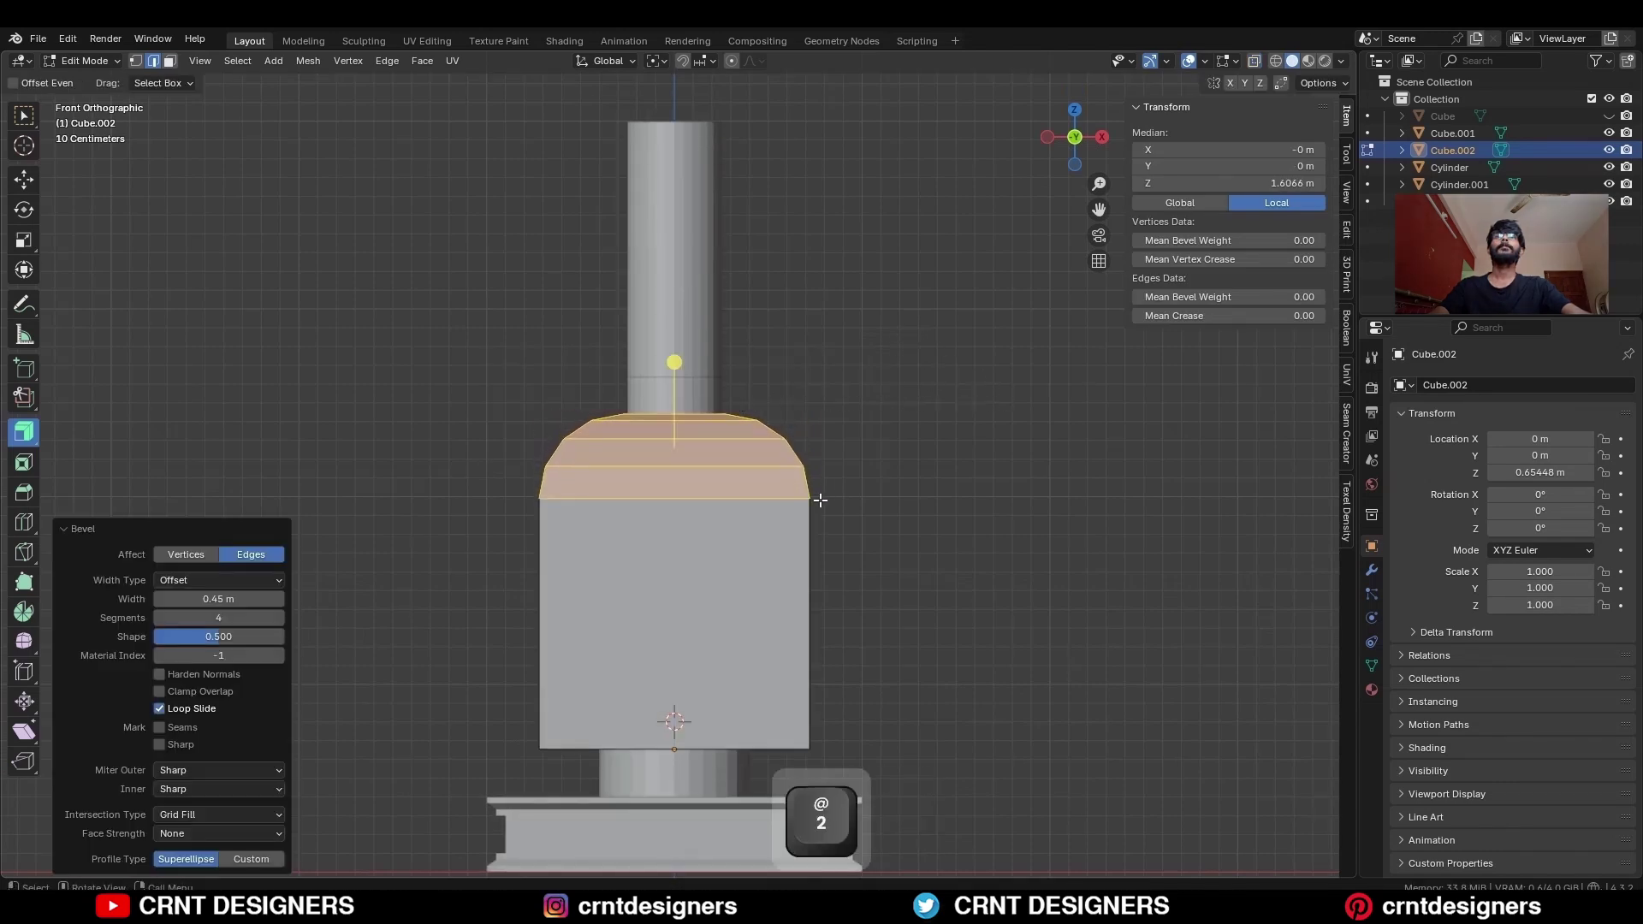
# Chamfer the body's vertical corner edges with a bevel
pyautogui.moveTo(813, 492); pyautogui.dragTo(729, 476, button='middle')
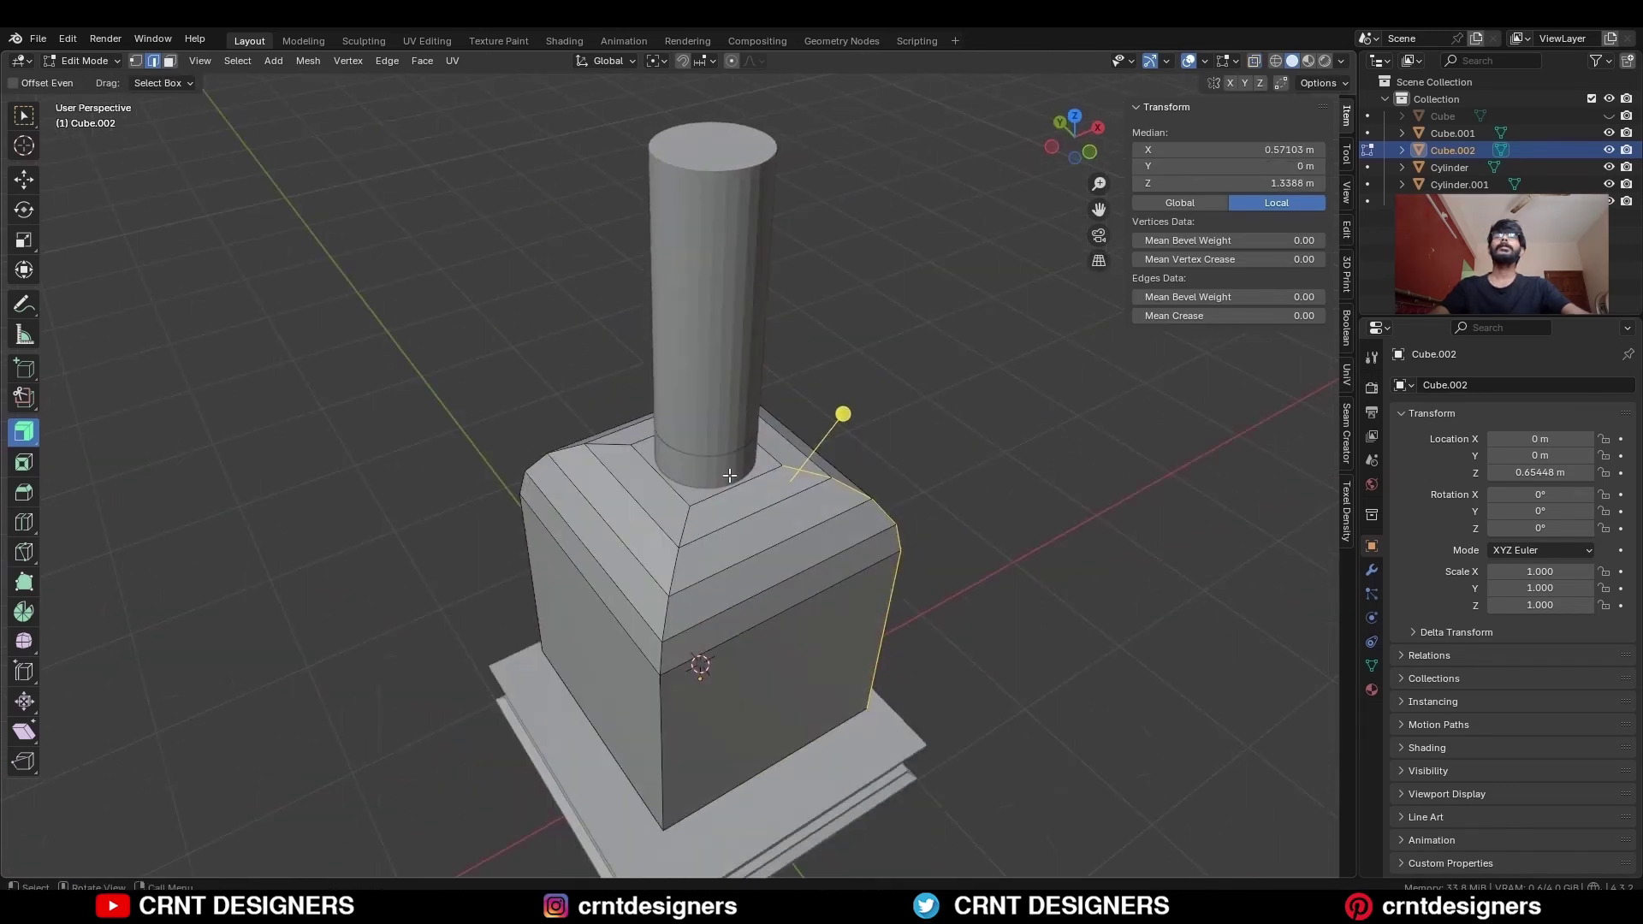
pyautogui.keyDown('alt'); pyautogui.keyDown('shift'); pyautogui.click(615, 443); pyautogui.keyUp('shift'); pyautogui.keyUp('alt')
pyautogui.moveTo(614, 444); pyautogui.dragTo(813, 366, button='middle')
pyautogui.hotkey('ctrl', 'b')
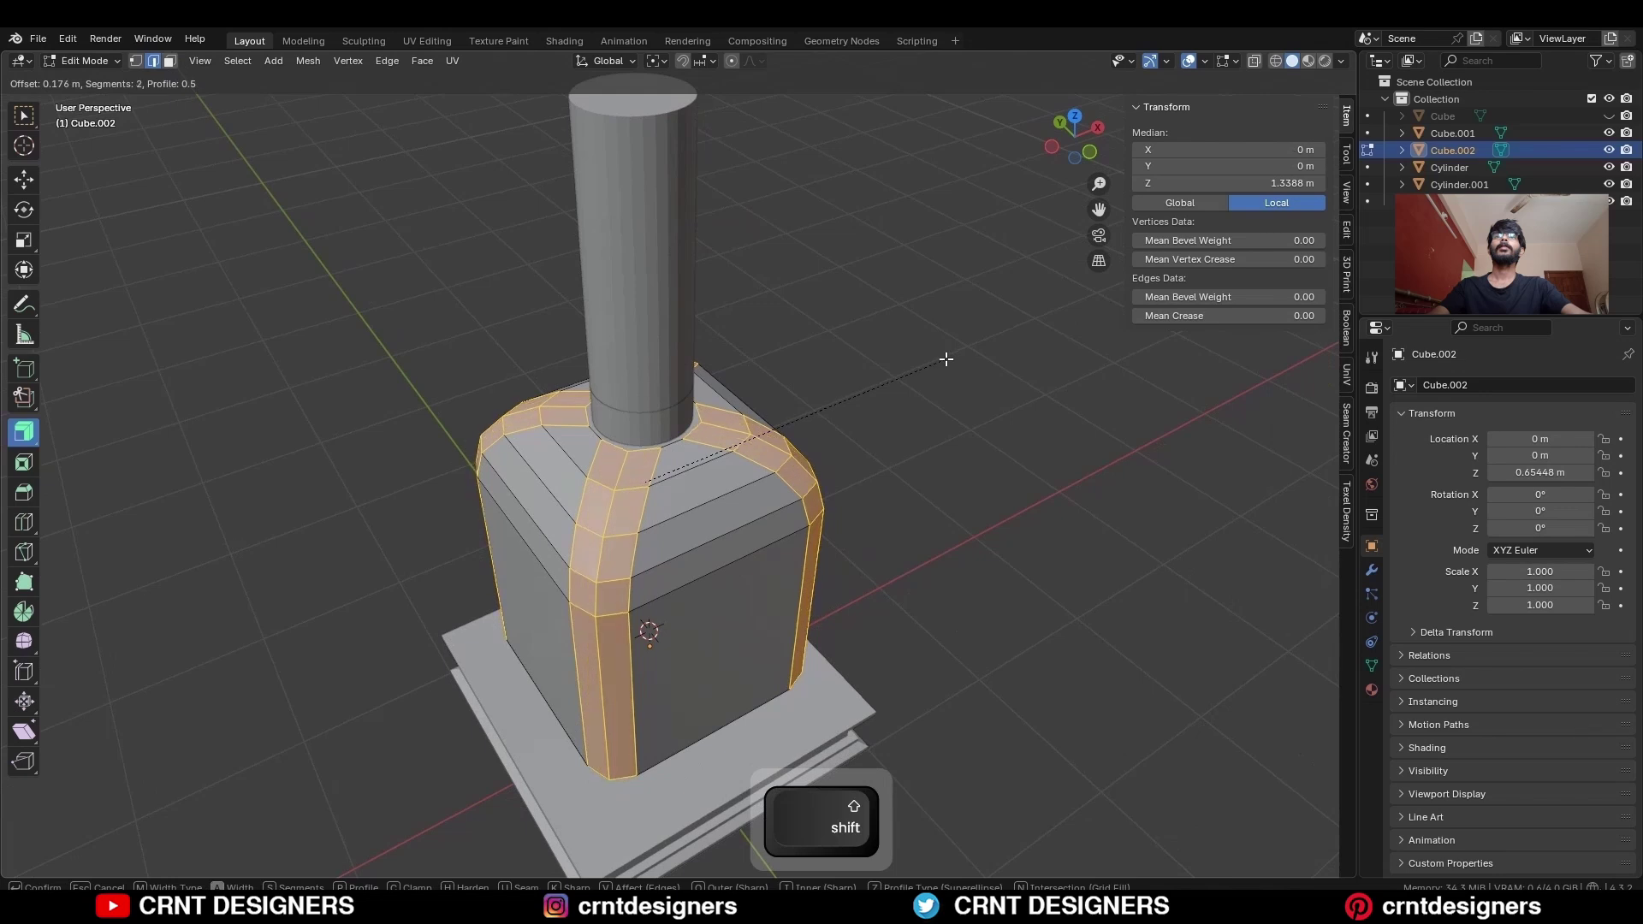
pyautogui.click(947, 360)
pyautogui.click(859, 390)
pyautogui.moveTo(750, 408); pyautogui.dragTo(531, 443, button='middle')
pyautogui.hotkey('ctrl', 'r')
# Add loops on the body, make the neck-base ring a circle, and extrude it into a collar
pyautogui.scroll(1, 666, 469)
pyautogui.click(666, 468)
pyautogui.rightClick(665, 469)
pyautogui.hotkey('ctrl', 'r')
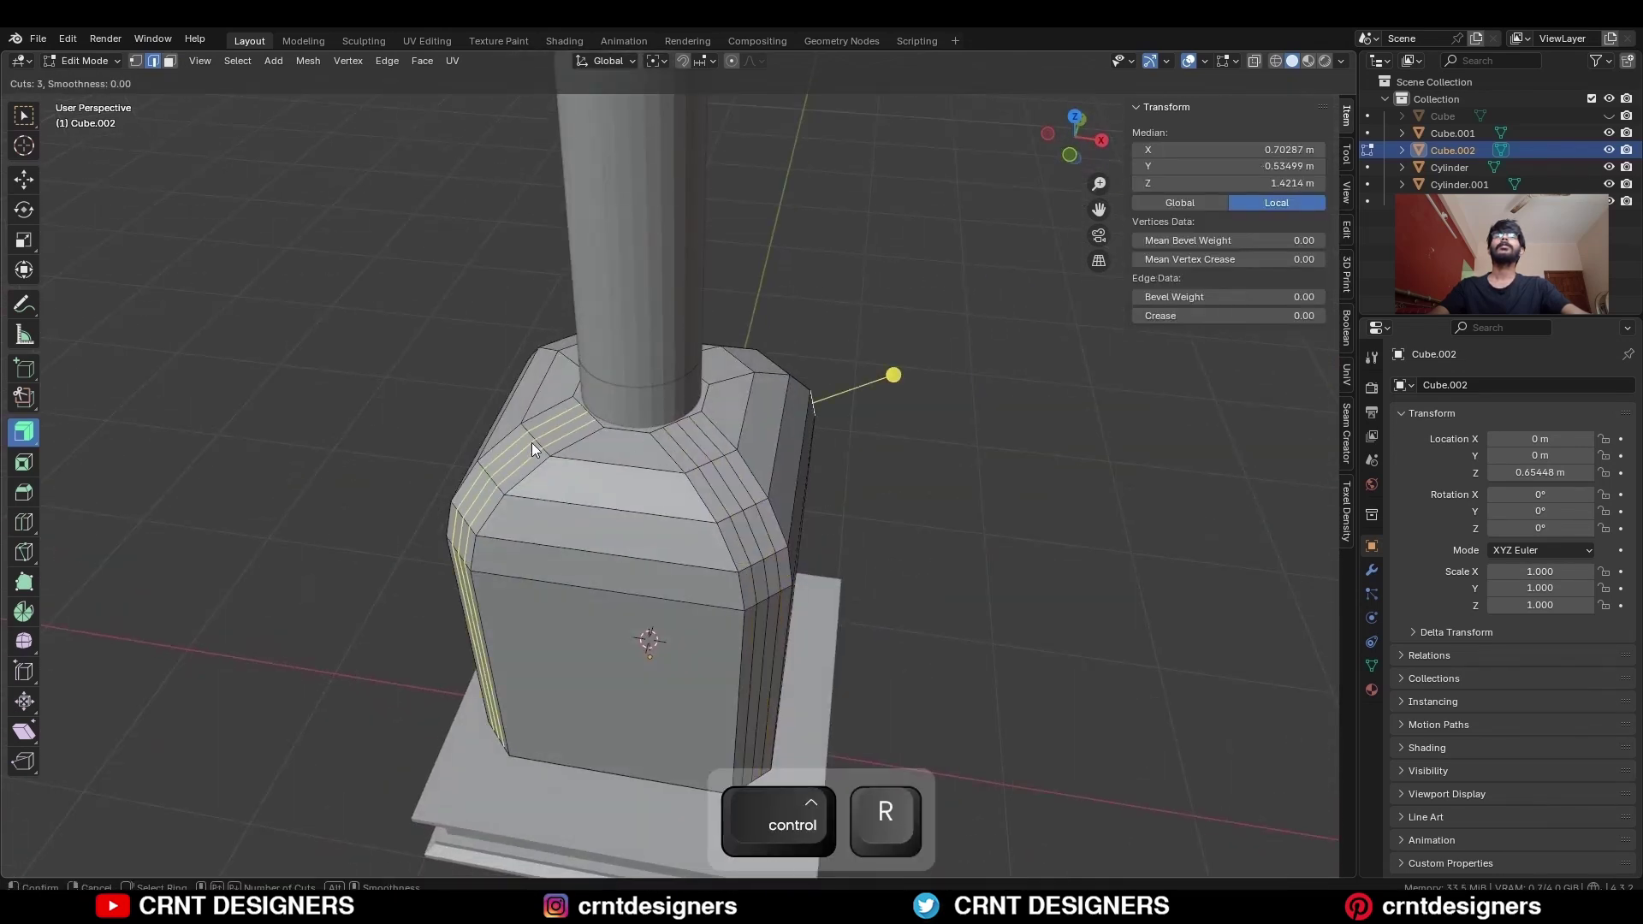
pyautogui.rightClick(729, 356)
pyautogui.keyDown('alt'); pyautogui.click(674, 402); pyautogui.keyUp('alt')
pyautogui.rightClick(844, 299)
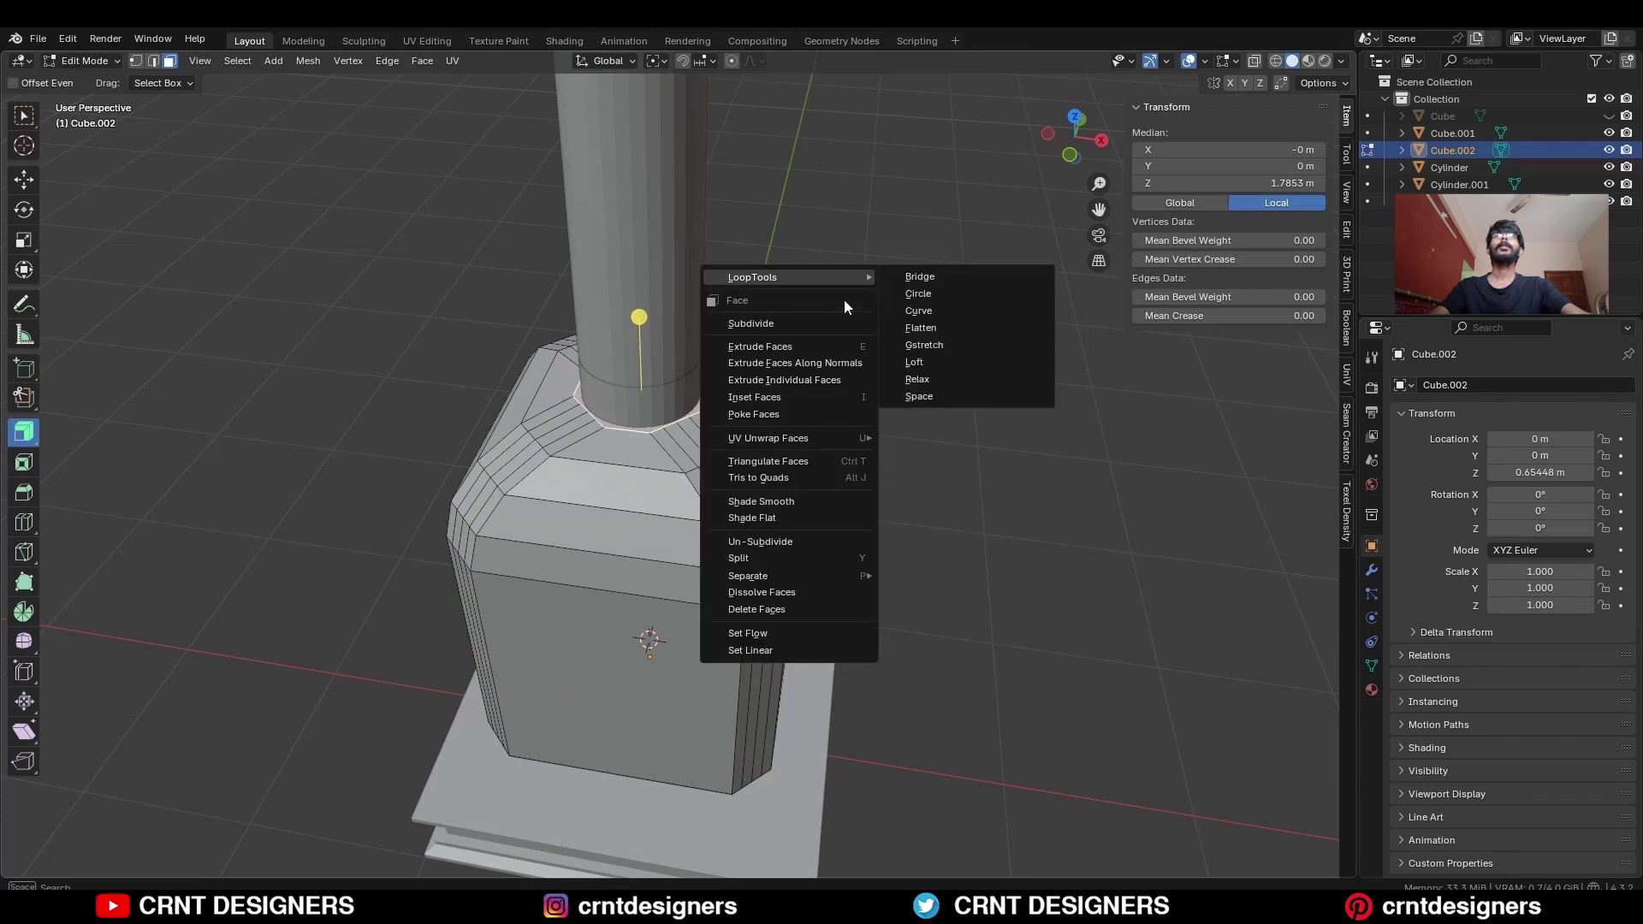
pyautogui.click(935, 294)
pyautogui.moveTo(871, 339); pyautogui.dragTo(787, 423, button='middle')
pyautogui.press('e')
pyautogui.hotkey('alt', 'a')
# Add a horizontal loop and use LoopTools Set Flow to curve the upper loops into smooth shoulders
pyautogui.hotkey('ctrl', 'r')
pyautogui.click(810, 489)
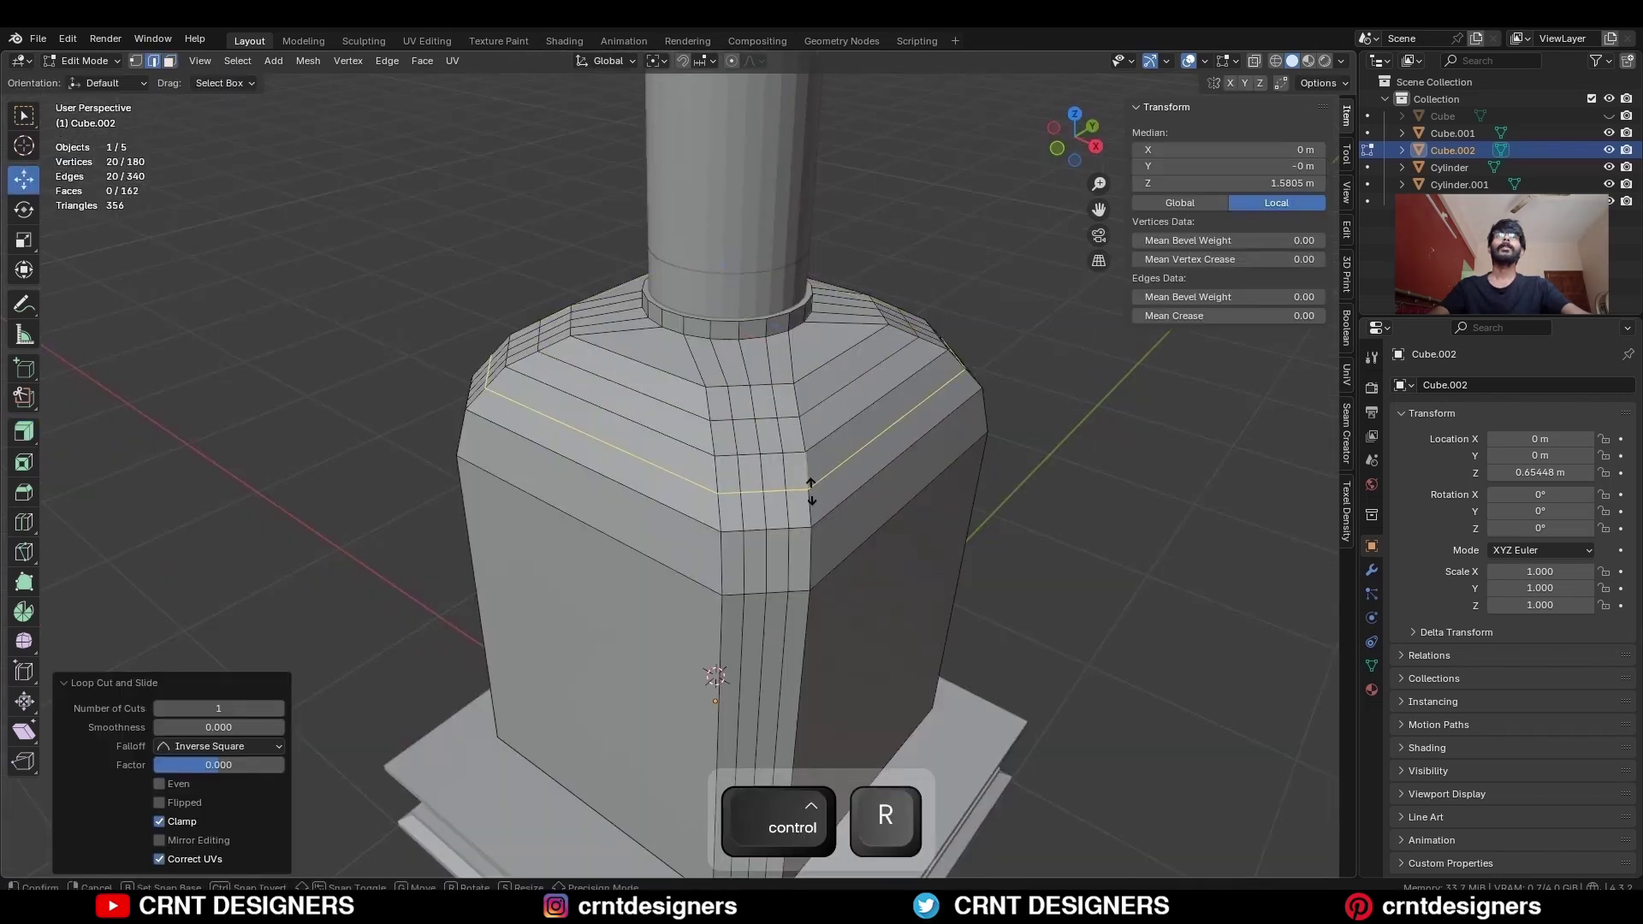
pyautogui.keyDown('alt'); pyautogui.keyDown('shift'); pyautogui.click(819, 400); pyautogui.keyUp('shift'); pyautogui.keyUp('alt')
pyautogui.keyDown('alt'); pyautogui.keyDown('shift'); pyautogui.click(834, 475); pyautogui.keyUp('shift'); pyautogui.keyUp('alt')
pyautogui.rightClick(1006, 226)
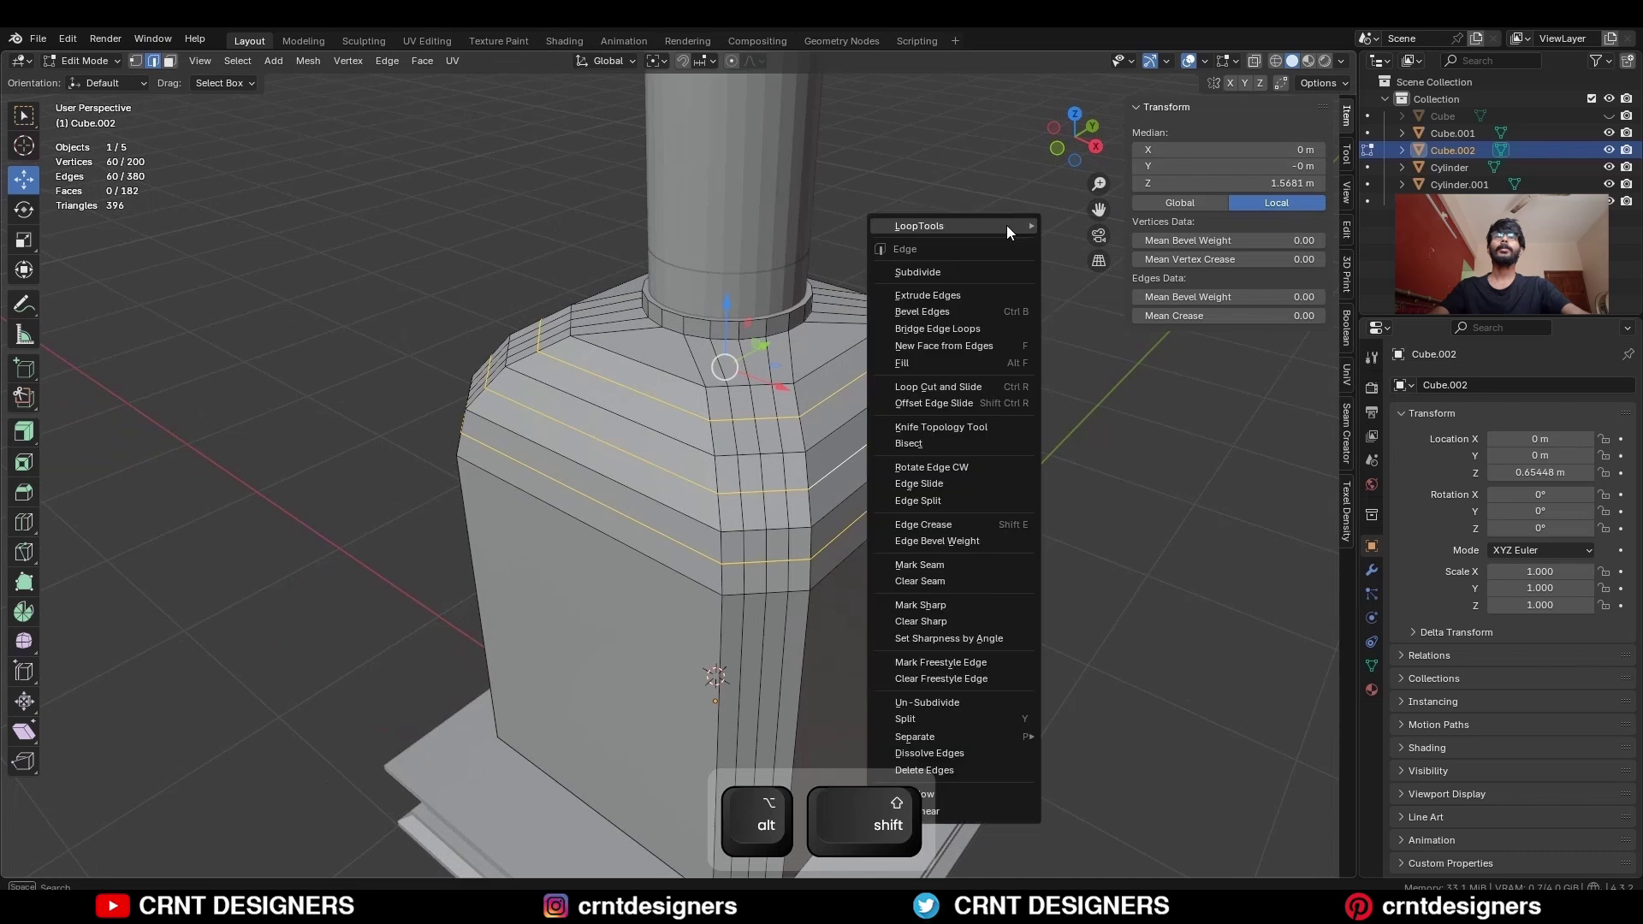
pyautogui.click(924, 794)
# In front view, bevel the body's bottom edge loop
pyautogui.press('KP_1')
pyautogui.keyDown('shift'); pyautogui.moveTo(729, 652); pyautogui.dragTo(729, 526, button='middle'); pyautogui.keyUp('shift')
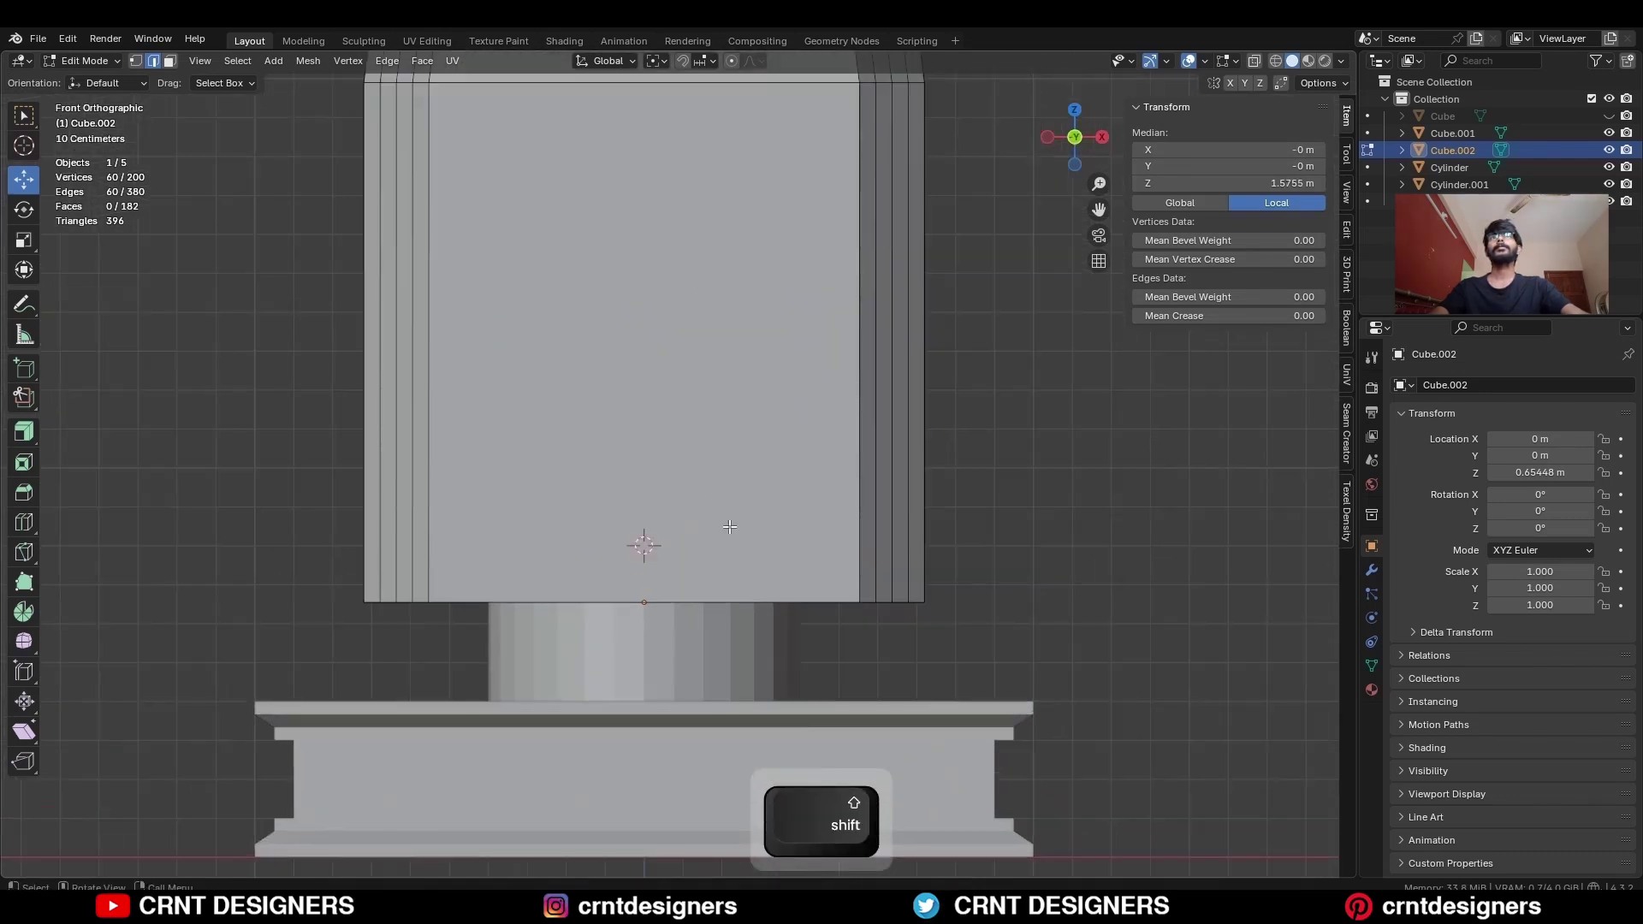
pyautogui.hotkey('ctrl', 'b')
pyautogui.click(302, 629)
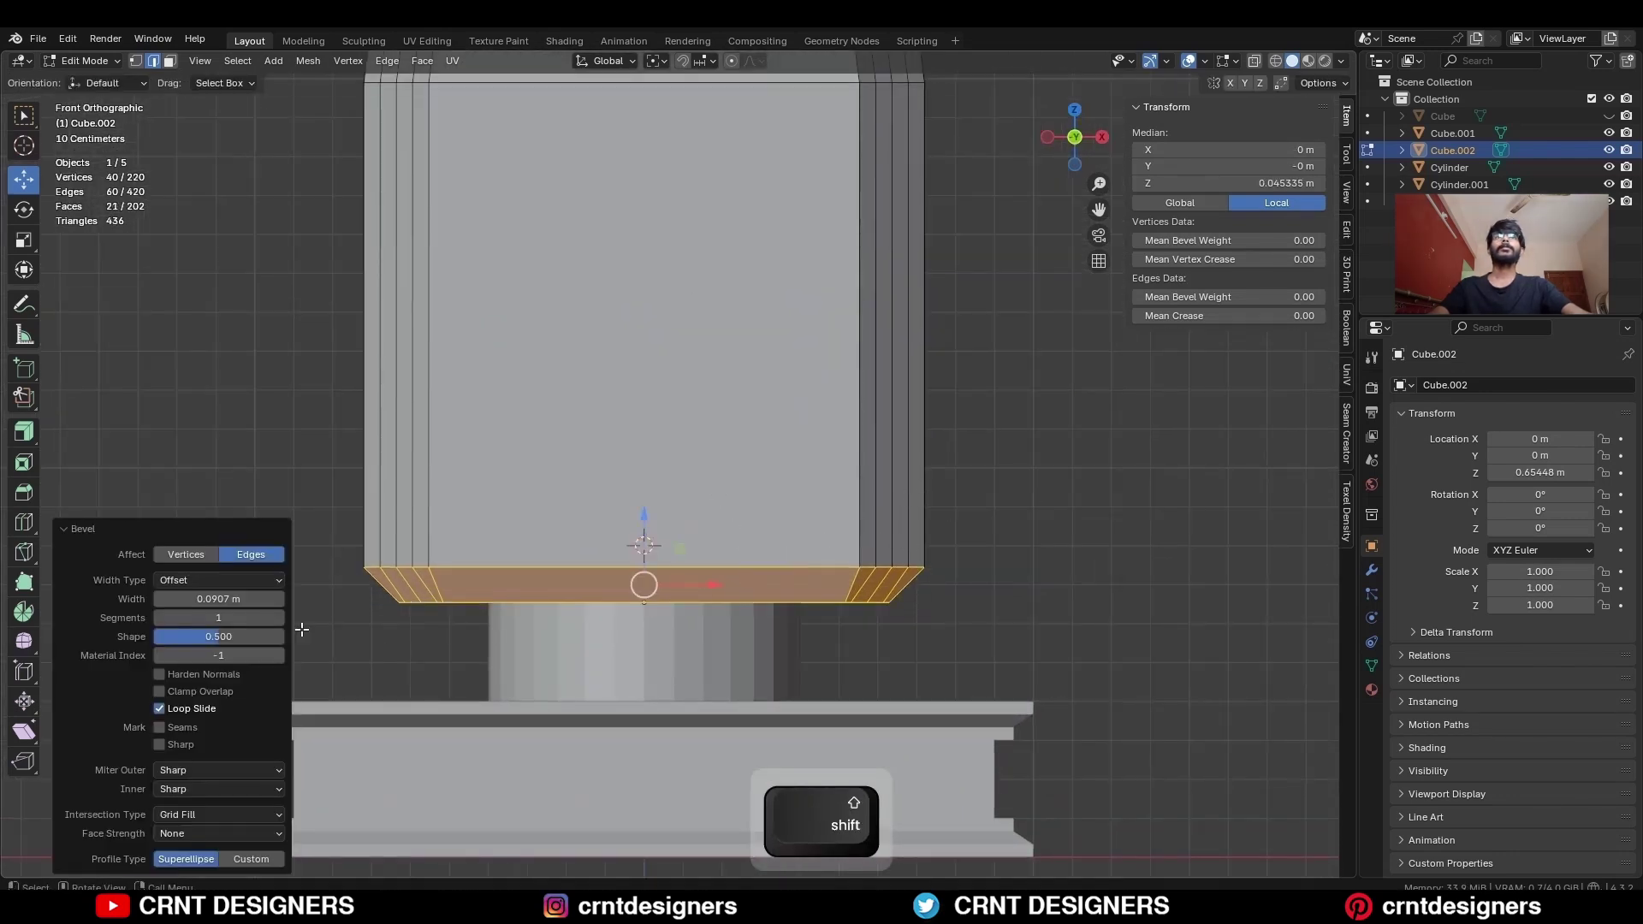
# Scale the body's bottom face to 0.9 and extrude it into a stepped-in lip
pyautogui.scroll(-3, 645, 545)
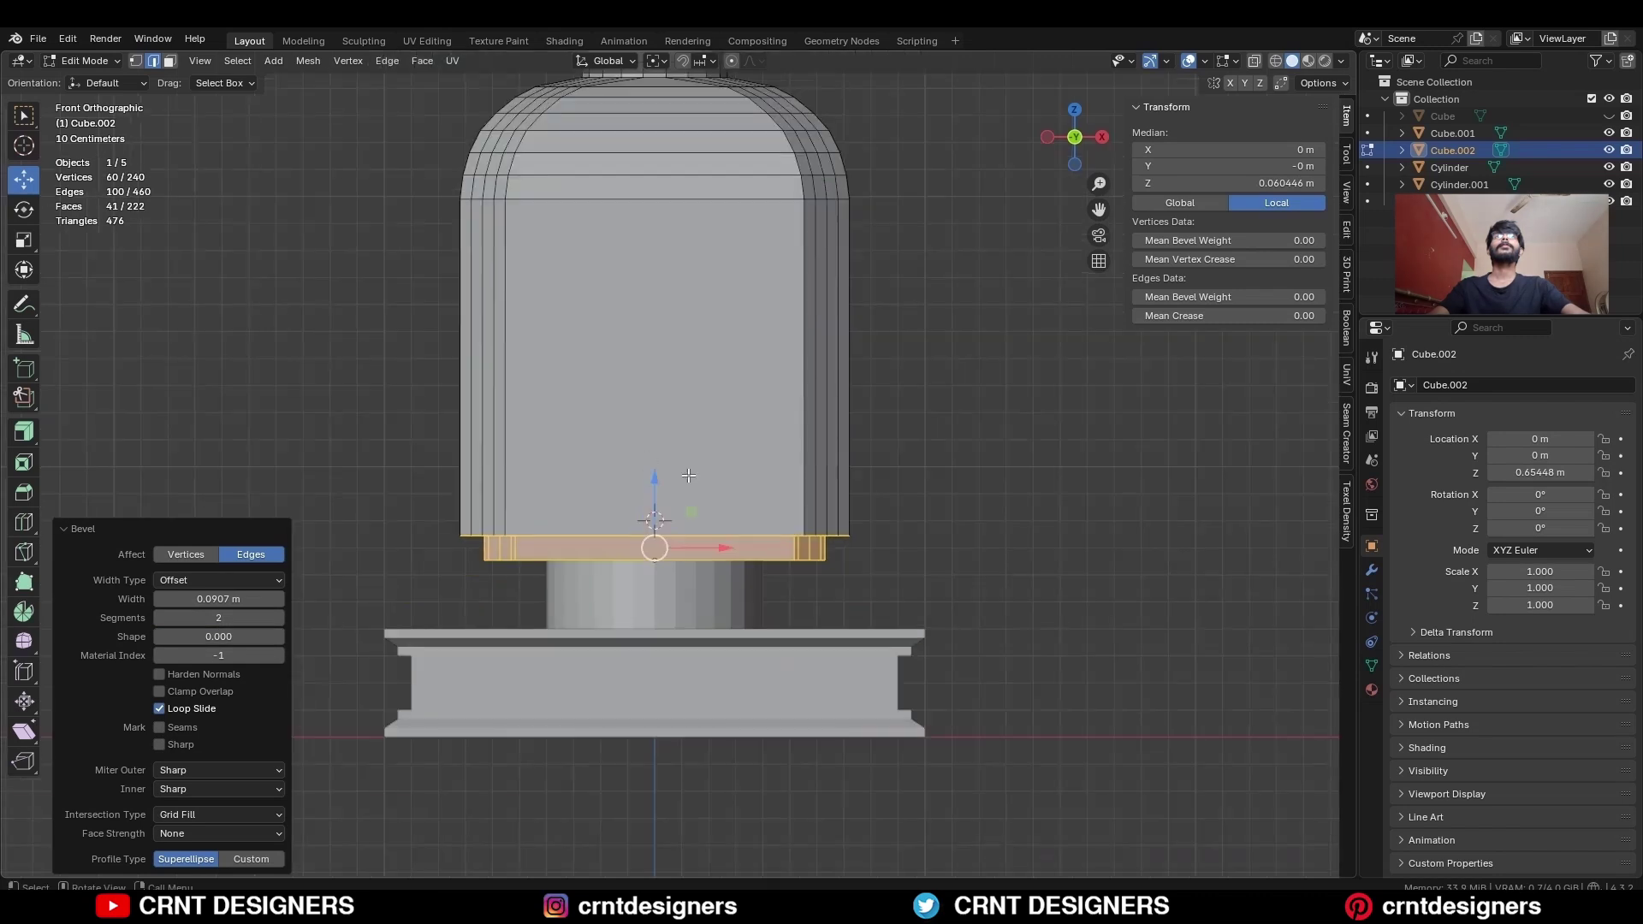
pyautogui.moveTo(645, 545); pyautogui.dragTo(616, 428, button='middle')
pyautogui.press('3')
pyautogui.click(616, 581)
pyautogui.press('s')
pyautogui.click(938, 434)
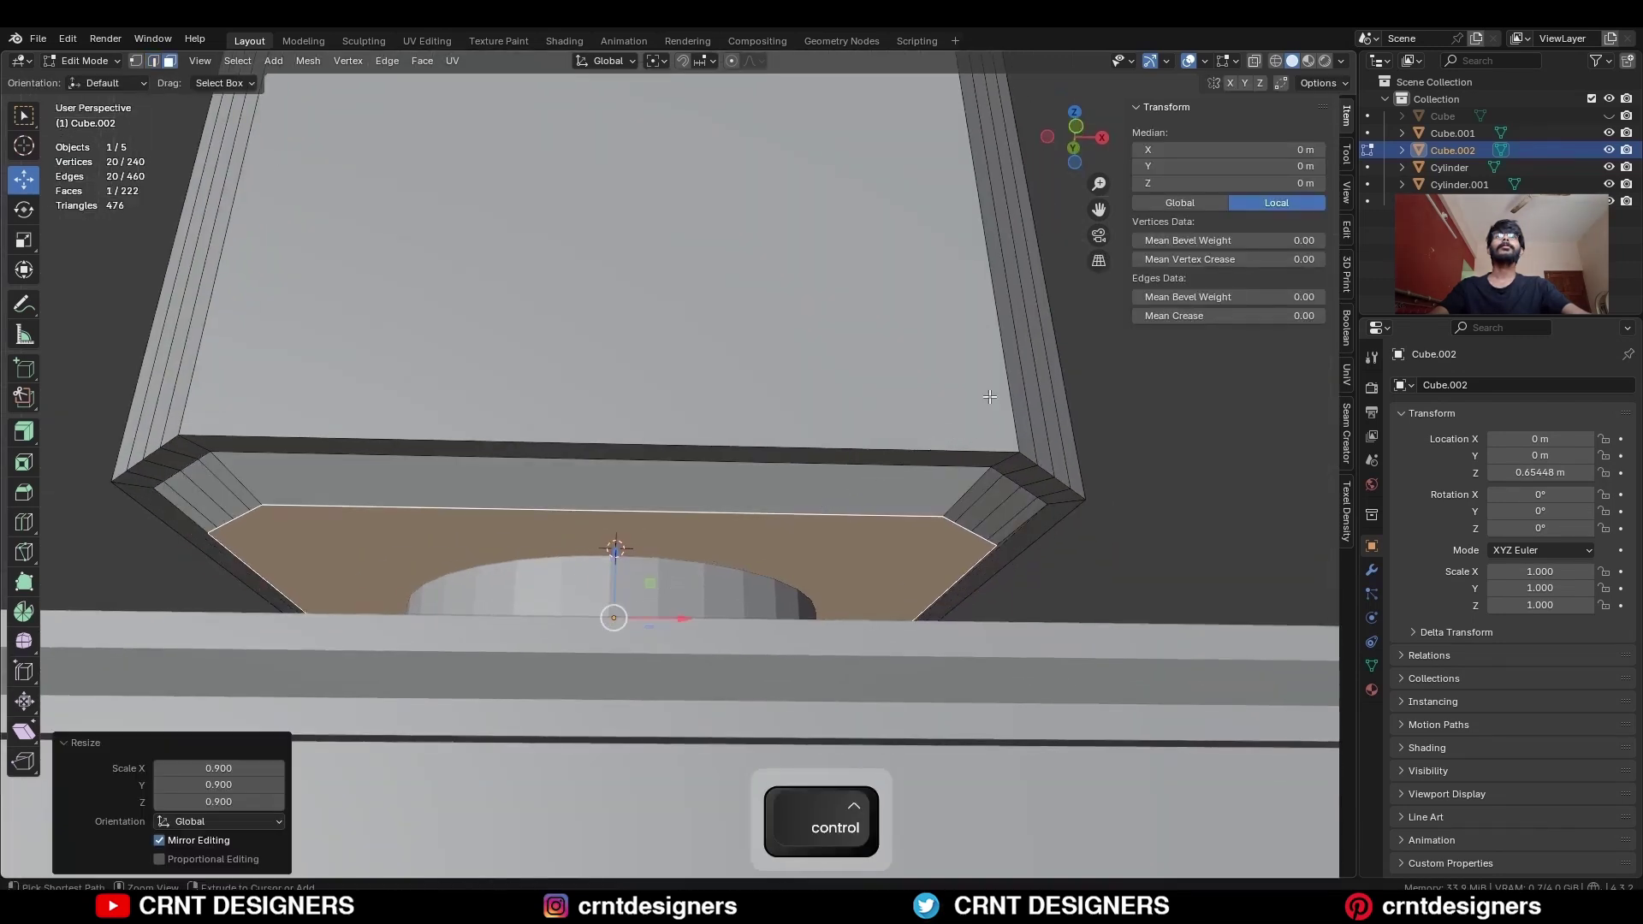
pyautogui.press('KP_1')
pyautogui.press('e')
pyautogui.click(664, 385)
pyautogui.hotkey('alt', 'a')
# Add an unbevelled loop cut around the body at mid-height
pyautogui.keyDown('shift'); pyautogui.moveTo(1013, 461); pyautogui.dragTo(1013, 599, button='middle'); pyautogui.keyUp('shift')
pyautogui.scroll(-2, 1012, 599)
pyautogui.hotkey('ctrl', 'r')
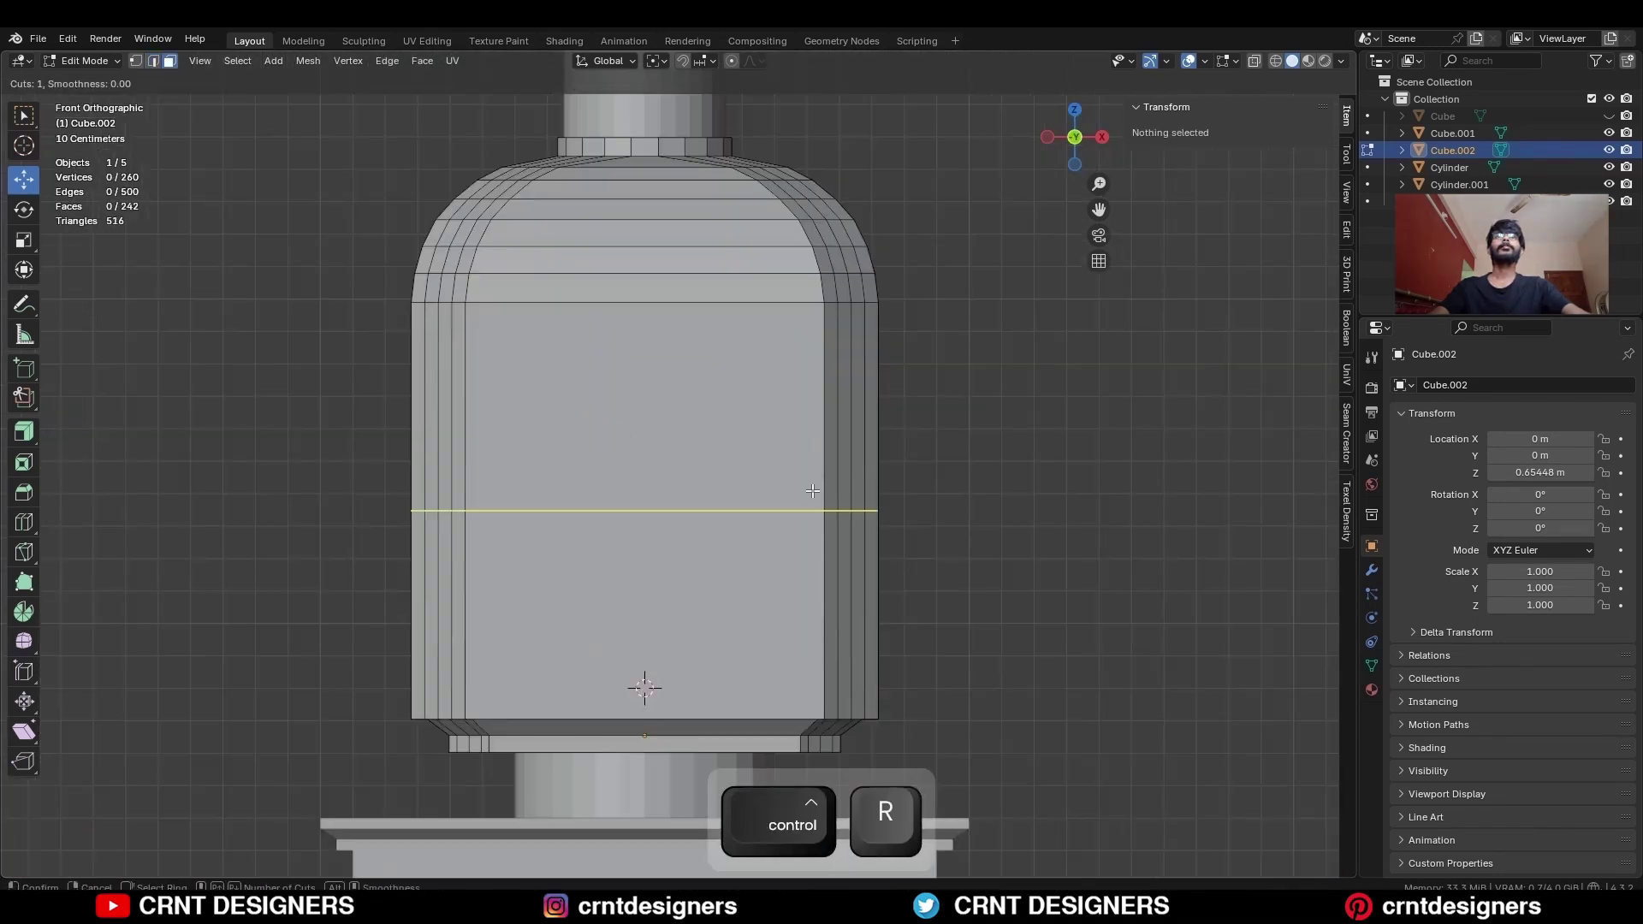
pyautogui.click(855, 510)
pyautogui.rightClick(856, 511)
pyautogui.hotkey('ctrl', 'b')
pyautogui.press('Escape')
pyautogui.hotkey('alt', 'a')
# Add two vertical loop cuts and inset the four front faces together
pyautogui.press('ctrl+KP_1')
pyautogui.hotkey('ctrl', 'r')
pyautogui.scroll(1, 633, 342)
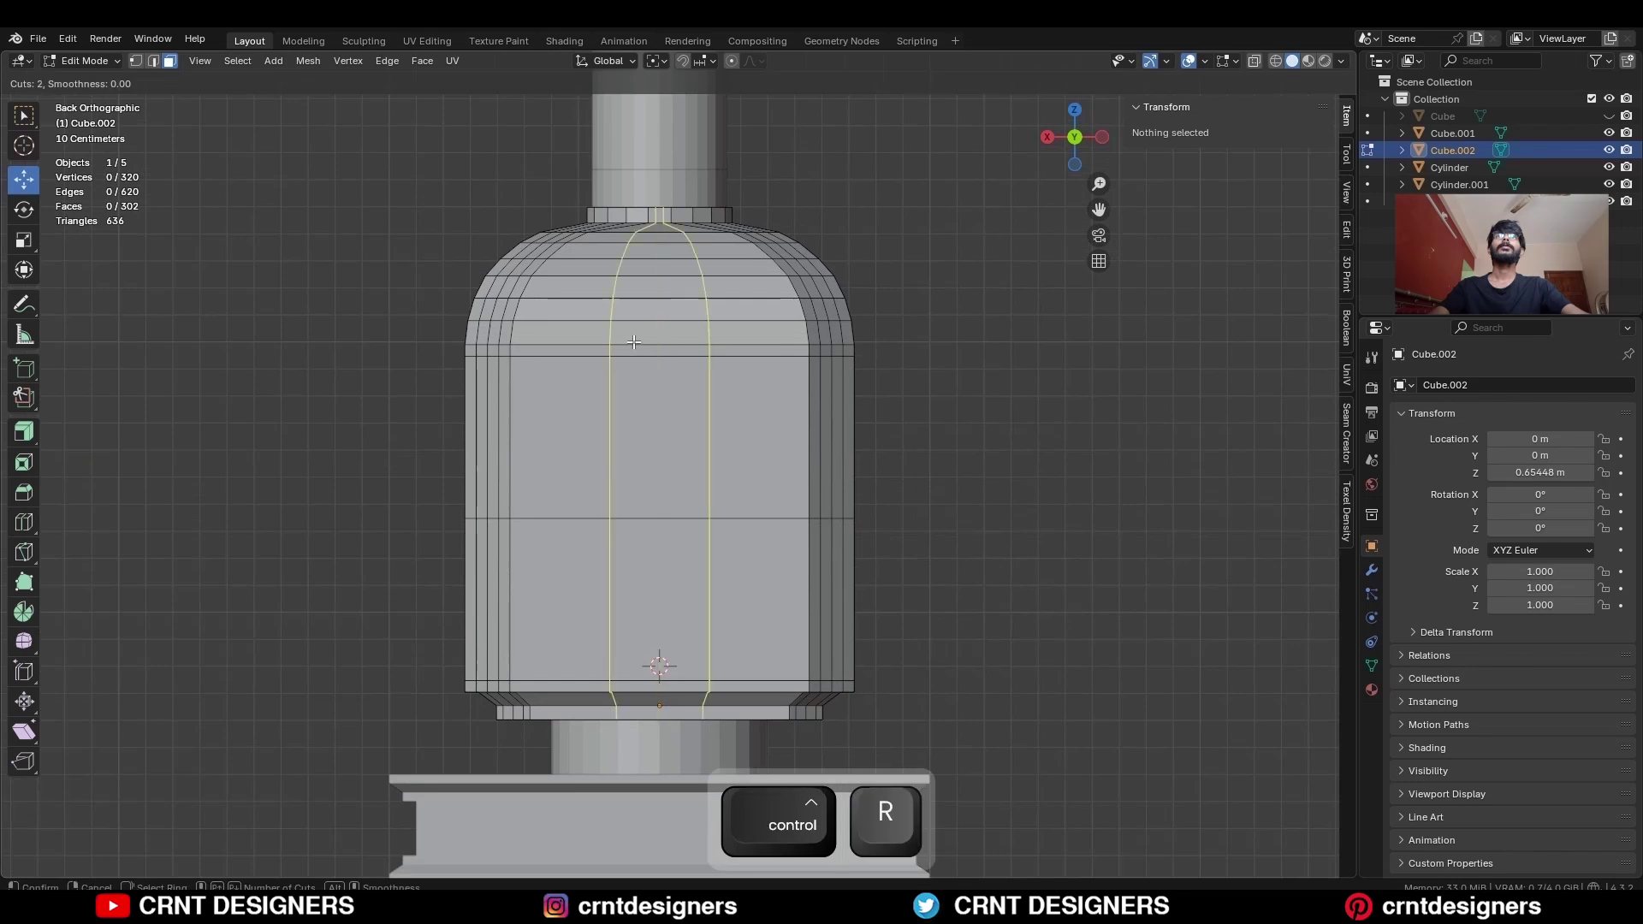
pyautogui.click(633, 343)
pyautogui.press('3')
pyautogui.moveTo(479, 547); pyautogui.dragTo(830, 502)
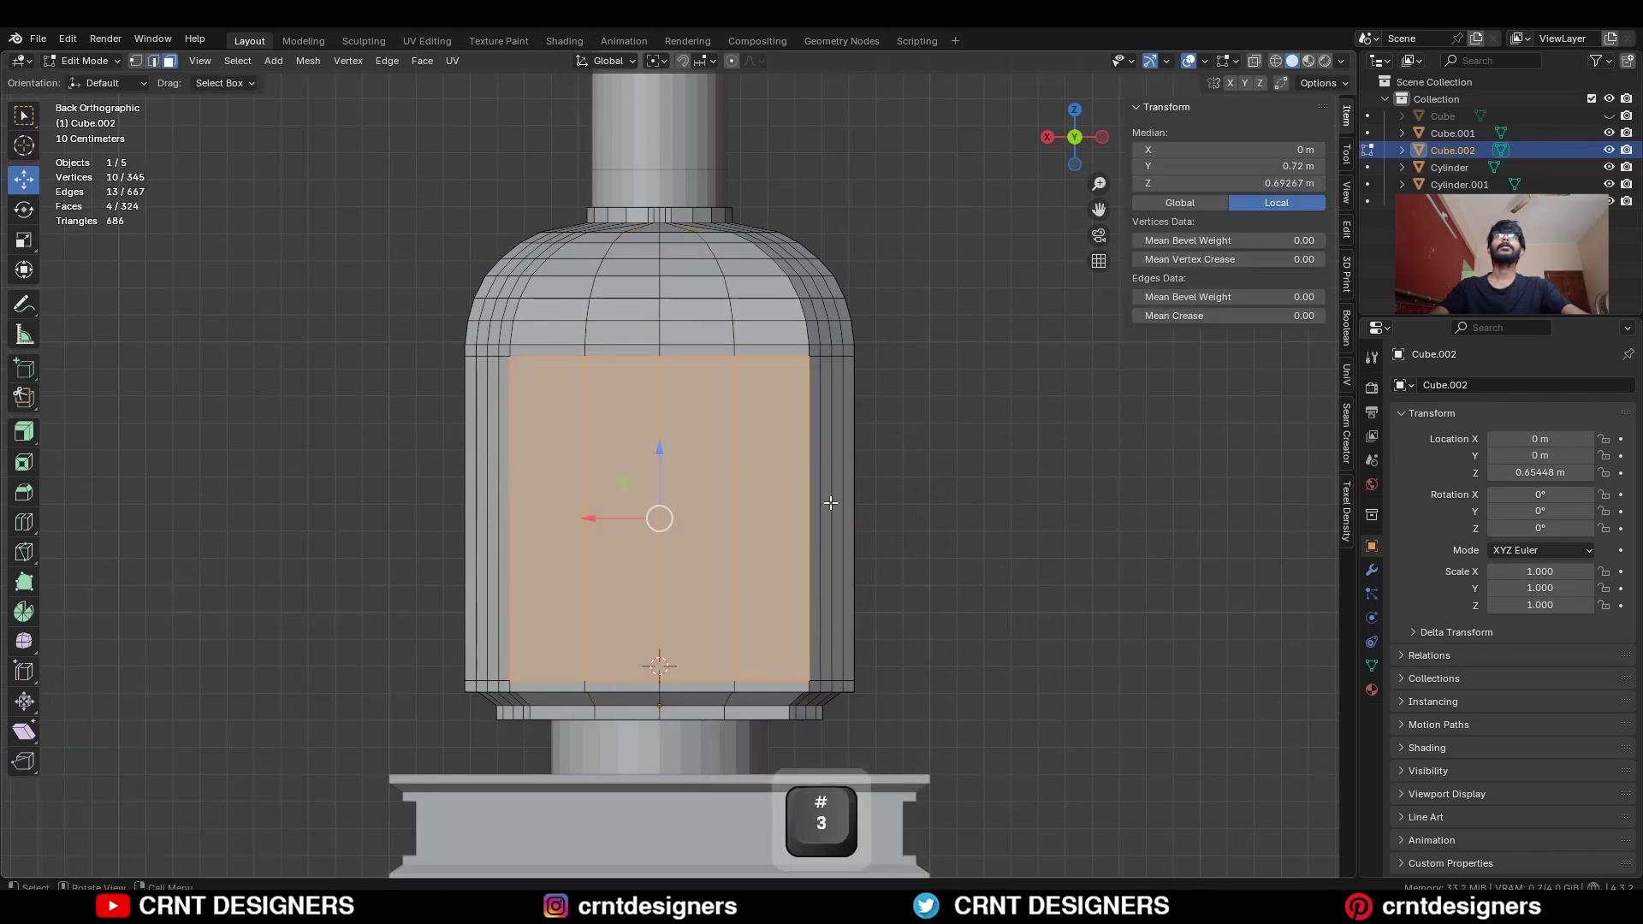
pyautogui.press('i')
pyautogui.click(946, 403)
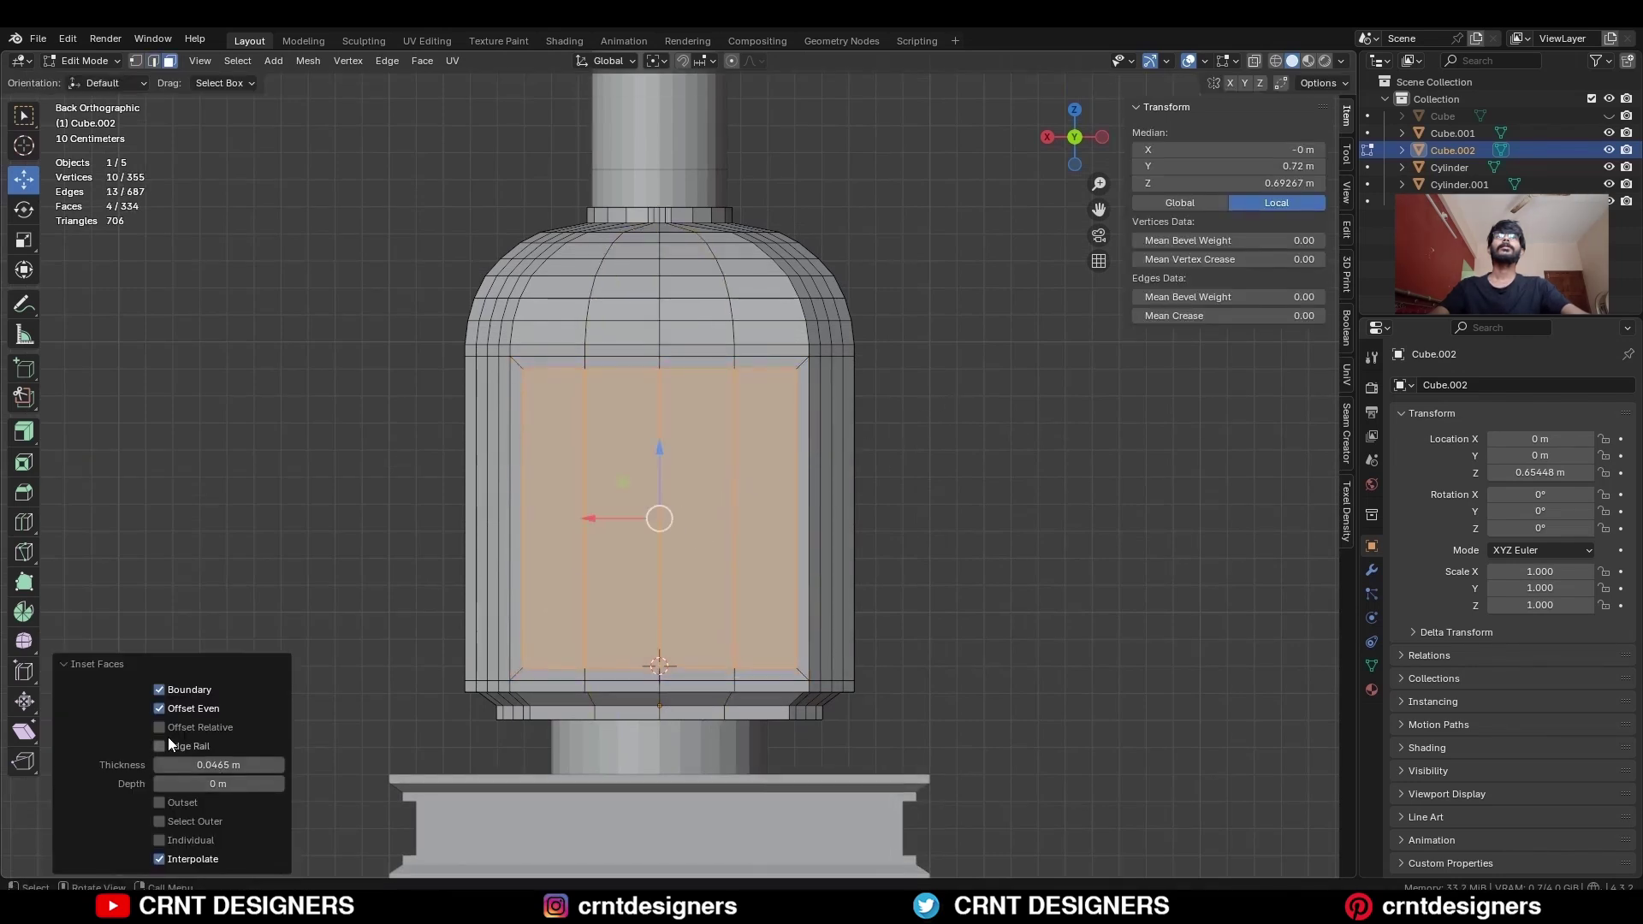
# Inset each panel individually, push the panels inward, and return to Object Mode
pyautogui.moveTo(578, 518); pyautogui.dragTo(714, 496, button='middle')
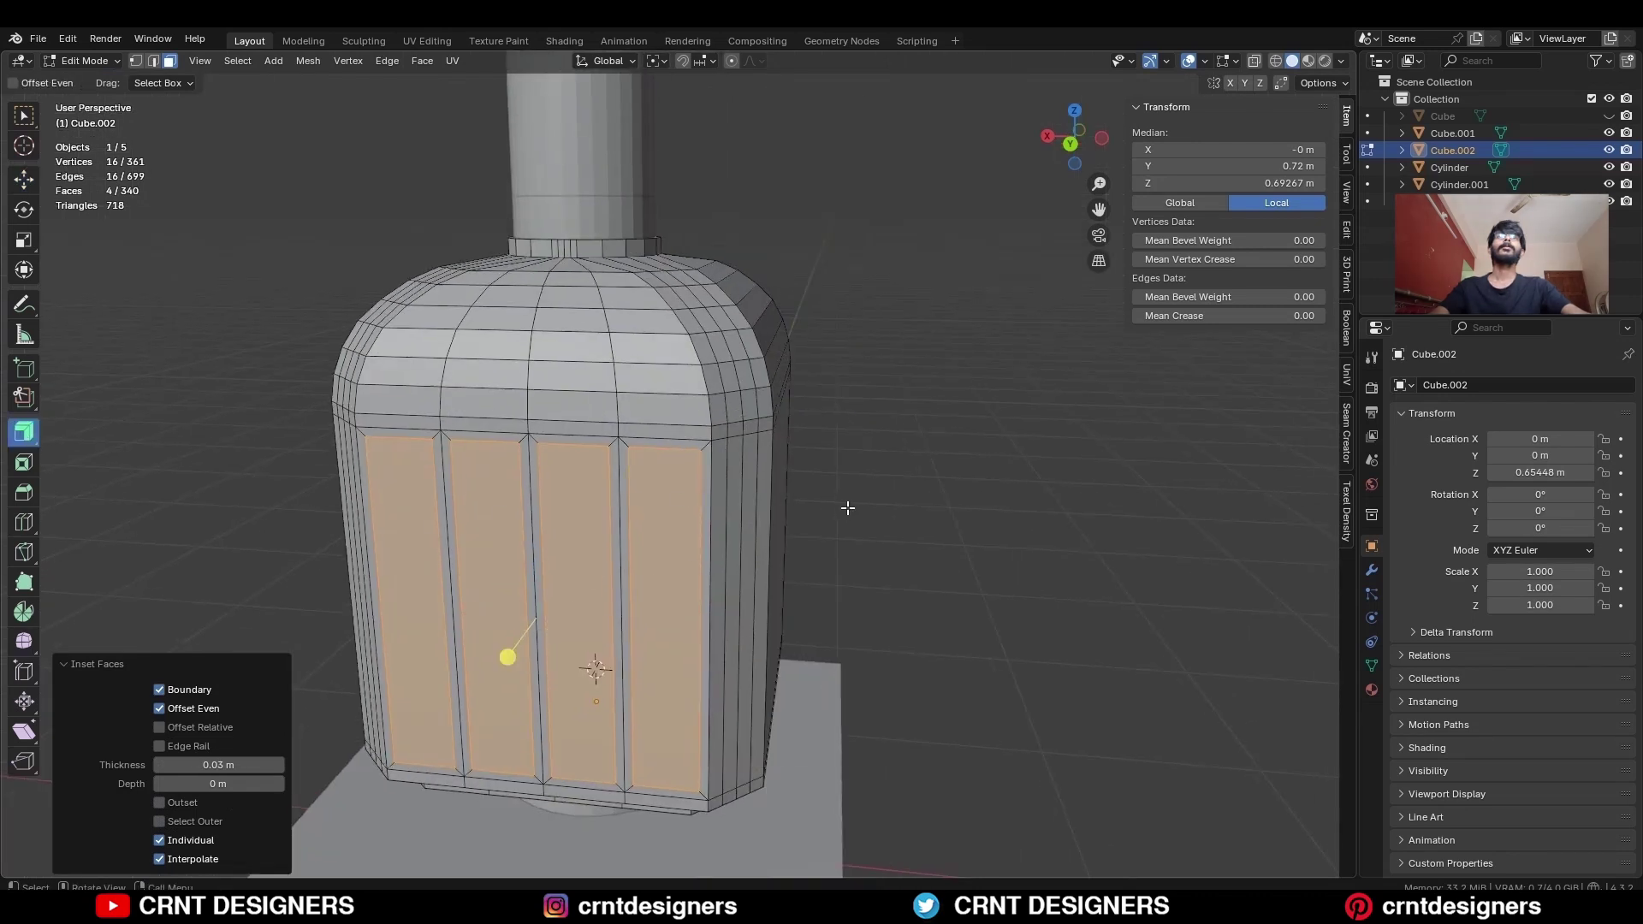
pyautogui.press('i')
pyautogui.click(829, 489)
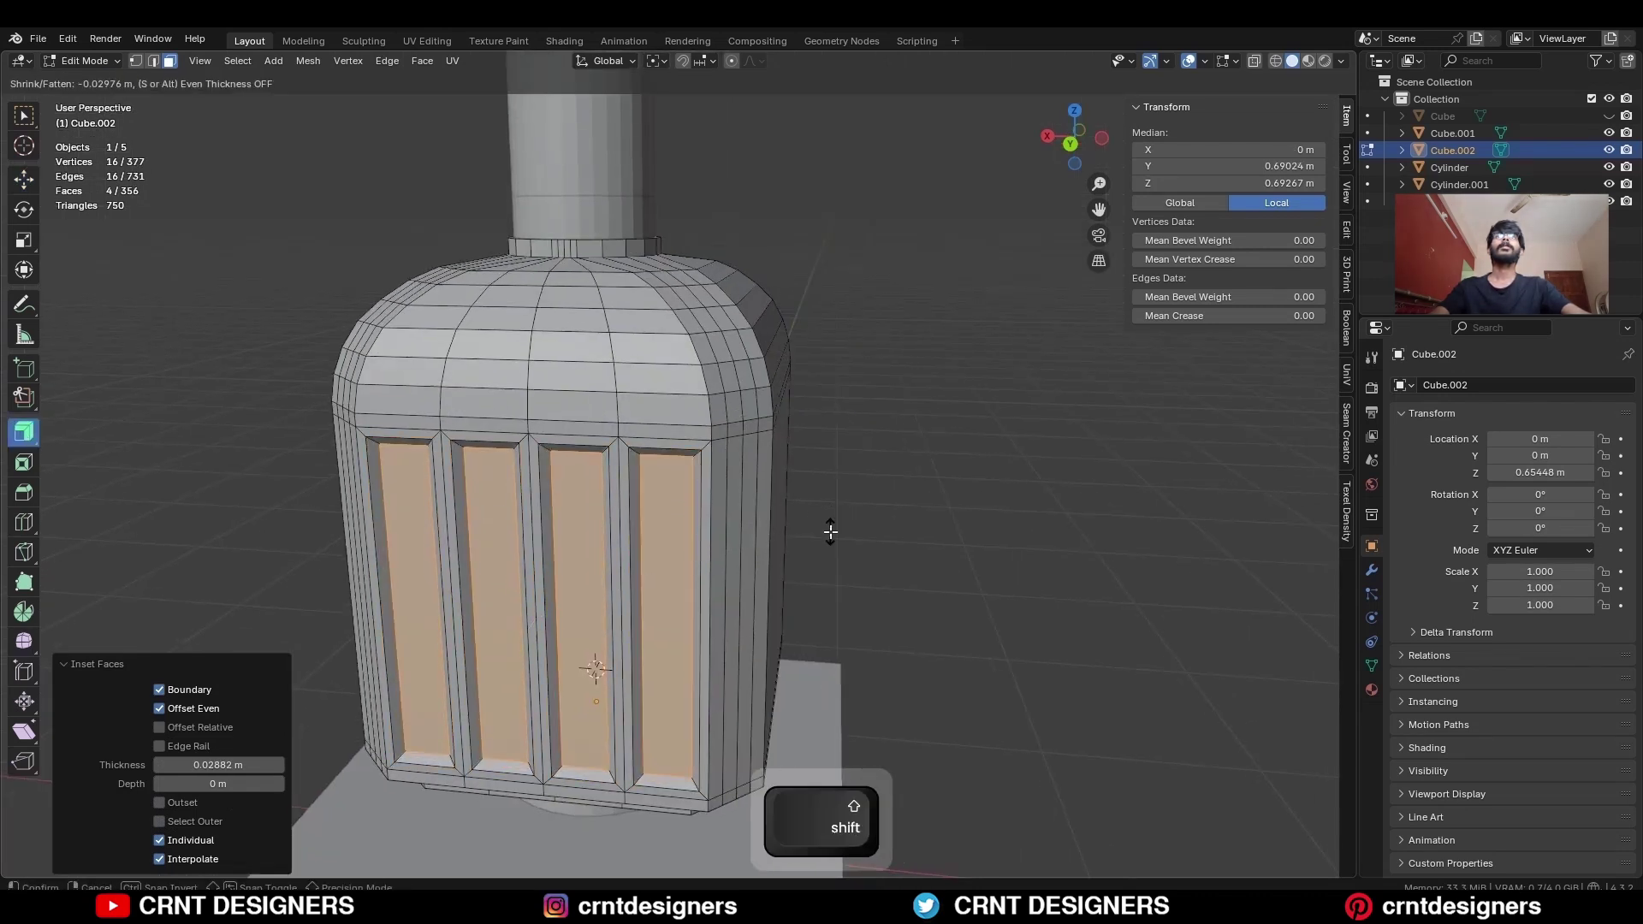
pyautogui.click(830, 531)
pyautogui.press('Tab')
pyautogui.press('ctrl+KP_1')
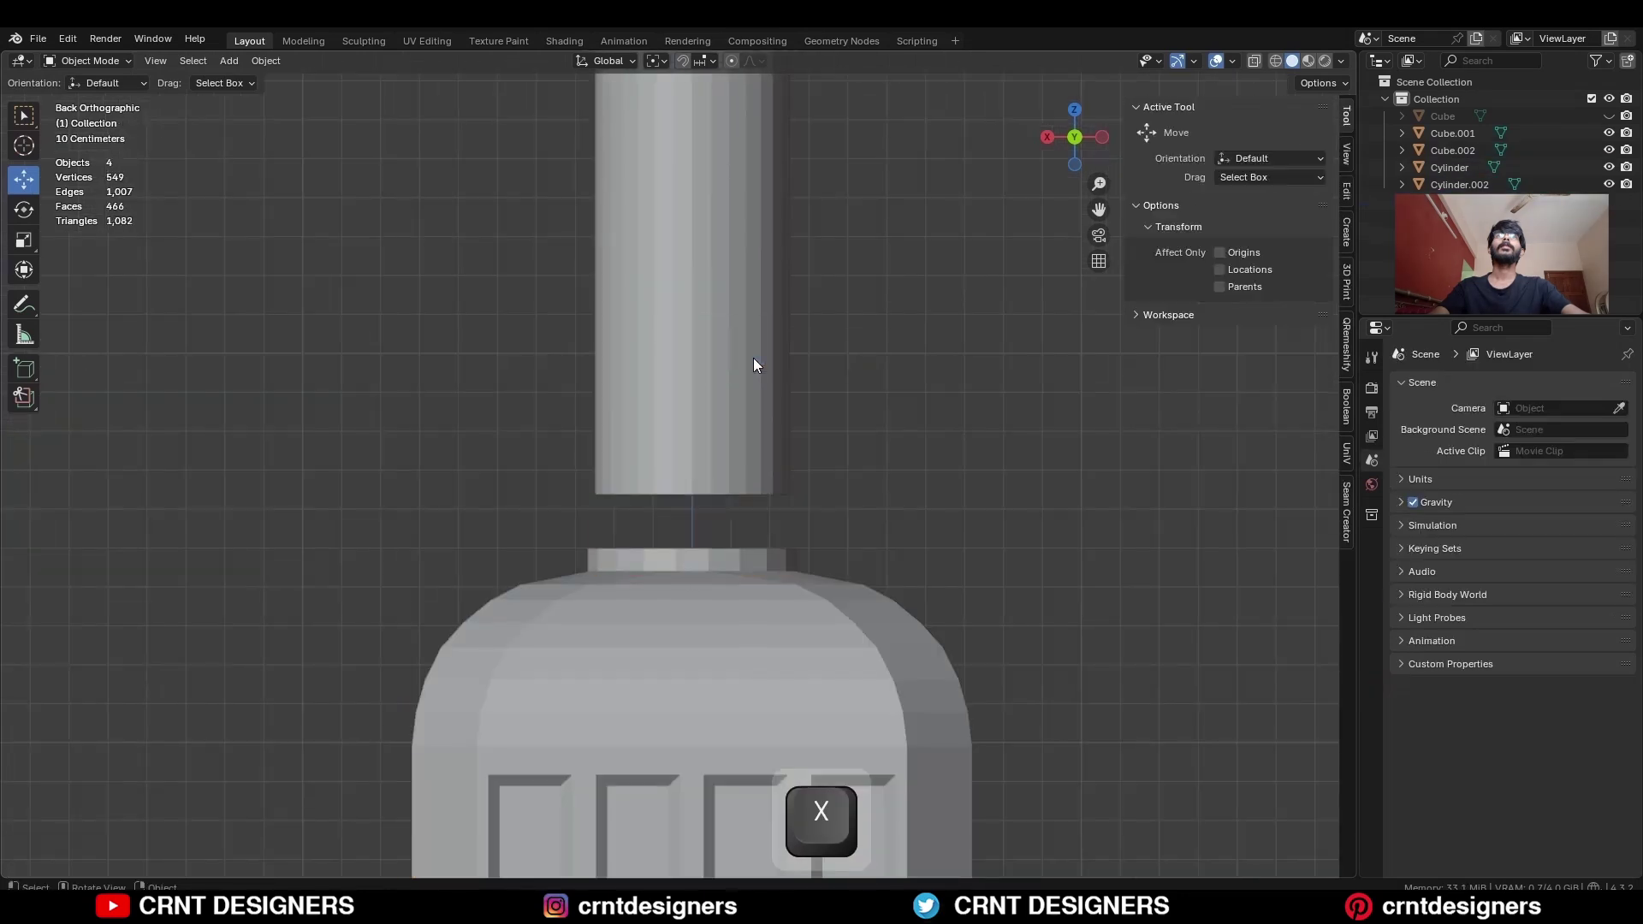
# Loop-cut the neck cylinder and scale the band to double width, excluding Z
pyautogui.press('Tab')
pyautogui.scroll(-4, 772, 483)
pyautogui.hotkey('ctrl', 'r')
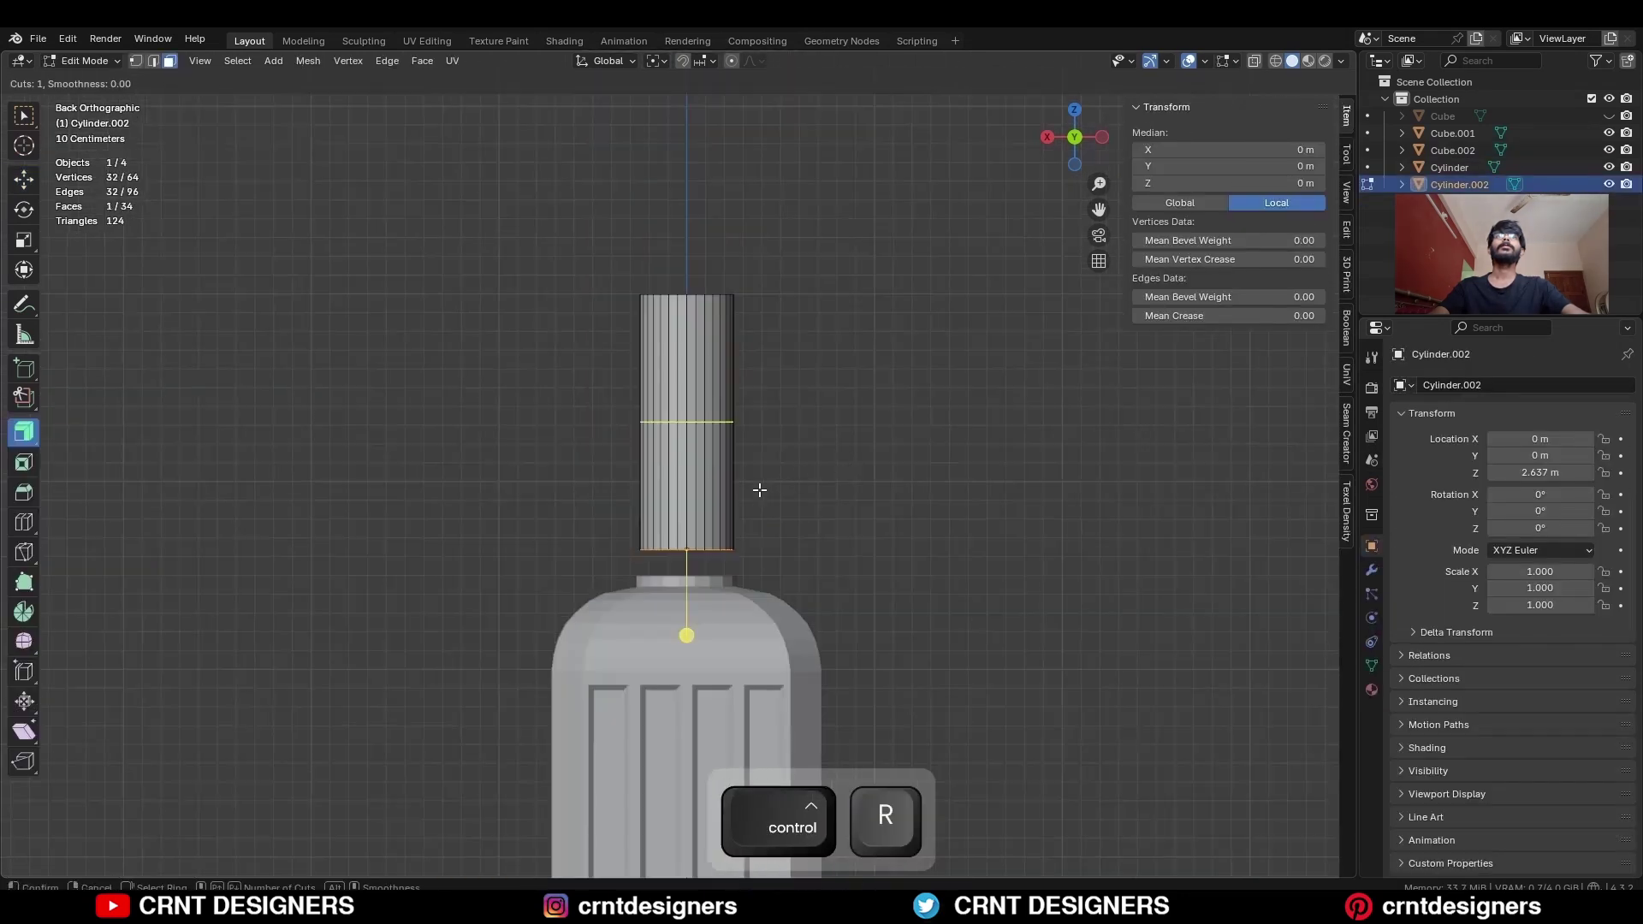
pyautogui.click(749, 496)
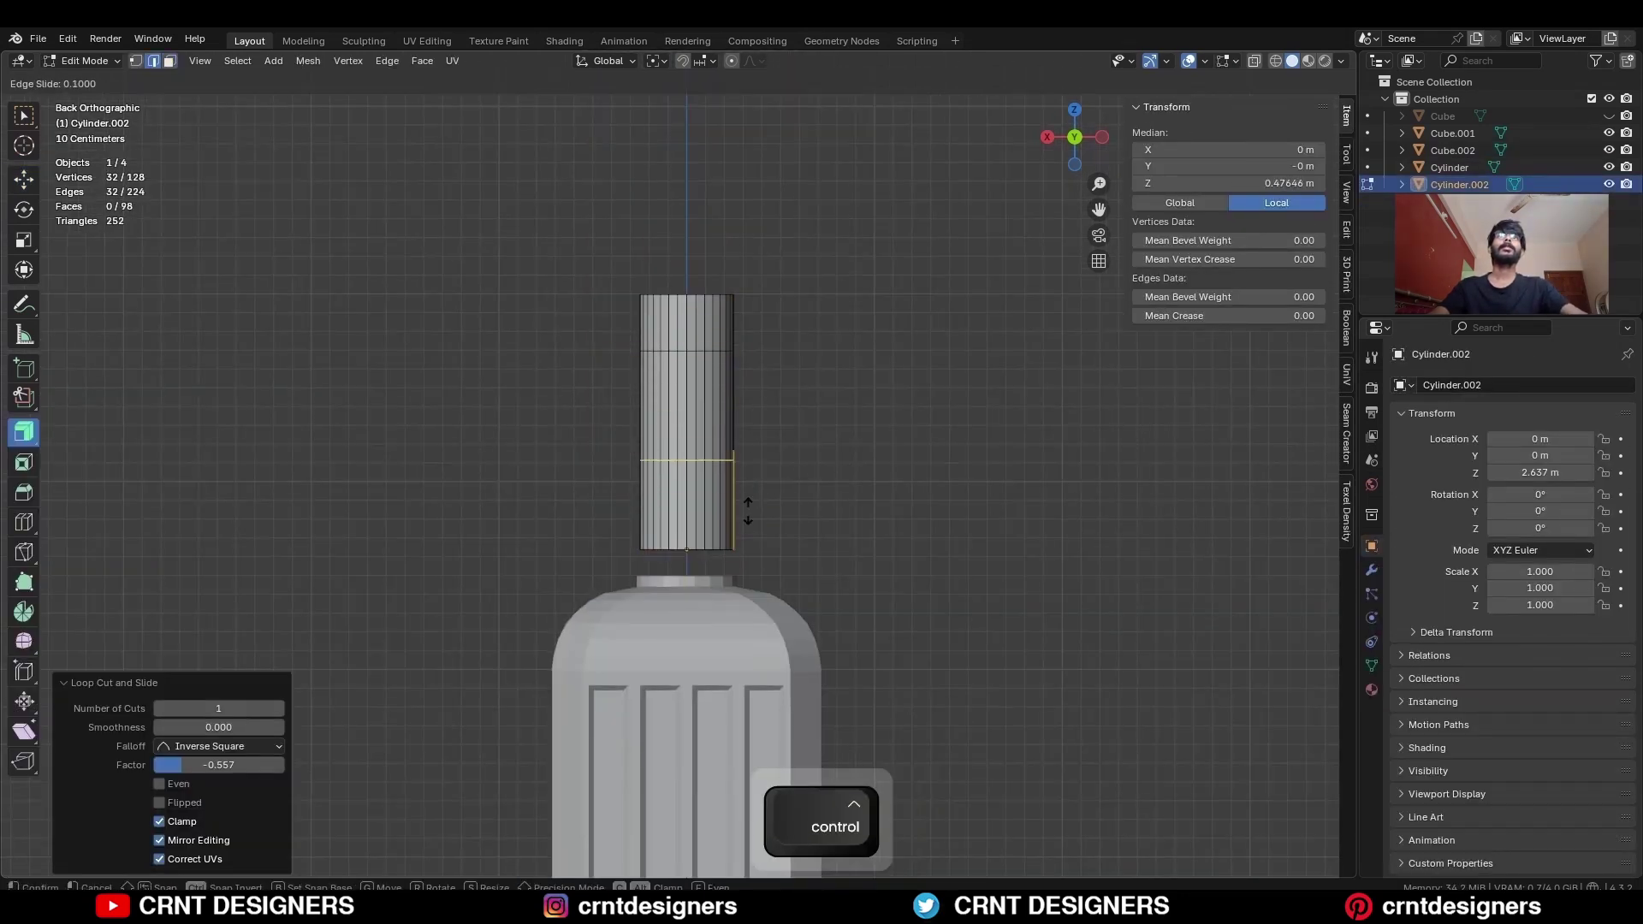
pyautogui.keyDown('alt'); pyautogui.keyDown('shift'); pyautogui.click(718, 351); pyautogui.keyUp('shift'); pyautogui.keyUp('alt')
pyautogui.press('s')
pyautogui.hotkey('shift', 'z')
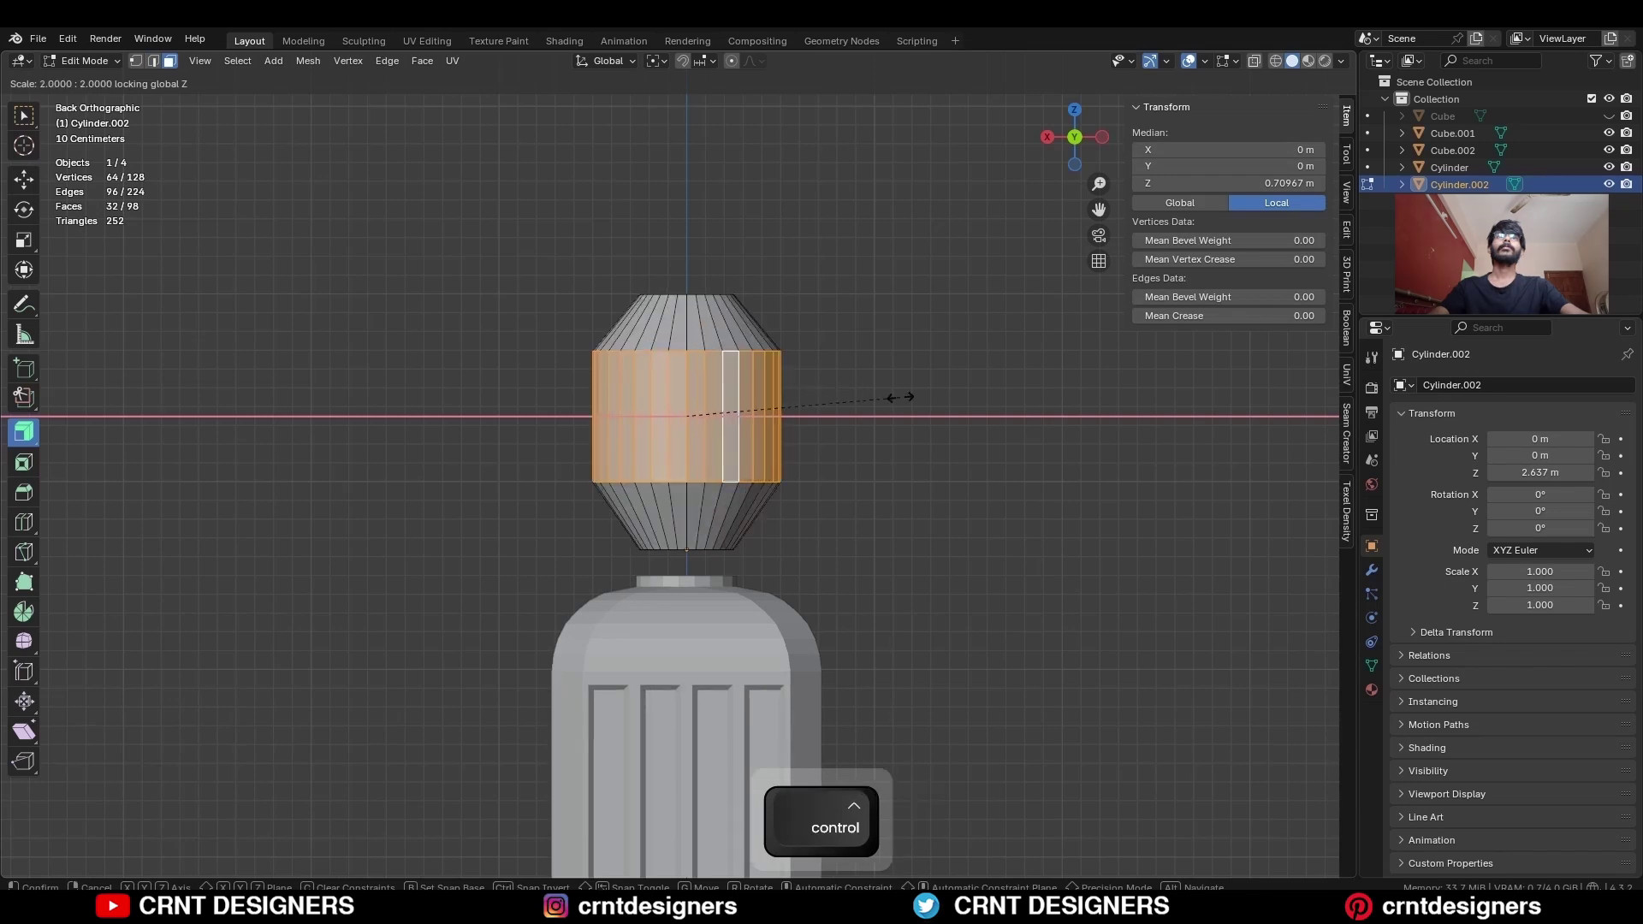
pyautogui.click(843, 363)
# With see-through on, extrude the cylinder's bottom edge loop down into a narrow collar
pyautogui.hotkey('alt', 'z')
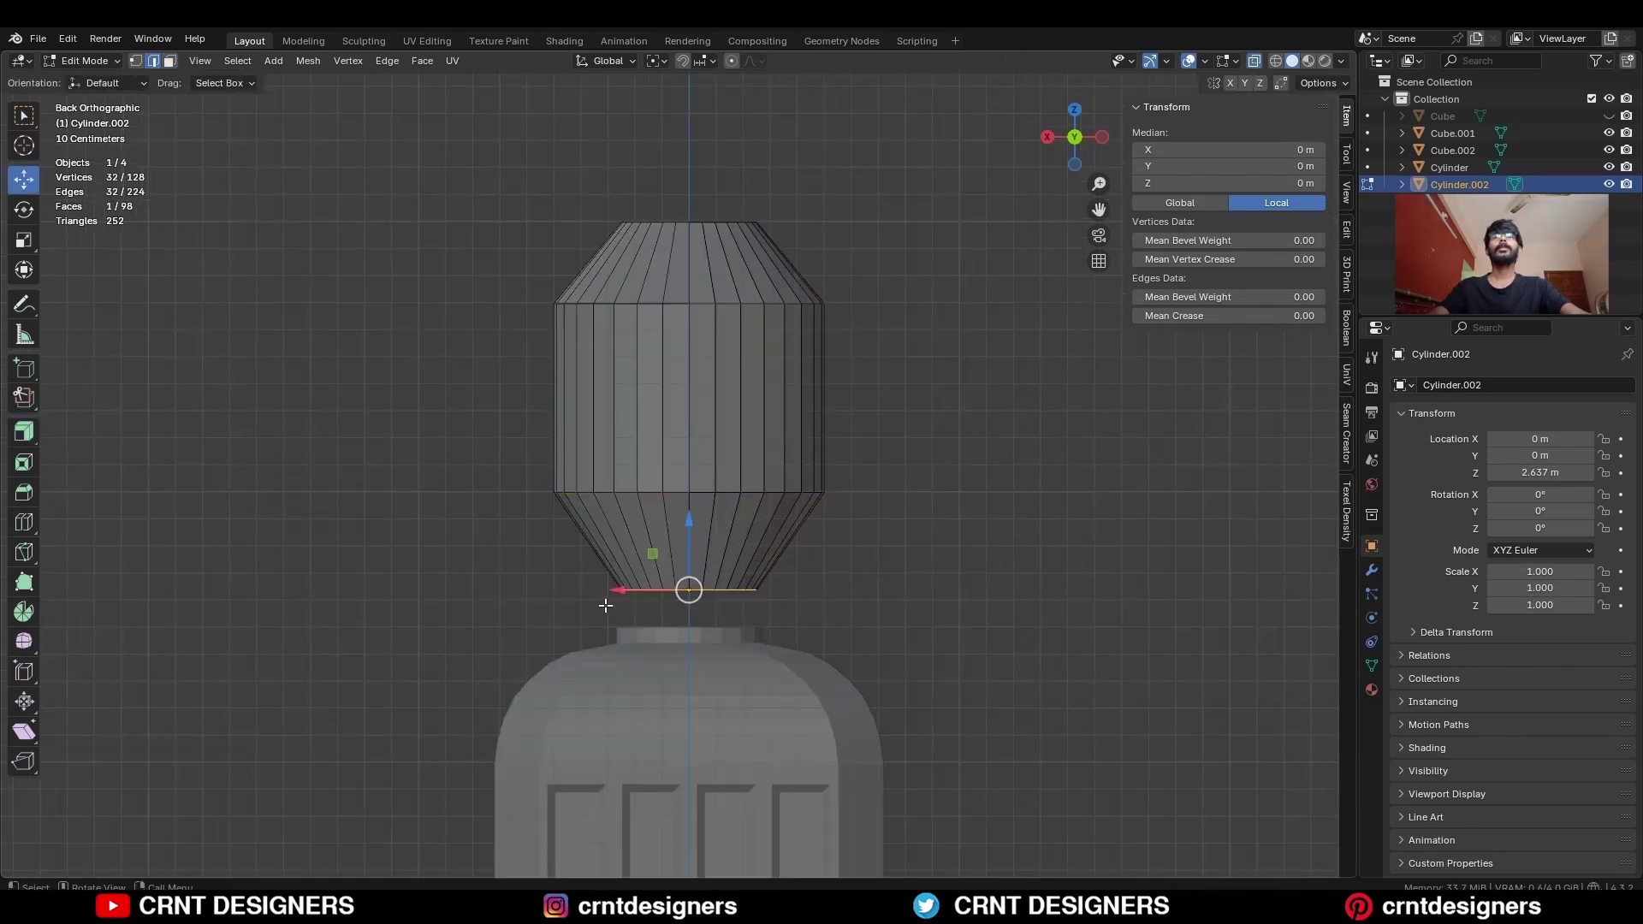
pyautogui.press('e')
pyautogui.click(605, 676)
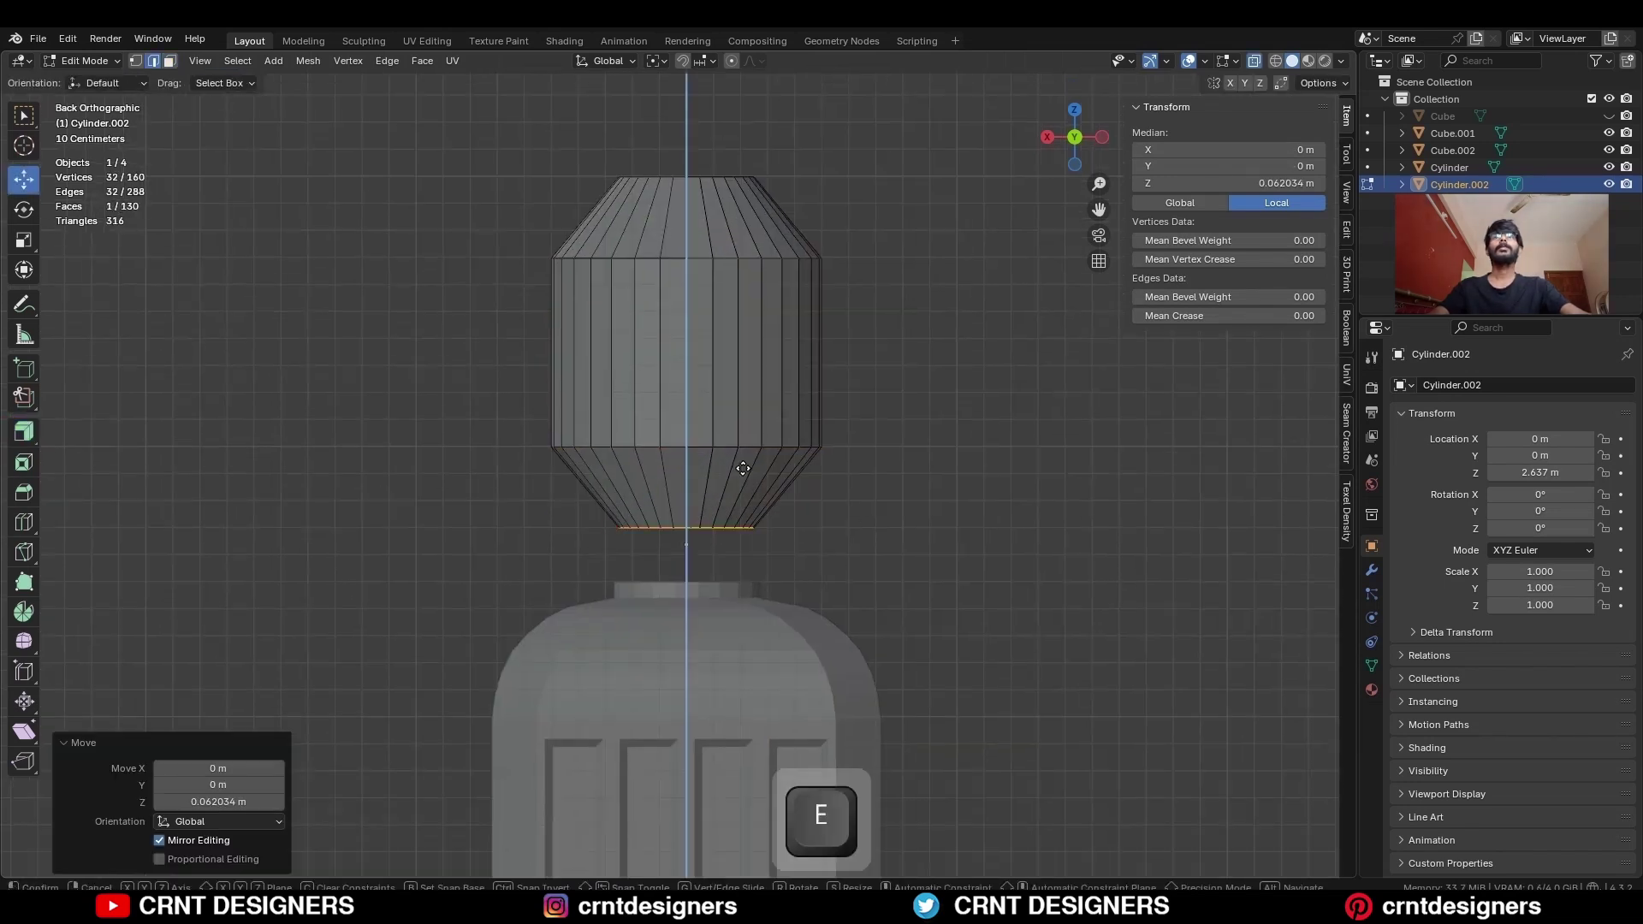
pyautogui.click(811, 536)
pyautogui.keyDown('shift'); pyautogui.moveTo(811, 537); pyautogui.dragTo(811, 636, button='middle'); pyautogui.keyUp('shift')
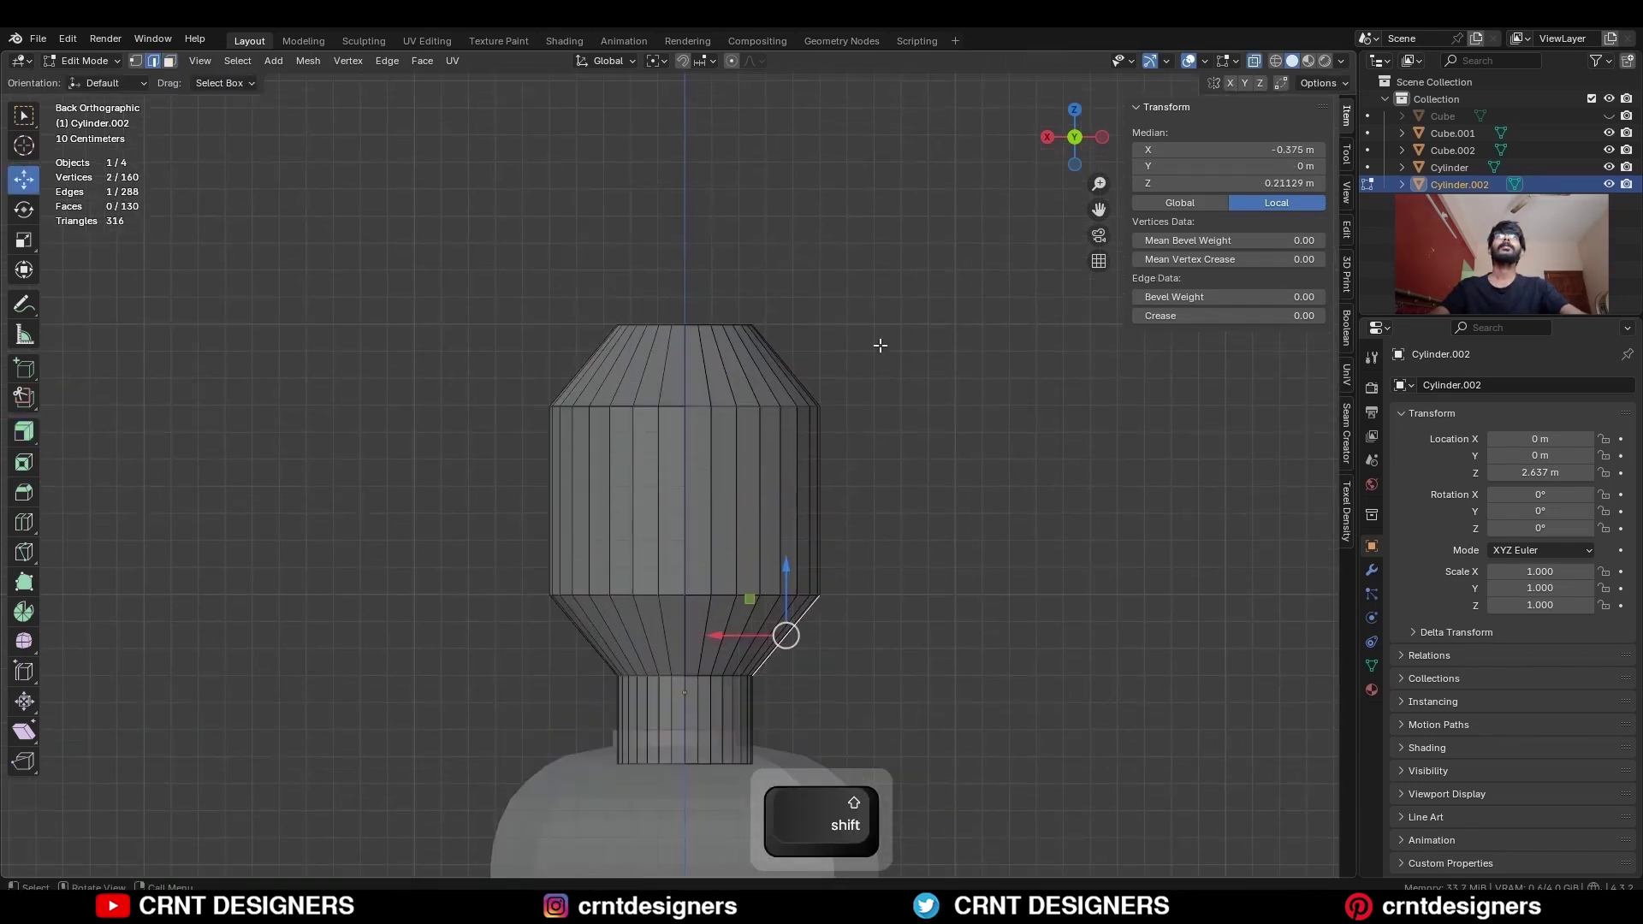
pyautogui.hotkey('alt', 'a')
pyautogui.scroll(-3, 836, 260)
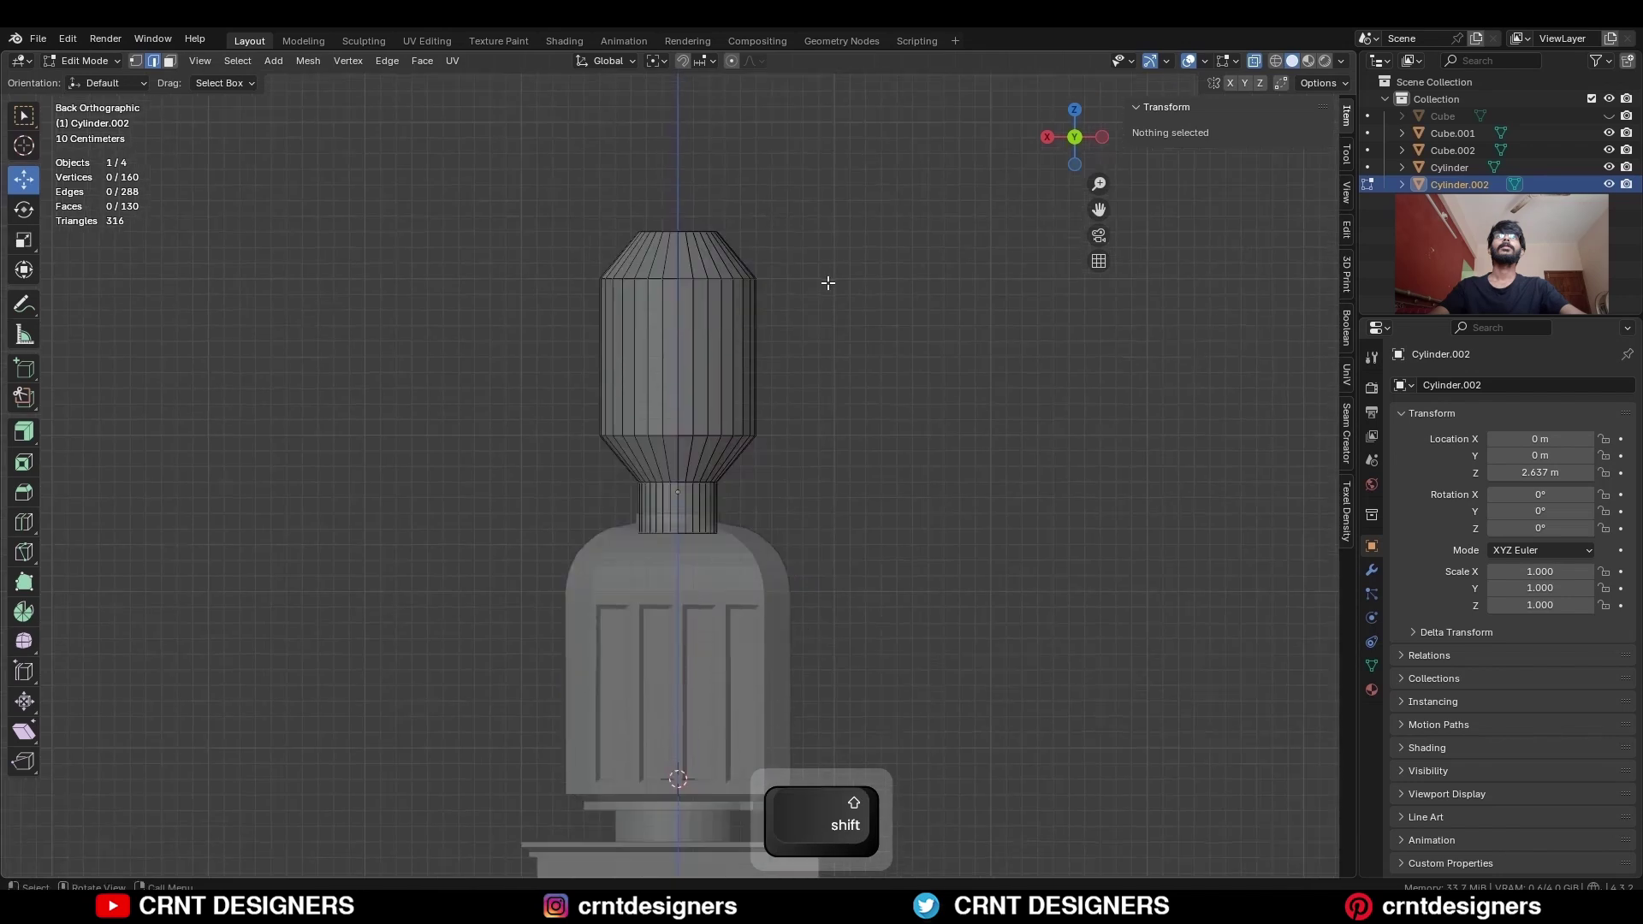
pyautogui.scroll(4, 829, 282)
# Add another loop cut and delete the cylinder's cap faces to leave it open
pyautogui.hotkey('ctrl', 'r')
pyautogui.click(739, 301)
pyautogui.moveTo(740, 301); pyautogui.dragTo(821, 359, button='middle')
pyautogui.press('3')
pyautogui.click(710, 261)
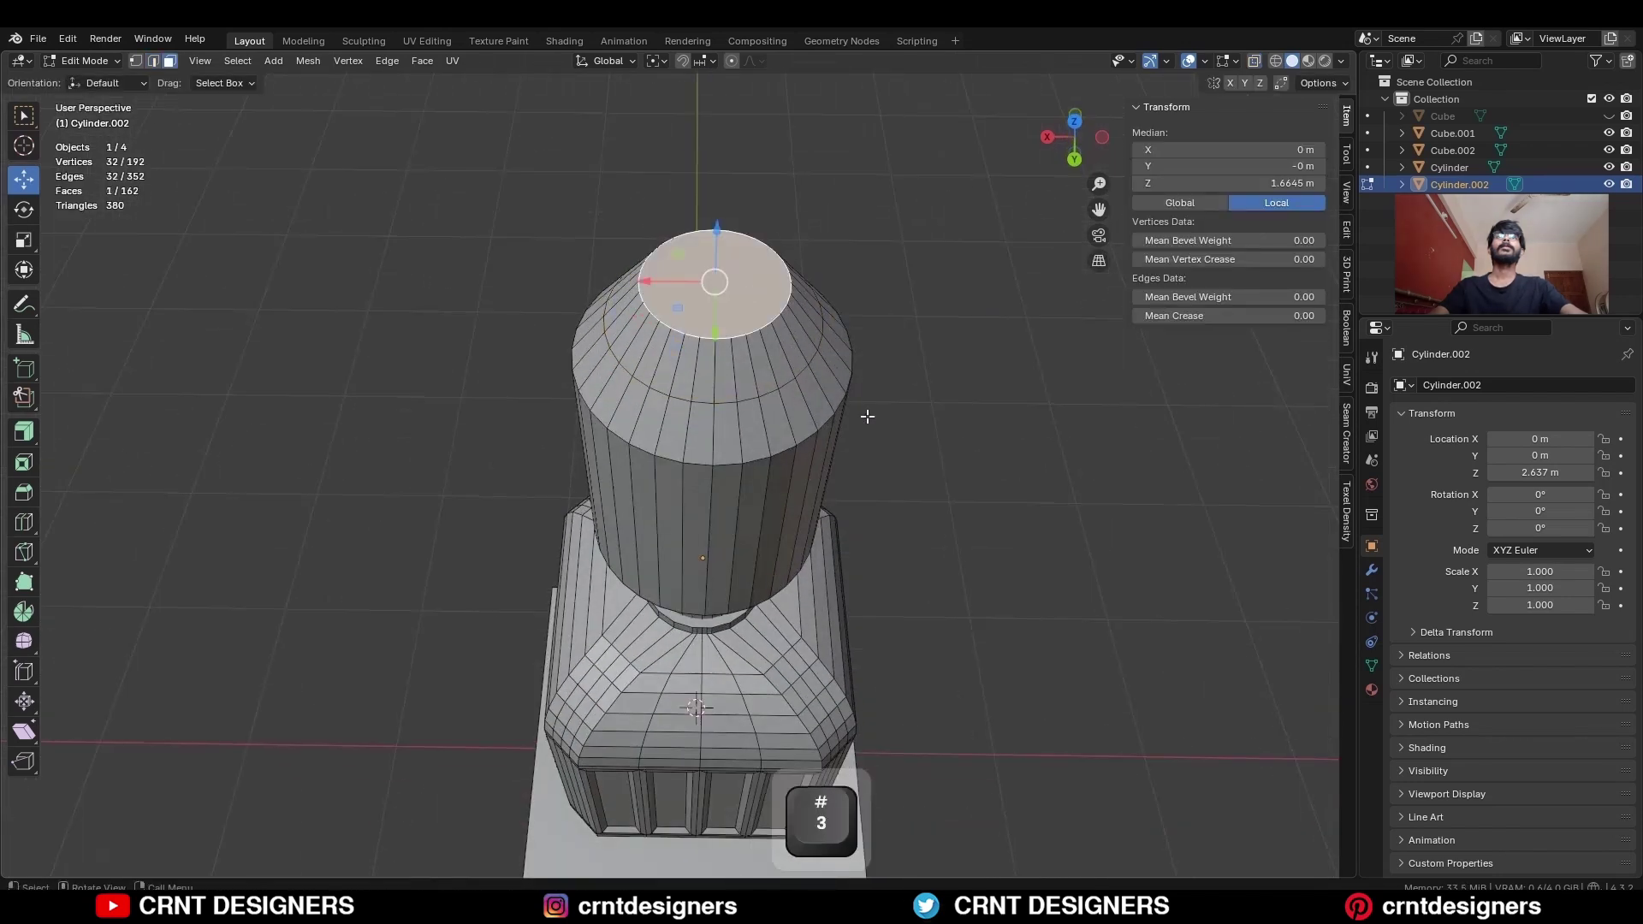
pyautogui.press('x')
pyautogui.click(850, 337)
pyautogui.press('KP_Divide')
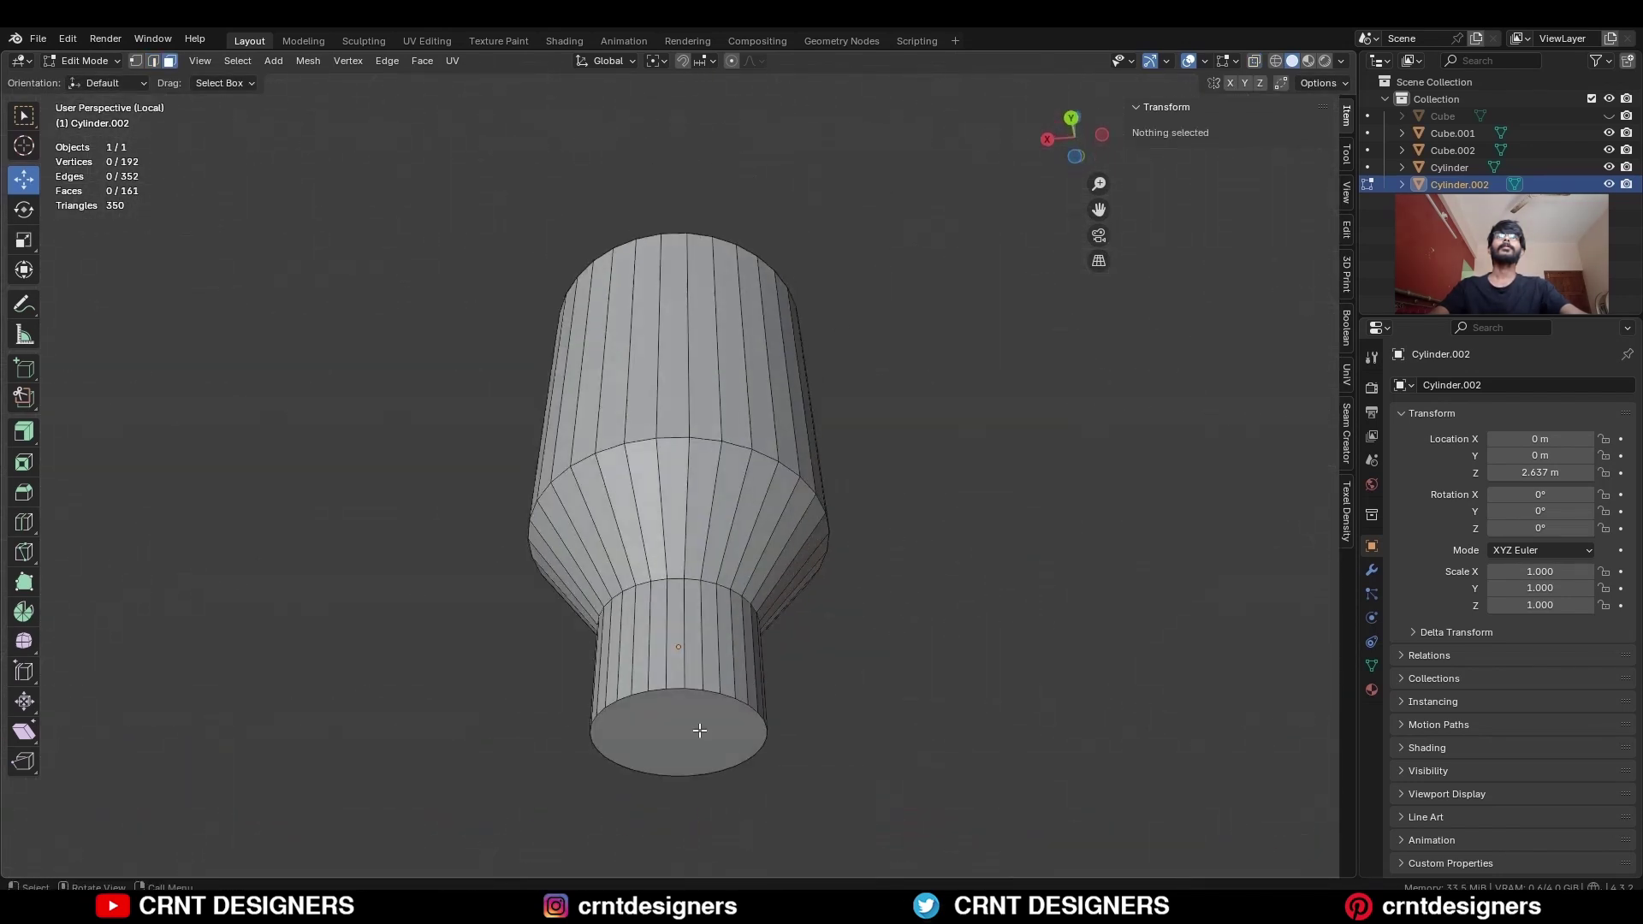
pyautogui.click(726, 730)
pyautogui.press('x')
pyautogui.click(862, 344)
# Select the shoulder edge loop, return to Object Mode, and bring up the Add menu
pyautogui.press('ctrl+KP_1')
pyautogui.scroll(4, 917, 353)
pyautogui.press('2')
pyautogui.keyDown('alt'); pyautogui.keyDown('shift'); pyautogui.click(760, 412); pyautogui.keyUp('shift'); pyautogui.keyUp('alt')
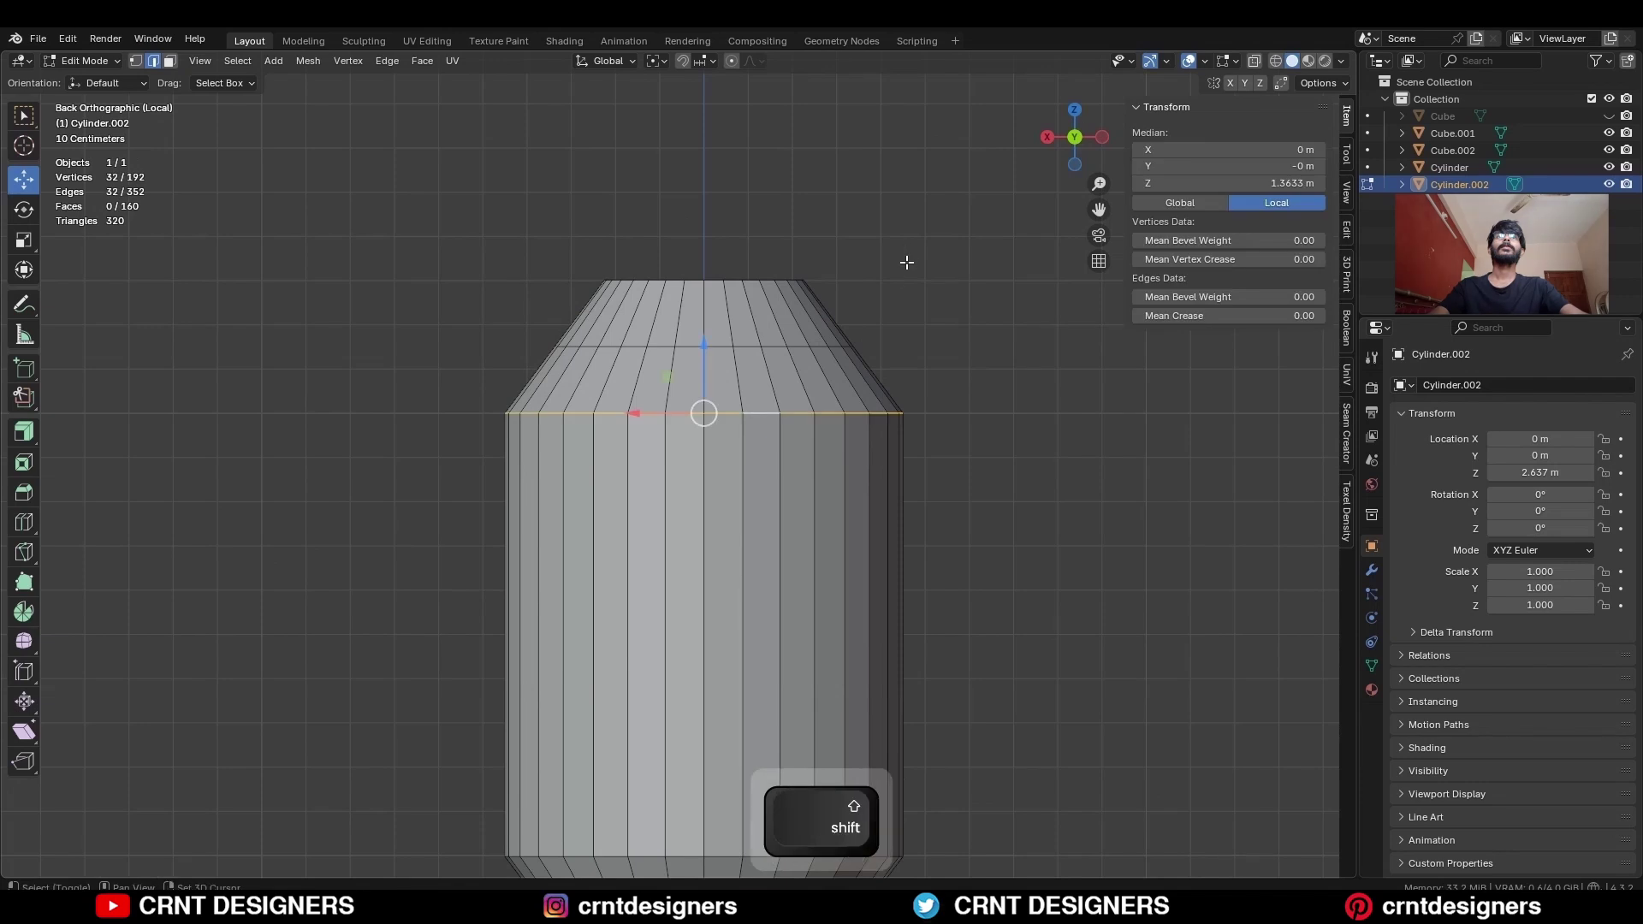
pyautogui.press('Tab')
pyautogui.hotkey('shift', 'a')
# Add a round cube, scale it to 0.301, and move it along X beside the cylinder
pyautogui.moveTo(765, 161)
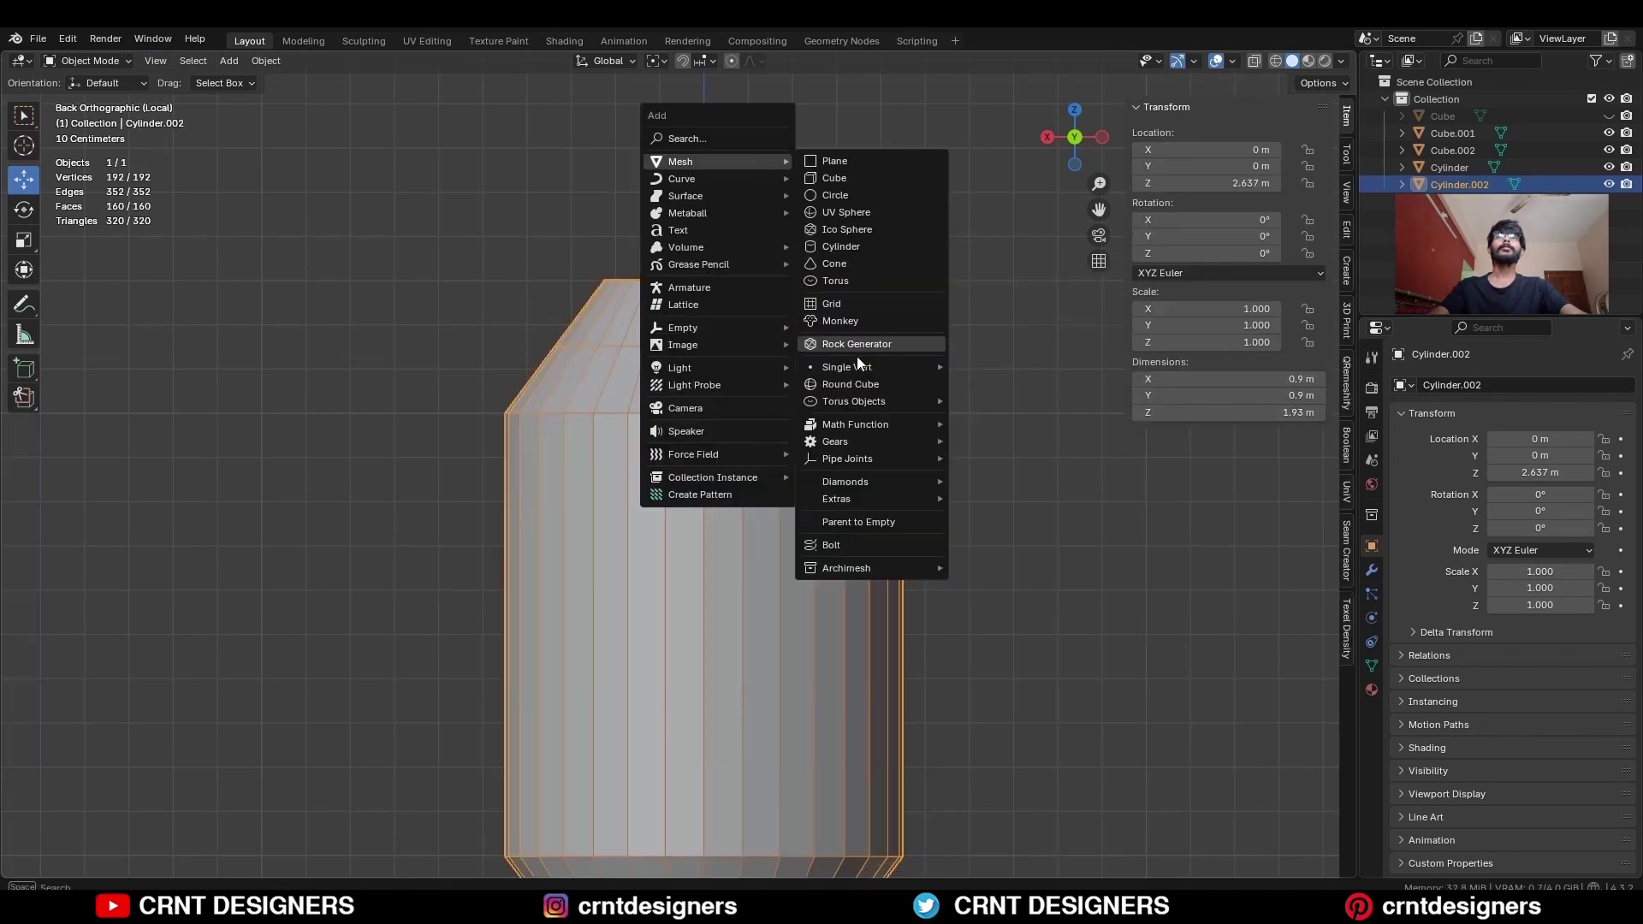
pyautogui.click(872, 383)
pyautogui.press('s')
pyautogui.click(565, 437)
pyautogui.press('g')
pyautogui.press('x')
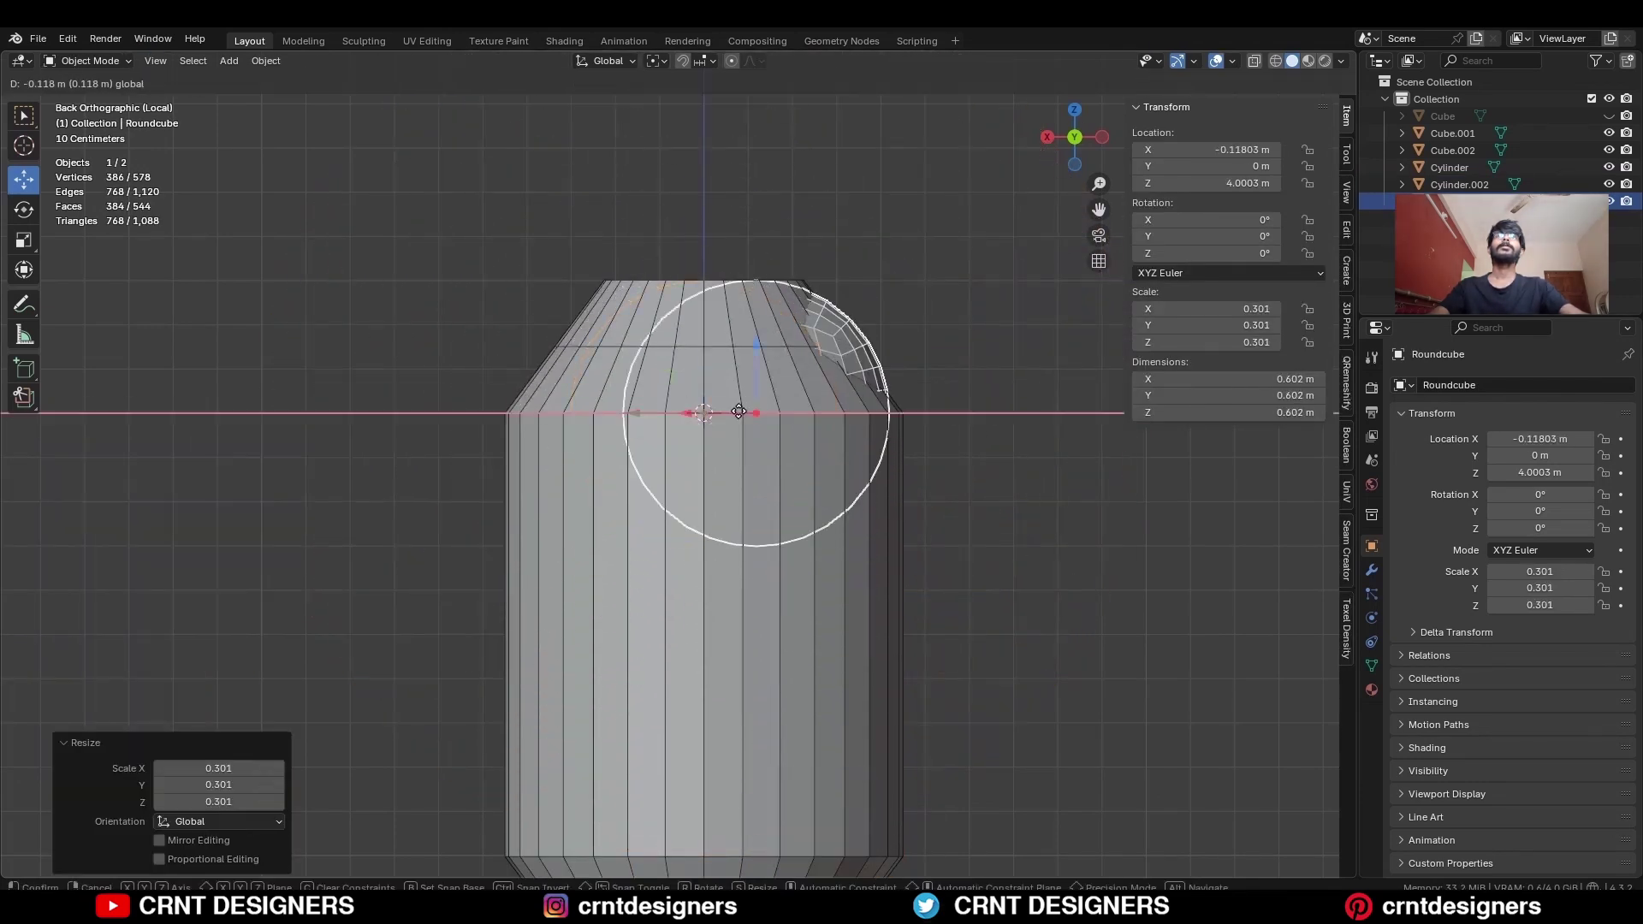
pyautogui.click(930, 456)
# Delete the neck cylinder's top faces
pyautogui.click(890, 428)
pyautogui.press('Tab')
pyautogui.press('3')
pyautogui.hotkey('alt', 'z')
pyautogui.moveTo(913, 207); pyautogui.dragTo(387, 416)
pyautogui.press('x')
pyautogui.click(673, 324)
pyautogui.press('Tab')
# Delete the round cube's lower half, leaving a dome
pyautogui.click(1081, 491)
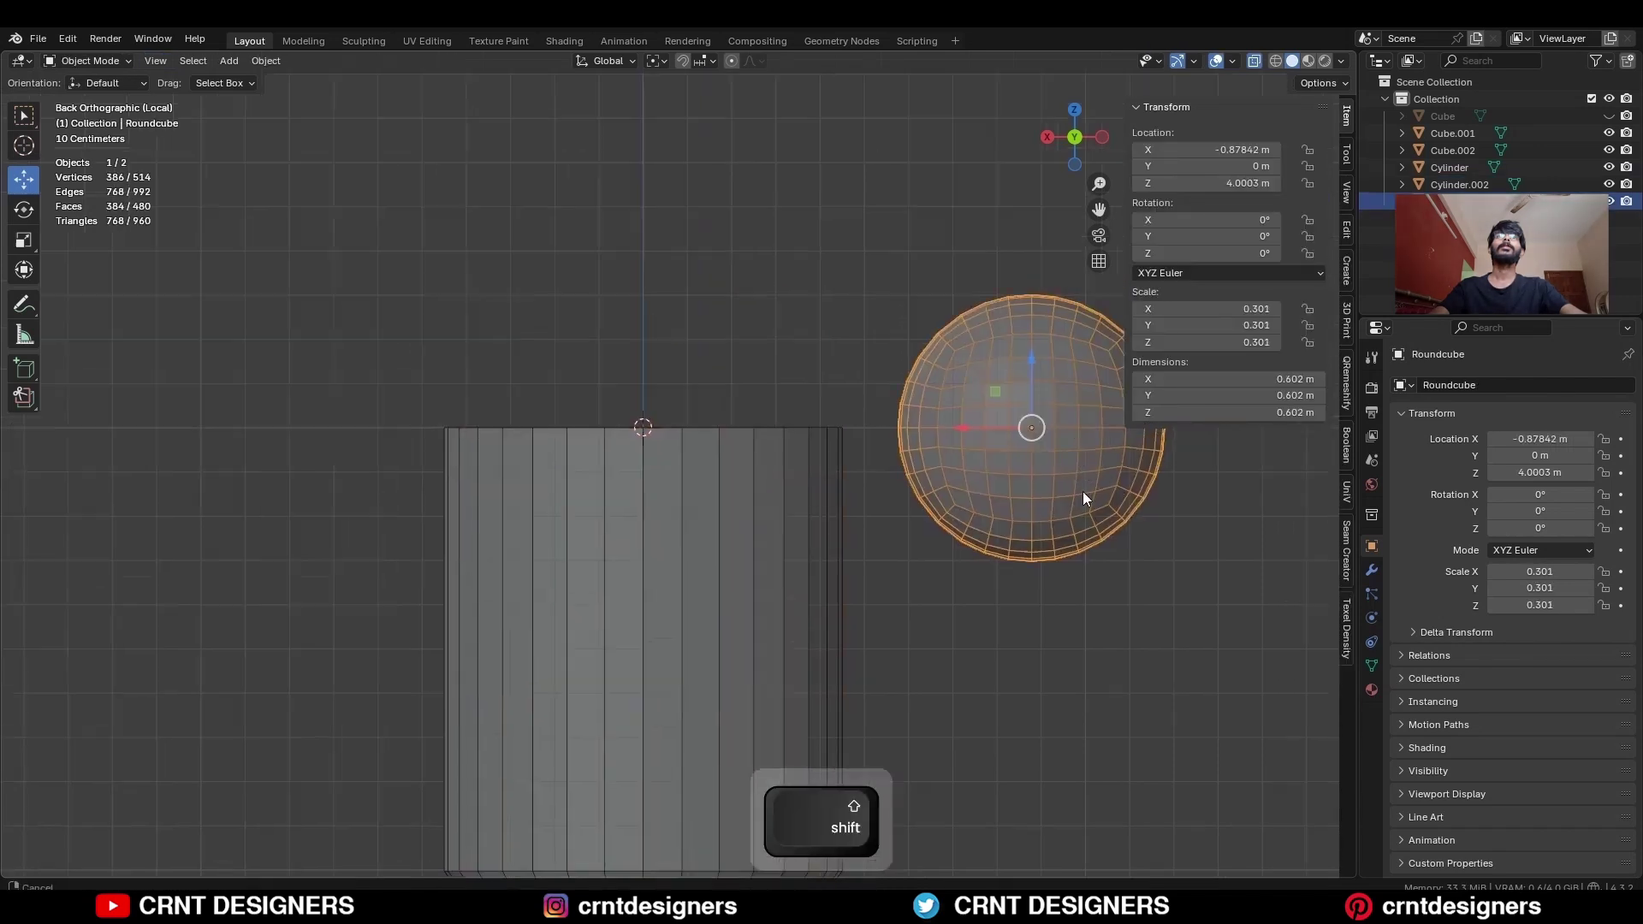
pyautogui.press('Tab')
pyautogui.moveTo(1101, 443); pyautogui.dragTo(730, 598)
pyautogui.press('x')
pyautogui.click(1020, 453)
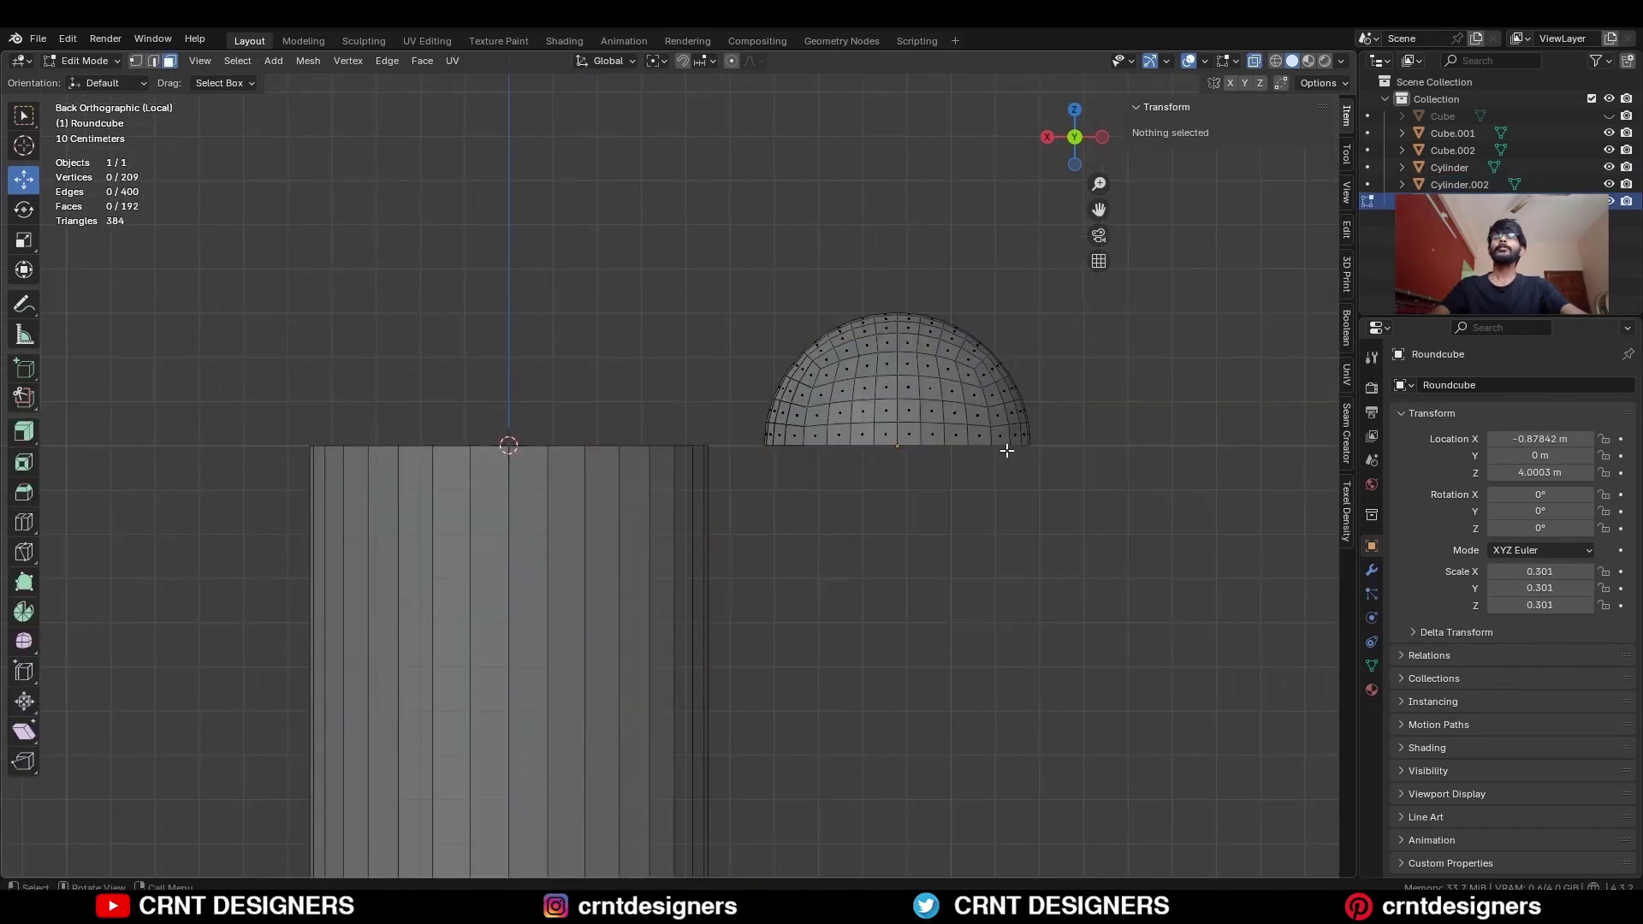
pyautogui.press('Tab')
# Snap the dome onto the cylinder's top, scale it by 1.5, and select both objects
pyautogui.hotkey('shift', 's')
pyautogui.click(947, 343)
pyautogui.press('s')
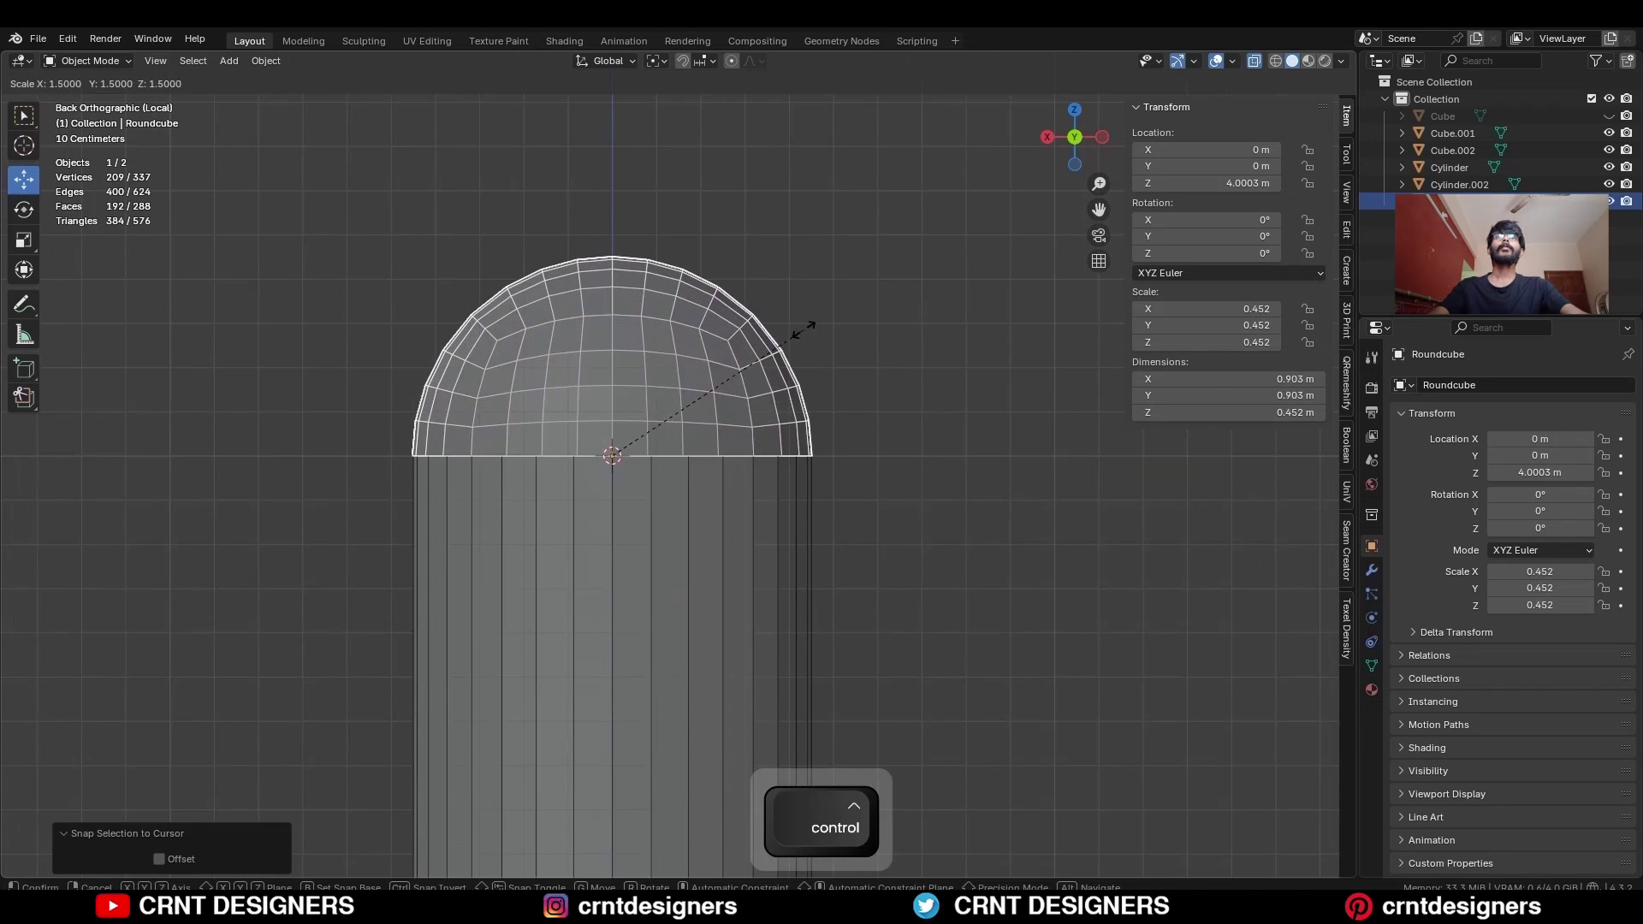
pyautogui.click(567, 371)
pyautogui.scroll(3, 568, 371)
pyautogui.scroll(-2, 568, 371)
pyautogui.press('KP_1')
pyautogui.keyDown('shift'); pyautogui.click(873, 454); pyautogui.keyUp('shift')
# Join the dome and cylinder into one mesh and bridge their seam edge loops together
pyautogui.rightClick(876, 449)
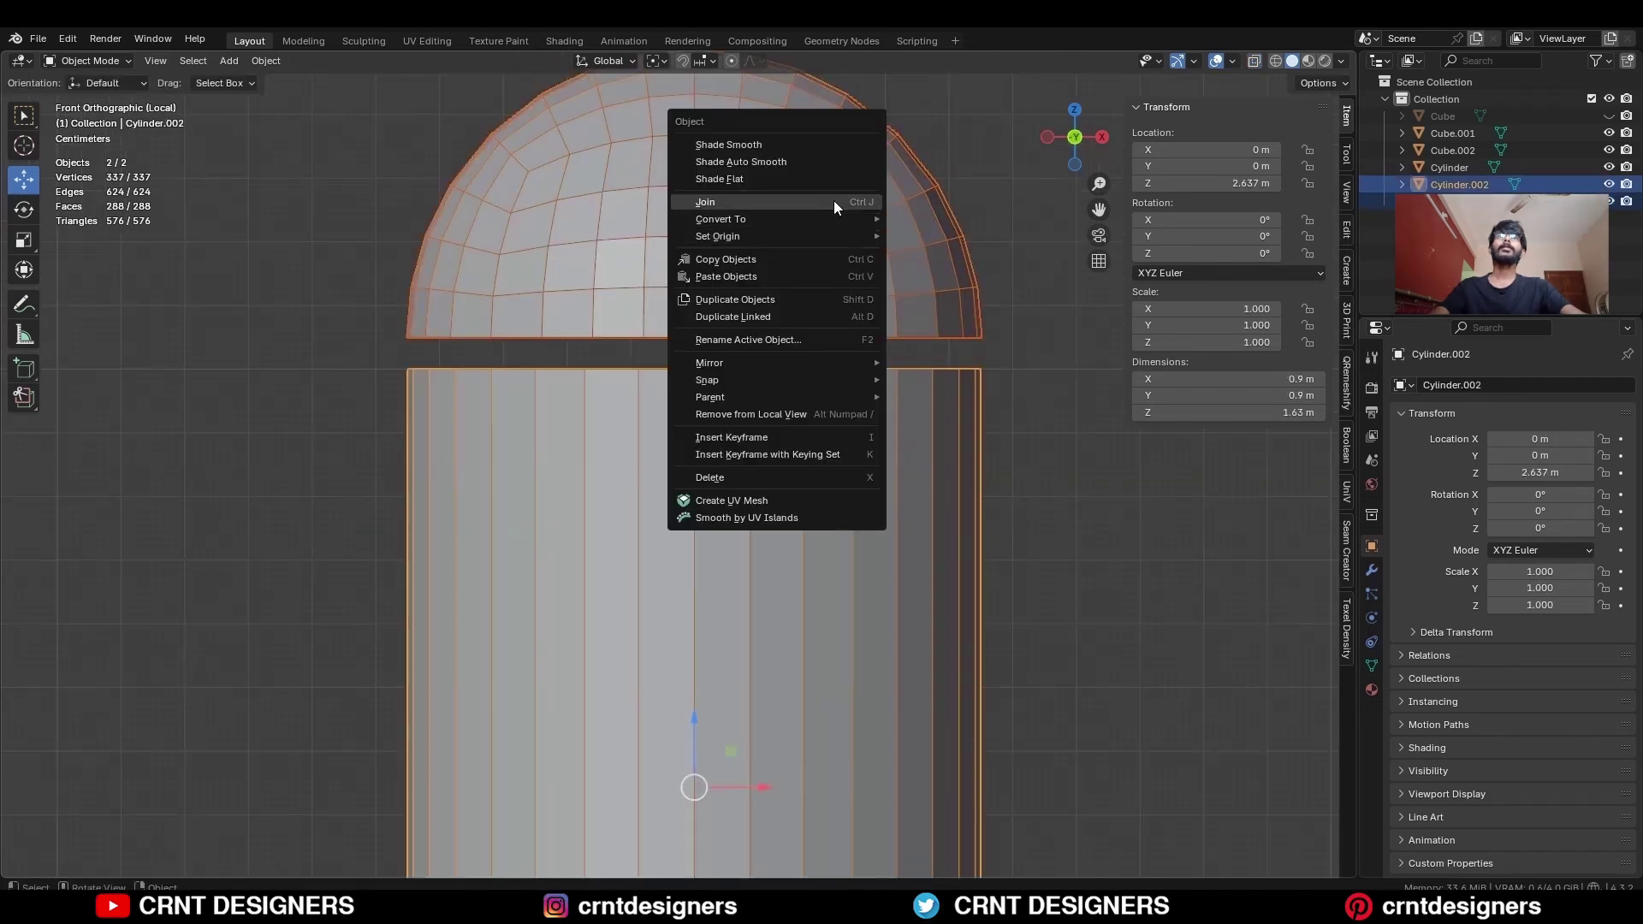
pyautogui.click(833, 200)
pyautogui.press('Tab')
pyautogui.keyDown('alt'); pyautogui.click(769, 373); pyautogui.keyUp('alt')
pyautogui.keyDown('alt'); pyautogui.keyDown('shift'); pyautogui.click(770, 370); pyautogui.keyUp('shift'); pyautogui.keyUp('alt')
pyautogui.hotkey('ctrl', 'e')
pyautogui.click(796, 320)
# Add a narrowed loop cut on the taper and bevel it into a rounded shoulder
pyautogui.click(979, 305)
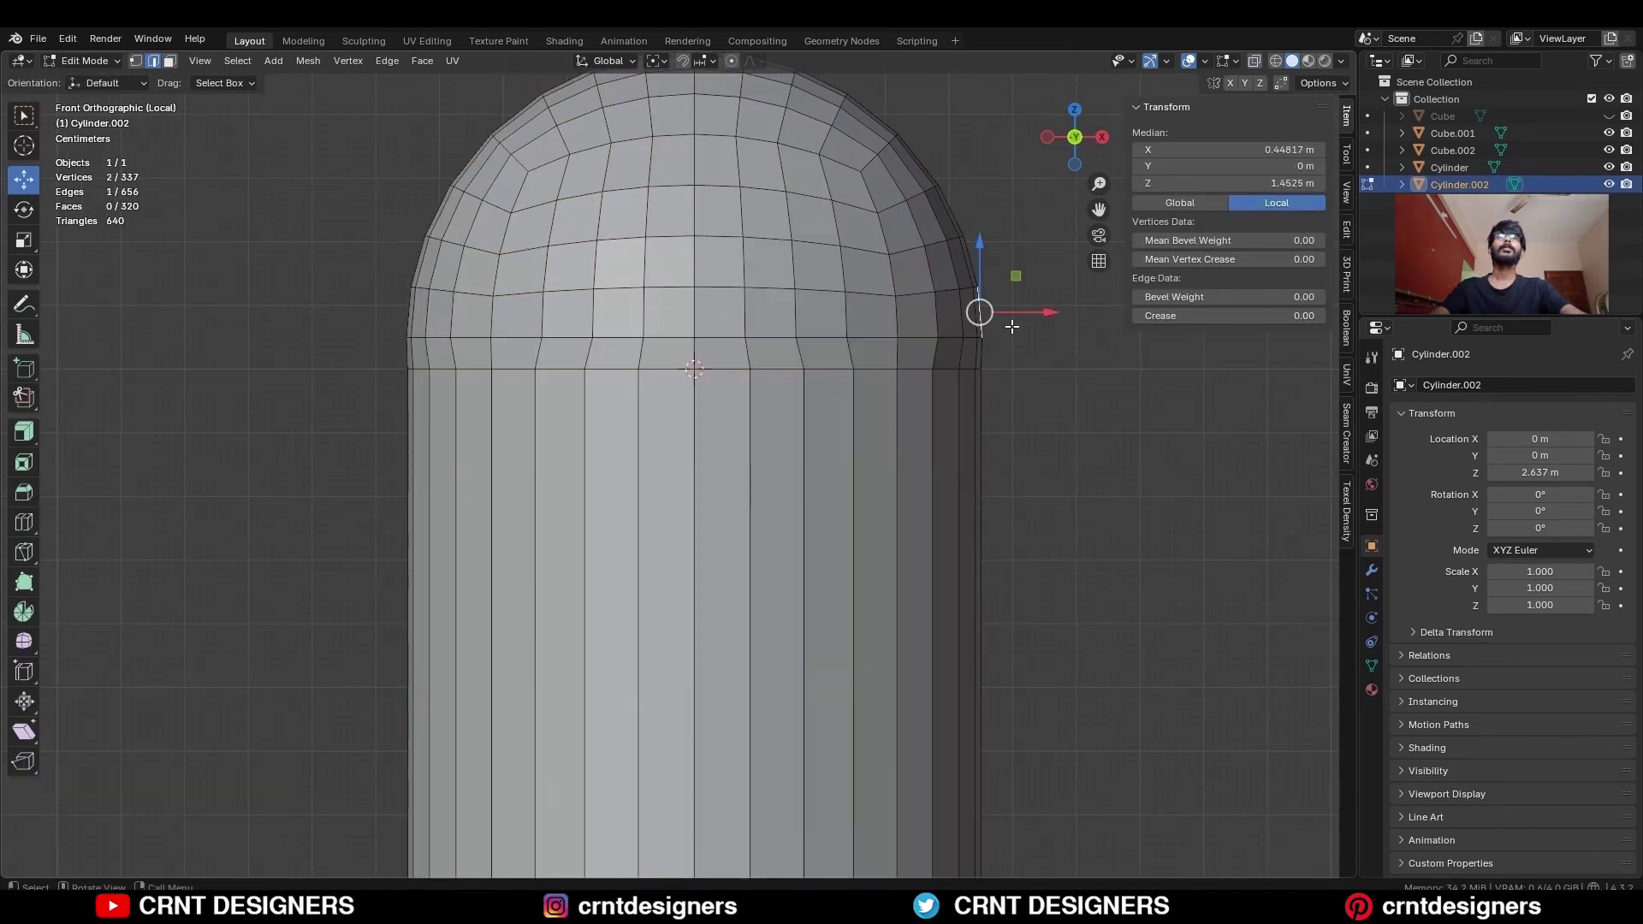
pyautogui.scroll(-2, 541, 274)
pyautogui.scroll(-1, 867, 293)
pyautogui.keyDown('shift'); pyautogui.scroll(-3, 783, 565); pyautogui.keyUp('shift')
pyautogui.click(780, 560)
pyautogui.press('s')
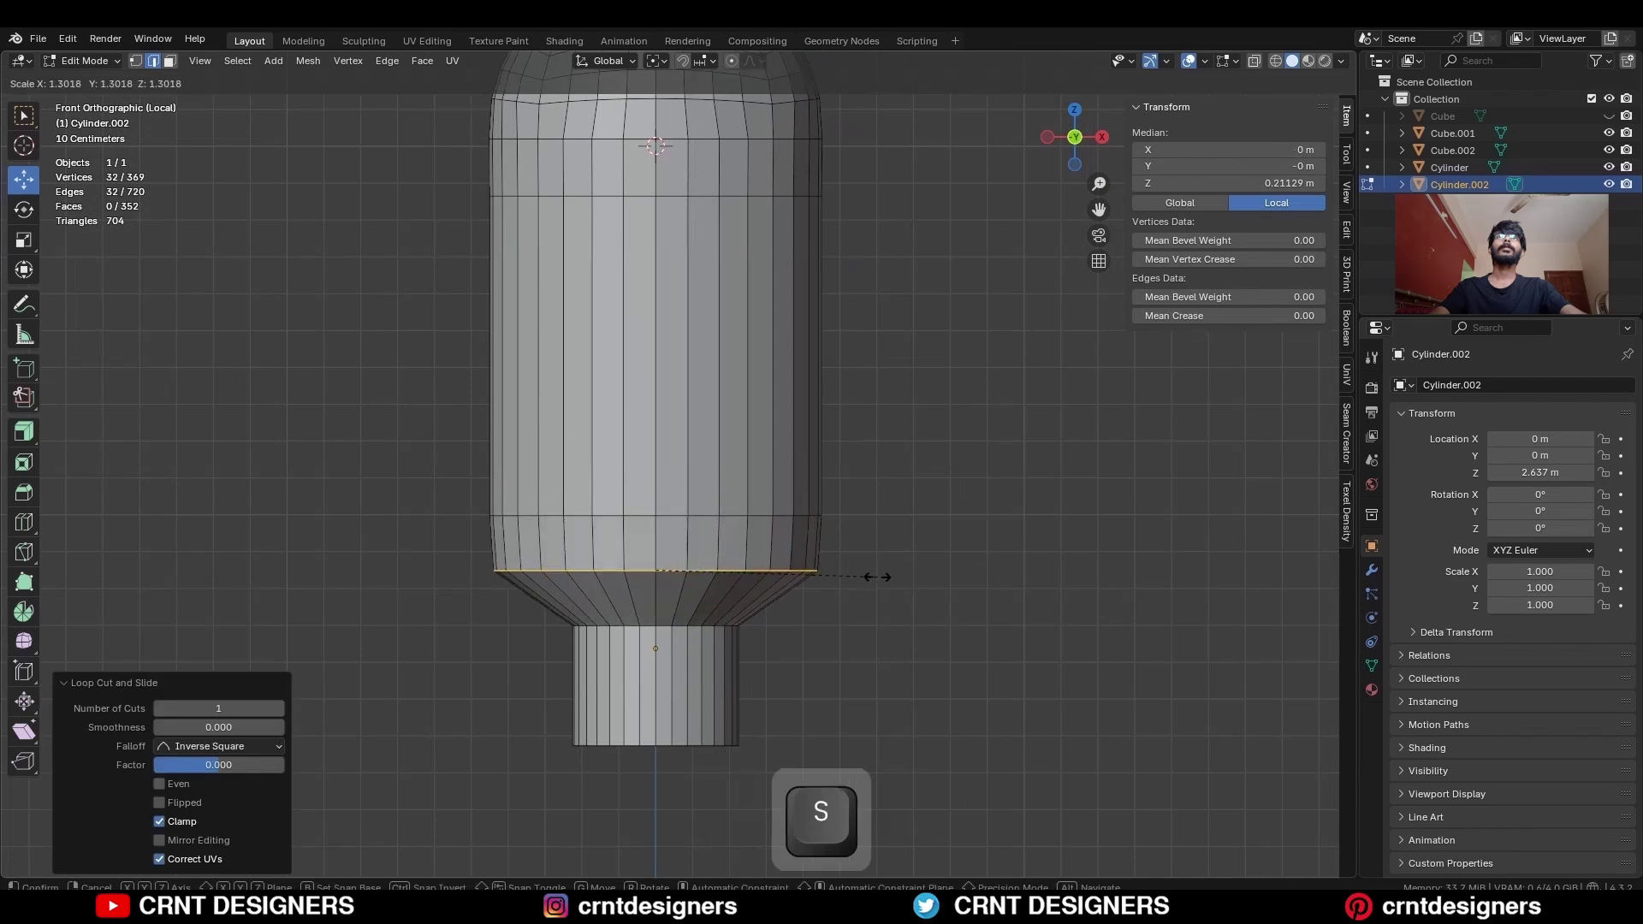
pyautogui.click(868, 576)
pyautogui.hotkey('ctrl', 'b')
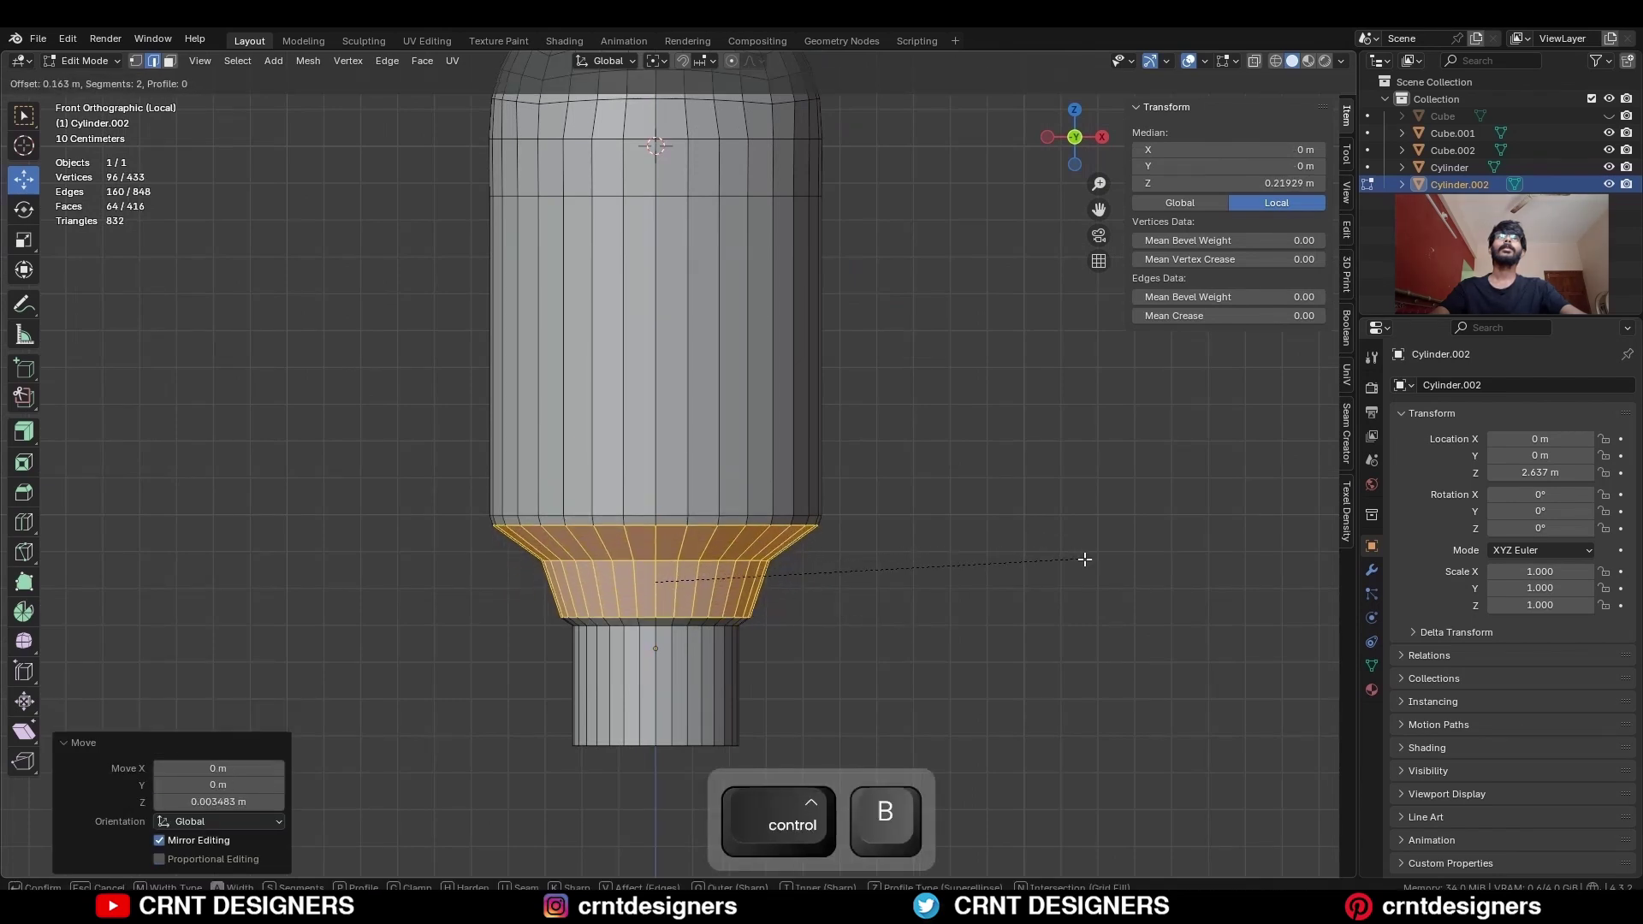
pyautogui.click(1097, 565)
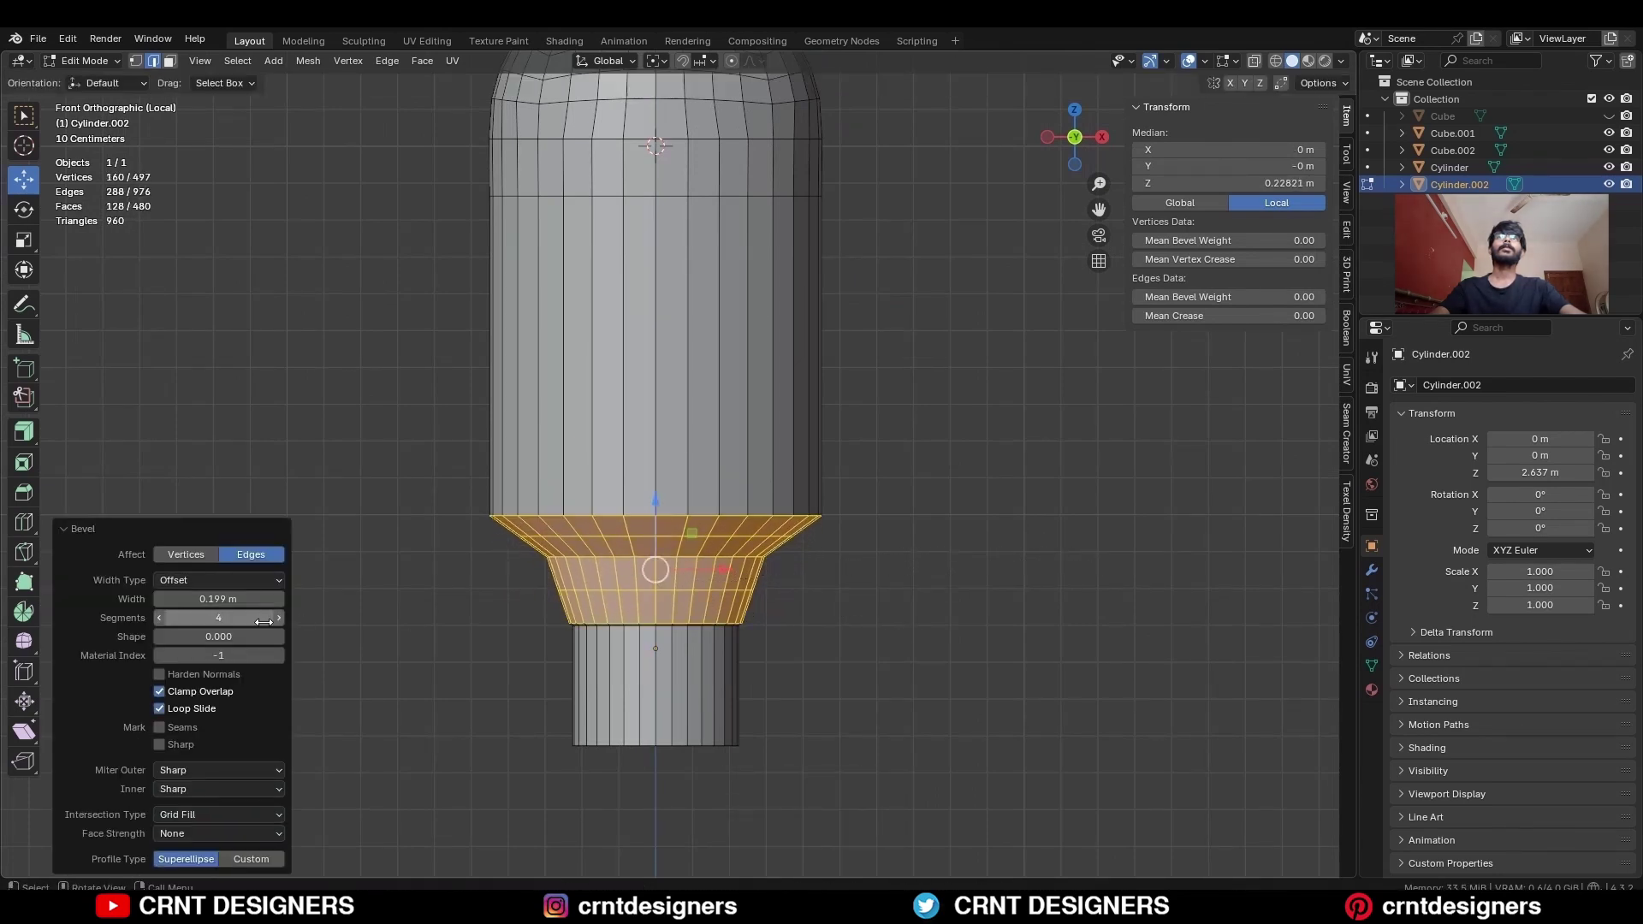
# Dissolve the extra edge loops in the bevelled band with Ctrl+X
pyautogui.click(912, 556)
pyautogui.keyDown('shift'); pyautogui.scroll(-1, 941, 556); pyautogui.keyUp('shift')
pyautogui.keyDown('alt'); pyautogui.click(530, 513); pyautogui.keyUp('alt')
pyautogui.keyDown('alt'); pyautogui.keyDown('shift'); pyautogui.click(581, 623); pyautogui.keyUp('shift'); pyautogui.keyUp('alt')
pyautogui.hotkey('ctrl', 'x')
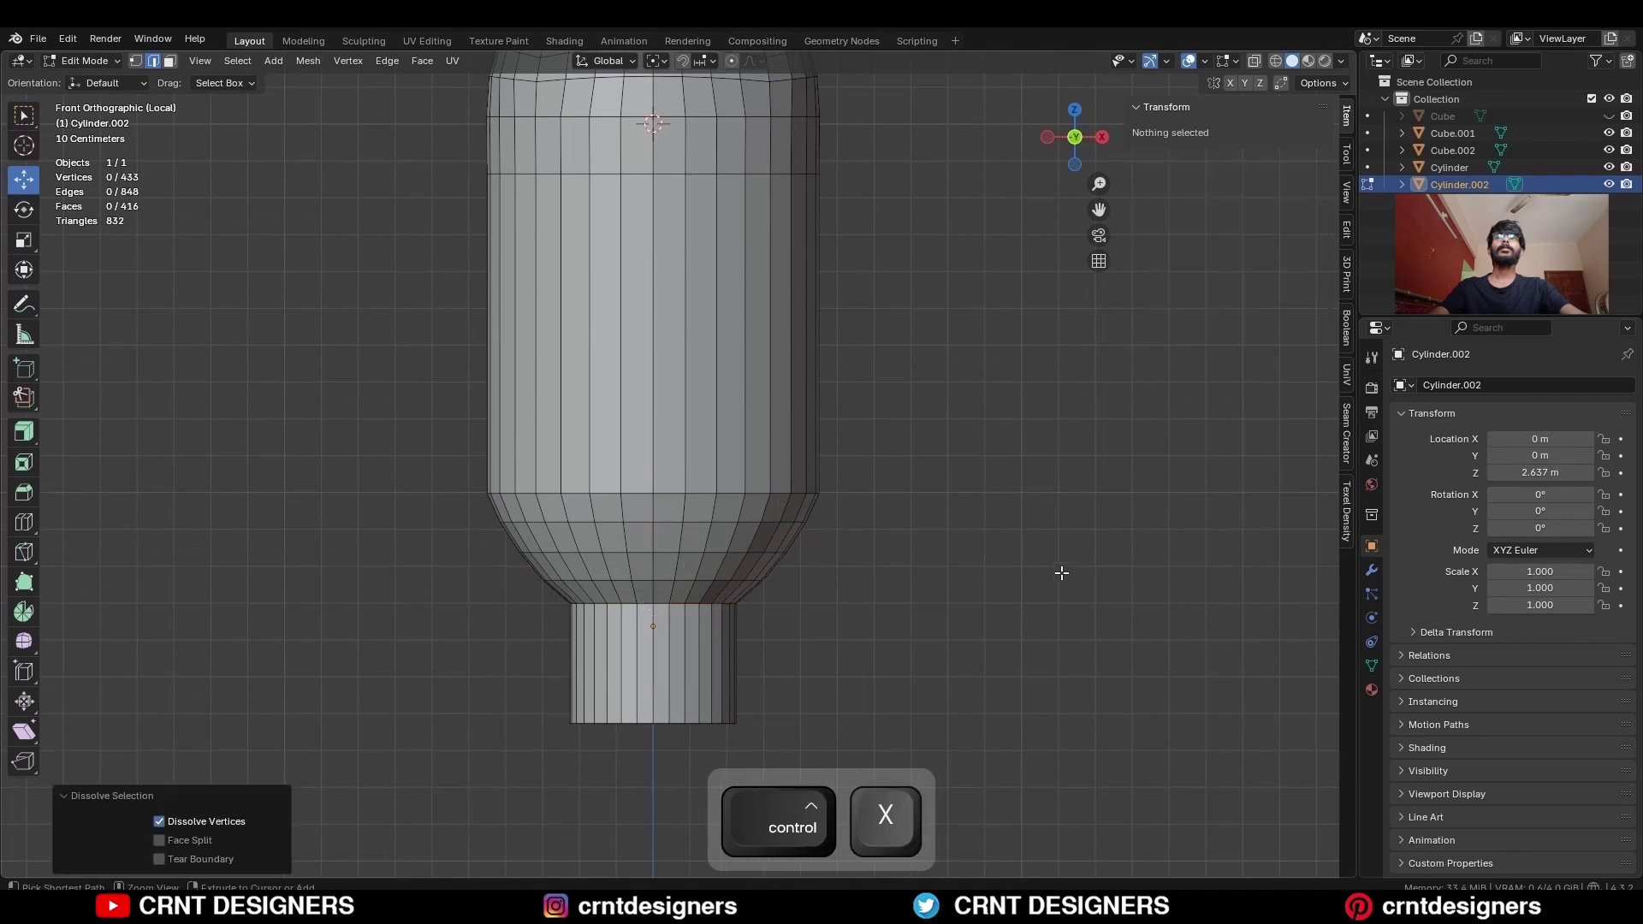
pyautogui.scroll(2, 1061, 572)
# Add a loop cut near the top of the cap, sliding it toward the dome's base
pyautogui.hotkey('ctrl', 'r')
pyautogui.click(879, 473)
pyautogui.click(909, 645)
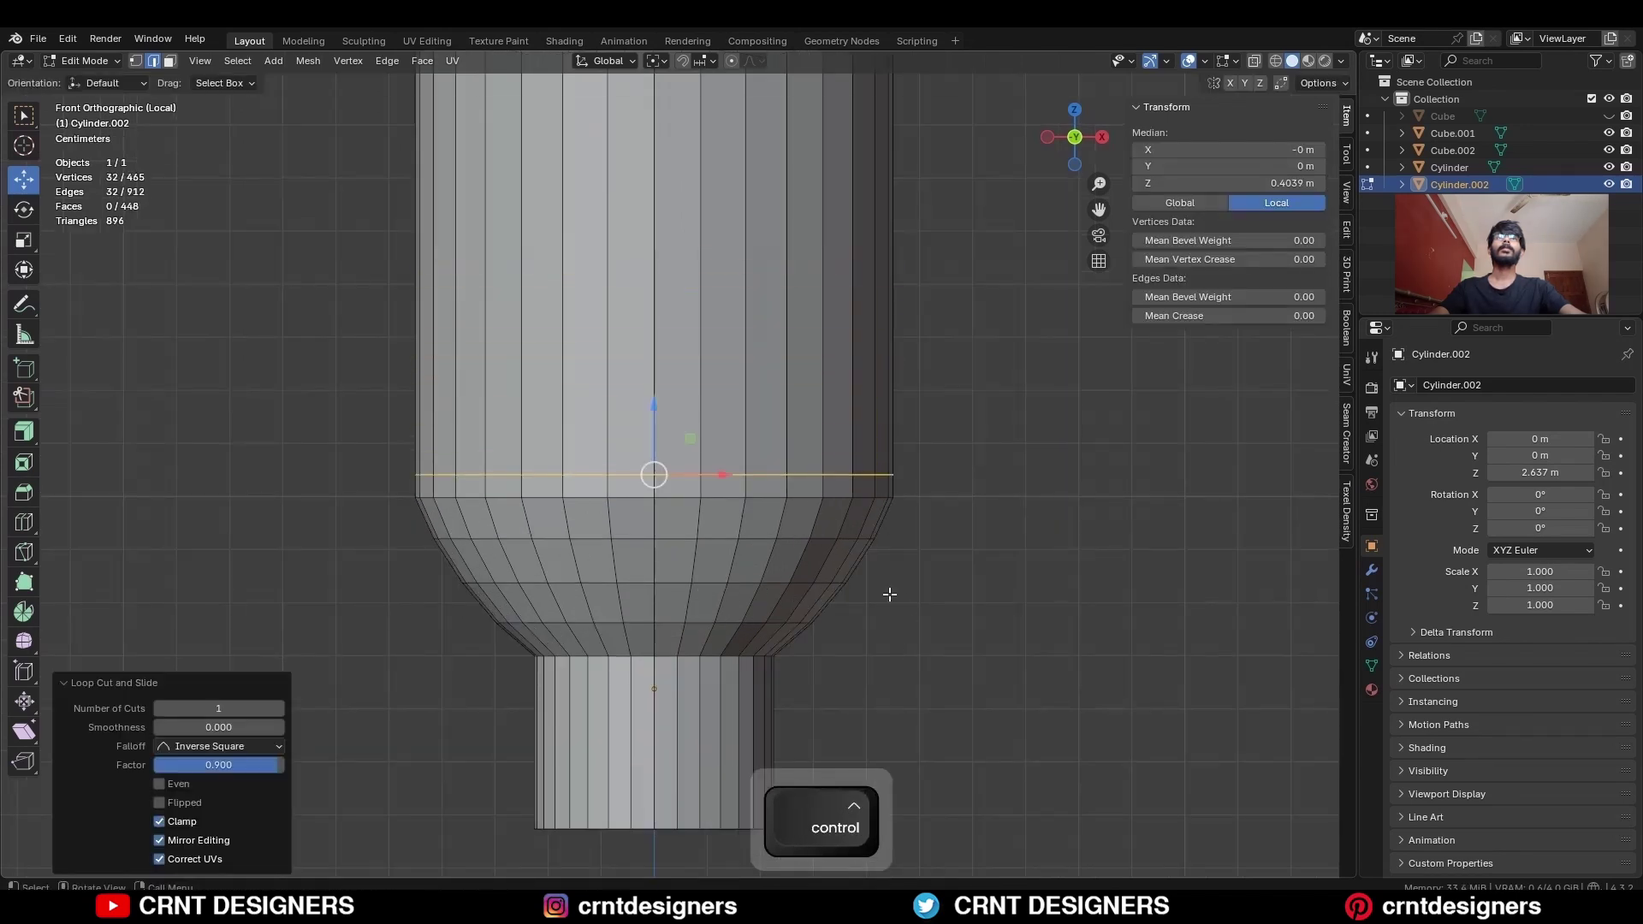
pyautogui.scroll(-4, 887, 590)
pyautogui.keyDown('alt'); pyautogui.click(711, 344); pyautogui.keyUp('alt')
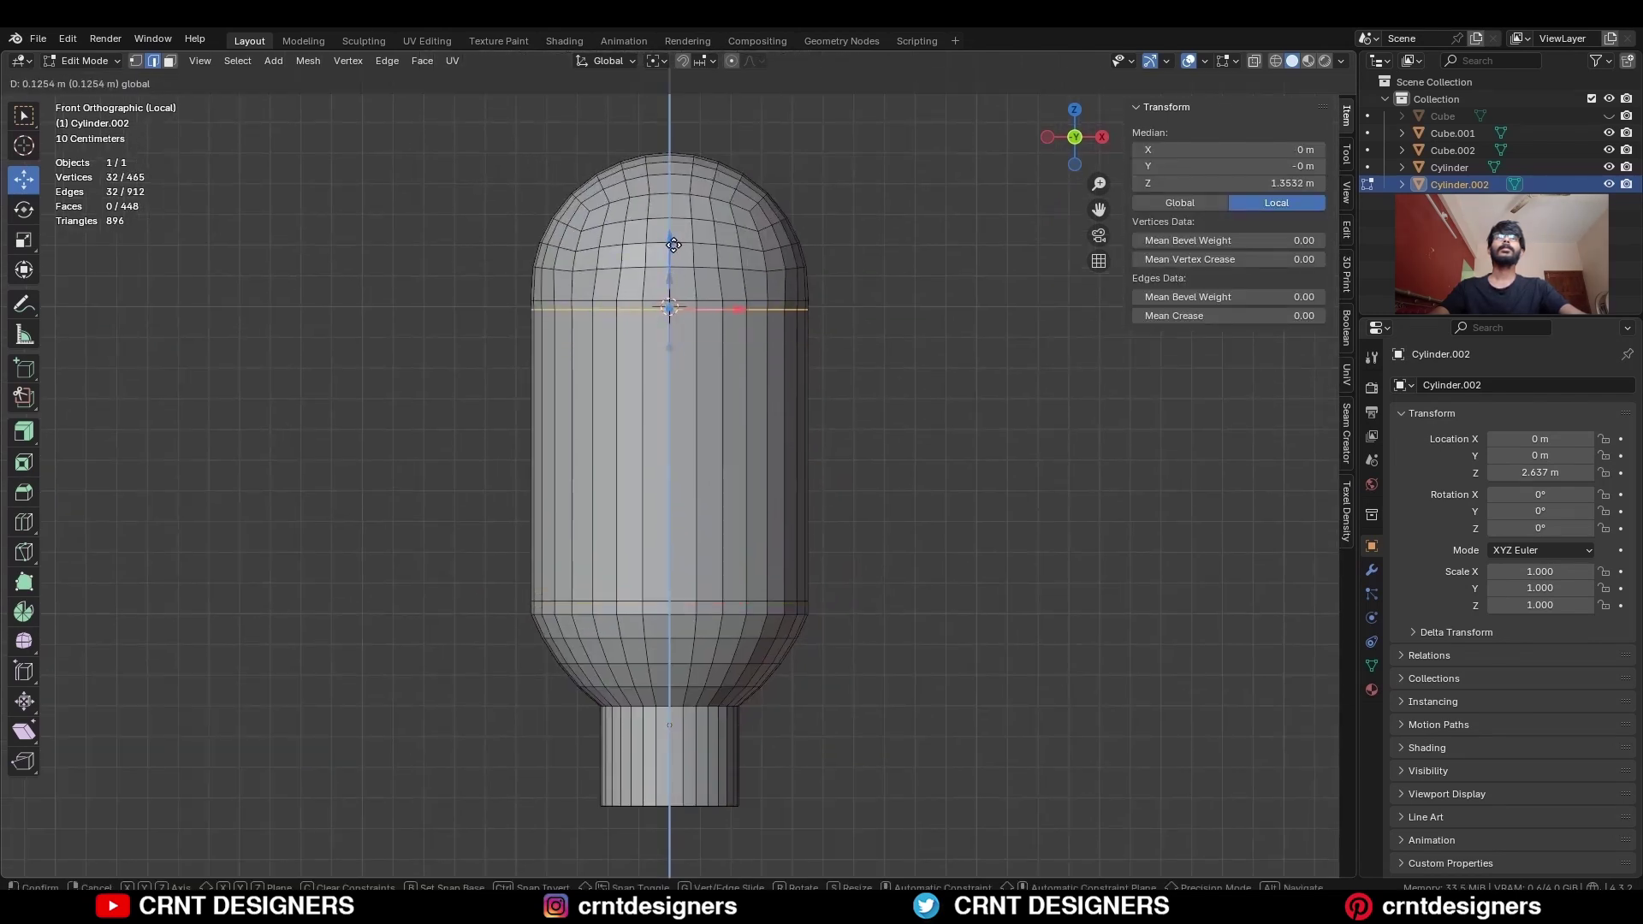
pyautogui.click(806, 283)
pyautogui.scroll(2, 850, 262)
pyautogui.click(827, 264)
# Add another loop cut near the cap's bottom at its default position
pyautogui.hotkey('ctrl', 'r')
pyautogui.click(826, 706)
pyautogui.rightClick(825, 700)
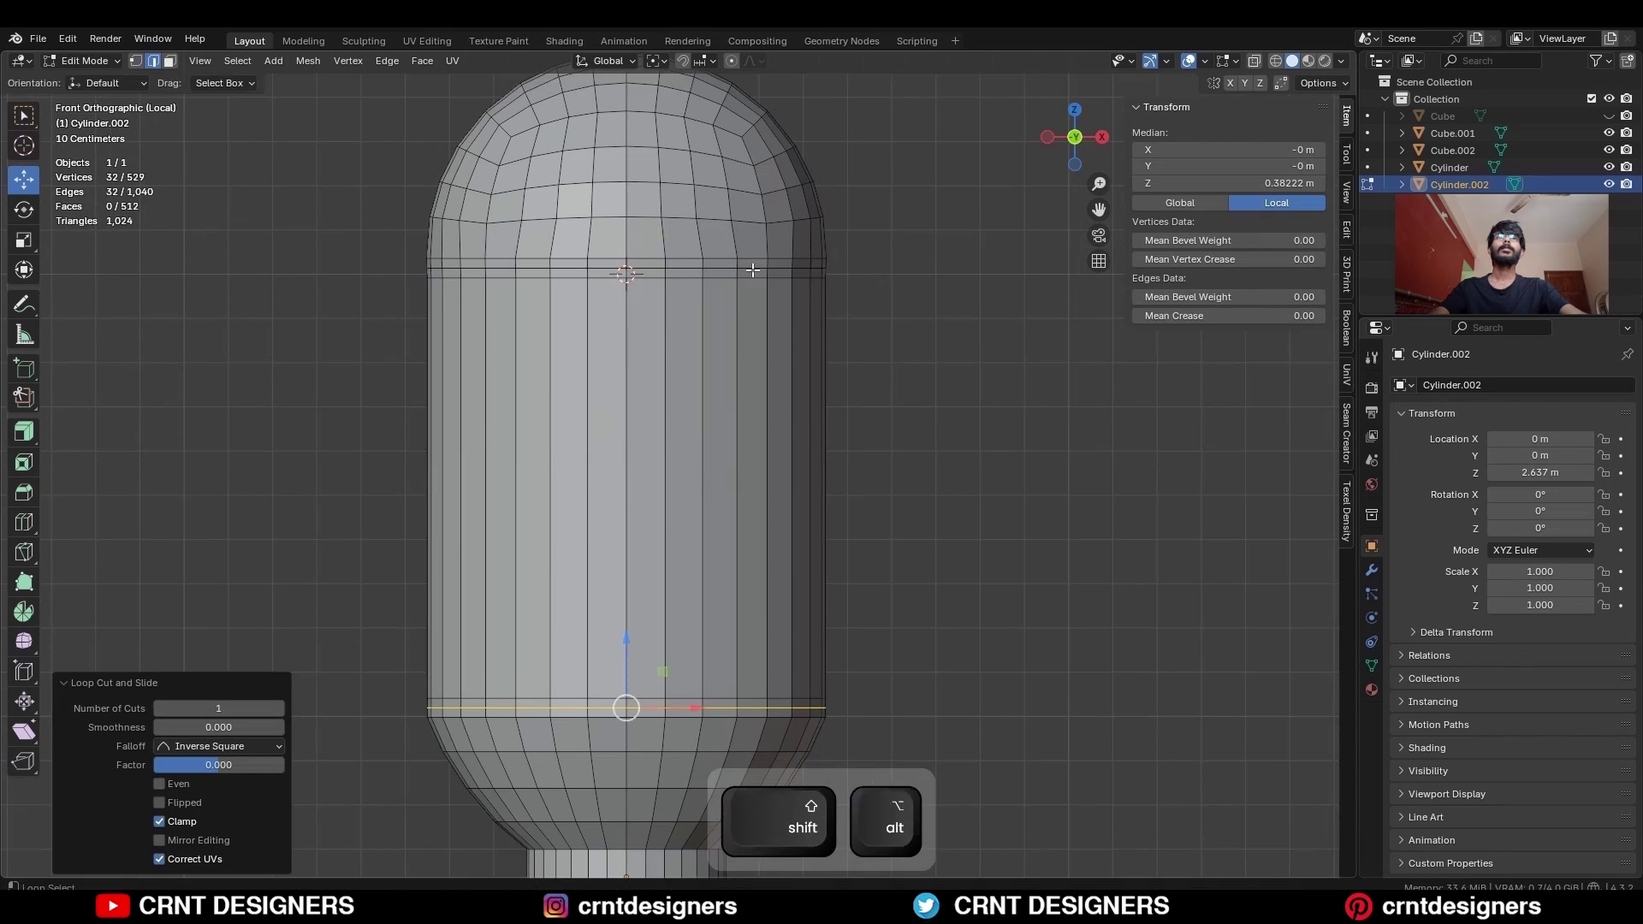
# Widen the two new loops horizontally and bevel them into raised rings
pyautogui.keyDown('alt'); pyautogui.keyDown('shift'); pyautogui.click(752, 270); pyautogui.keyUp('shift'); pyautogui.keyUp('alt')
pyautogui.press('s')
pyautogui.hotkey('shift', 'z')
pyautogui.click(925, 242)
pyautogui.hotkey('ctrl', 'b')
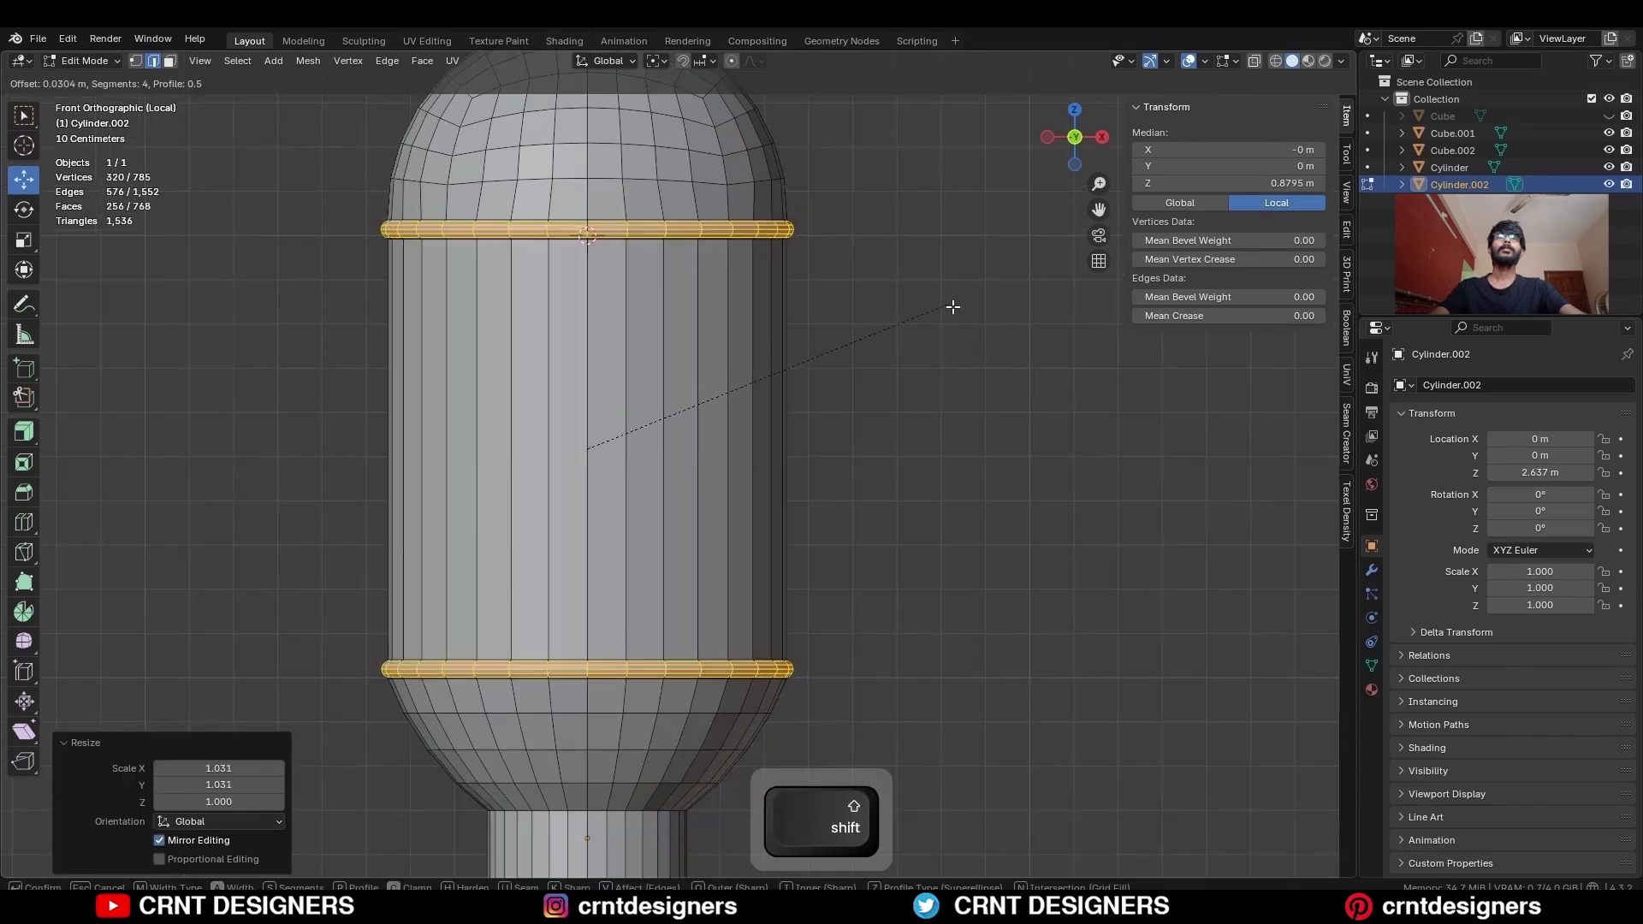
pyautogui.click(971, 315)
# Dissolve the leftover edge loop near the cap's top
pyautogui.moveTo(971, 315); pyautogui.dragTo(708, 151, button='middle')
pyautogui.keyDown('alt'); pyautogui.click(708, 152); pyautogui.keyUp('alt')
pyautogui.hotkey('ctrl', 'x')
# Add a centred loop around the cap's middle and bevel it into a wide band
pyautogui.press('ctrl+KP_1')
pyautogui.hotkey('ctrl', 'r')
pyautogui.click(708, 480)
pyautogui.rightClick(707, 480)
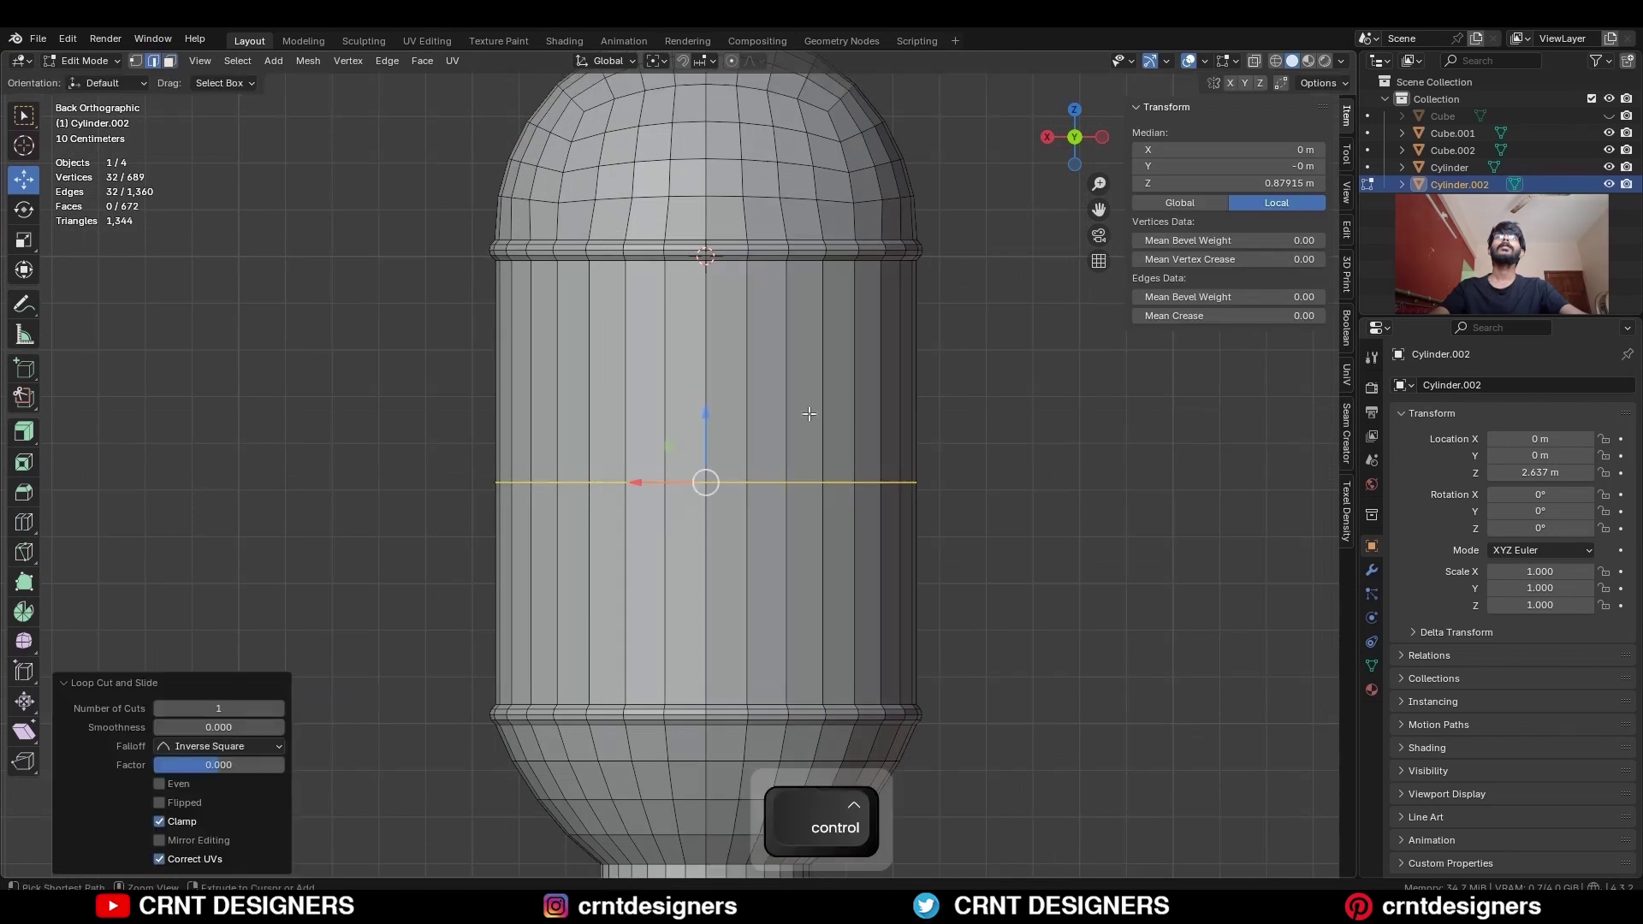
pyautogui.hotkey('ctrl', 'b')
pyautogui.scroll(-1, 992, 492)
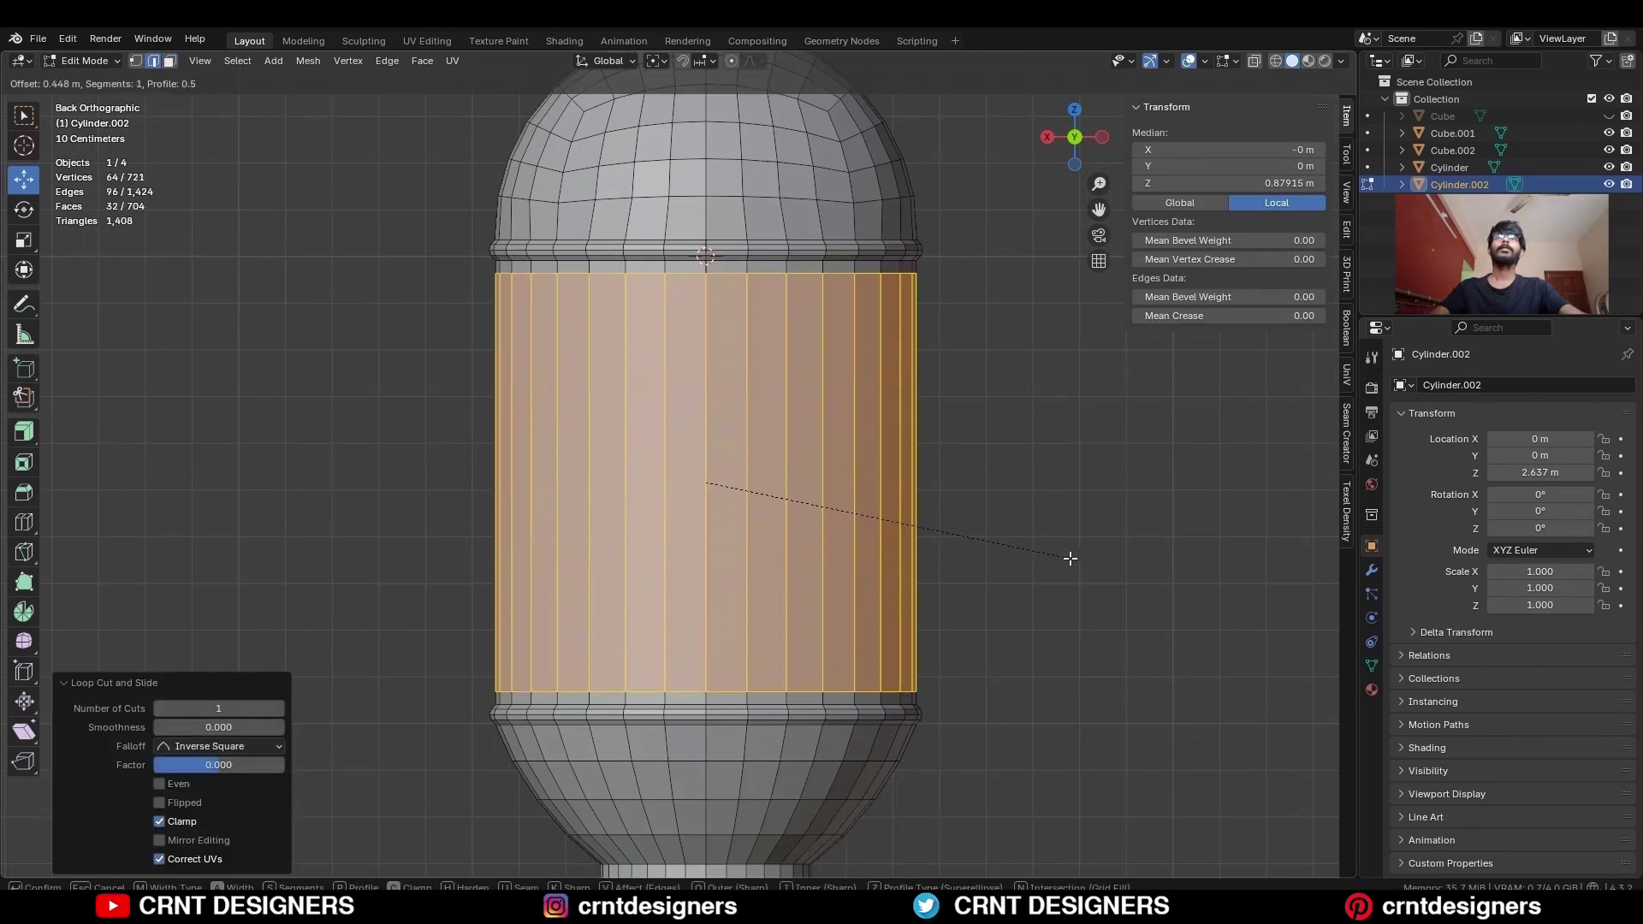
pyautogui.click(1070, 558)
# Select alternating vertical columns of faces in the middle band
pyautogui.scroll(-3, 993, 392)
pyautogui.click(676, 479)
pyautogui.keyDown('shift'); pyautogui.click(676, 616); pyautogui.keyUp('shift')
pyautogui.moveTo(821, 514); pyautogui.dragTo(949, 402, button='middle')
pyautogui.press('w')
pyautogui.keyDown('alt'); pyautogui.keyDown('shift'); pyautogui.click(723, 526); pyautogui.keyUp('shift'); pyautogui.keyUp('alt')
pyautogui.keyDown('alt'); pyautogui.keyDown('shift'); pyautogui.click(796, 548); pyautogui.keyUp('shift'); pyautogui.keyUp('alt')
pyautogui.scroll(2, 957, 391)
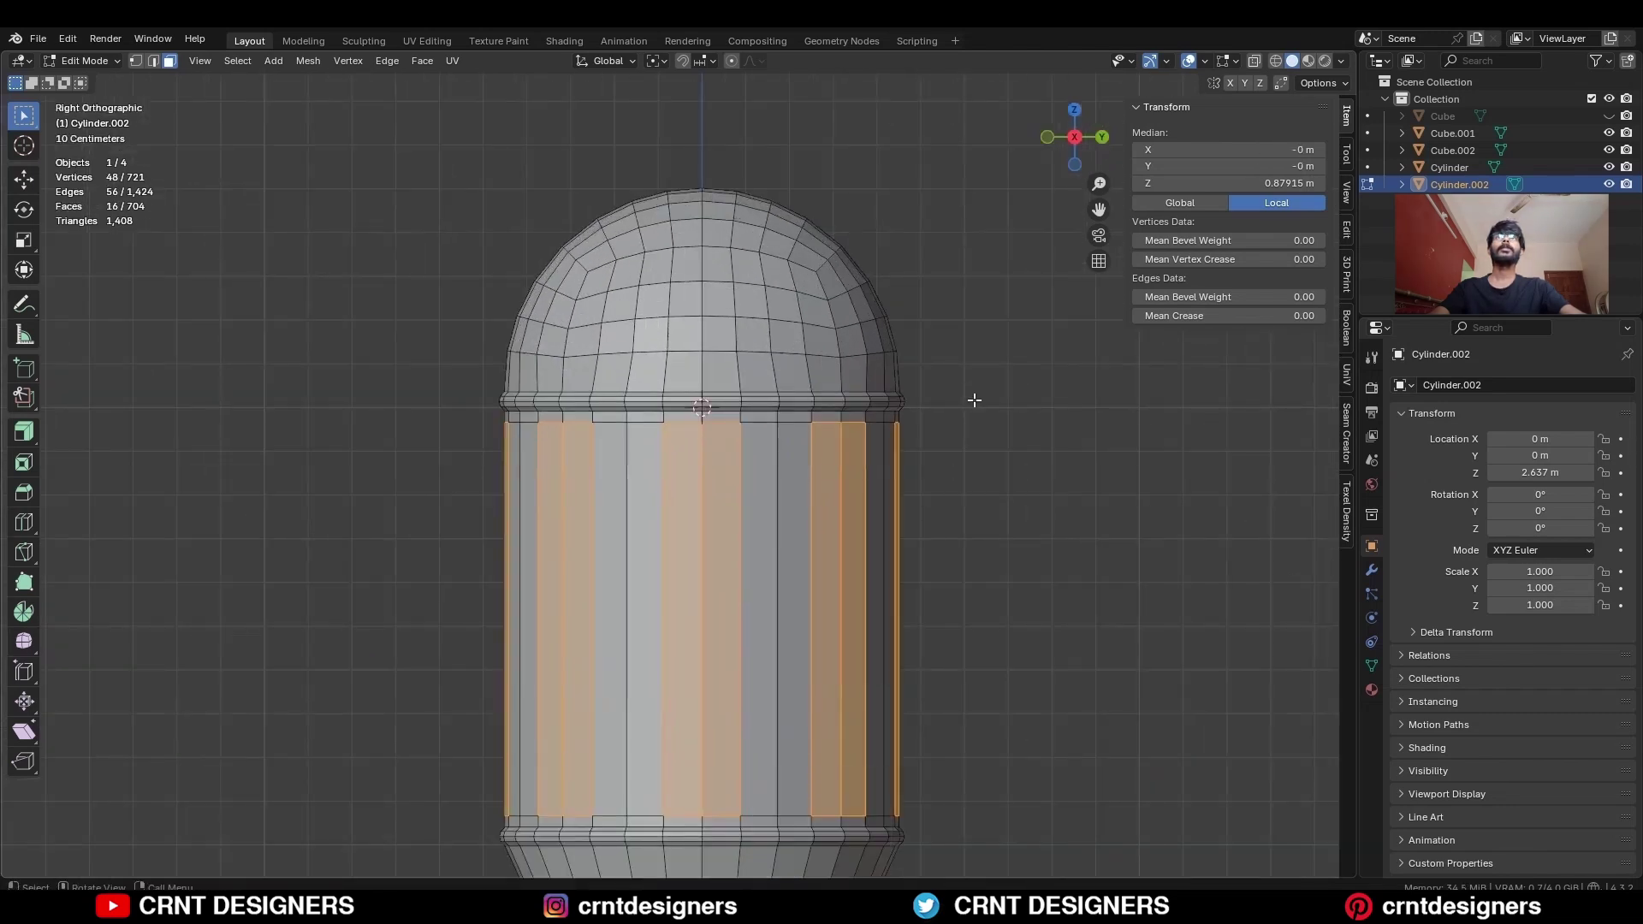
# Inset the panel faces, push them outward along their normals, and inset them again
pyautogui.press('i')
pyautogui.click(935, 419)
pyautogui.hotkey('alt', 's')
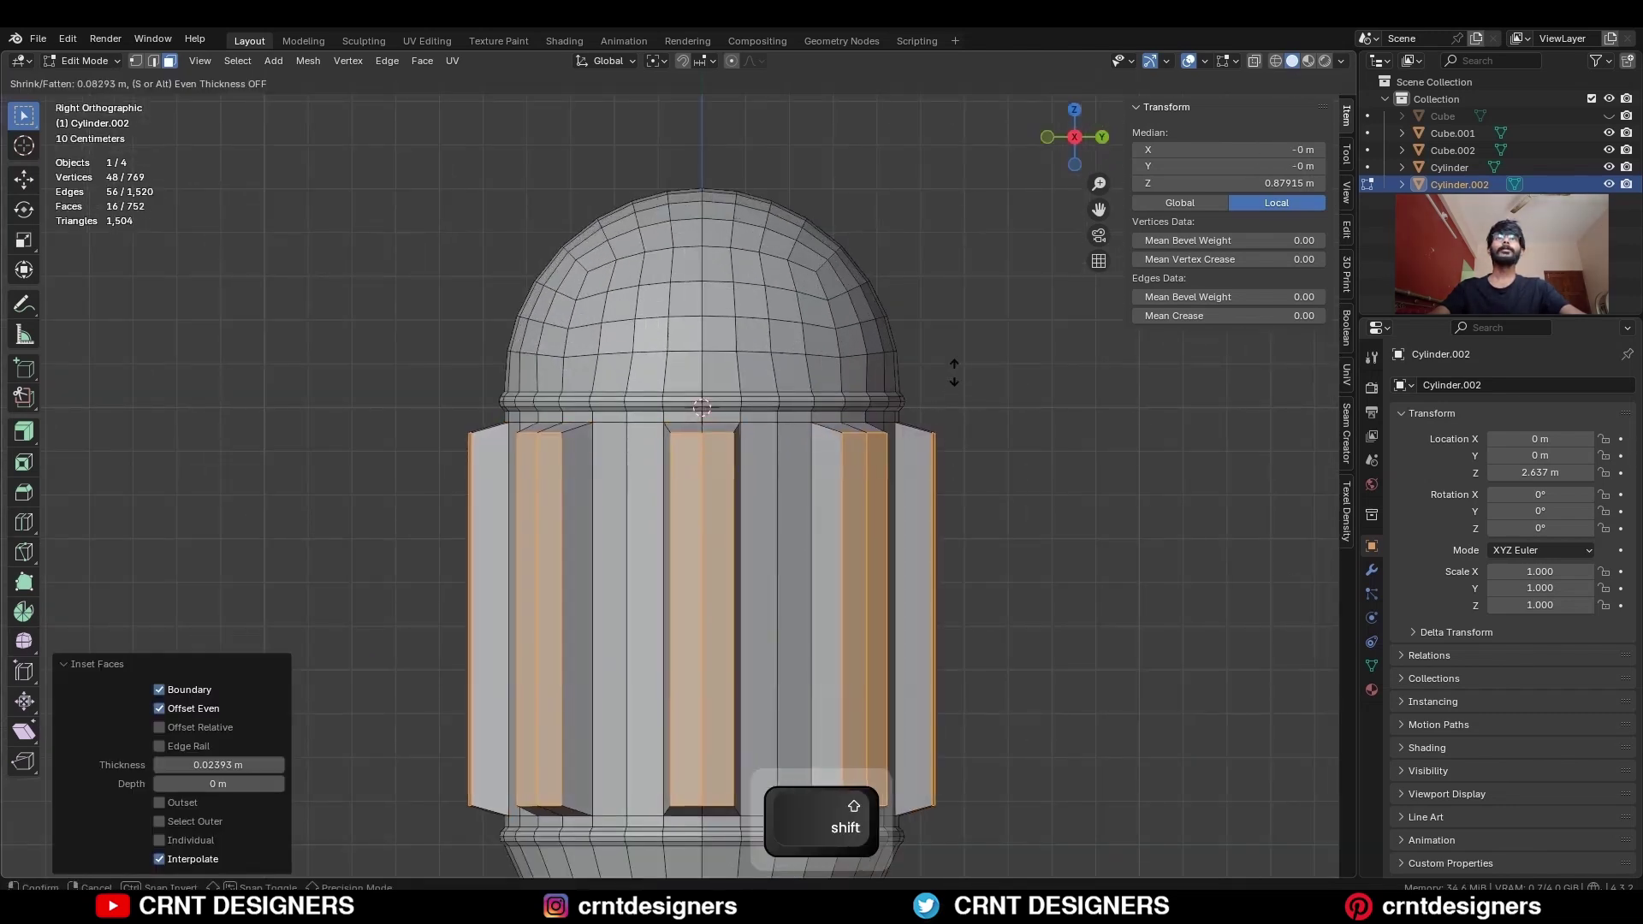
pyautogui.click(954, 373)
pyautogui.scroll(-2, 945, 370)
pyautogui.press('i')
pyautogui.click(927, 378)
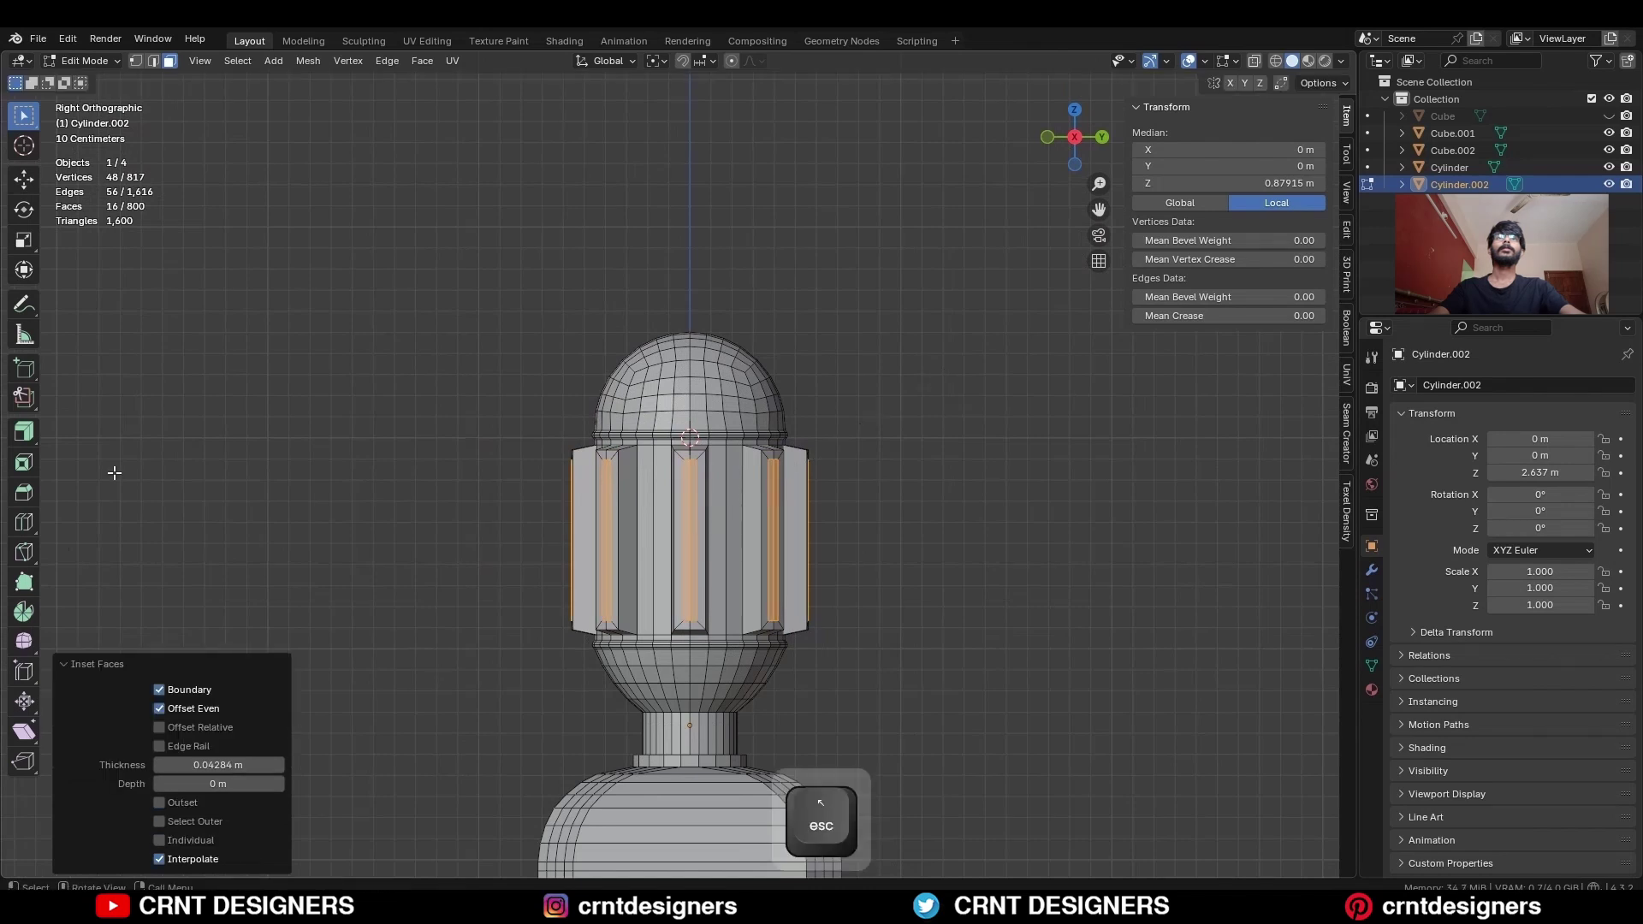
# Extrude the panels outward into fins and scale them to half height (S Z 0.5)
pyautogui.moveTo(664, 530); pyautogui.dragTo(869, 370)
pyautogui.write('sz.5')
pyautogui.press('Return')
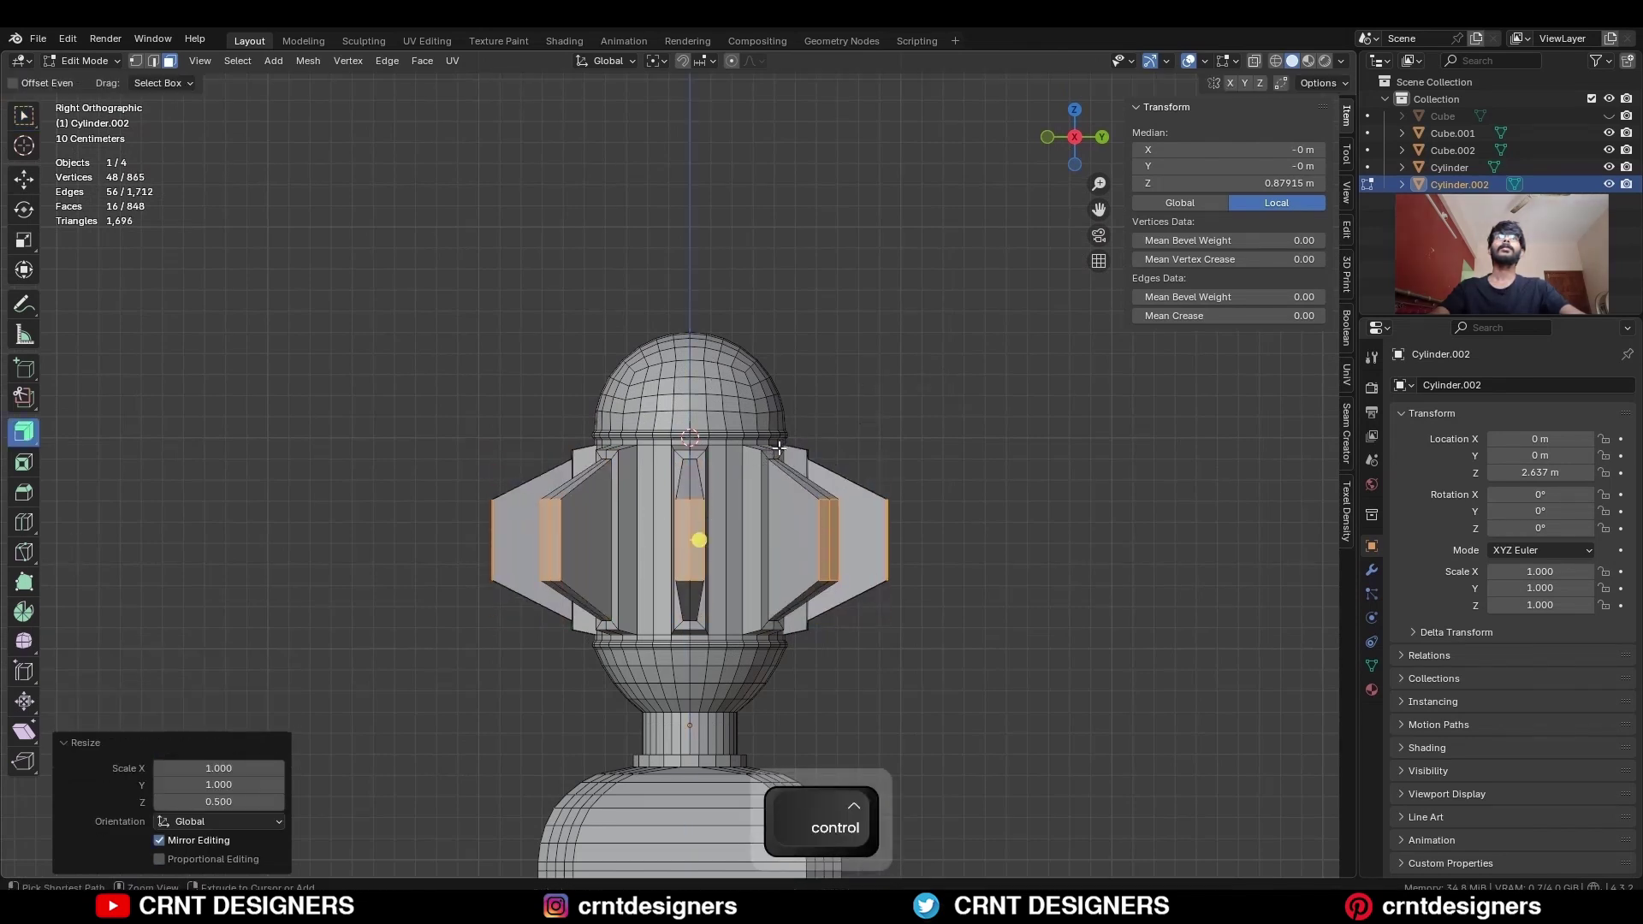
# Thin each fin around its own centre to 0.2, excluding height
pyautogui.moveTo(827, 414); pyautogui.dragTo(812, 560, button='middle')
pyautogui.press('KP_7')
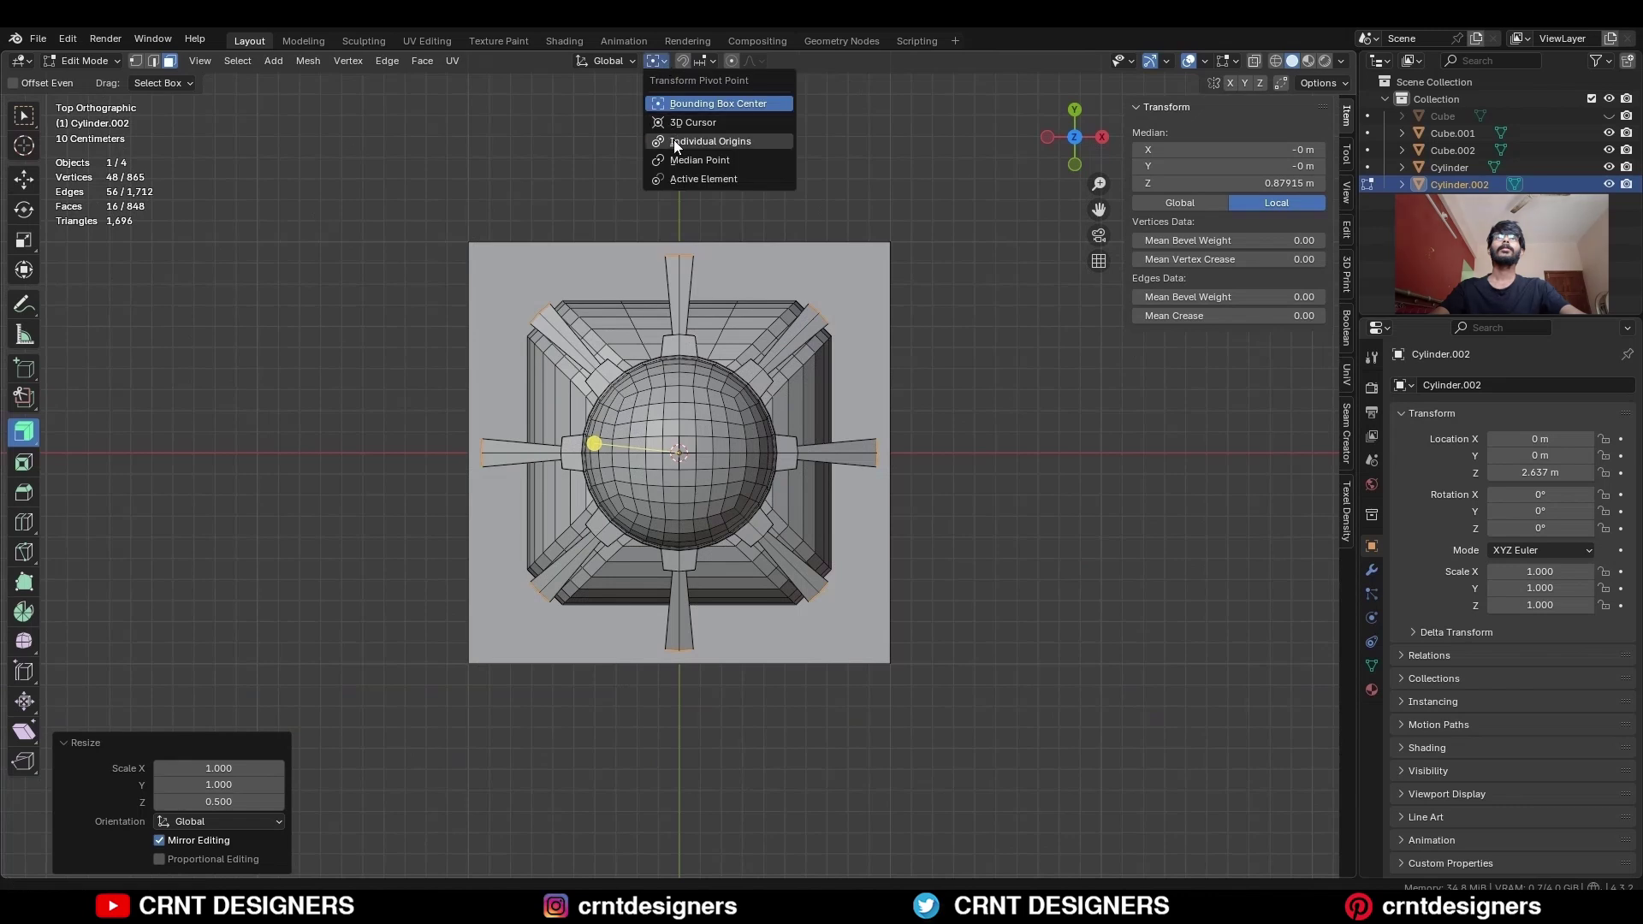
pyautogui.click(674, 140)
pyautogui.press('s')
pyautogui.hotkey('shift', 'z')
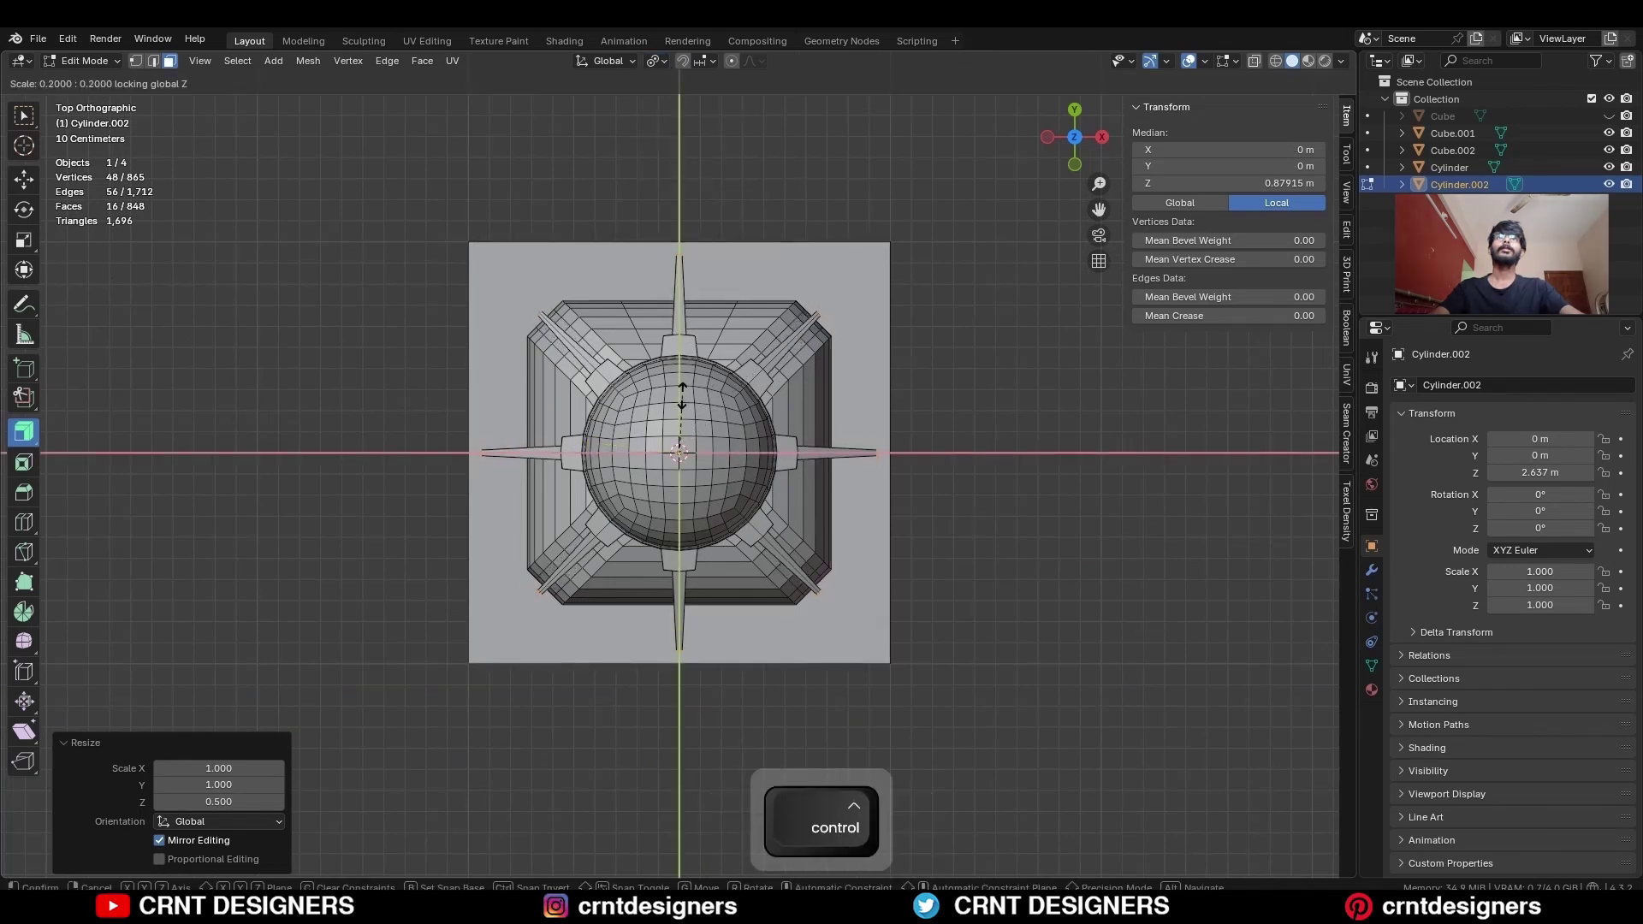
pyautogui.click(682, 395)
# Leave edit mode and view the whole model straight on
pyautogui.moveTo(682, 395); pyautogui.dragTo(582, 513, button='middle')
pyautogui.scroll(4, 582, 513)
pyautogui.keyDown('shift'); pyautogui.moveTo(941, 265); pyautogui.dragTo(928, 249, button='middle'); pyautogui.keyUp('shift')
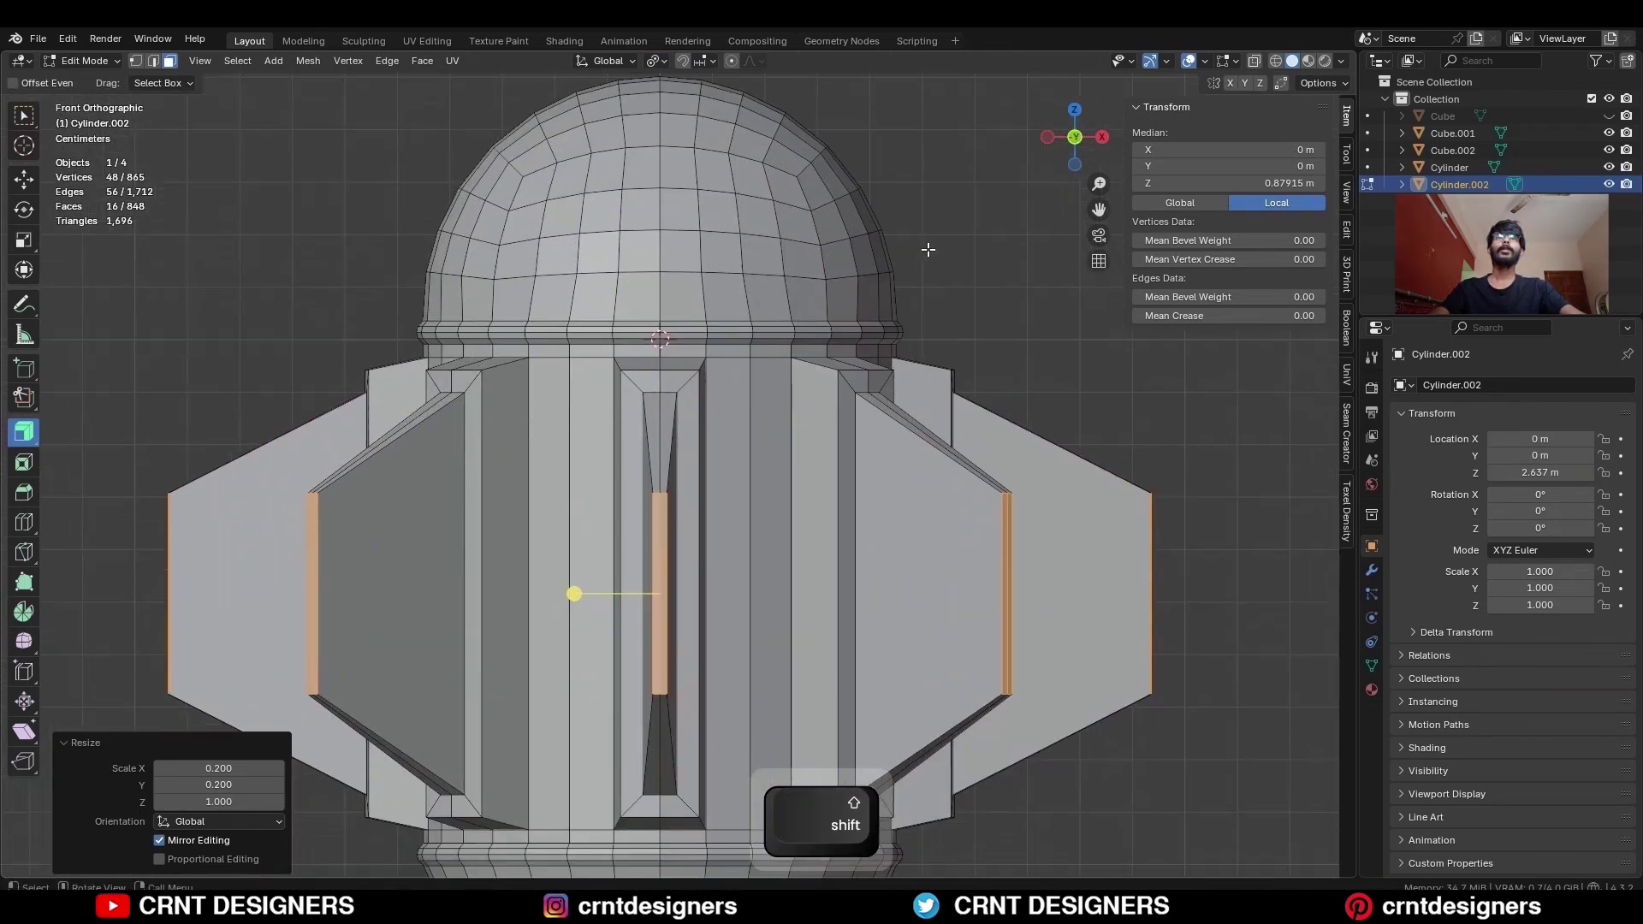
pyautogui.press('Tab')
pyautogui.scroll(-6, 981, 238)
pyautogui.press('ctrl+KP_1')
# Isolate the stepped base in local view and symmetrize its mesh across both axes
pyautogui.click(753, 677)
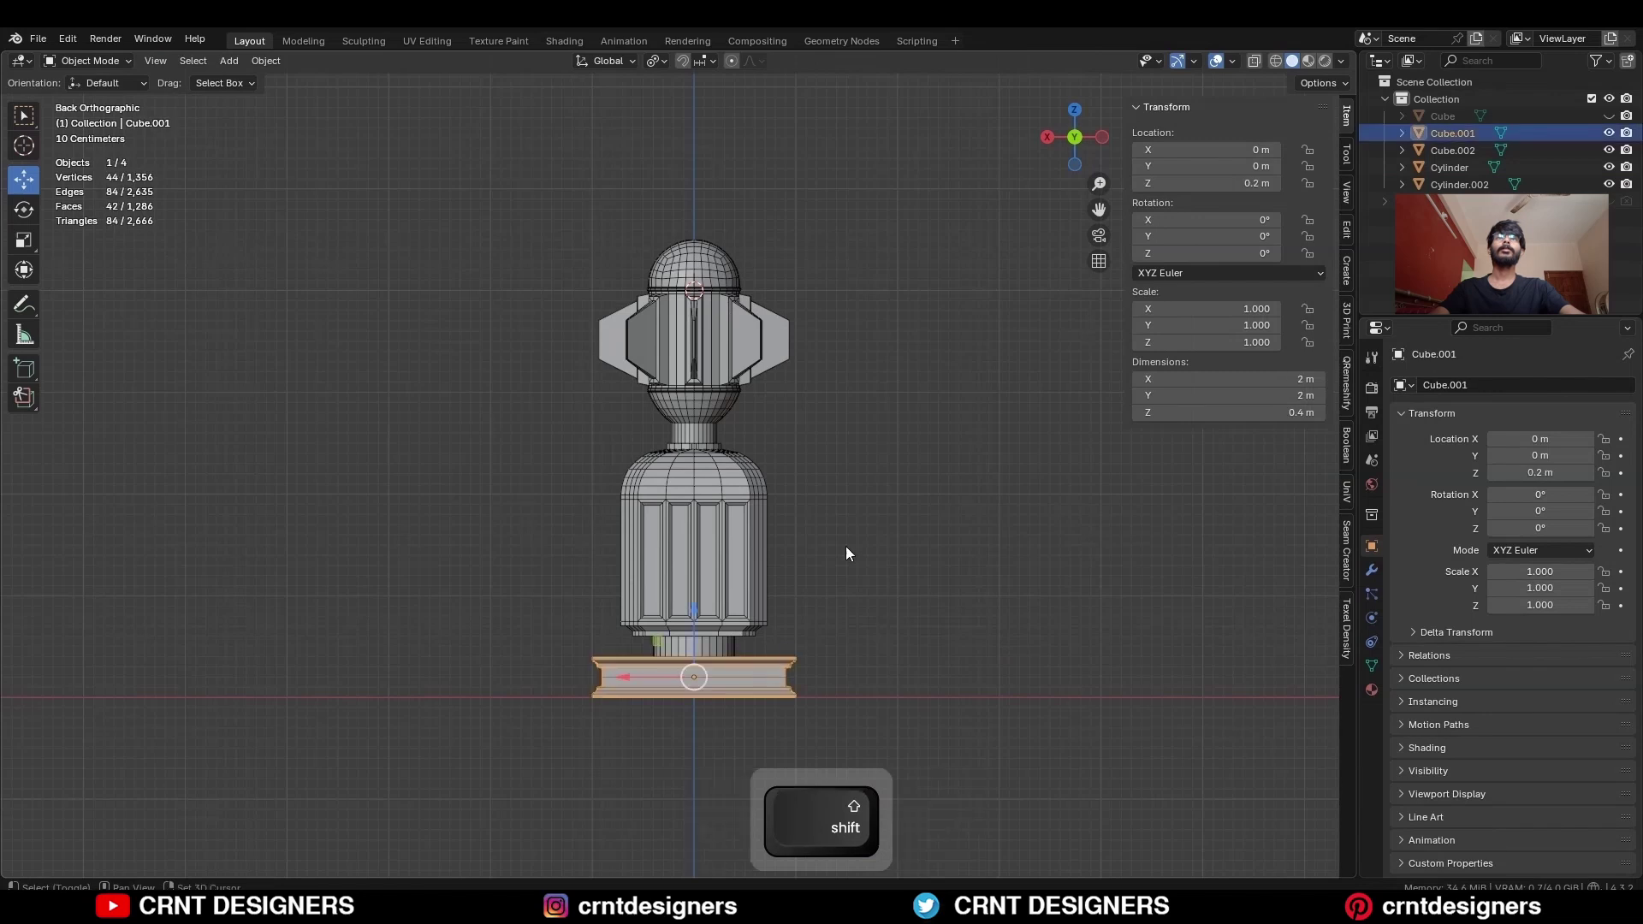
pyautogui.press('KP_Divide')
pyautogui.press('Tab')
pyautogui.press('KP_7')
pyautogui.press('a')
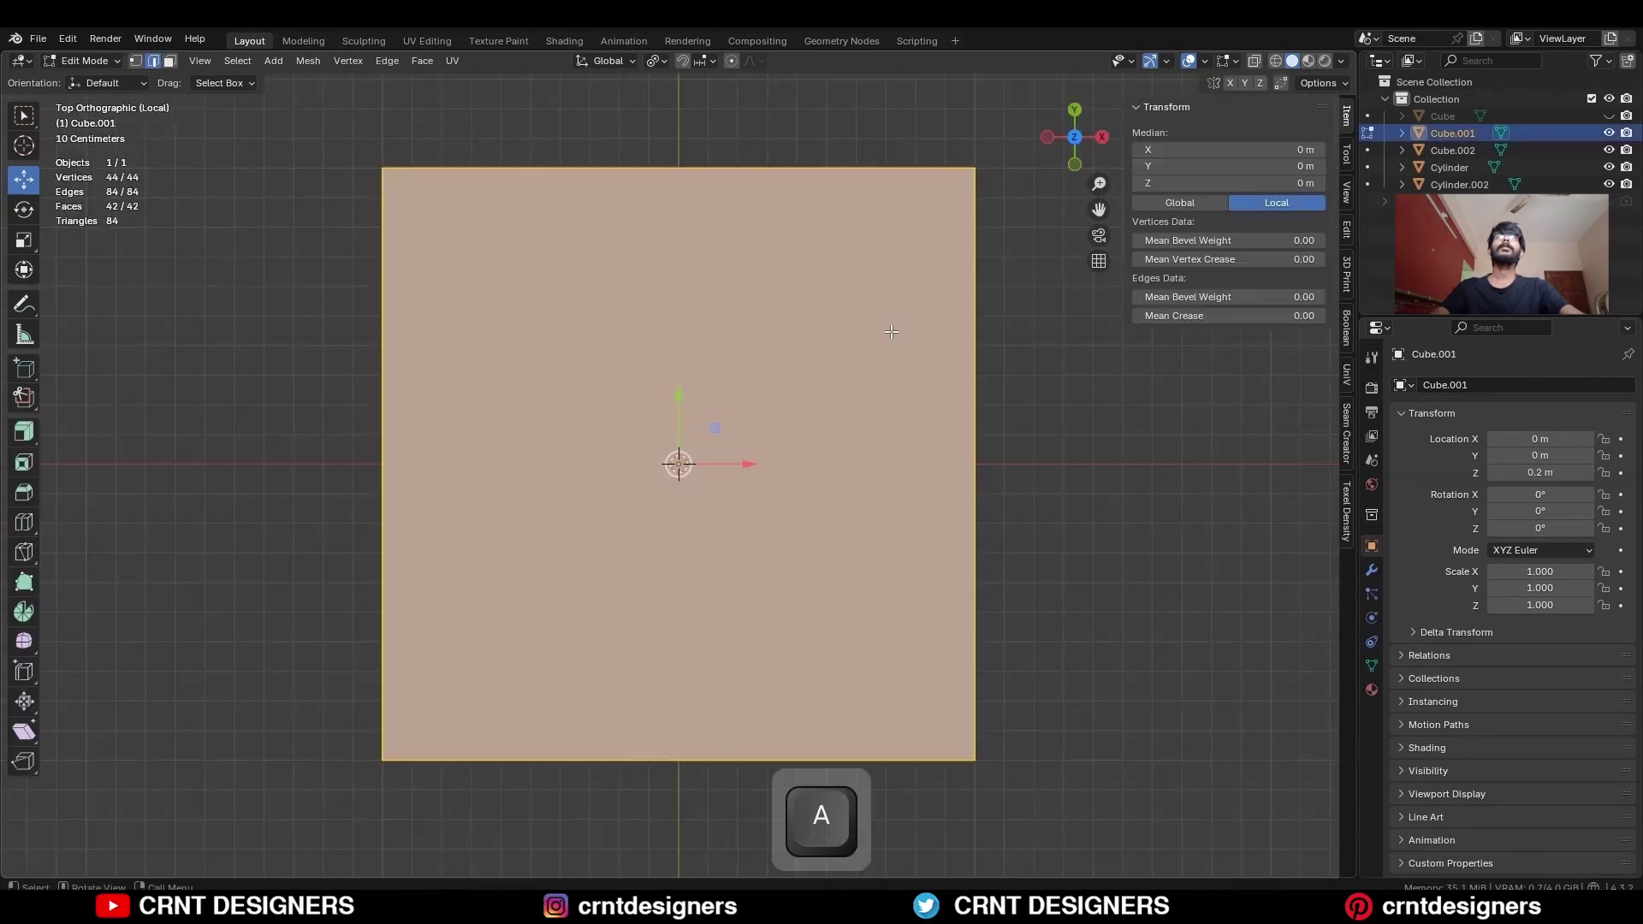
pyautogui.click(309, 61)
pyautogui.click(337, 315)
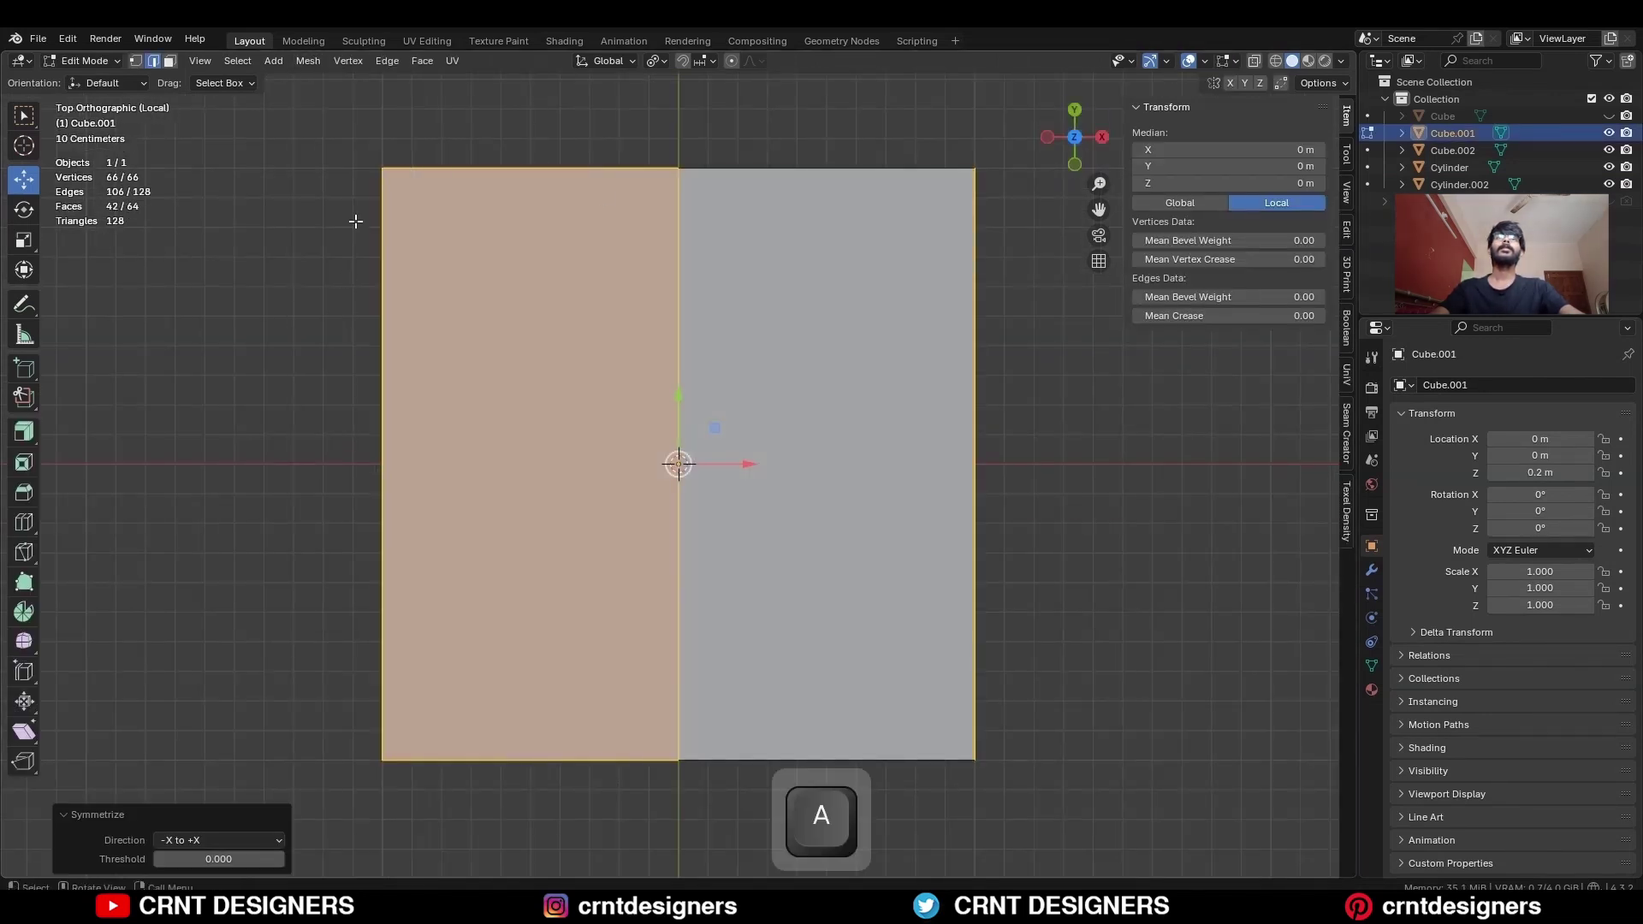
pyautogui.click(309, 61)
pyautogui.click(337, 315)
# Bevel the vertical corner edge loop by 0.053 m with two segments, then deselect all
pyautogui.scroll(-3, 847, 715)
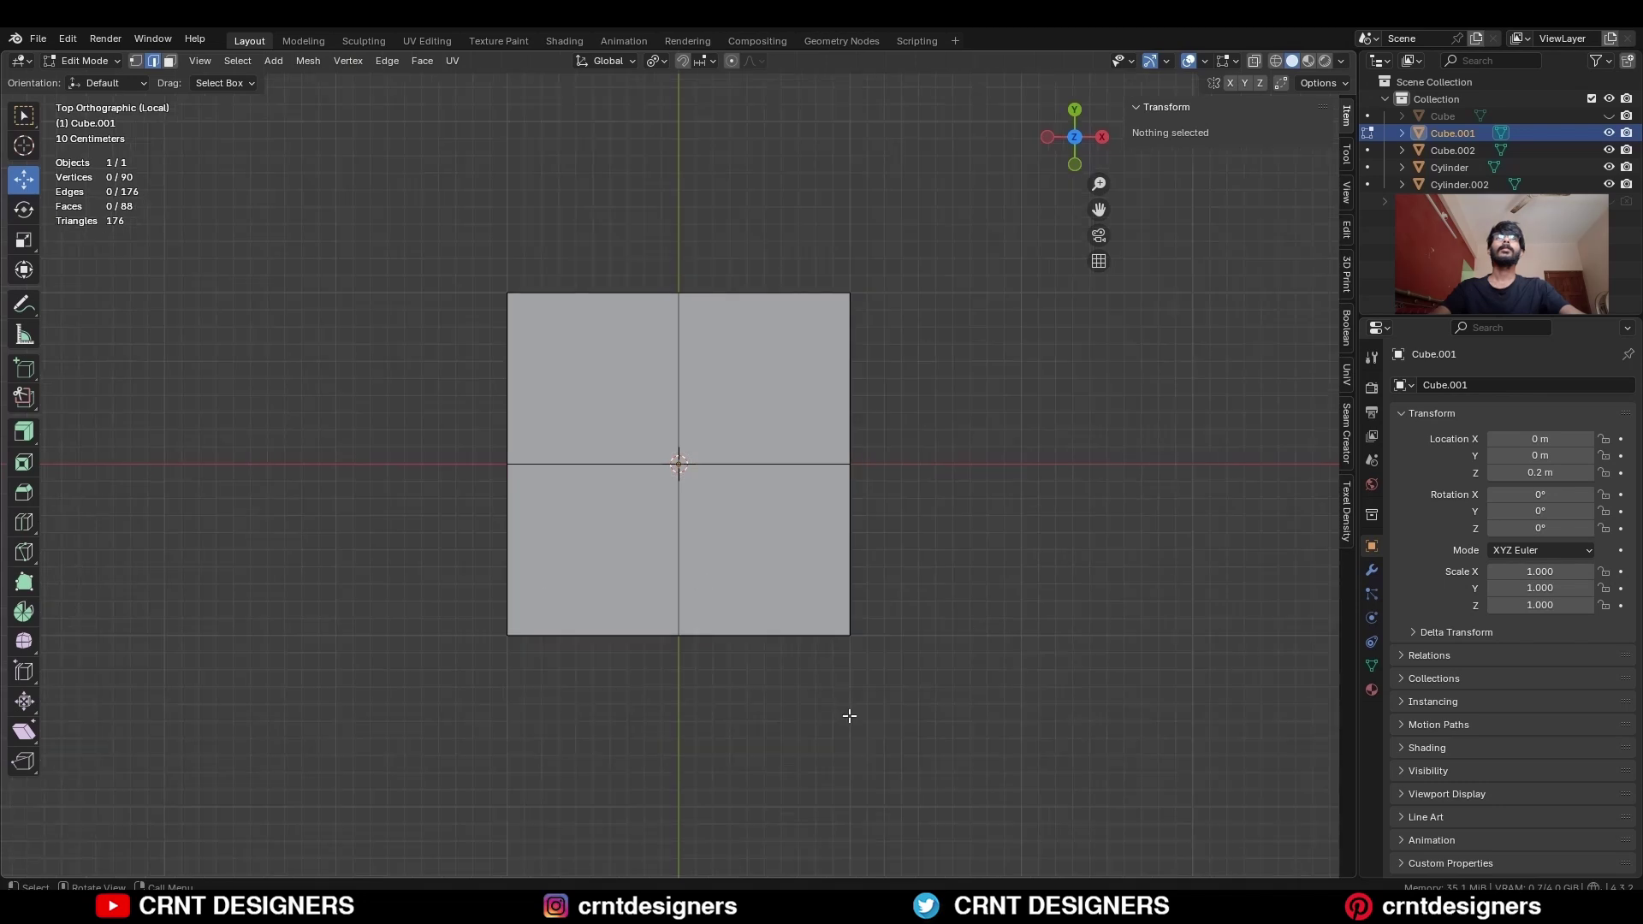
pyautogui.moveTo(847, 715); pyautogui.dragTo(672, 564, button='middle')
pyautogui.keyDown('alt'); pyautogui.click(673, 564); pyautogui.keyUp('alt')
pyautogui.hotkey('ctrl', 'b')
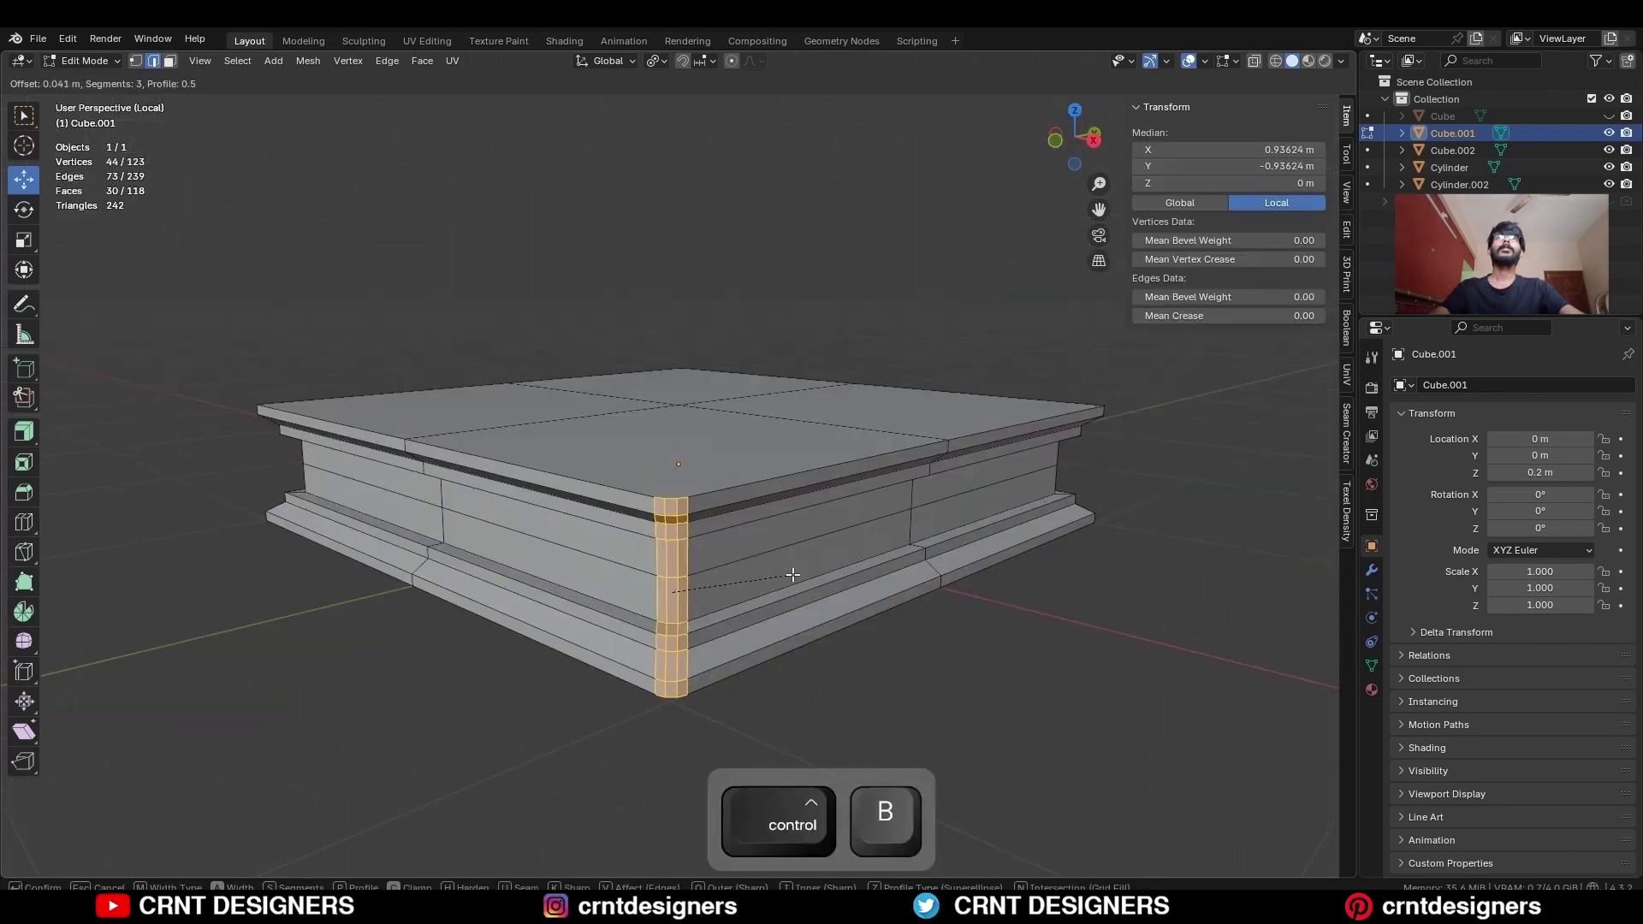
pyautogui.click(799, 581)
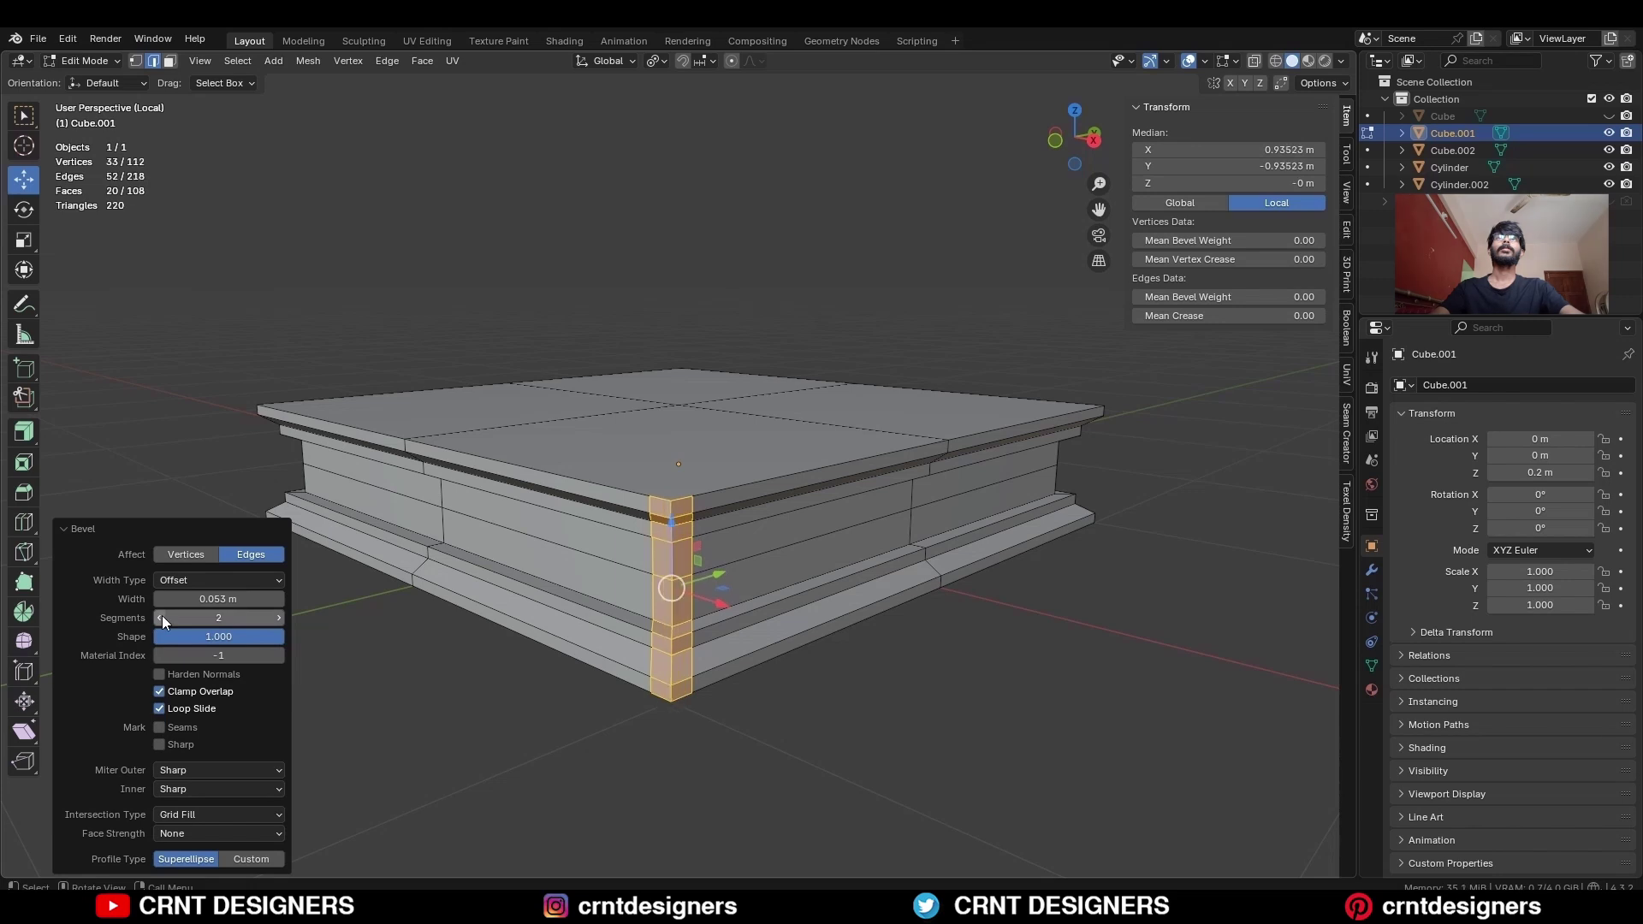
pyautogui.hotkey('alt', 'a')
pyautogui.press('KP_7')
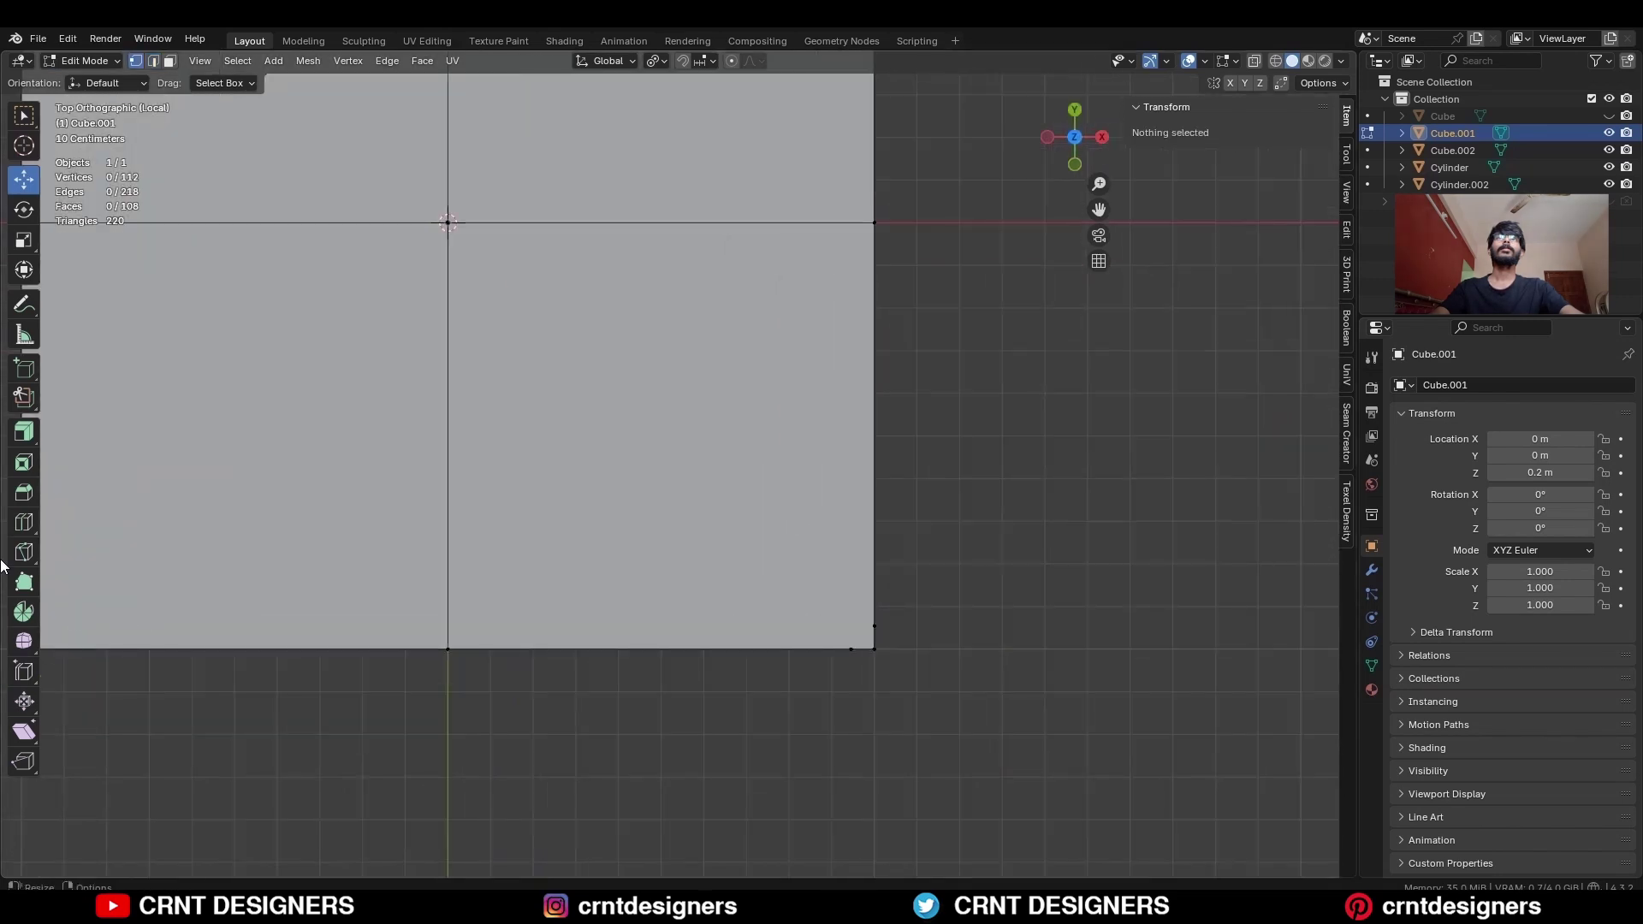
# Confirm the knife cut across the base and delete the cut-off corner quarter
pyautogui.press('space')
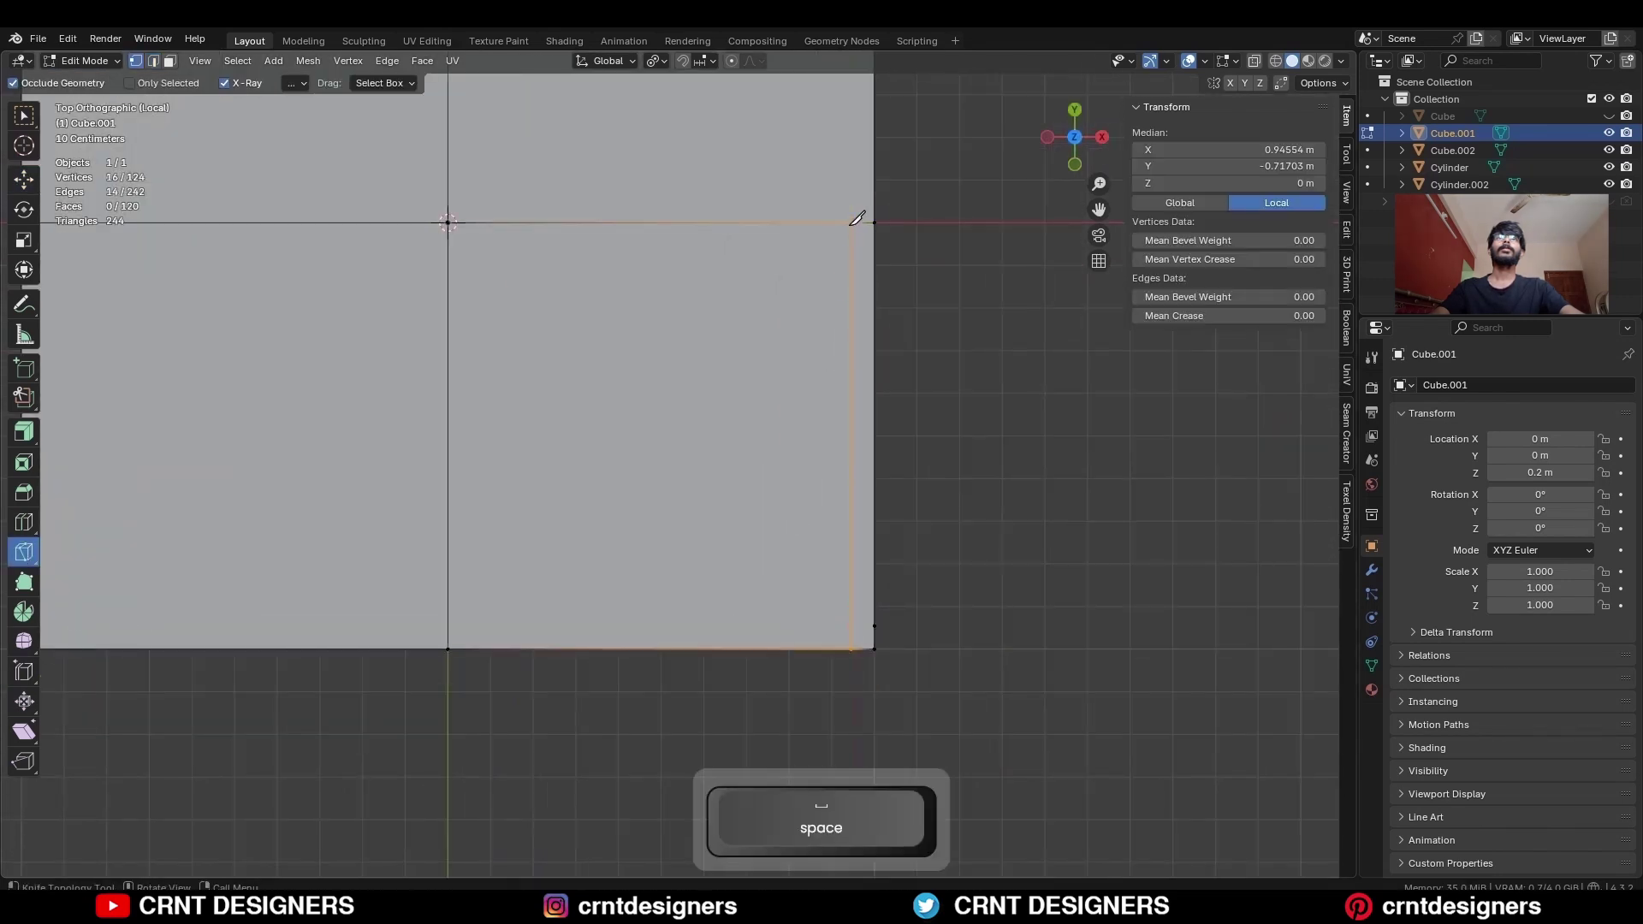
pyautogui.press('x')
pyautogui.click(510, 631)
pyautogui.scroll(-3, 836, 565)
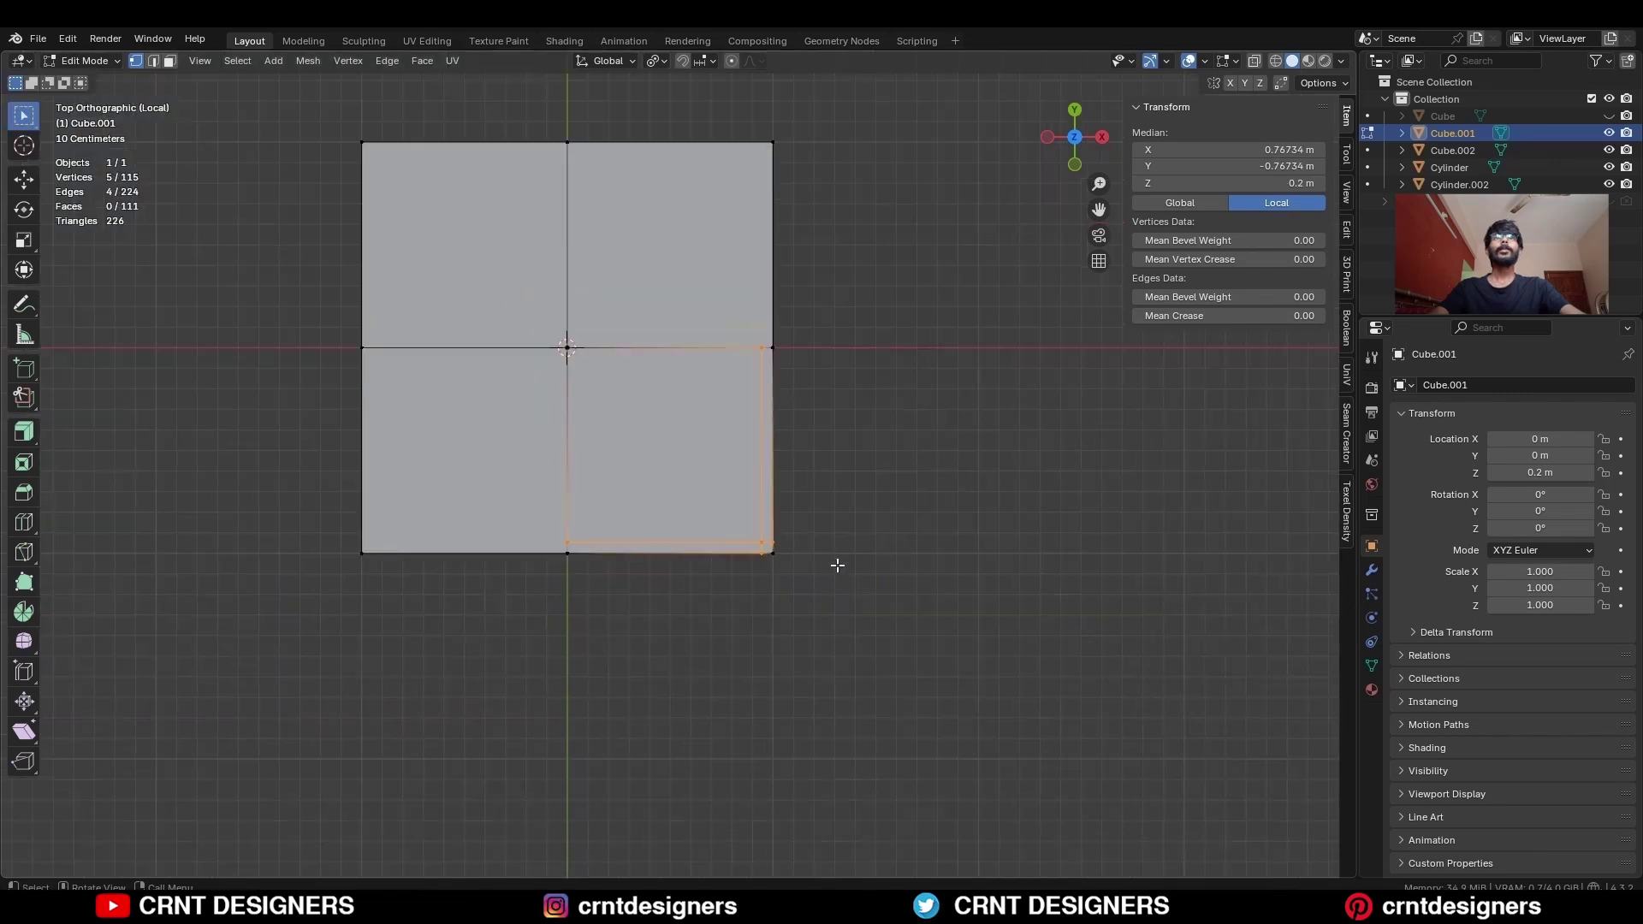
# Select the edge loops around the base steps and bevel them with Ctrl+B
pyautogui.hotkey('alt', 'a')
pyautogui.moveTo(836, 565); pyautogui.dragTo(854, 491, button='middle')
pyautogui.press('2')
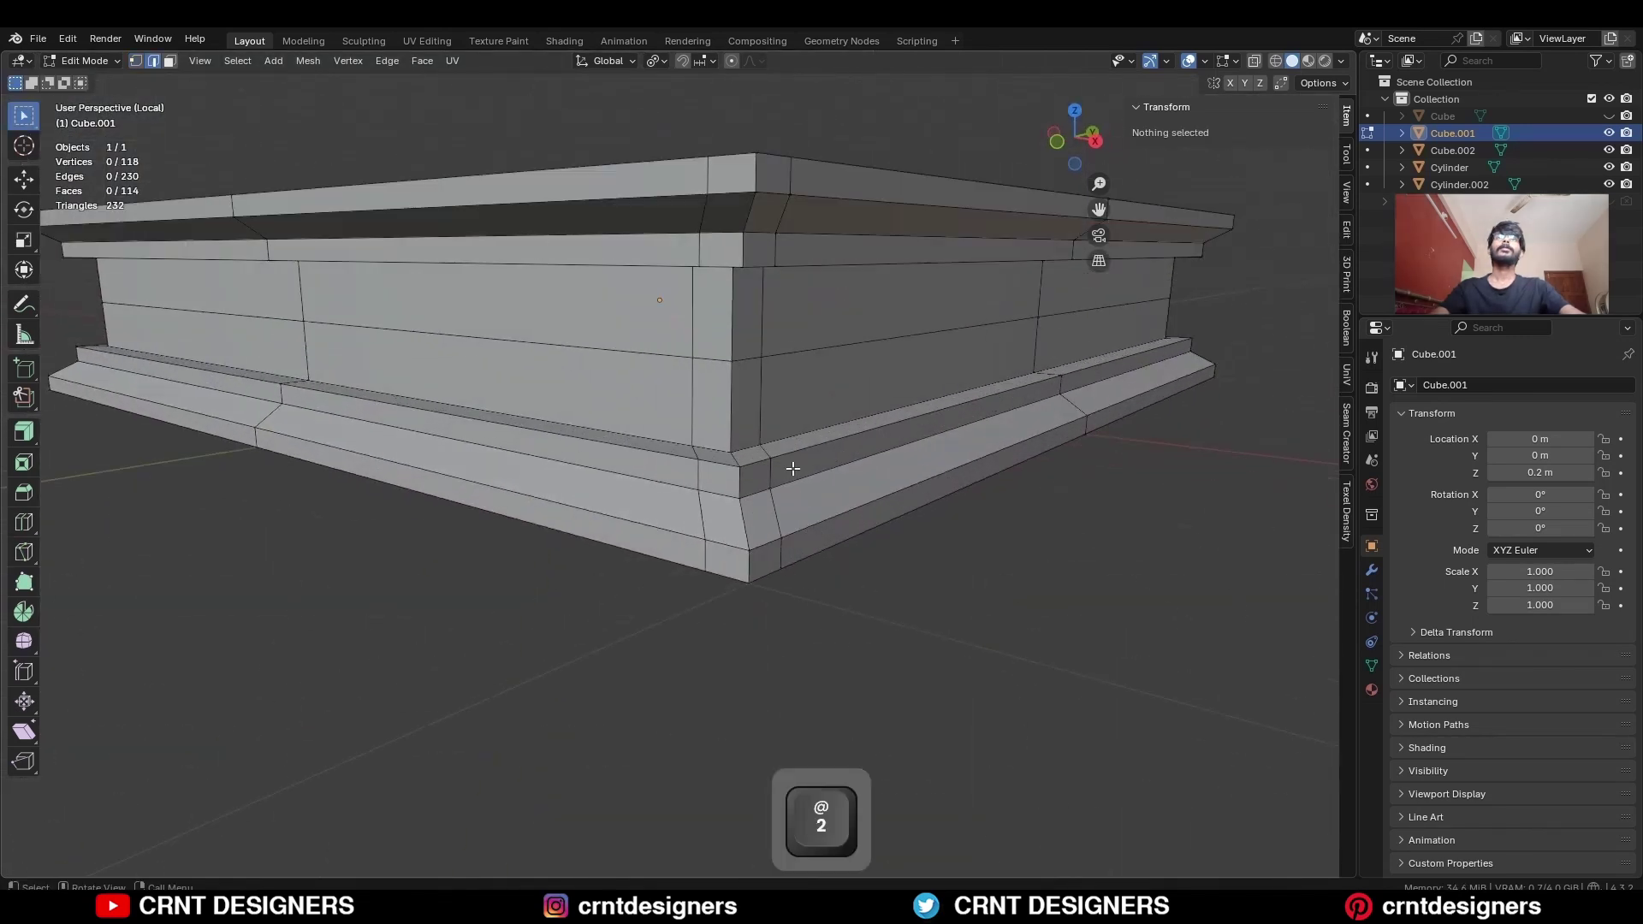
pyautogui.keyDown('alt'); pyautogui.keyDown('shift'); pyautogui.click(810, 515); pyautogui.keyUp('shift'); pyautogui.keyUp('alt')
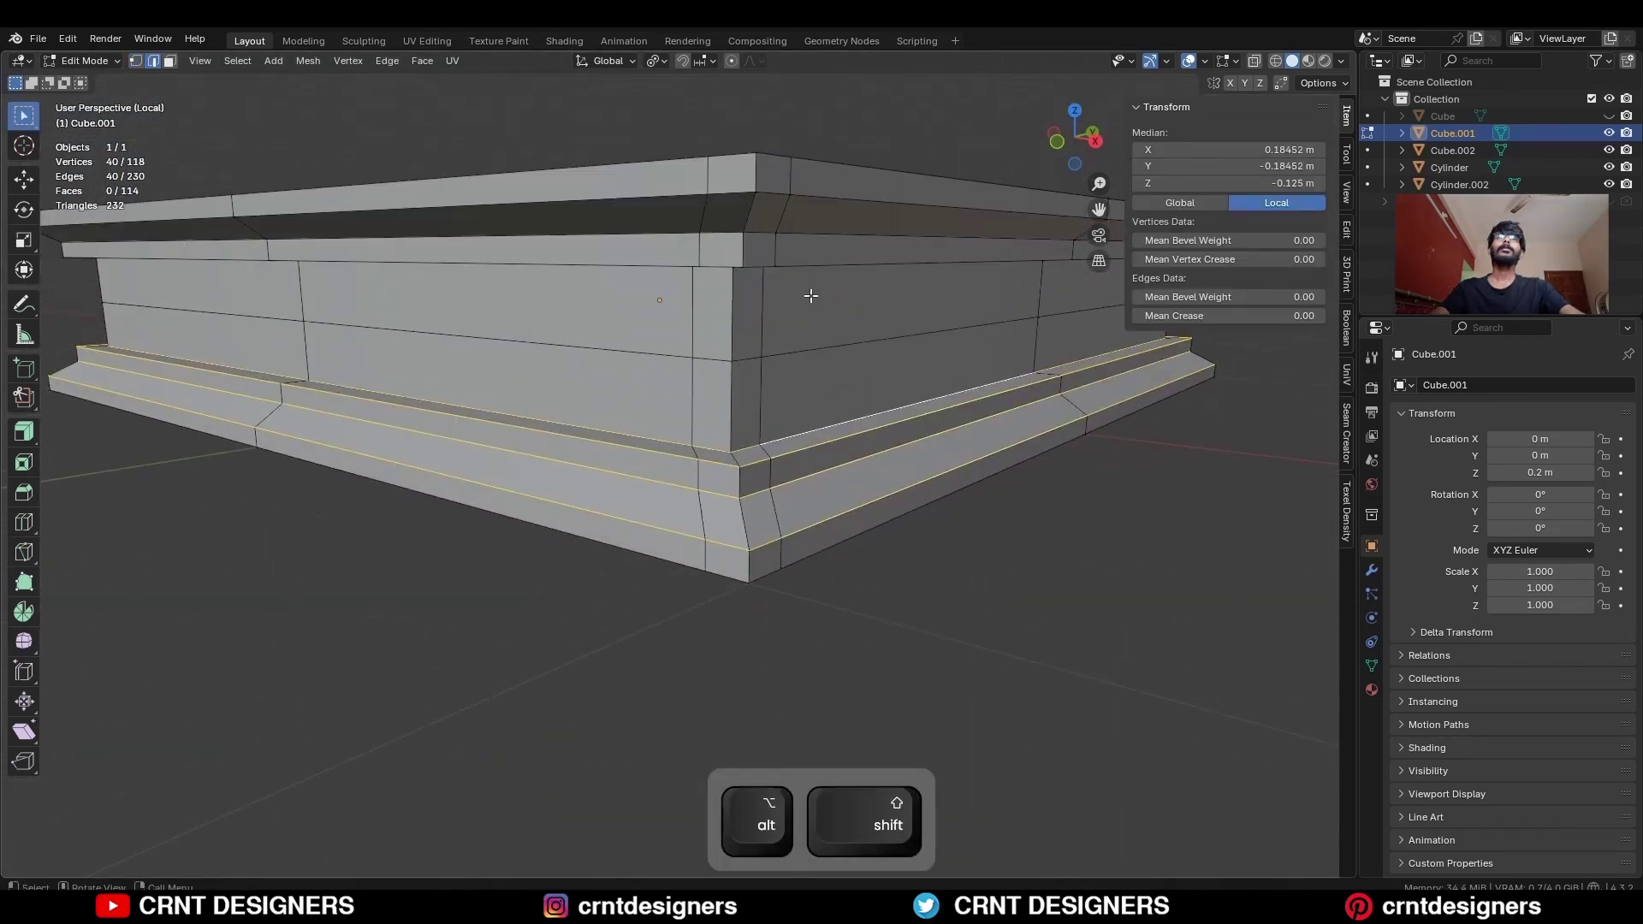
pyautogui.moveTo(810, 295); pyautogui.dragTo(822, 394, button='middle')
pyautogui.keyDown('alt'); pyautogui.keyDown('shift'); pyautogui.click(784, 403); pyautogui.keyUp('shift'); pyautogui.keyUp('alt')
pyautogui.hotkey('ctrl', 'b')
pyautogui.click(855, 513)
pyautogui.click(909, 630)
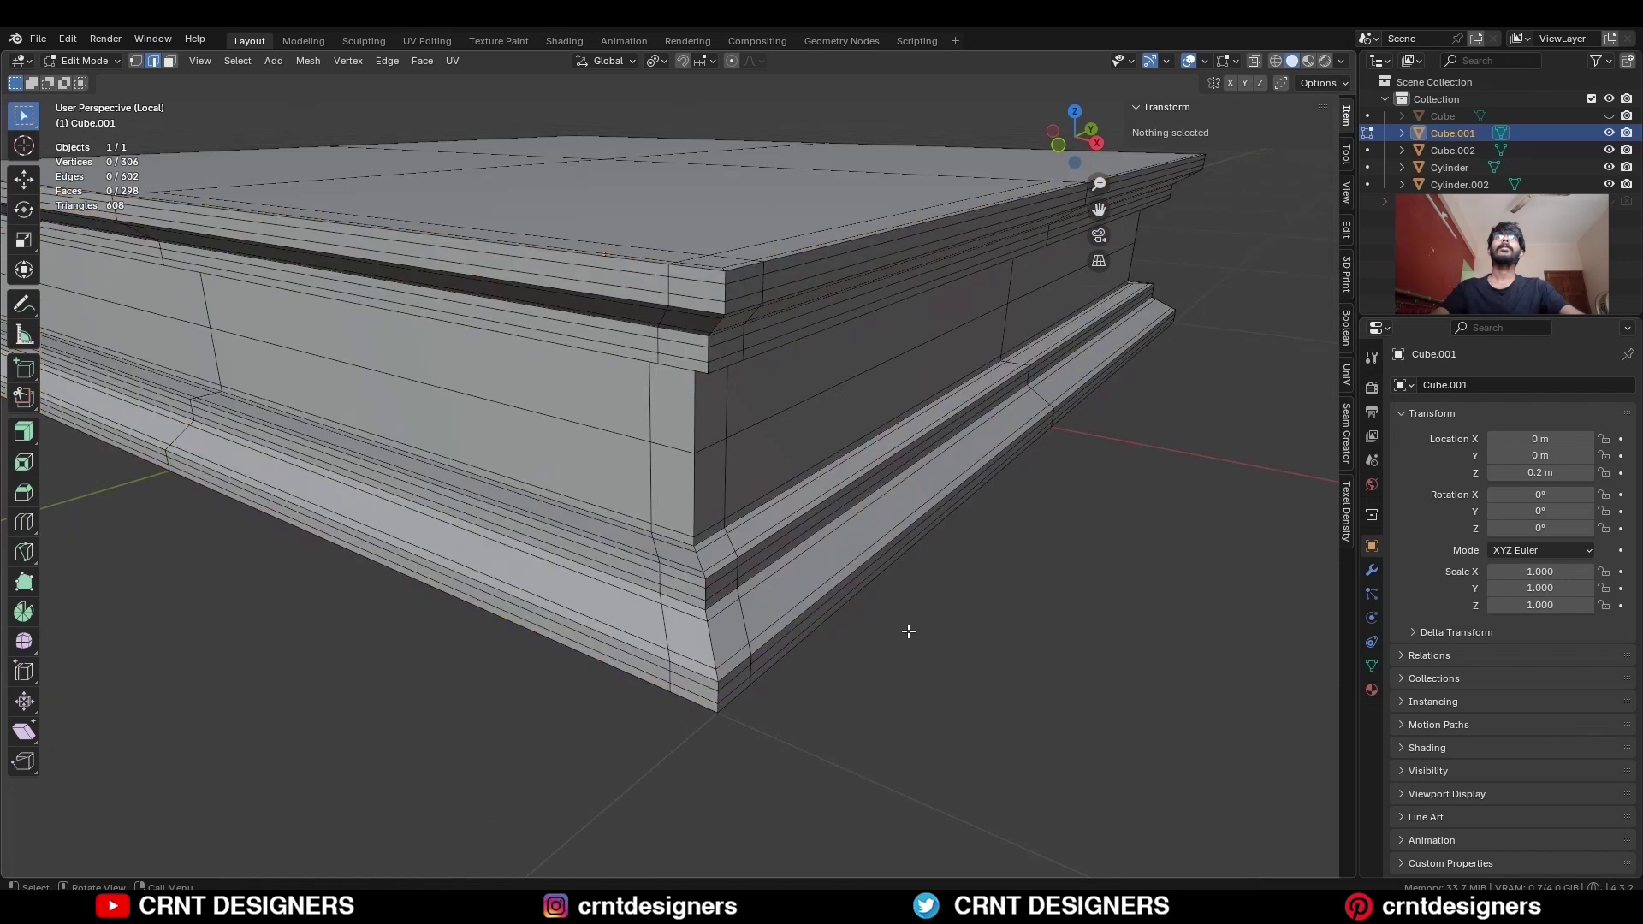
# Give the base a level-2 Subdivision Surface with Ctrl+2 and shade it smooth
pyautogui.press('Tab')
pyautogui.scroll(-3, 825, 521)
pyautogui.hotkey('ctrl', '2')
pyautogui.hotkey('shift', 'alt', 'z')
pyautogui.scroll(-3, 717, 400)
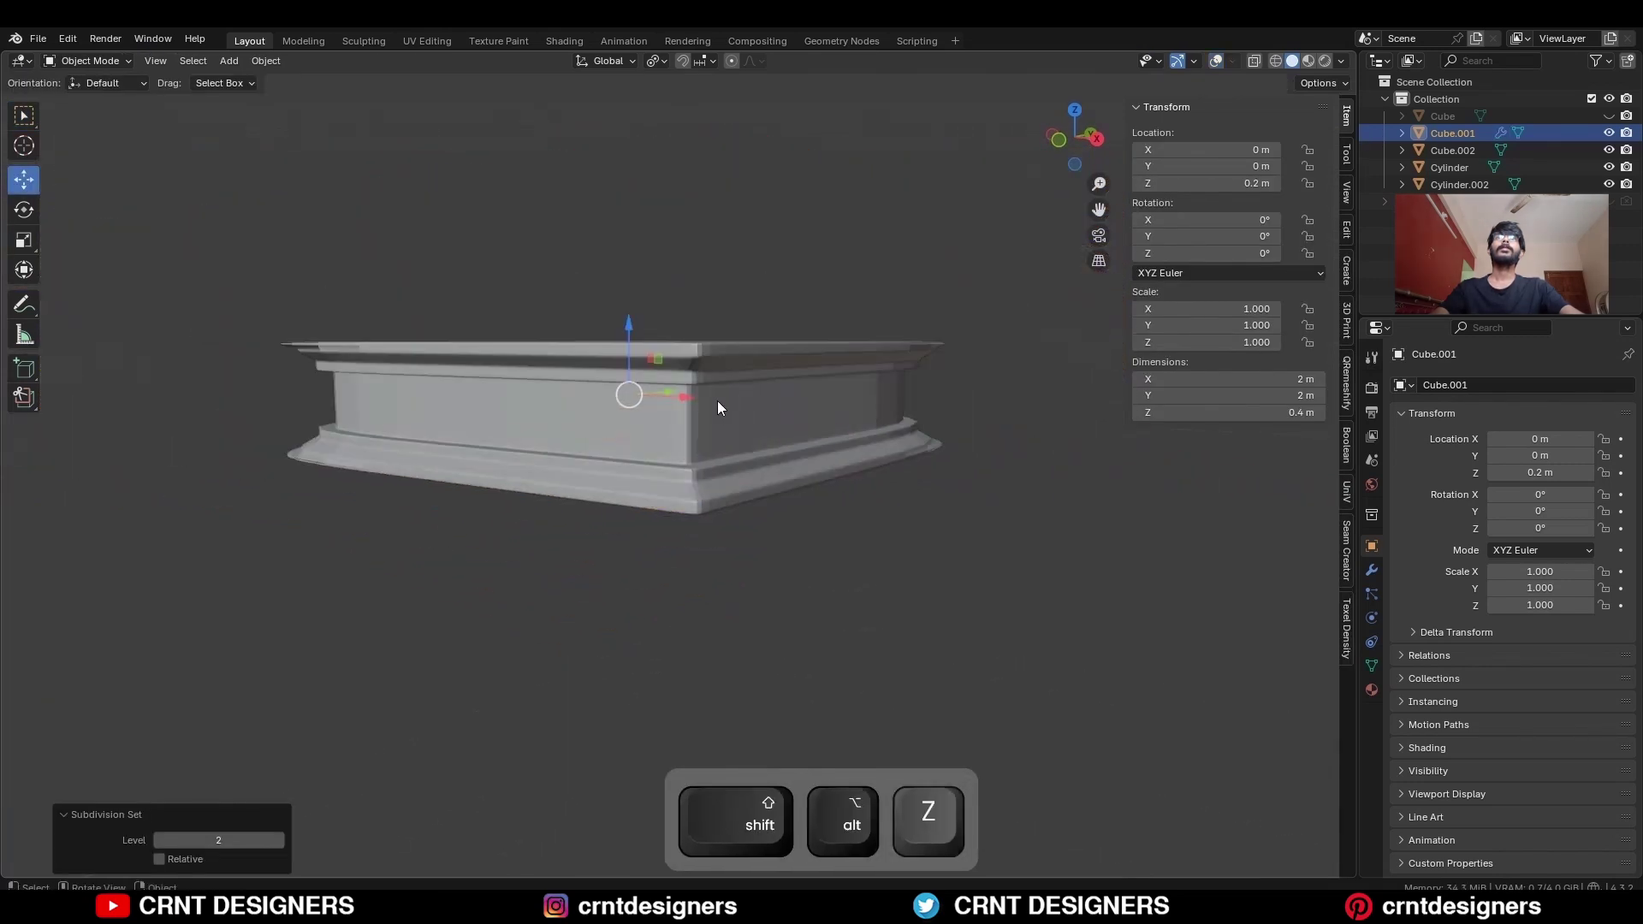
pyautogui.rightClick(717, 401)
pyautogui.click(707, 405)
pyautogui.moveTo(707, 406); pyautogui.dragTo(558, 301, button='middle')
# Symmetrize the base mesh across both axes to restore the missing quarter
pyautogui.press('Tab')
pyautogui.hotkey('shift', 'alt', 'z')
pyautogui.press('a')
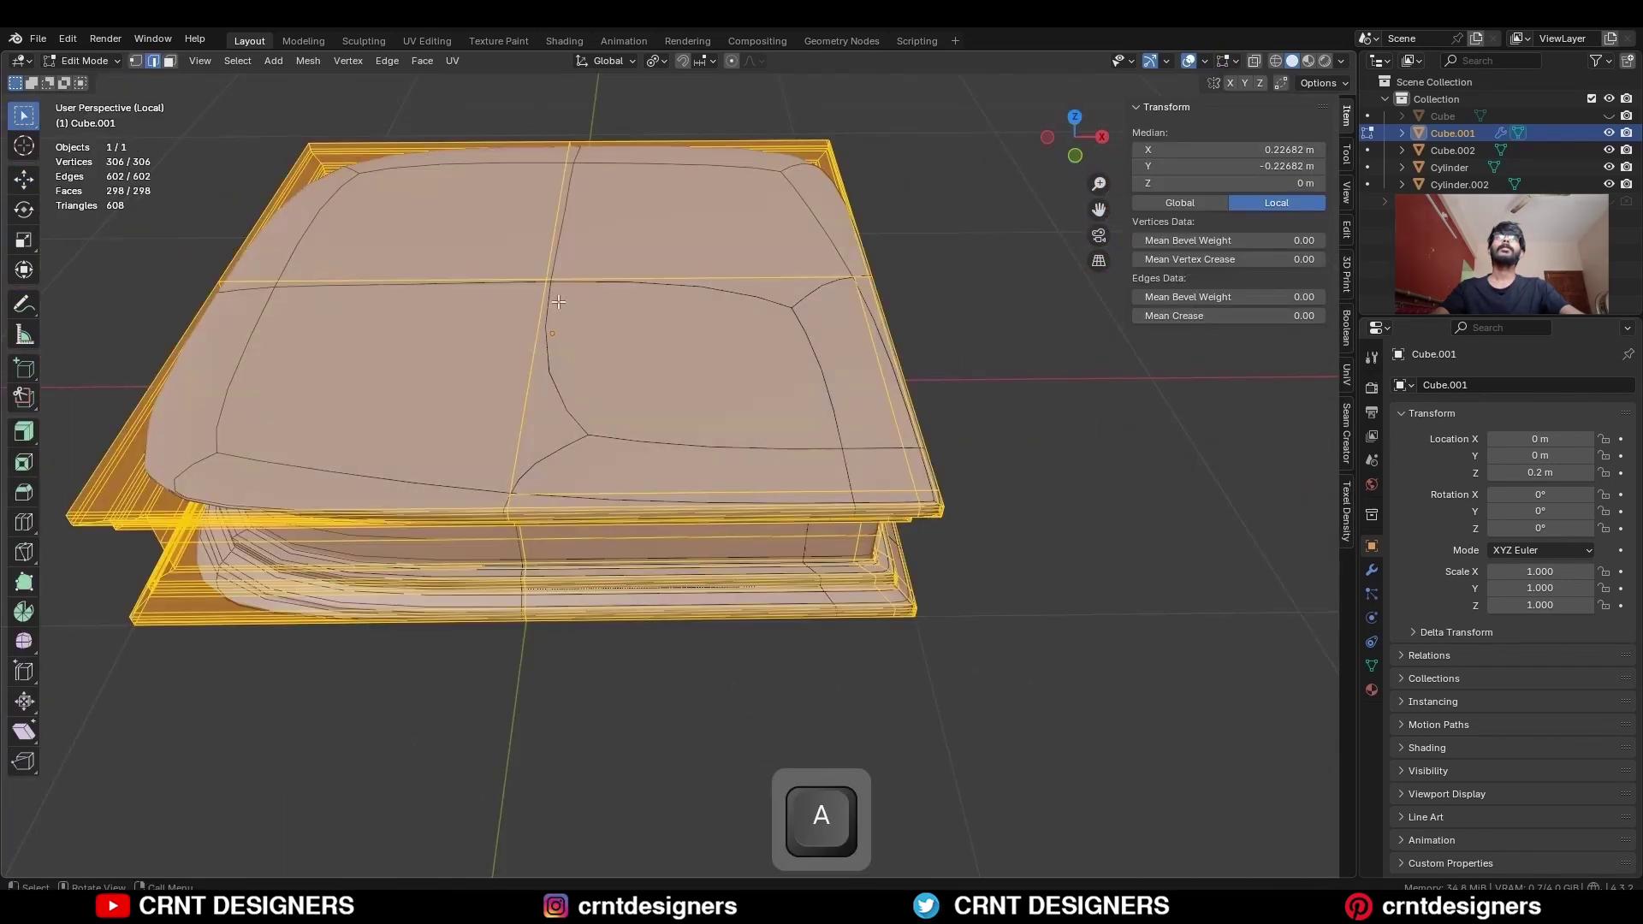
pyautogui.click(309, 63)
pyautogui.click(344, 309)
pyautogui.moveTo(344, 310); pyautogui.dragTo(547, 359, button='middle')
pyautogui.press('a')
pyautogui.click(309, 62)
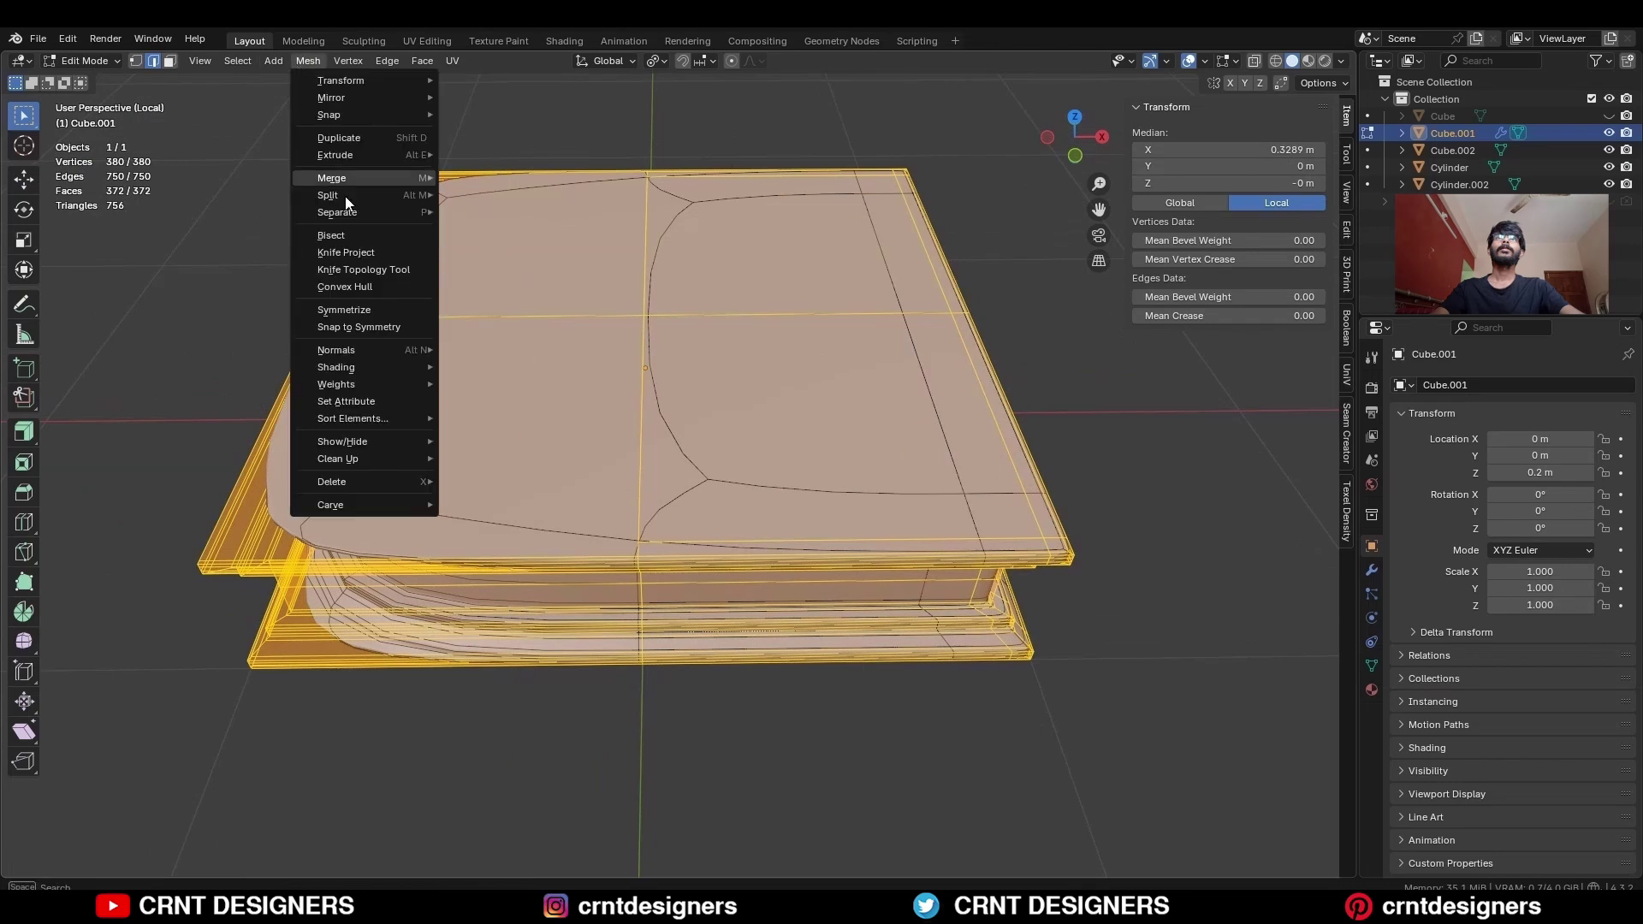
pyautogui.click(344, 310)
pyautogui.click(1172, 695)
# Turn off the subdivision edit-mode preview and add supporting loop cuts across the base top
pyautogui.click(1371, 570)
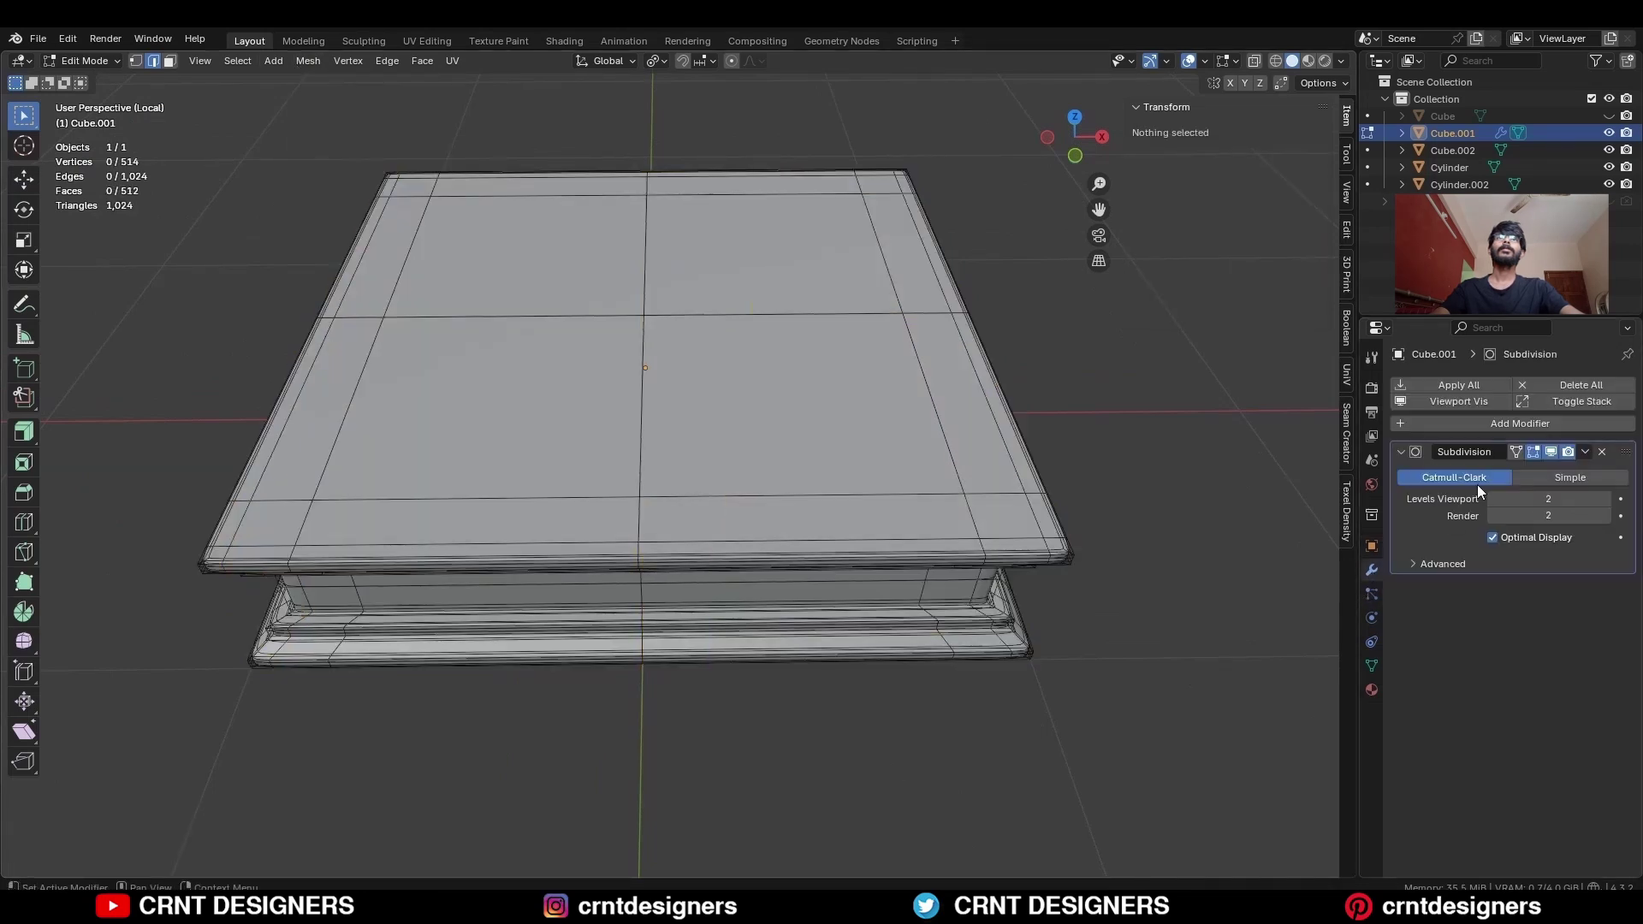
pyautogui.click(1532, 454)
pyautogui.click(829, 352)
pyautogui.hotkey('ctrl', 'r')
pyautogui.click(561, 326)
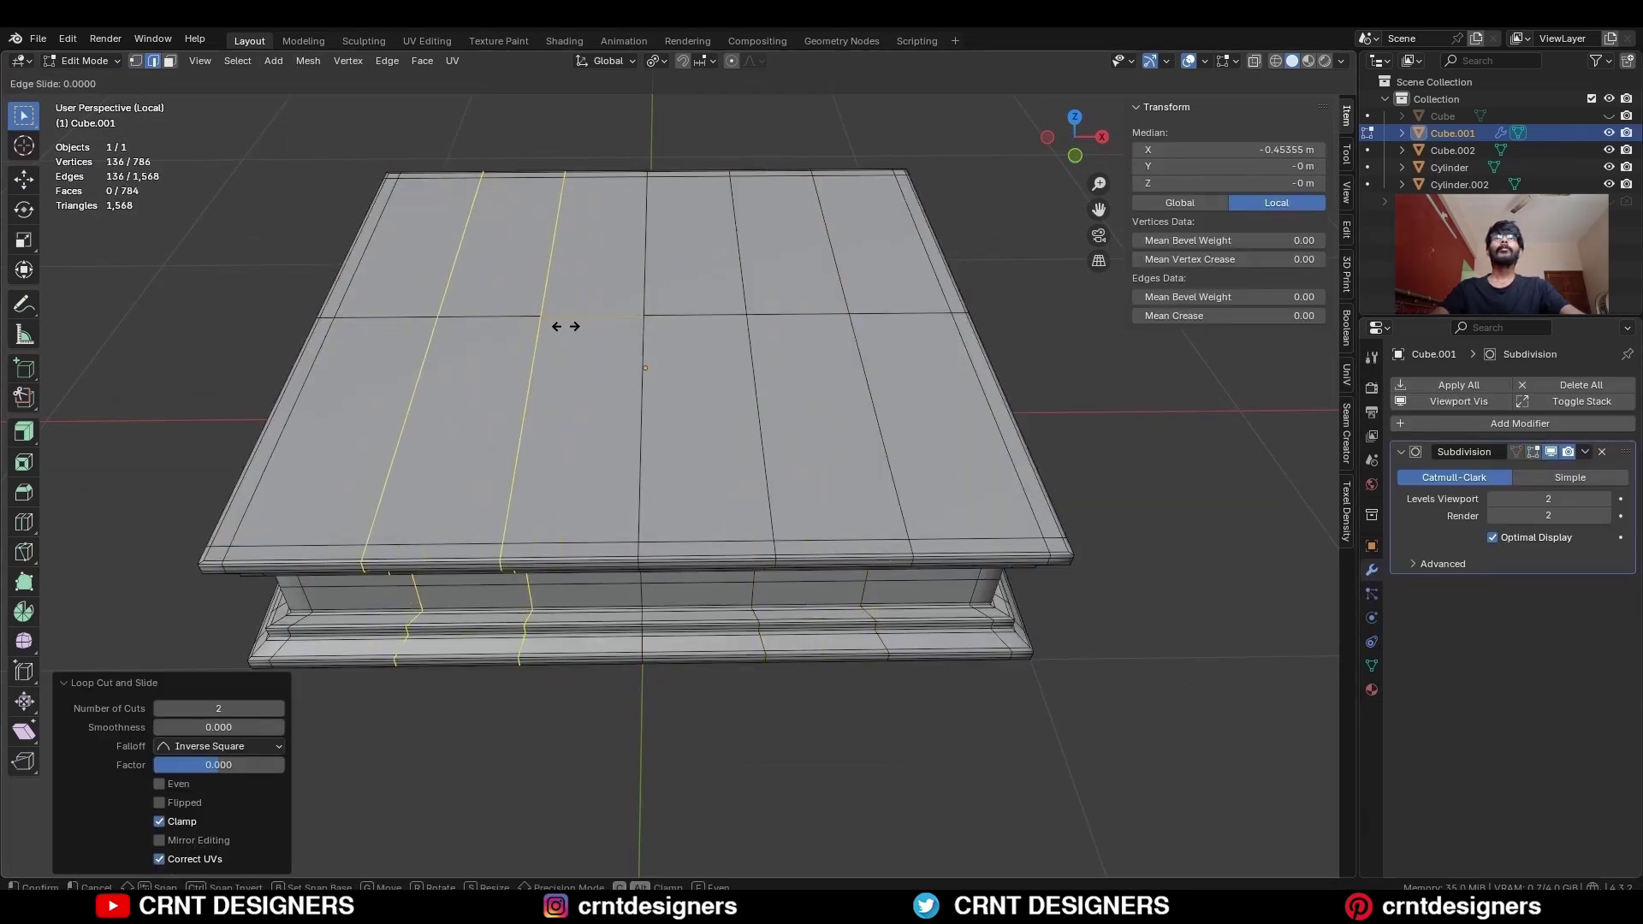
pyautogui.hotkey('ctrl', 'r')
pyautogui.click(650, 411)
pyautogui.hotkey('ctrl', 'r')
pyautogui.click(659, 231)
pyautogui.moveTo(659, 231); pyautogui.dragTo(880, 525, button='middle')
pyautogui.press('Tab')
pyautogui.hotkey('shift', 'alt', 'z')
pyautogui.hotkey('shift', 'alt', 'z')
# Add one more supporting edge loop near the base corner
pyautogui.press('Tab')
pyautogui.hotkey('ctrl', 'r')
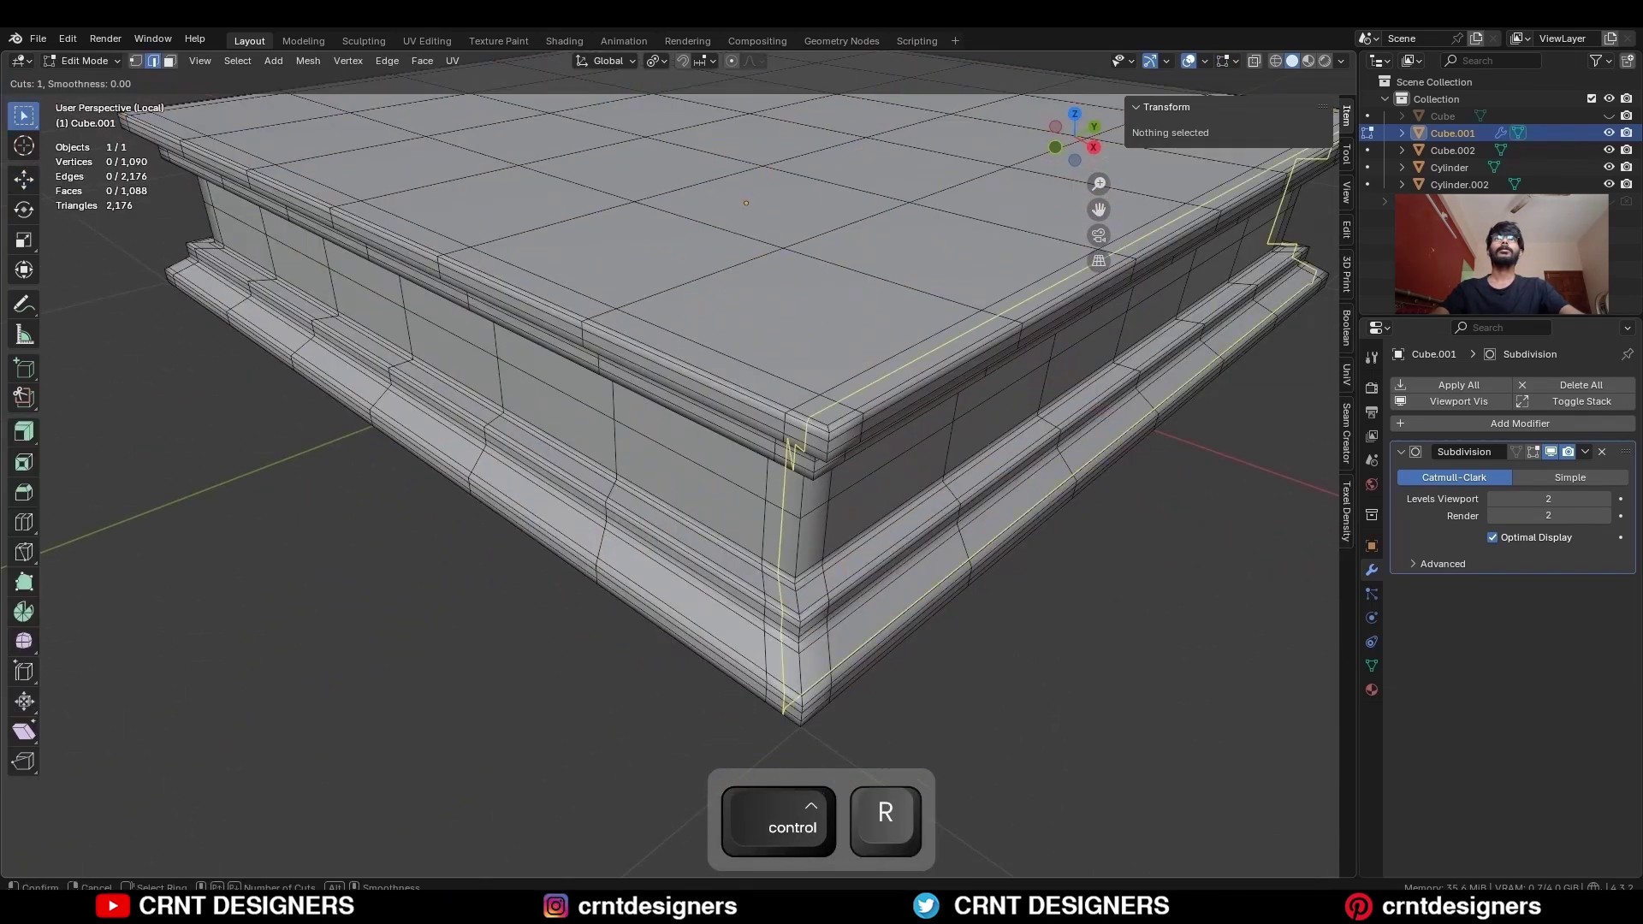
pyautogui.click(840, 462)
pyautogui.hotkey('ctrl', 'r')
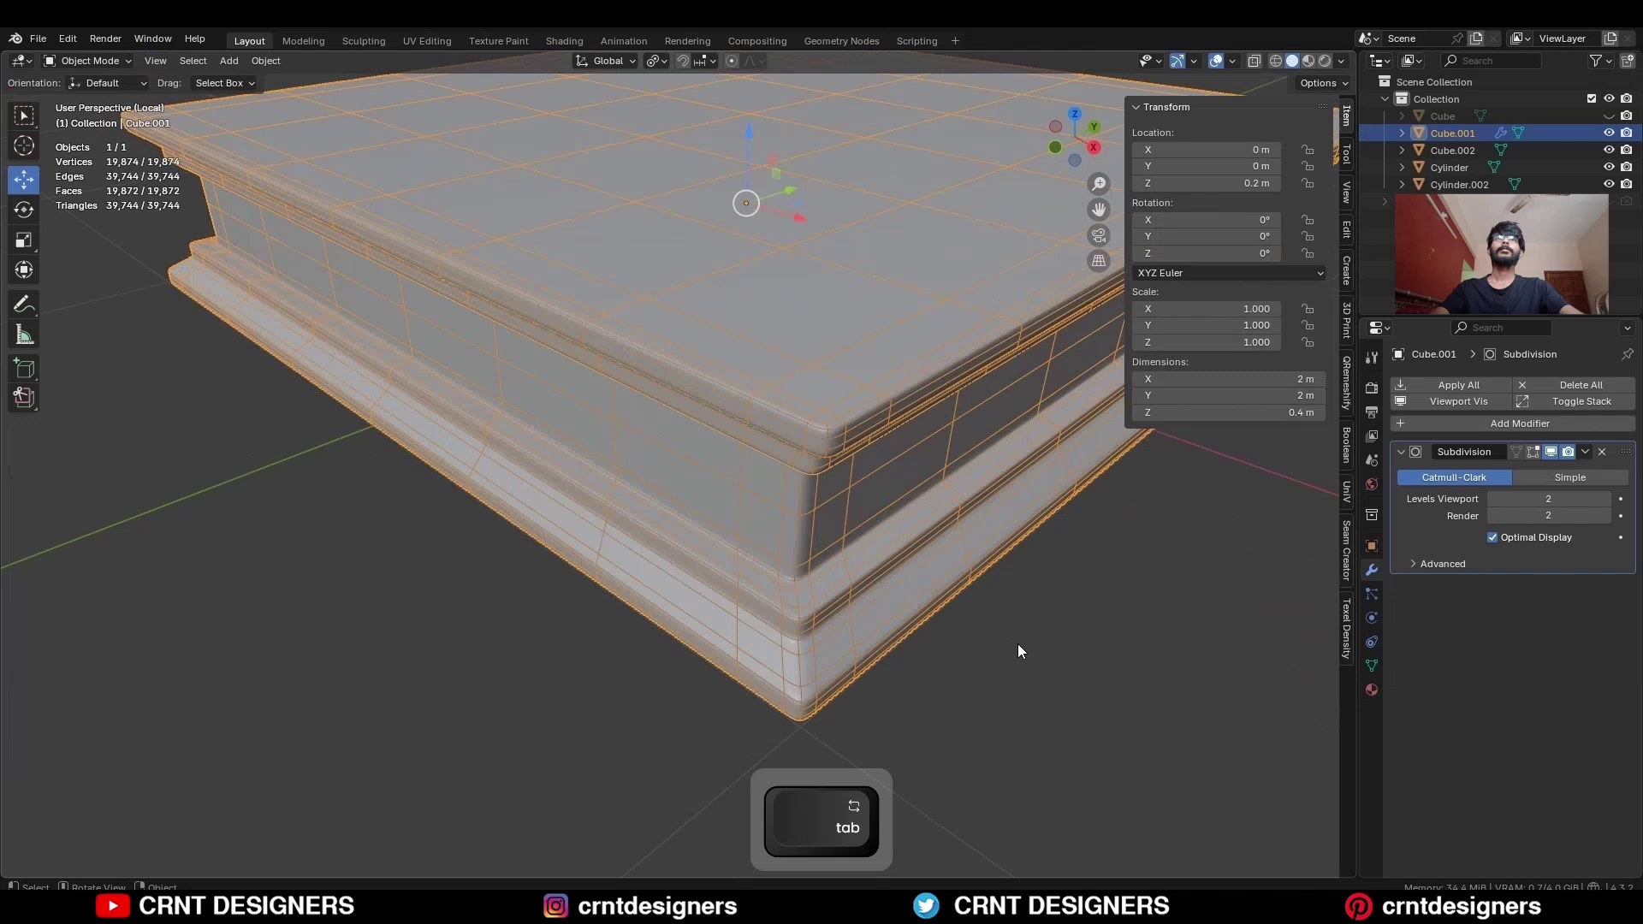
pyautogui.moveTo(1019, 653); pyautogui.dragTo(939, 653, button='middle')
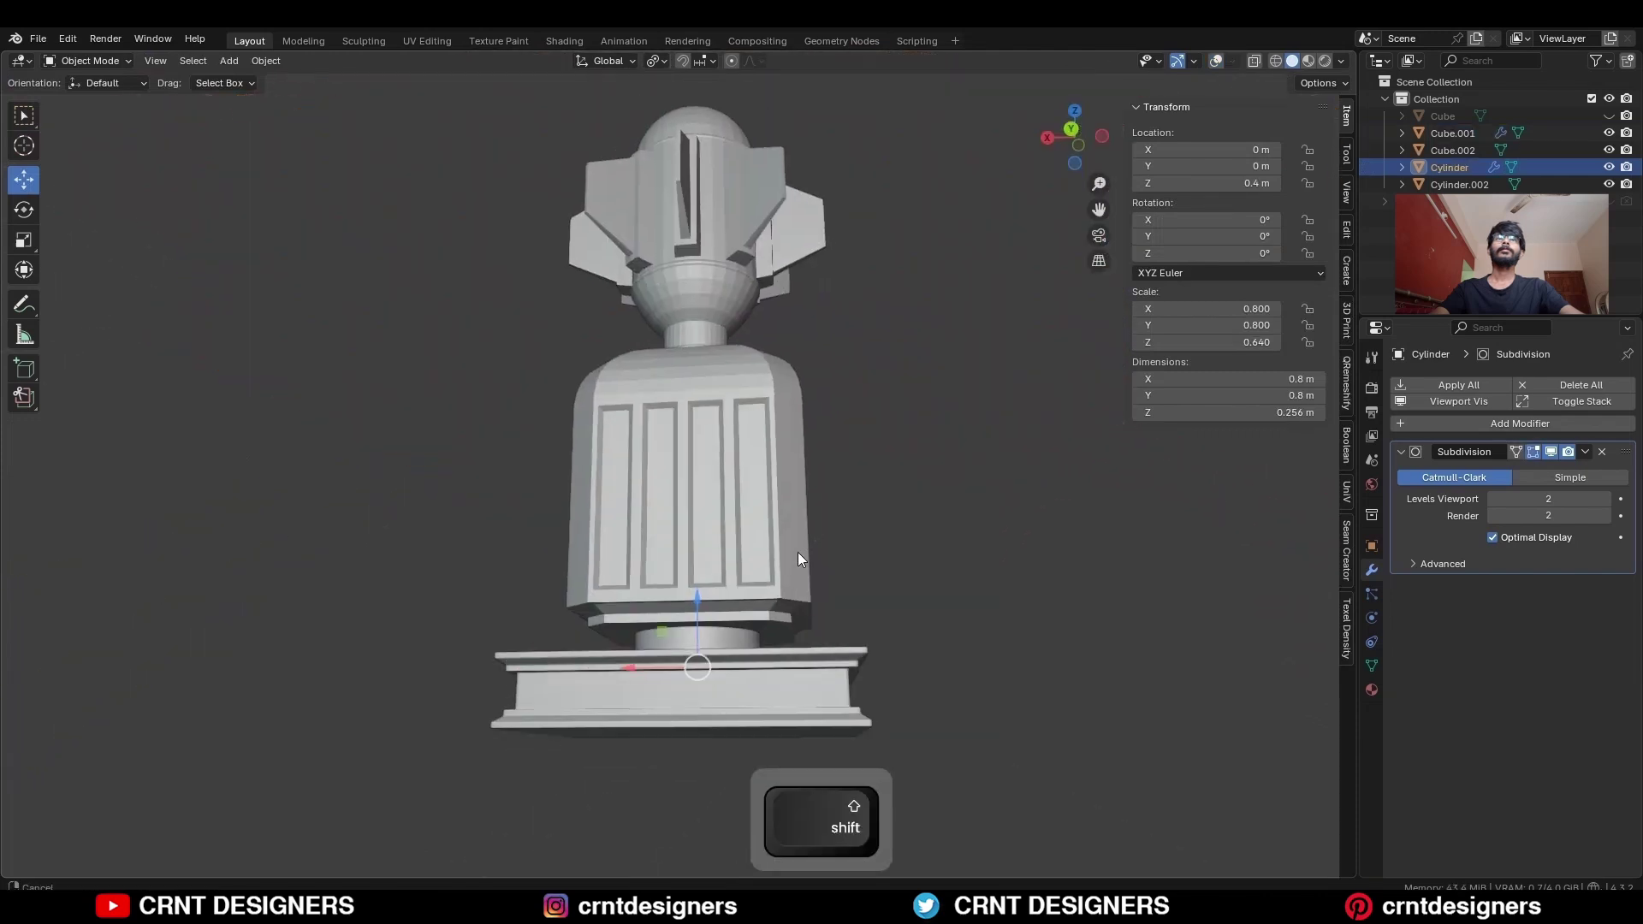
pyautogui.press('KP_Divide')
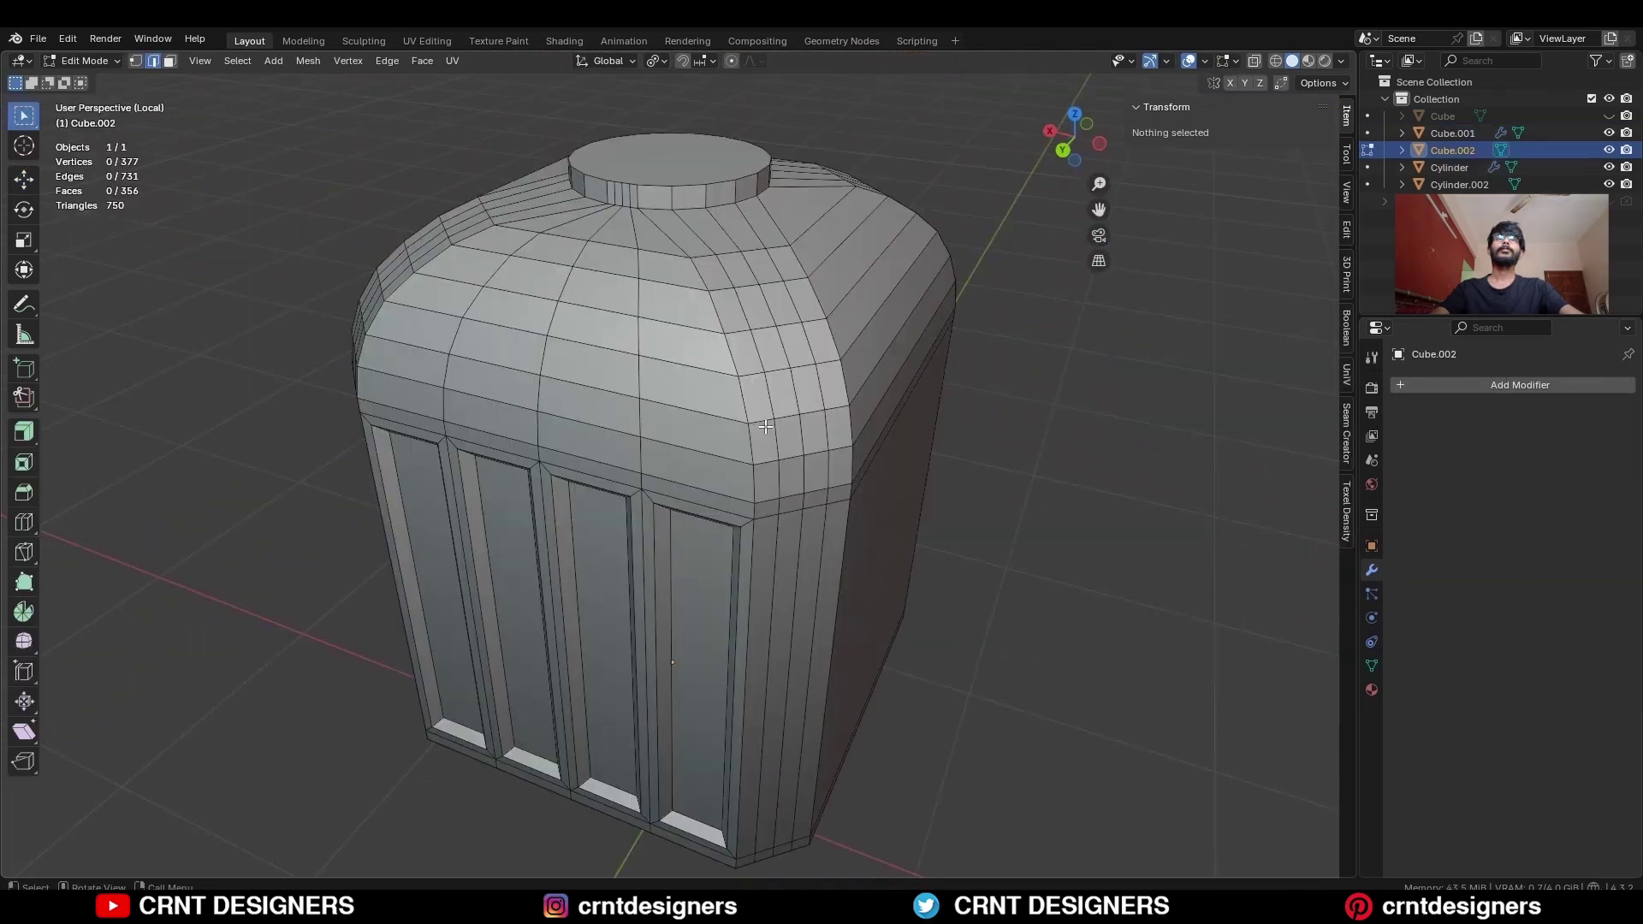
# Edge-slide a loop on the panelled body to a new position
pyautogui.keyDown('alt'); pyautogui.click(764, 397); pyautogui.keyUp('alt')
pyautogui.press('g')
pyautogui.press('g')
pyautogui.moveTo(764, 396); pyautogui.dragTo(732, 432, button='middle')
pyautogui.click(770, 378)
# Delete a vertical strip of faces and the body's top cap face
pyautogui.press('3')
pyautogui.keyDown('alt'); pyautogui.click(752, 418); pyautogui.keyUp('alt')
pyautogui.press('x')
pyautogui.click(752, 418)
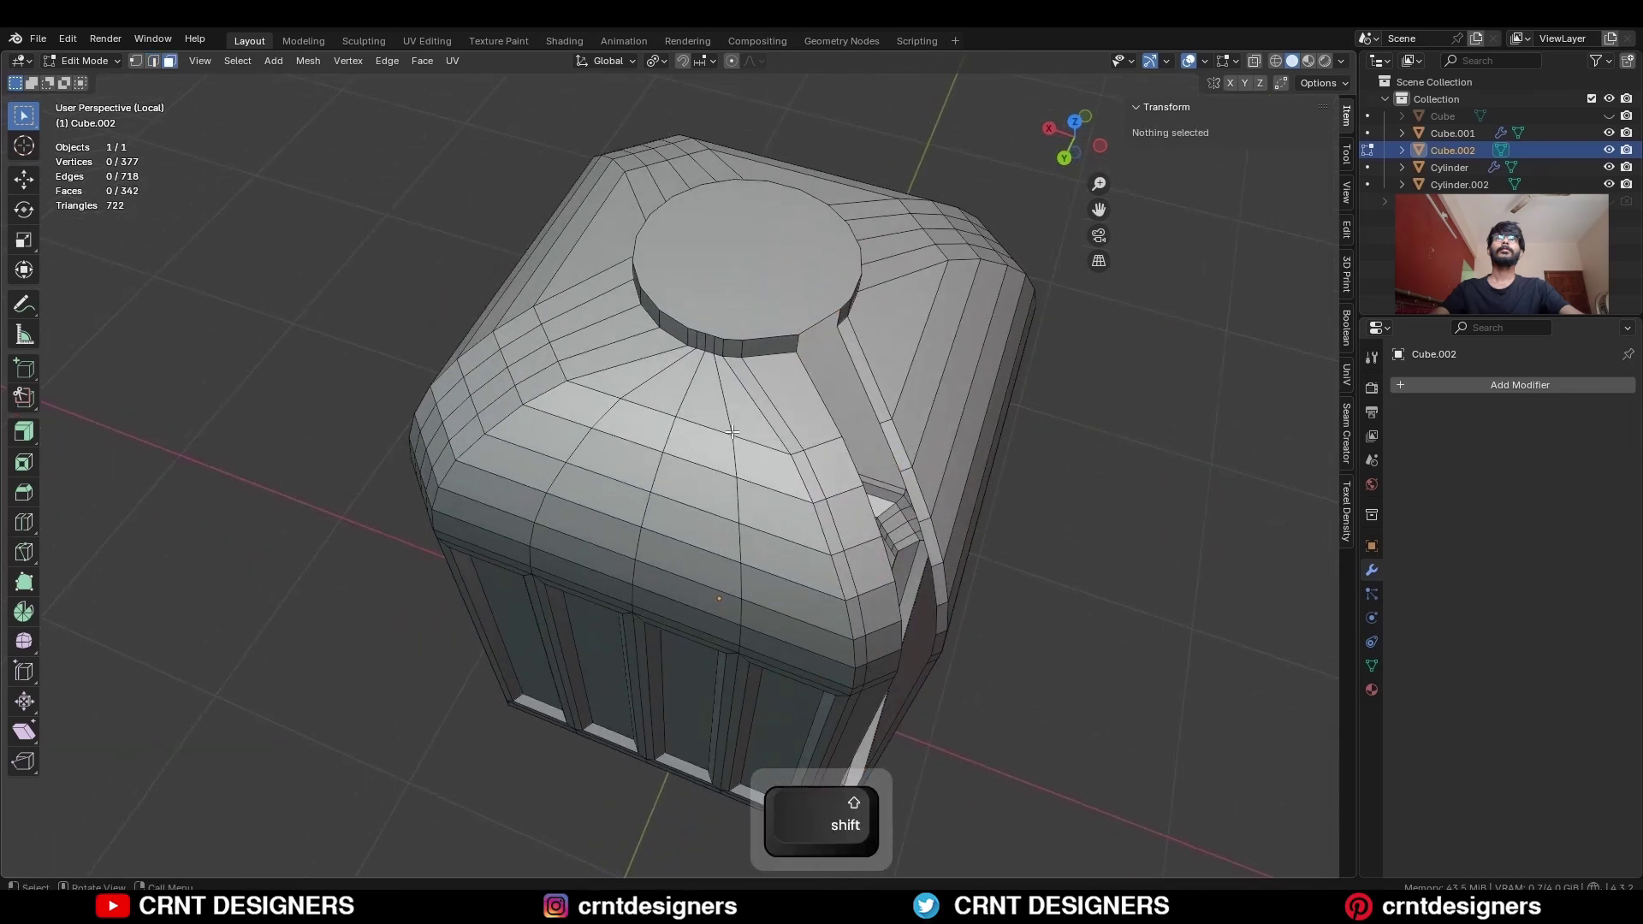
pyautogui.keyDown('shift'); pyautogui.click(744, 248); pyautogui.keyUp('shift')
pyautogui.press('x')
pyautogui.click(744, 250)
# Select the whole body mesh and apply an operation from the Vertex menu
pyautogui.moveTo(744, 250); pyautogui.dragTo(610, 310, button='middle')
pyautogui.press('a')
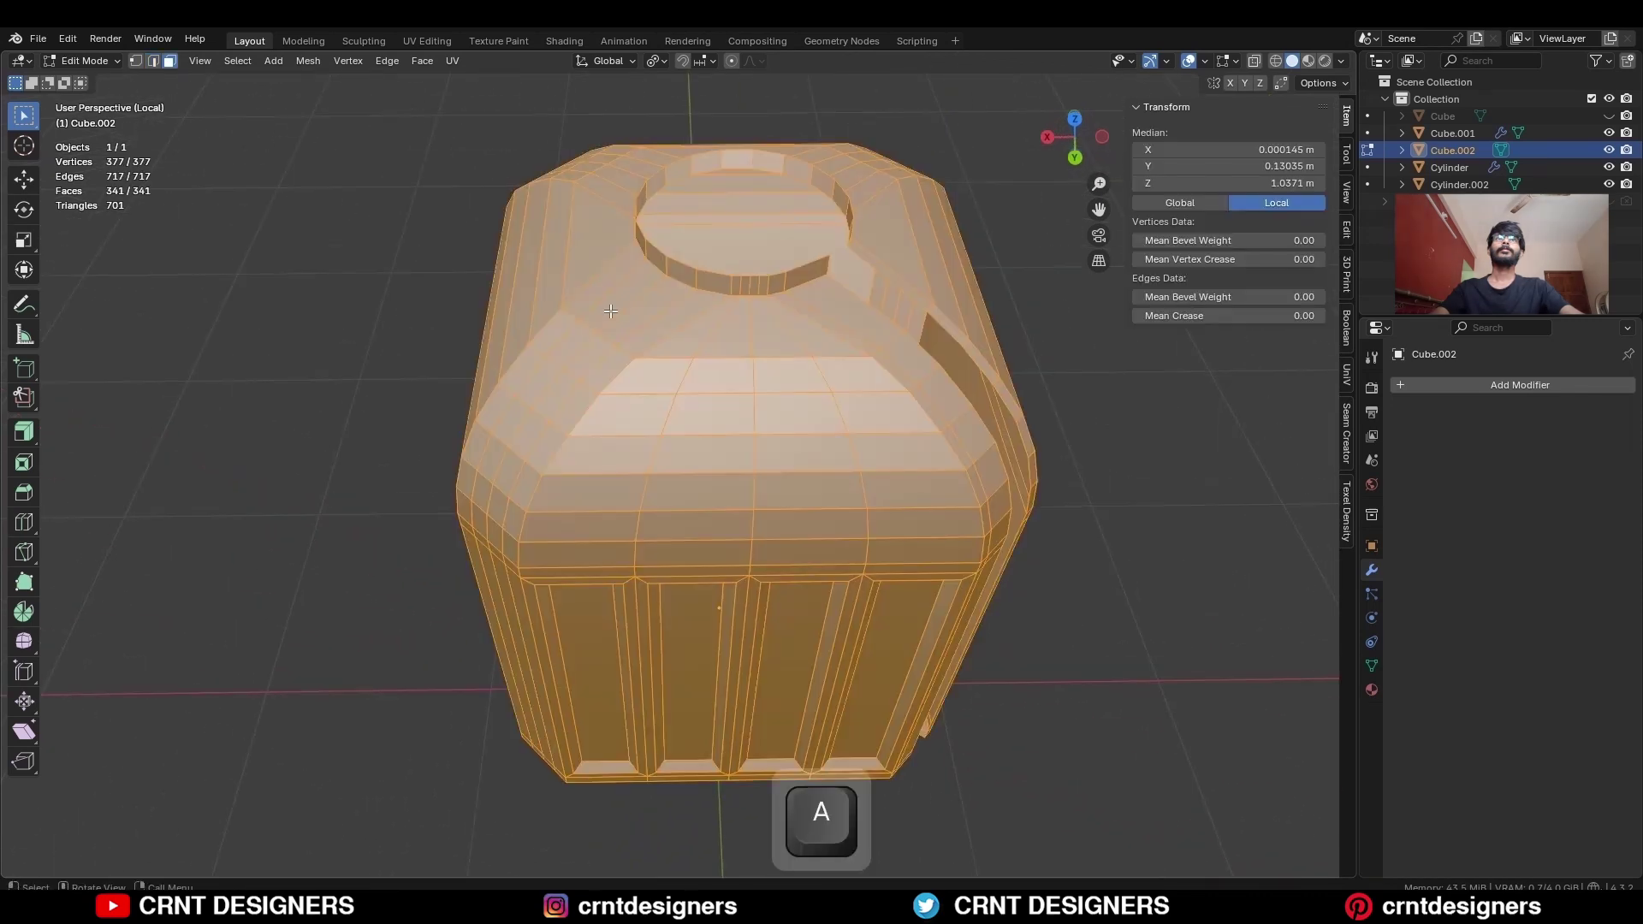
pyautogui.click(336, 60)
pyautogui.click(363, 295)
# In top view, hide part of the mesh and delete the other sides' faces, leaving one piece
pyautogui.moveTo(1075, 141); pyautogui.dragTo(1063, 130)
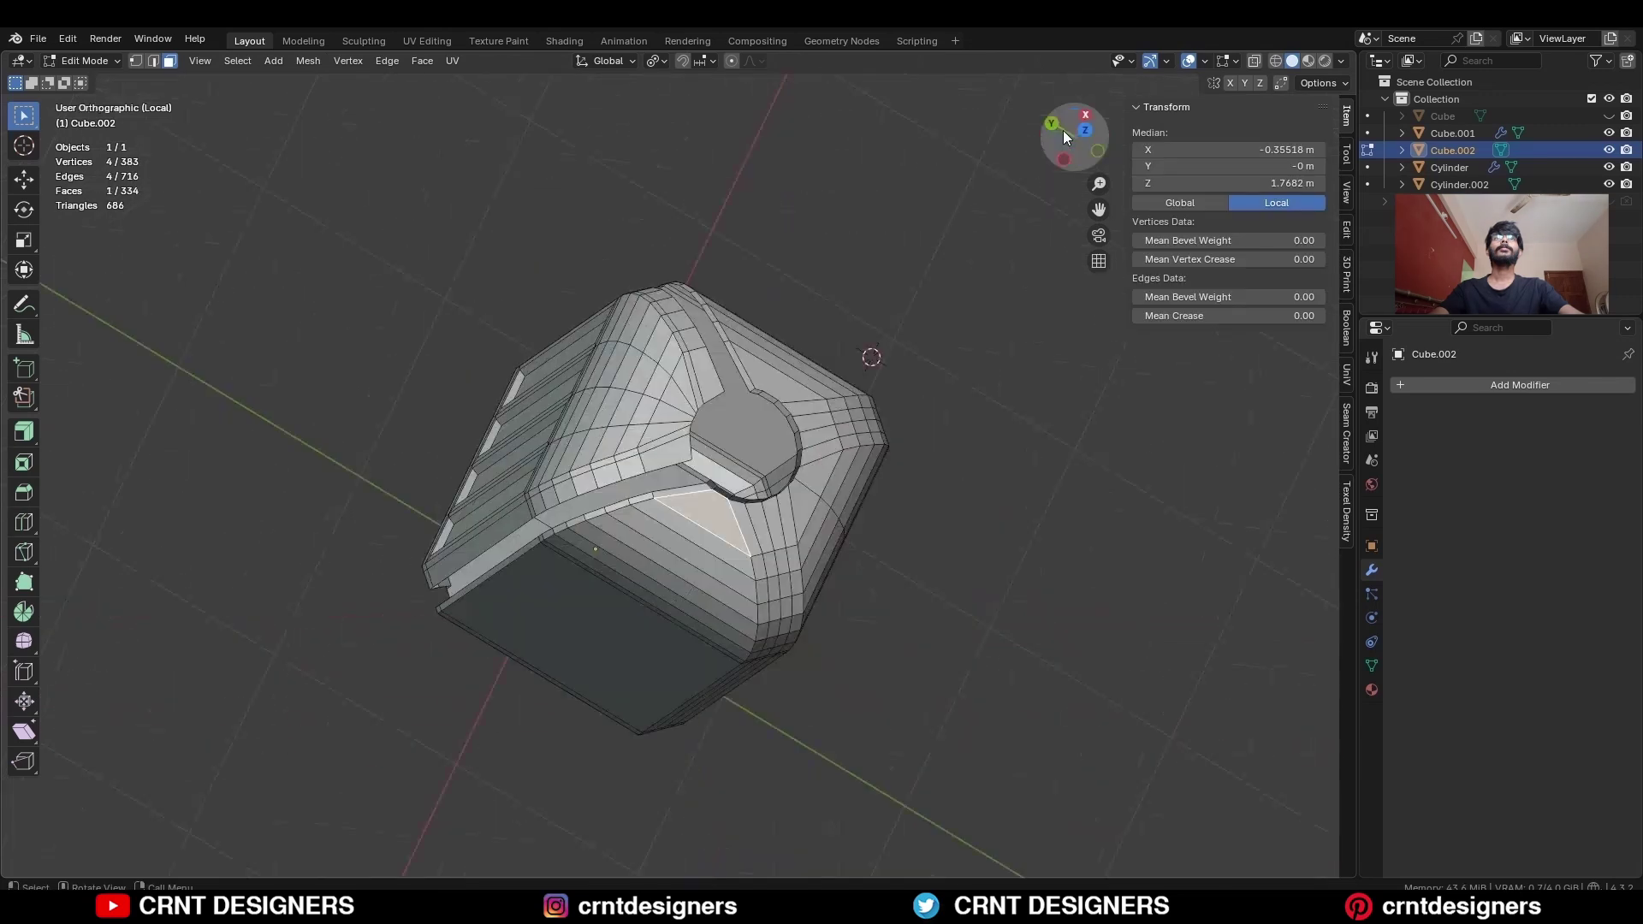
pyautogui.click(1085, 130)
pyautogui.moveTo(965, 433); pyautogui.dragTo(439, 652)
pyautogui.press('h')
pyautogui.click(770, 385)
pyautogui.press('ctrl+KP_Add')
pyautogui.press('x')
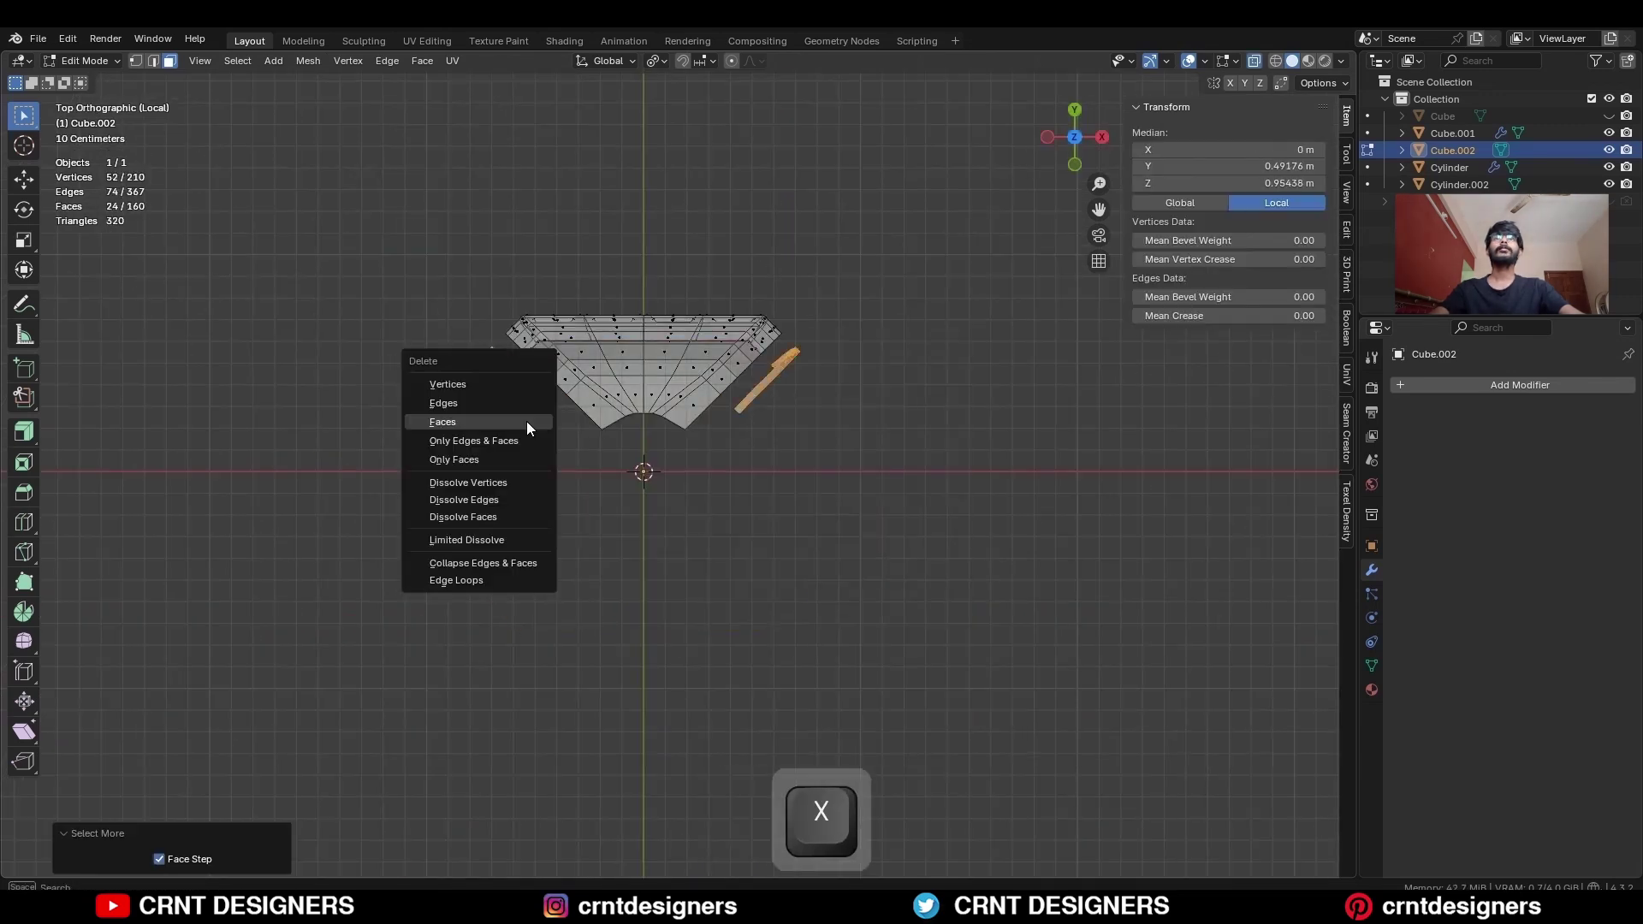
pyautogui.click(526, 421)
# Rotate the remaining four-panel piece 180° around Z and apply its rotation
pyautogui.press('Tab')
pyautogui.press('r')
pyautogui.click(529, 468)
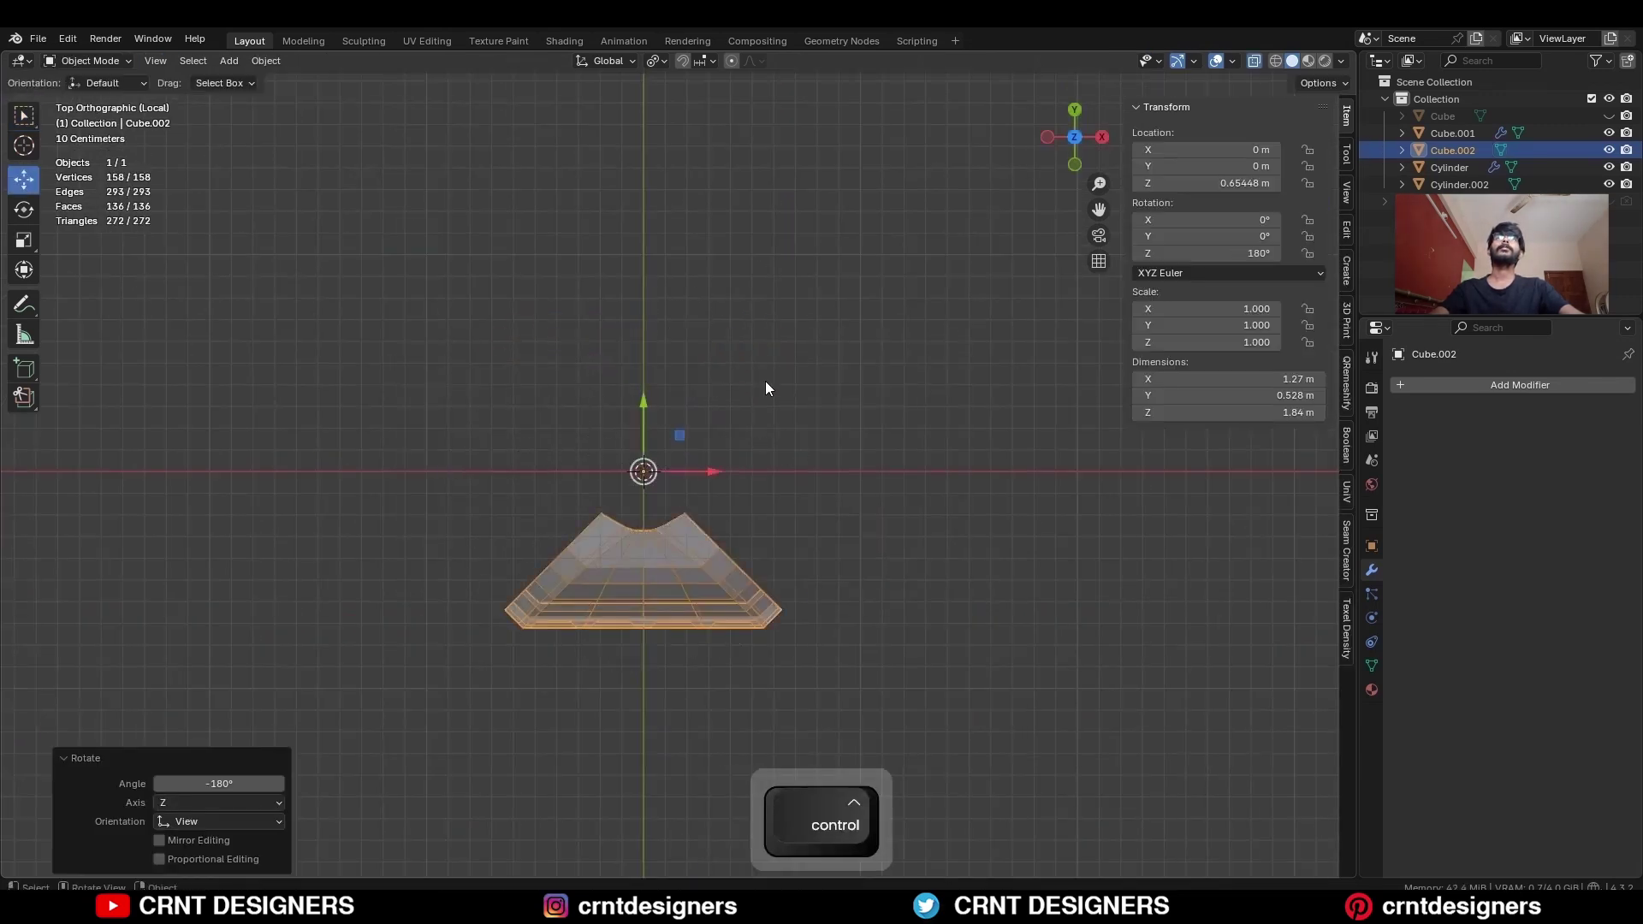
pyautogui.hotkey('alt', 'z')
pyautogui.hotkey('ctrl', 'a')
pyautogui.click(721, 526)
pyautogui.moveTo(721, 526); pyautogui.dragTo(690, 485, button='middle')
pyautogui.scroll(5, 756, 441)
# Add a level-2 Subdivision Surface to the side piece with Ctrl+2
pyautogui.hotkey('ctrl', '2')
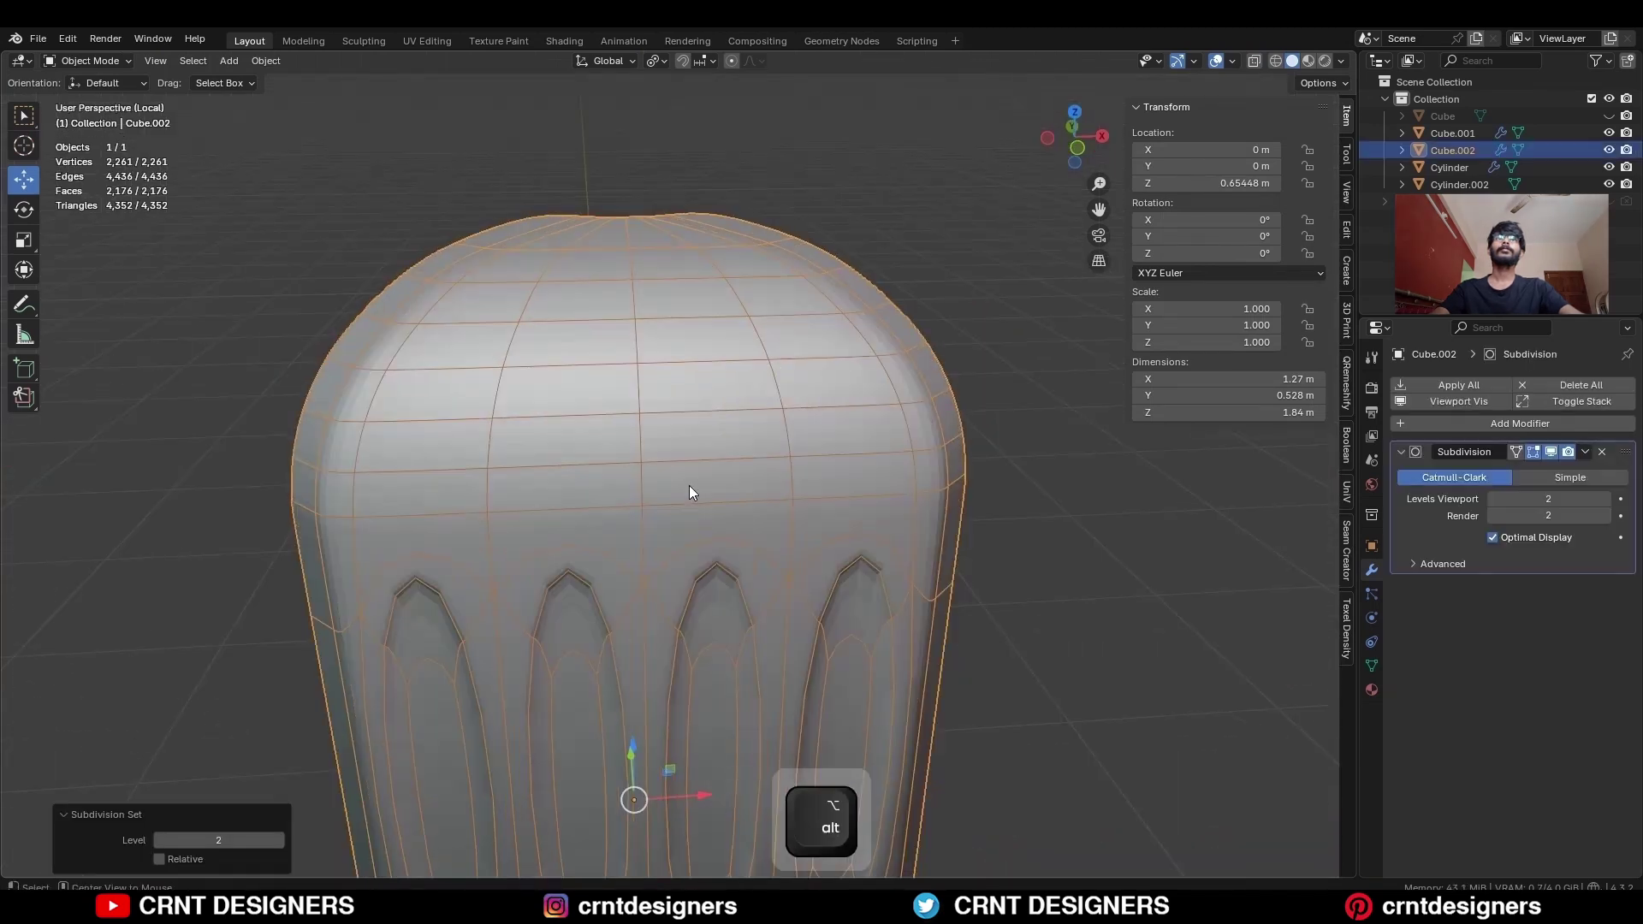
pyautogui.scroll(-5, 690, 492)
pyautogui.hotkey('alt', 'shift', 'z')
pyautogui.moveTo(727, 552); pyautogui.dragTo(695, 592, button='middle')
pyautogui.scroll(5, 670, 652)
# Bevel the piece's bottom edge loop
pyautogui.press('Tab')
pyautogui.press('2')
pyautogui.keyDown('alt'); pyautogui.click(664, 634); pyautogui.keyUp('alt')
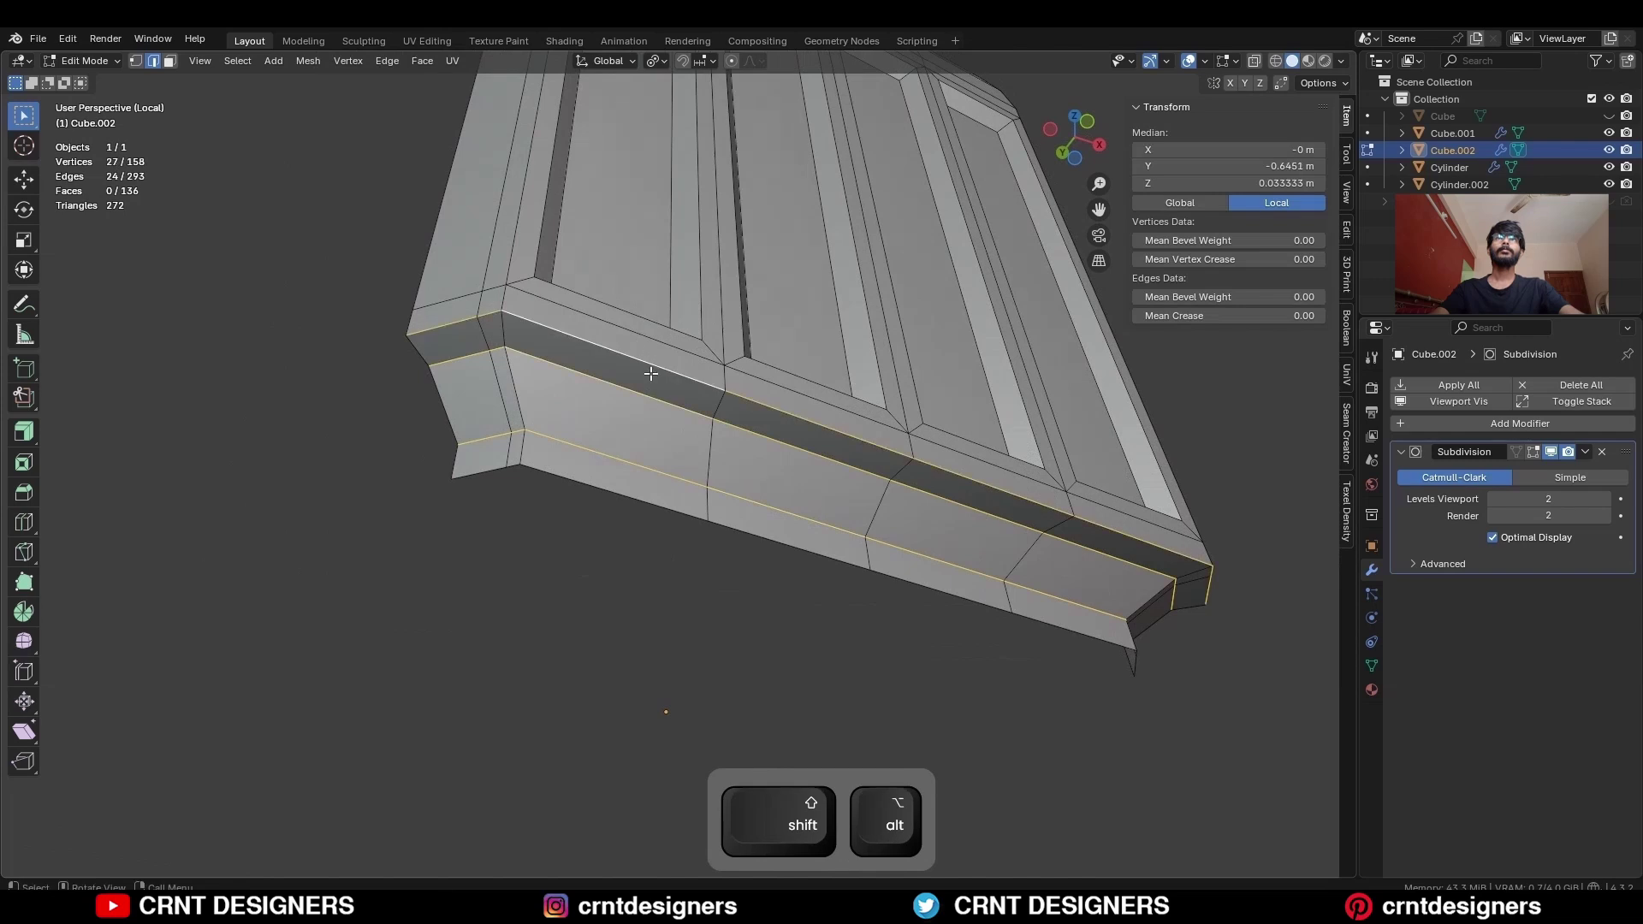
pyautogui.moveTo(651, 374); pyautogui.dragTo(773, 408, button='middle')
pyautogui.hotkey('ctrl', 'b')
pyautogui.click(682, 598)
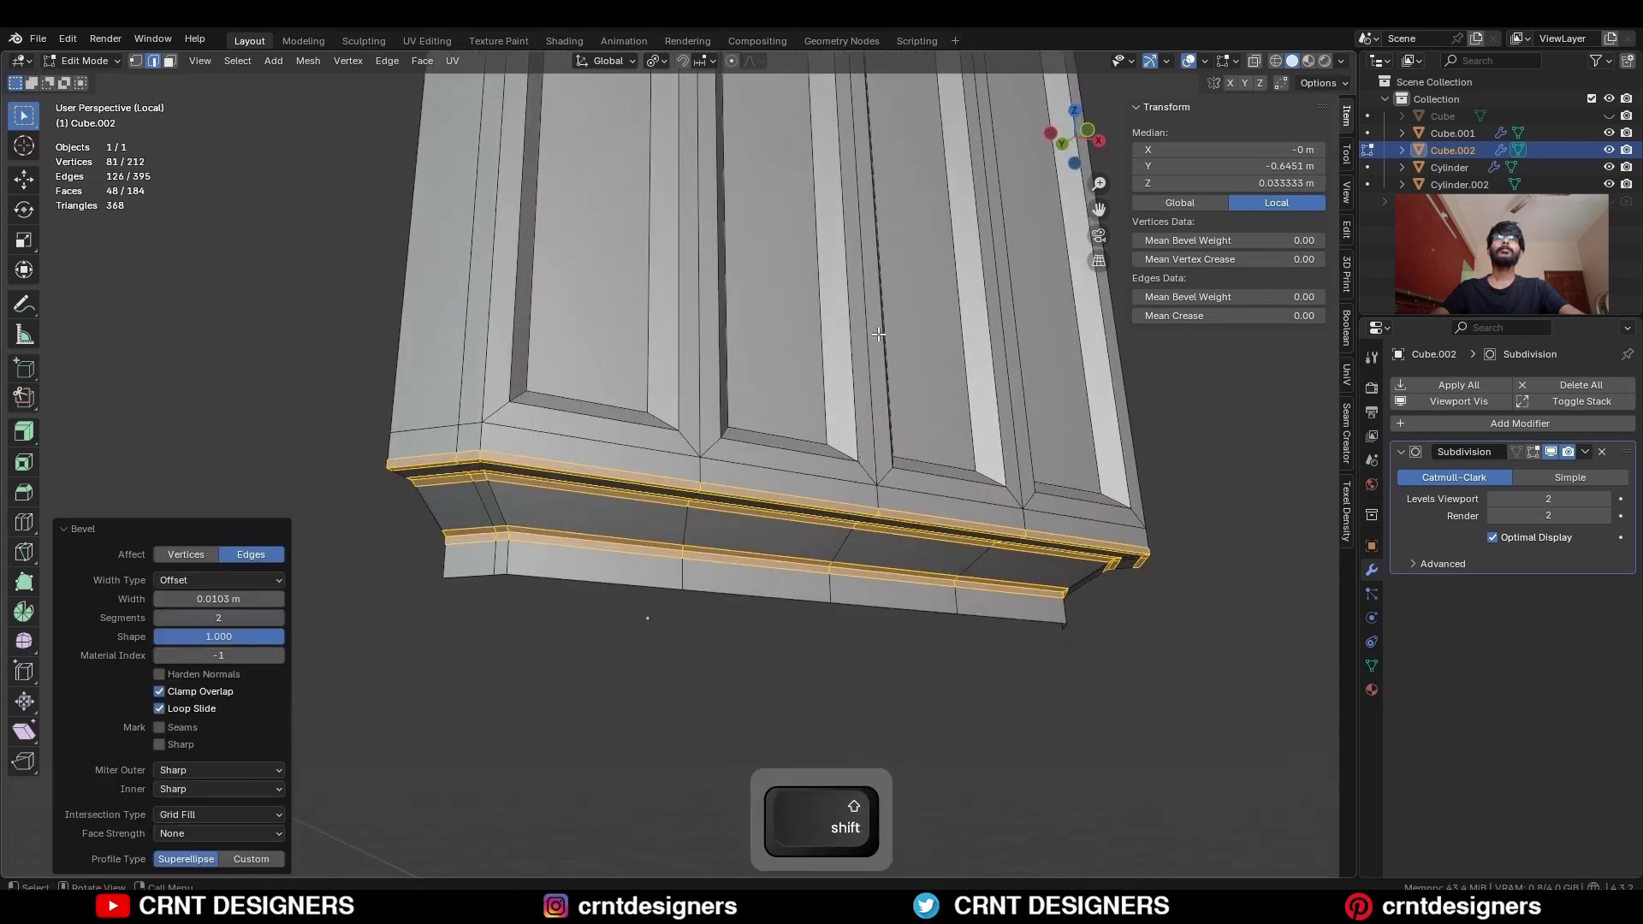
pyautogui.click(682, 592)
pyautogui.scroll(3, 682, 598)
pyautogui.moveTo(682, 598); pyautogui.dragTo(725, 500, button='middle')
# Add a supporting loop cut through the bottom faces
pyautogui.hotkey('ctrl', 'r')
pyautogui.click(797, 454)
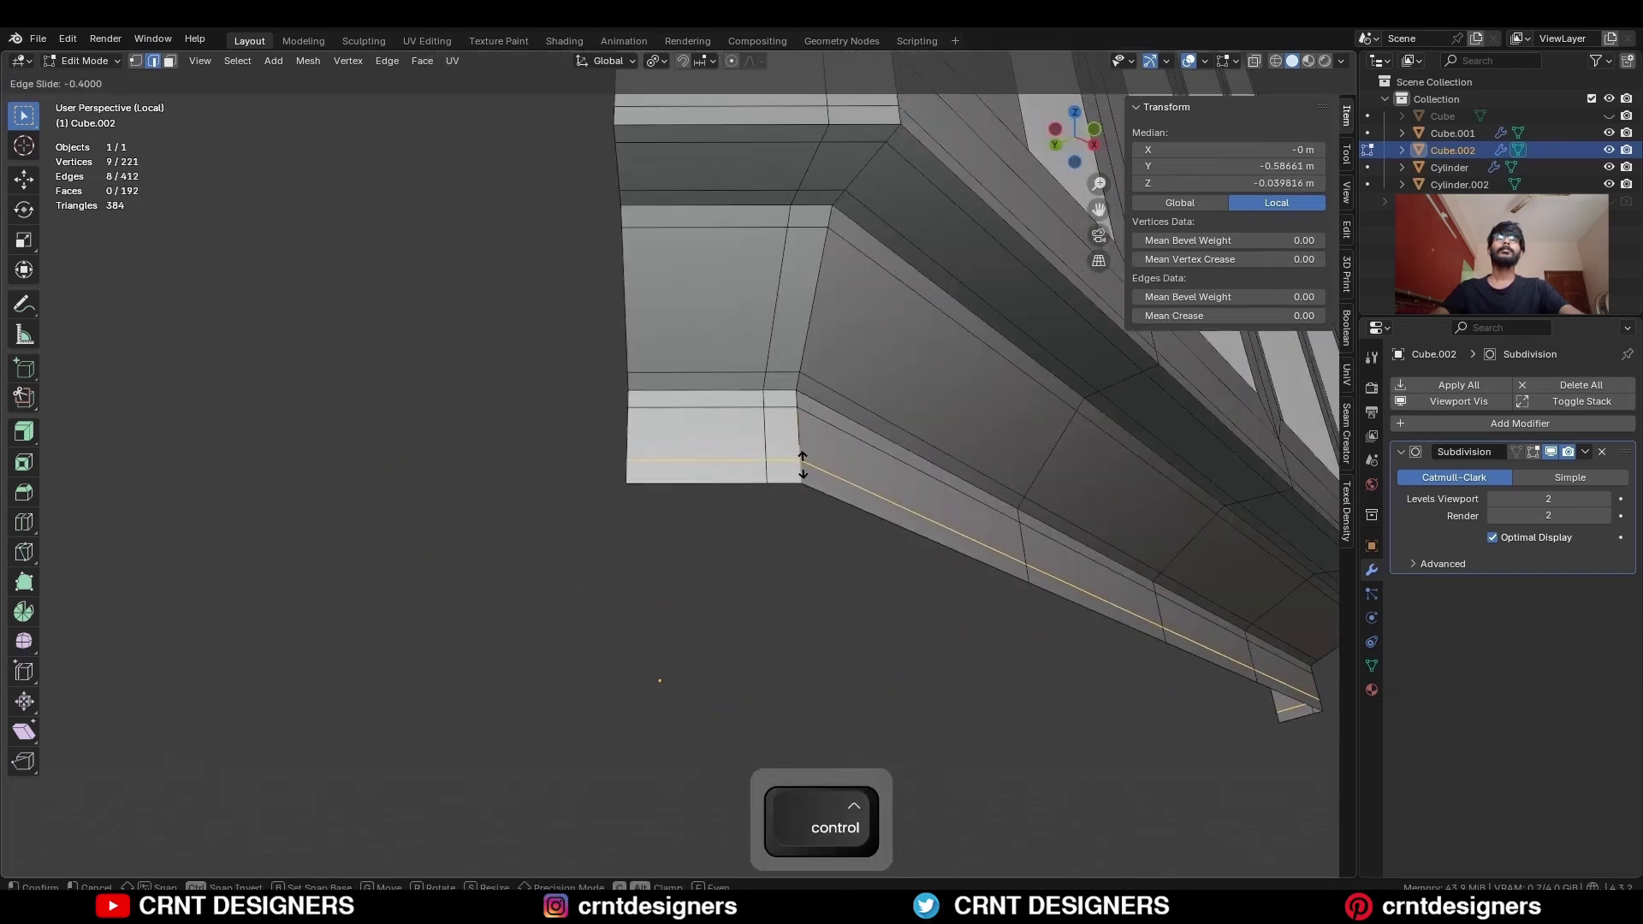
pyautogui.click(802, 463)
pyautogui.click(759, 590)
pyautogui.moveTo(760, 591); pyautogui.dragTo(551, 562, button='middle')
pyautogui.scroll(2, 552, 562)
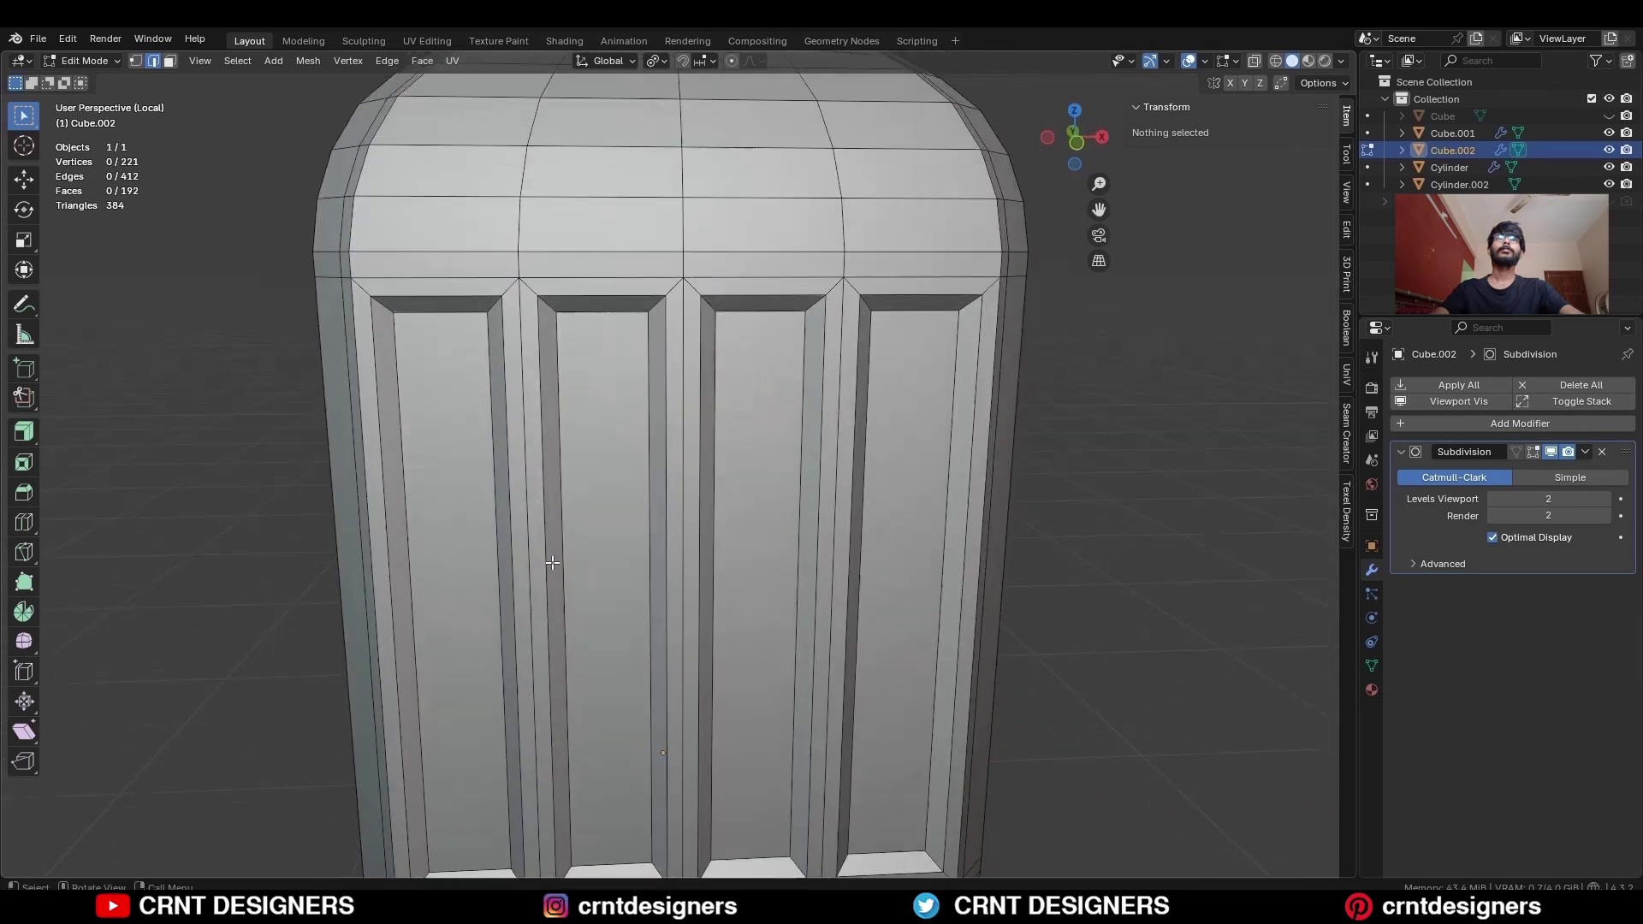
pyautogui.scroll(-3, 552, 562)
# Add horizontal support loop cuts near the base
pyautogui.hotkey('ctrl', 'r')
pyautogui.click(539, 219)
pyautogui.scroll(-2, 539, 220)
pyautogui.hotkey('ctrl', 'r')
pyautogui.click(631, 445)
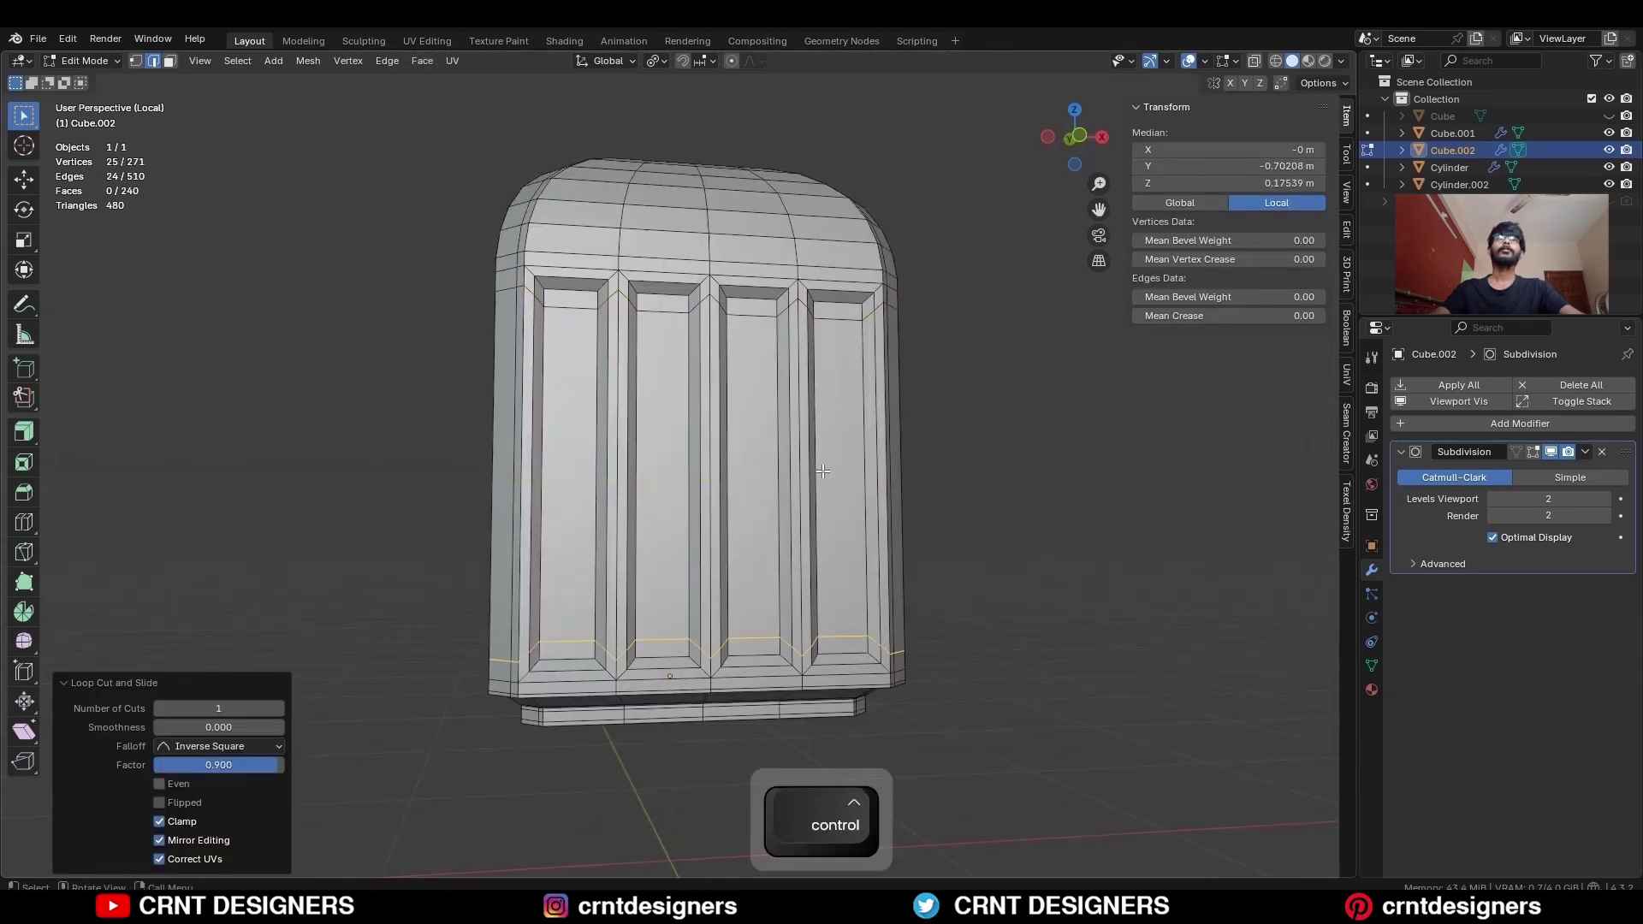
pyautogui.moveTo(823, 471); pyautogui.dragTo(685, 368, button='middle')
# Add centred vertical loop cuts through the panels
pyautogui.hotkey('ctrl', 'r')
pyautogui.click(676, 359)
pyautogui.rightClick(676, 359)
pyautogui.hotkey('ctrl', 'r')
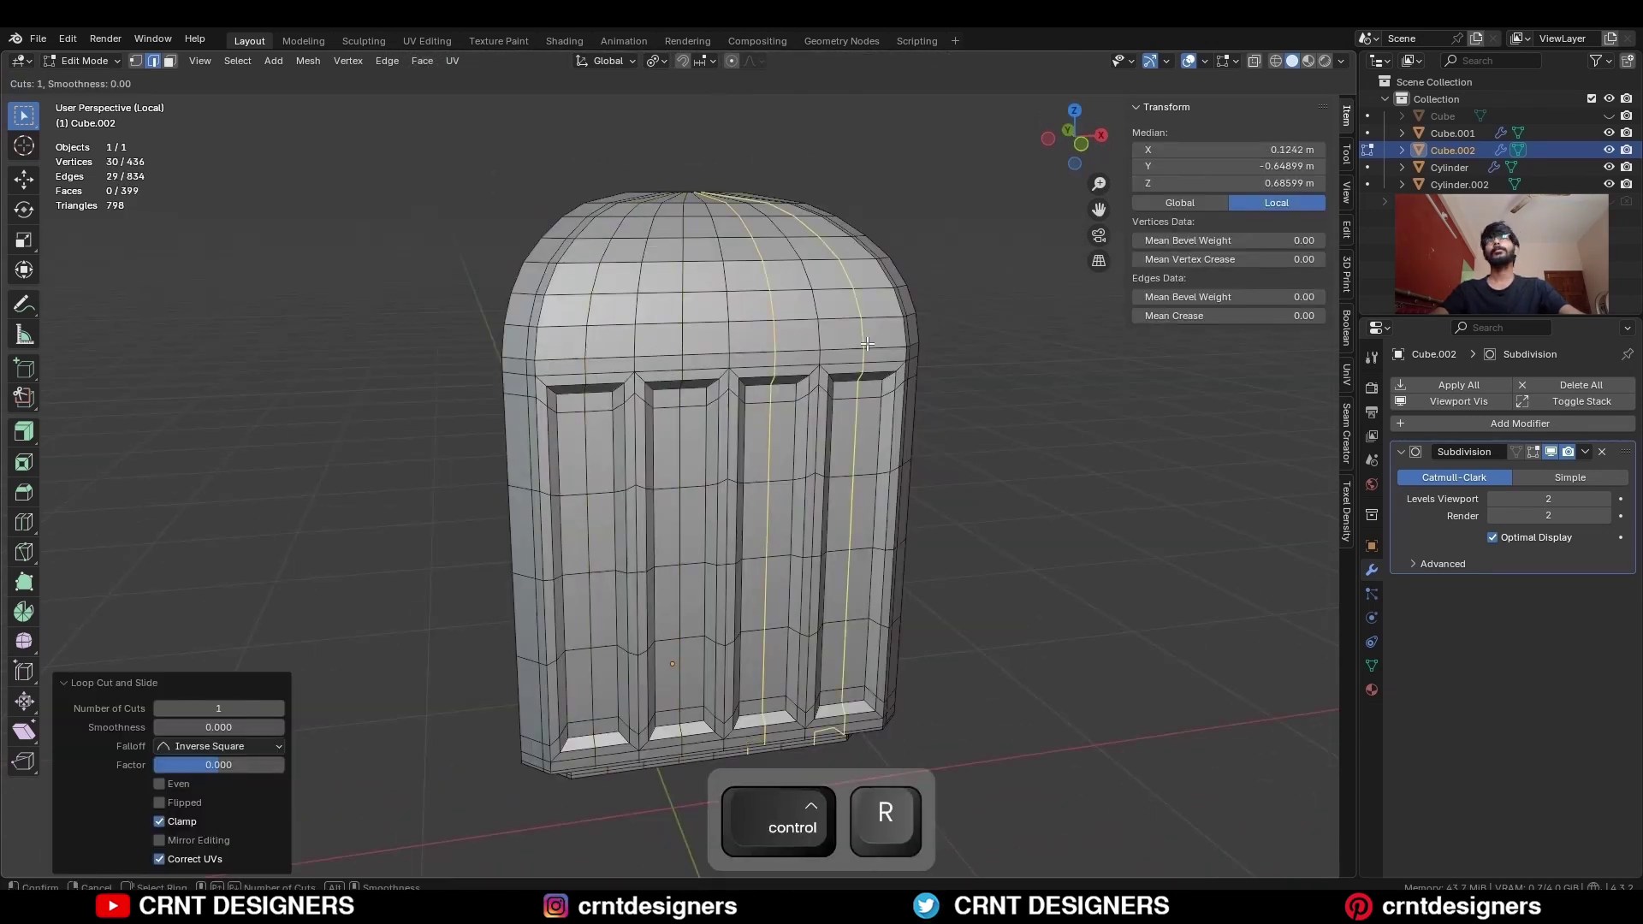
pyautogui.click(867, 343)
pyautogui.rightClick(866, 343)
pyautogui.scroll(3, 866, 343)
# Select the panel groove edge loops
pyautogui.keyDown('alt'); pyautogui.keyDown('shift'); pyautogui.click(762, 243); pyautogui.keyUp('shift'); pyautogui.keyUp('alt')
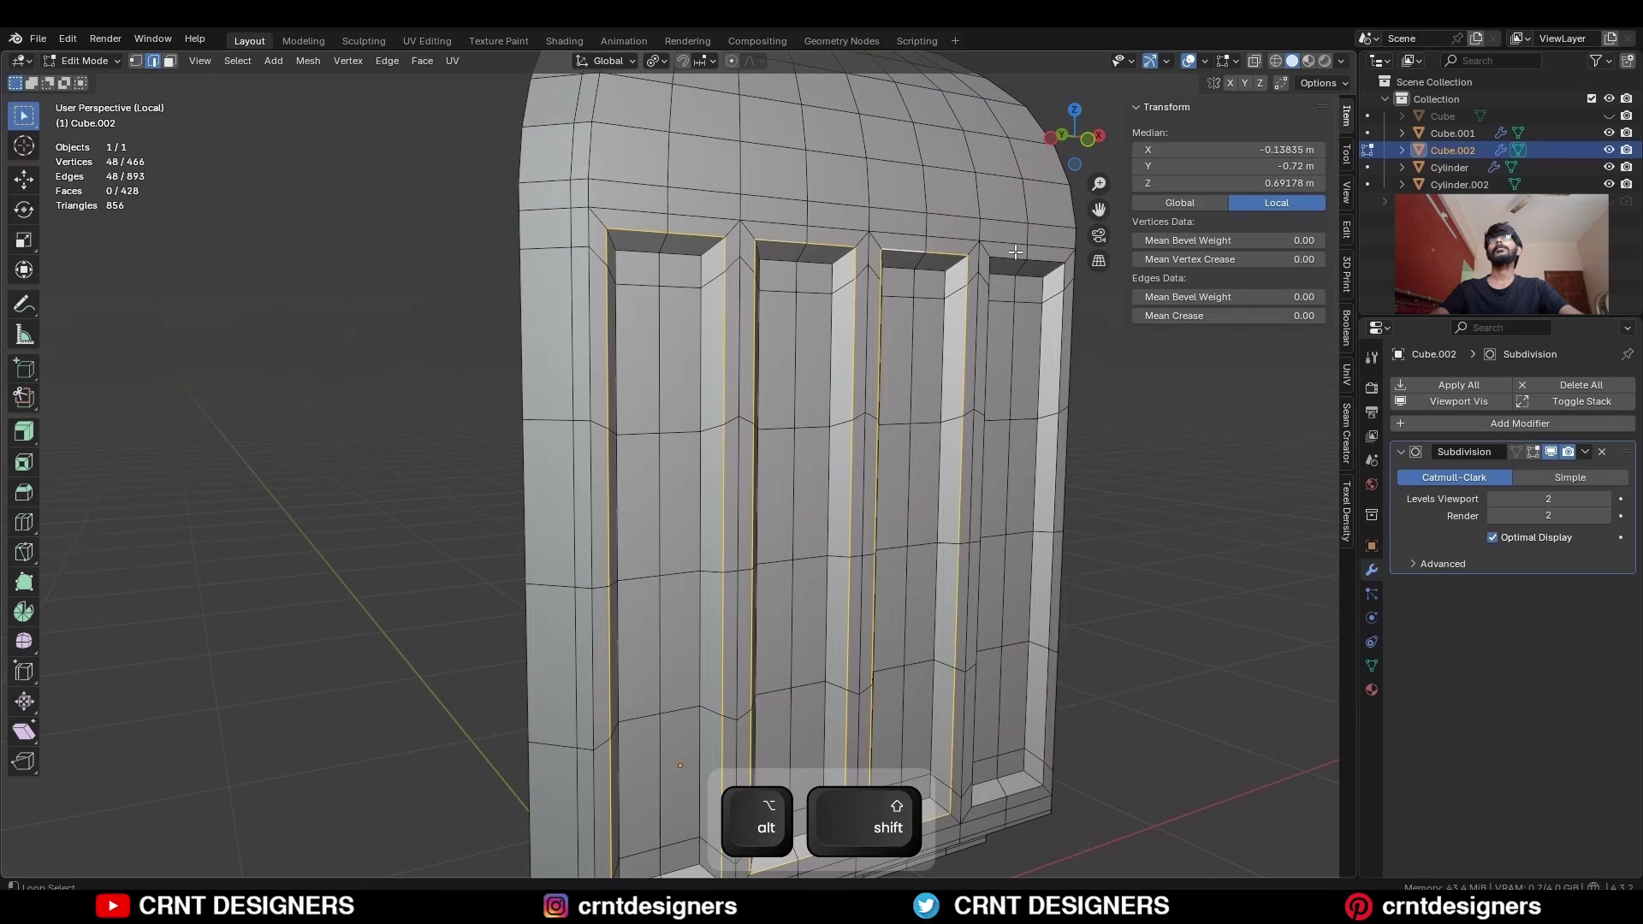
pyautogui.moveTo(1001, 328); pyautogui.dragTo(891, 653, button='middle')
pyautogui.scroll(2, 892, 653)
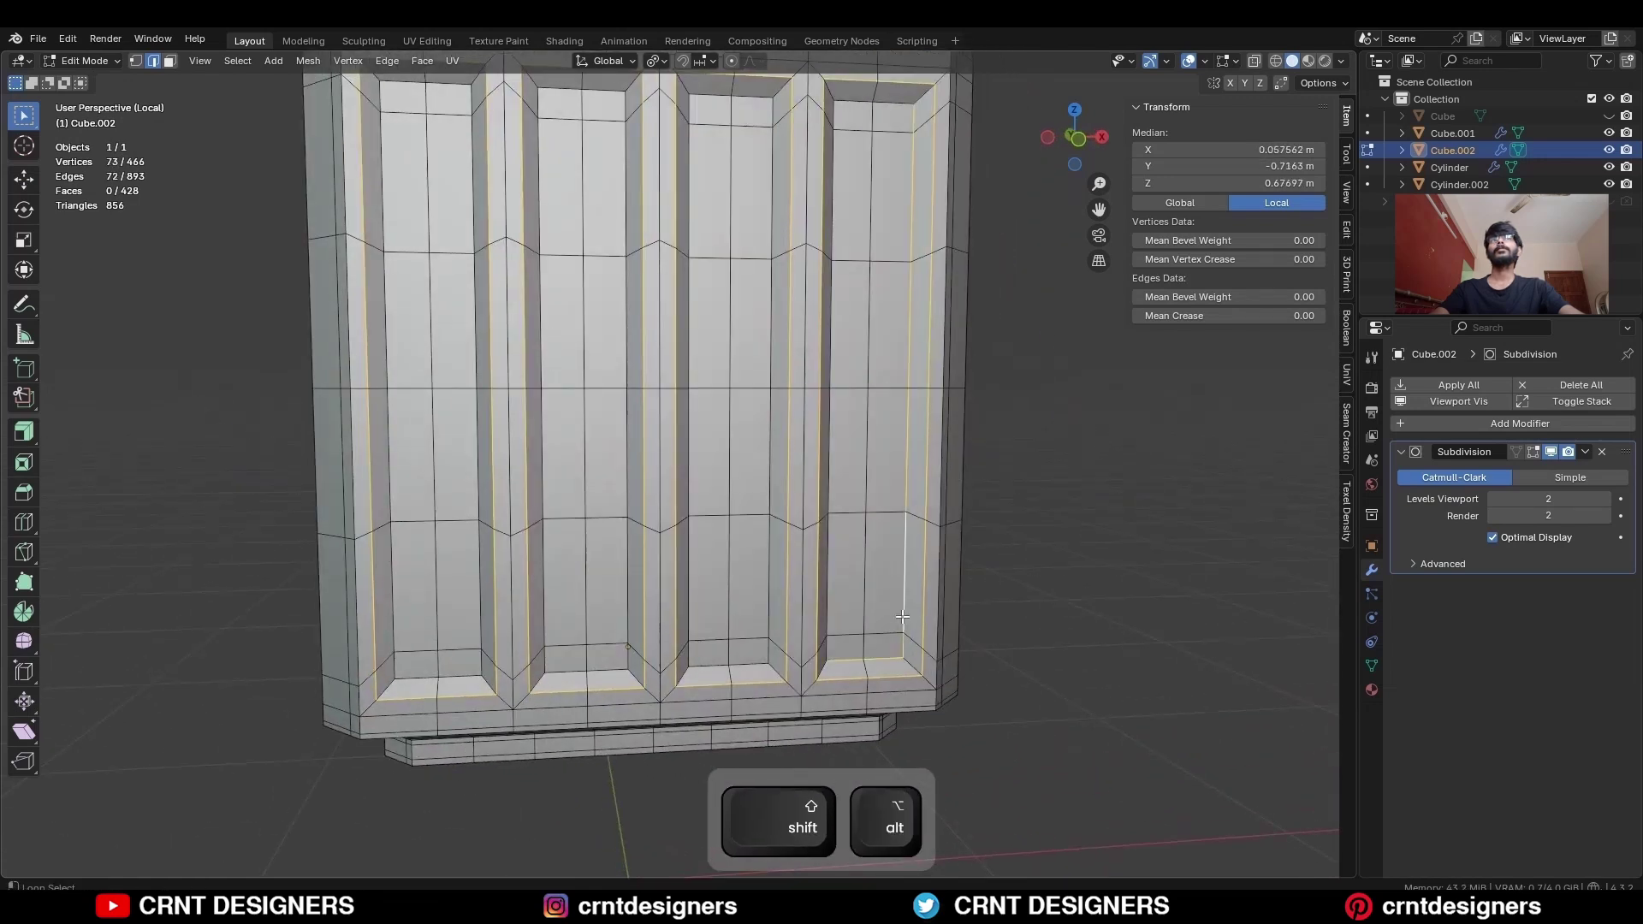
pyautogui.keyDown('alt'); pyautogui.keyDown('shift'); pyautogui.click(901, 616); pyautogui.keyUp('shift'); pyautogui.keyUp('alt')
pyautogui.scroll(-3, 902, 616)
pyautogui.scroll(2, 789, 291)
# Extend the selection to edges with similar face angles, bevel the grooves, and exit Edit Mode
pyautogui.hotkey('shift', 'g')
pyautogui.click(753, 345)
pyautogui.scroll(-3, 753, 346)
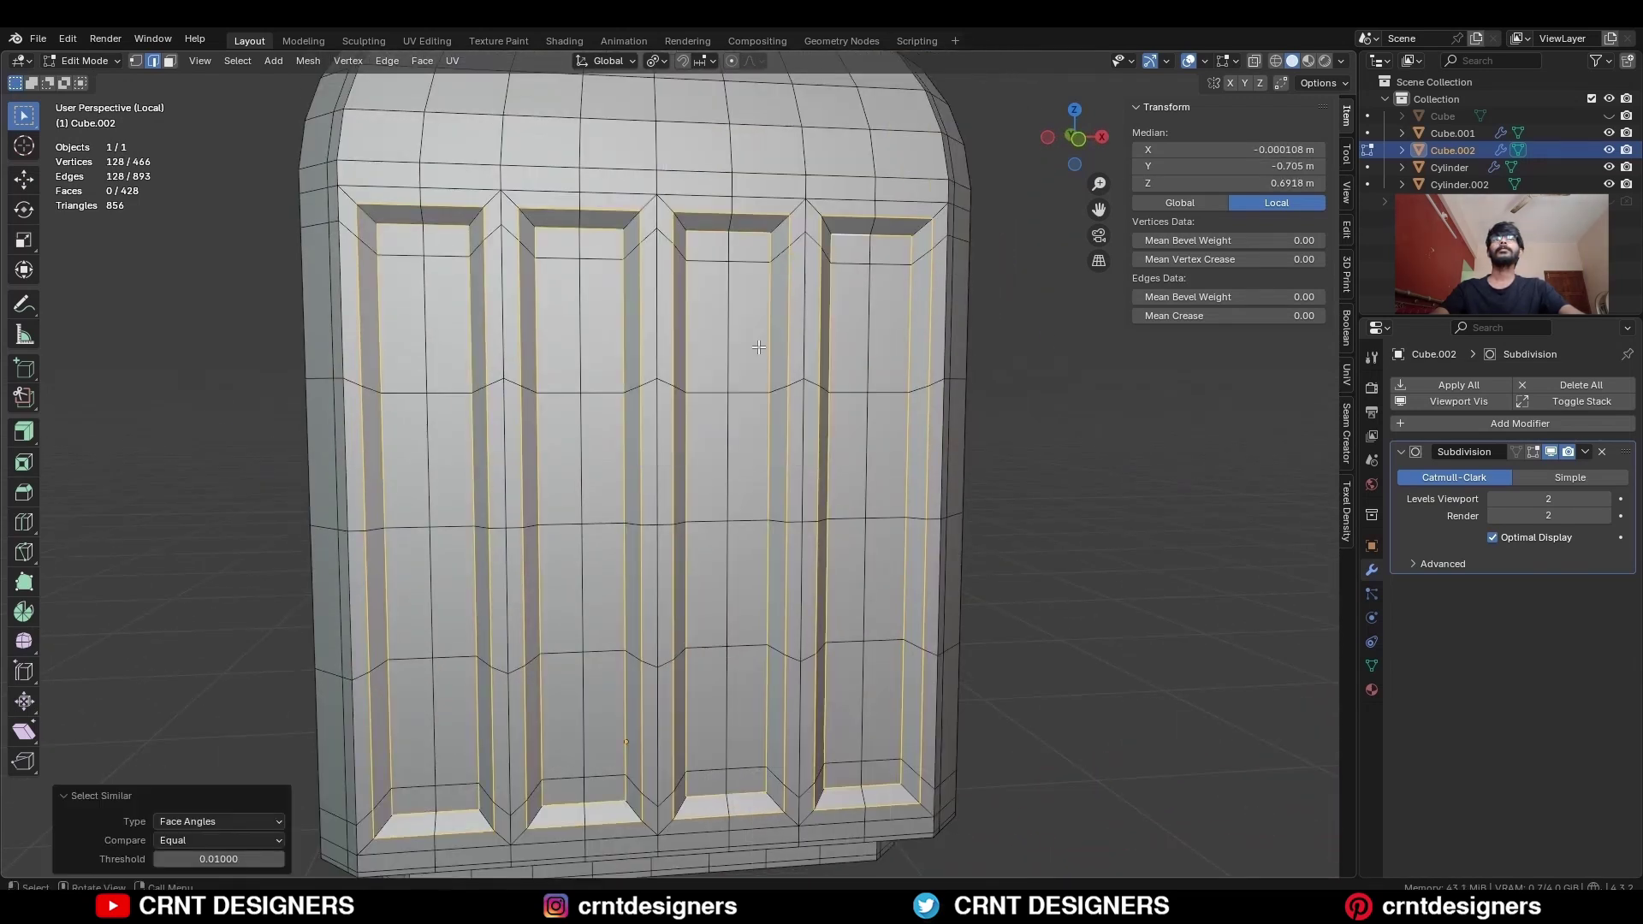
pyautogui.moveTo(753, 346); pyautogui.dragTo(860, 316, button='middle')
pyautogui.scroll(4, 860, 316)
pyautogui.hotkey('ctrl', 'b')
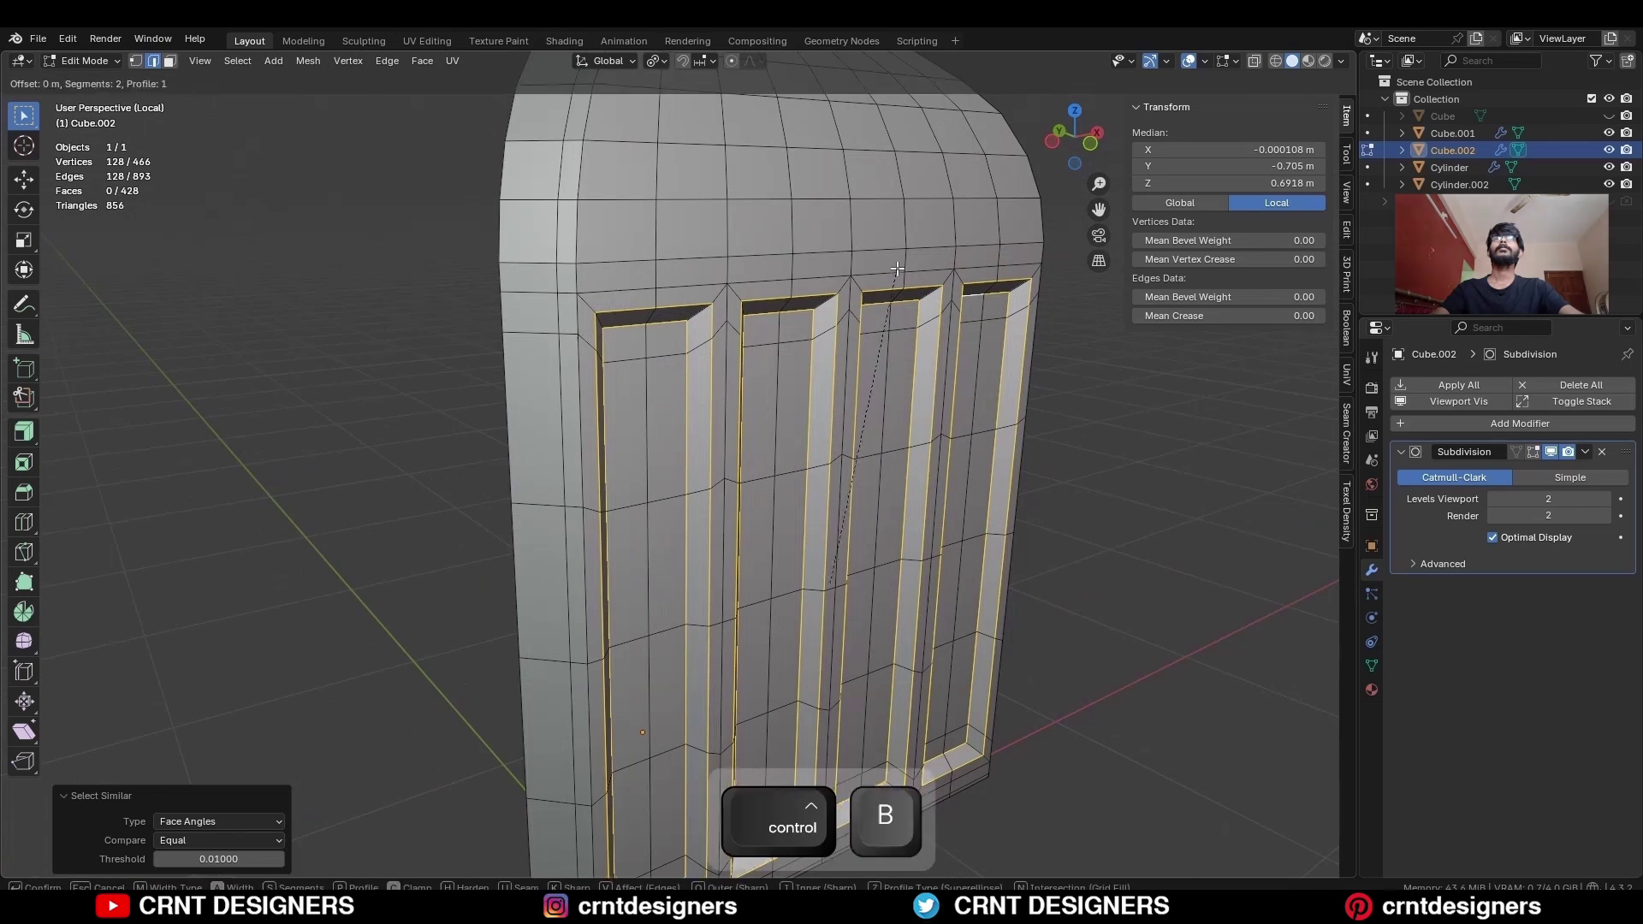
pyautogui.click(744, 376)
pyautogui.press('Tab')
# Hide the viewport overlays and test smooth shading, then undo back to the earlier edge selection
pyautogui.scroll(-3, 744, 384)
pyautogui.hotkey('shift', 'alt', 'z')
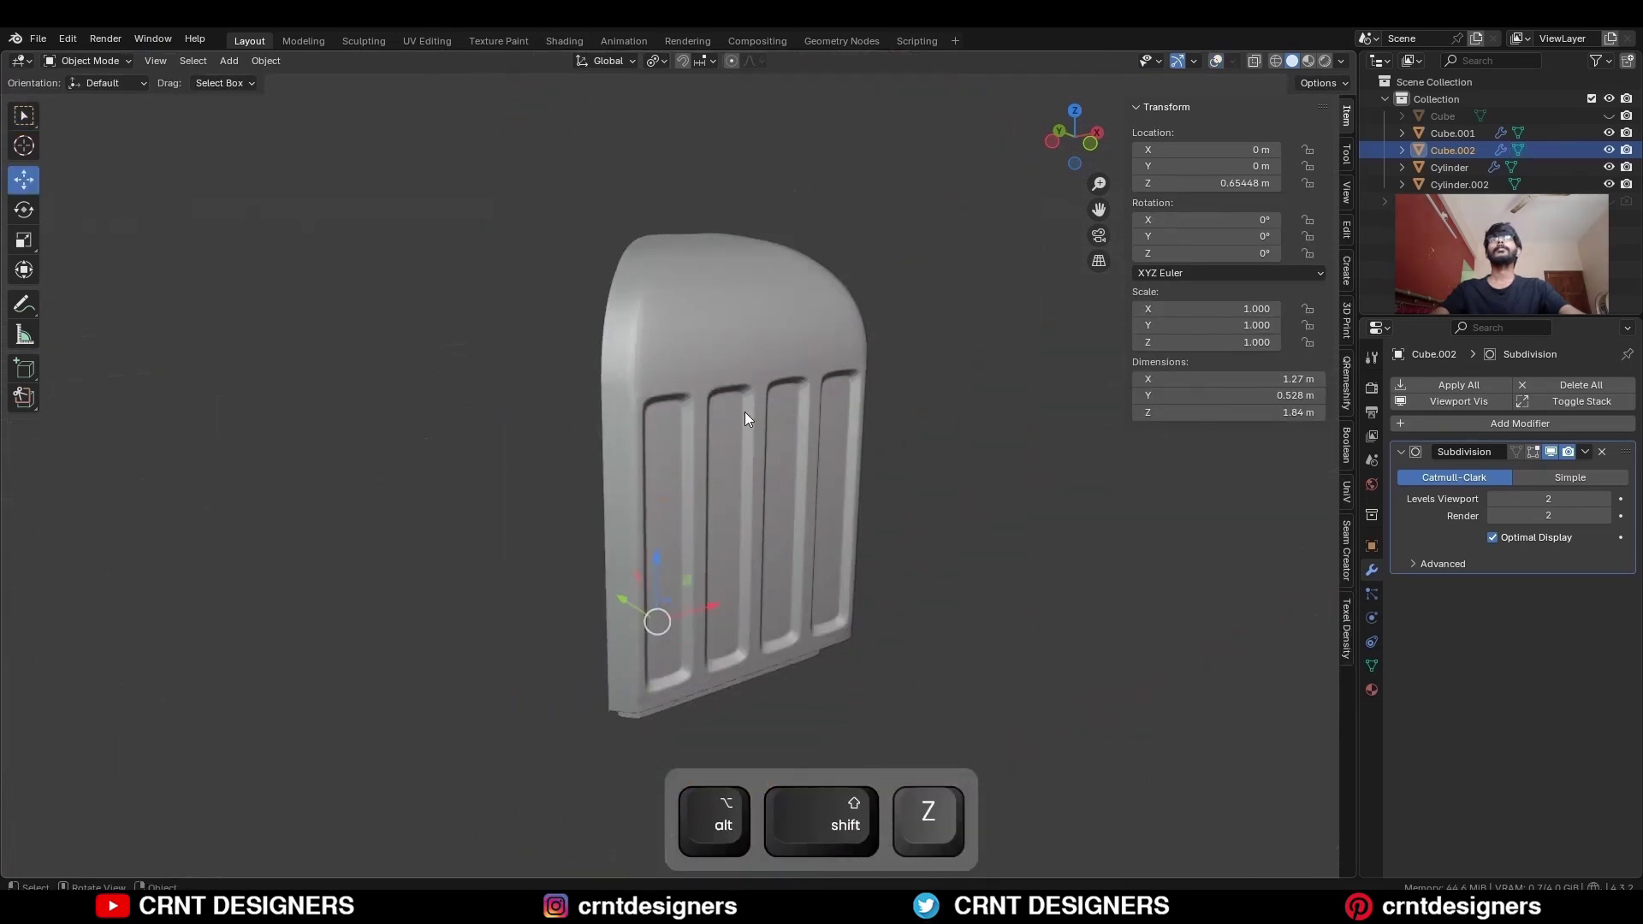
pyautogui.moveTo(744, 412); pyautogui.dragTo(669, 388, button='middle')
pyautogui.rightClick(680, 333)
pyautogui.click(680, 332)
pyautogui.hotkey('ctrl', 'z')
pyautogui.hotkey('ctrl', 'z')
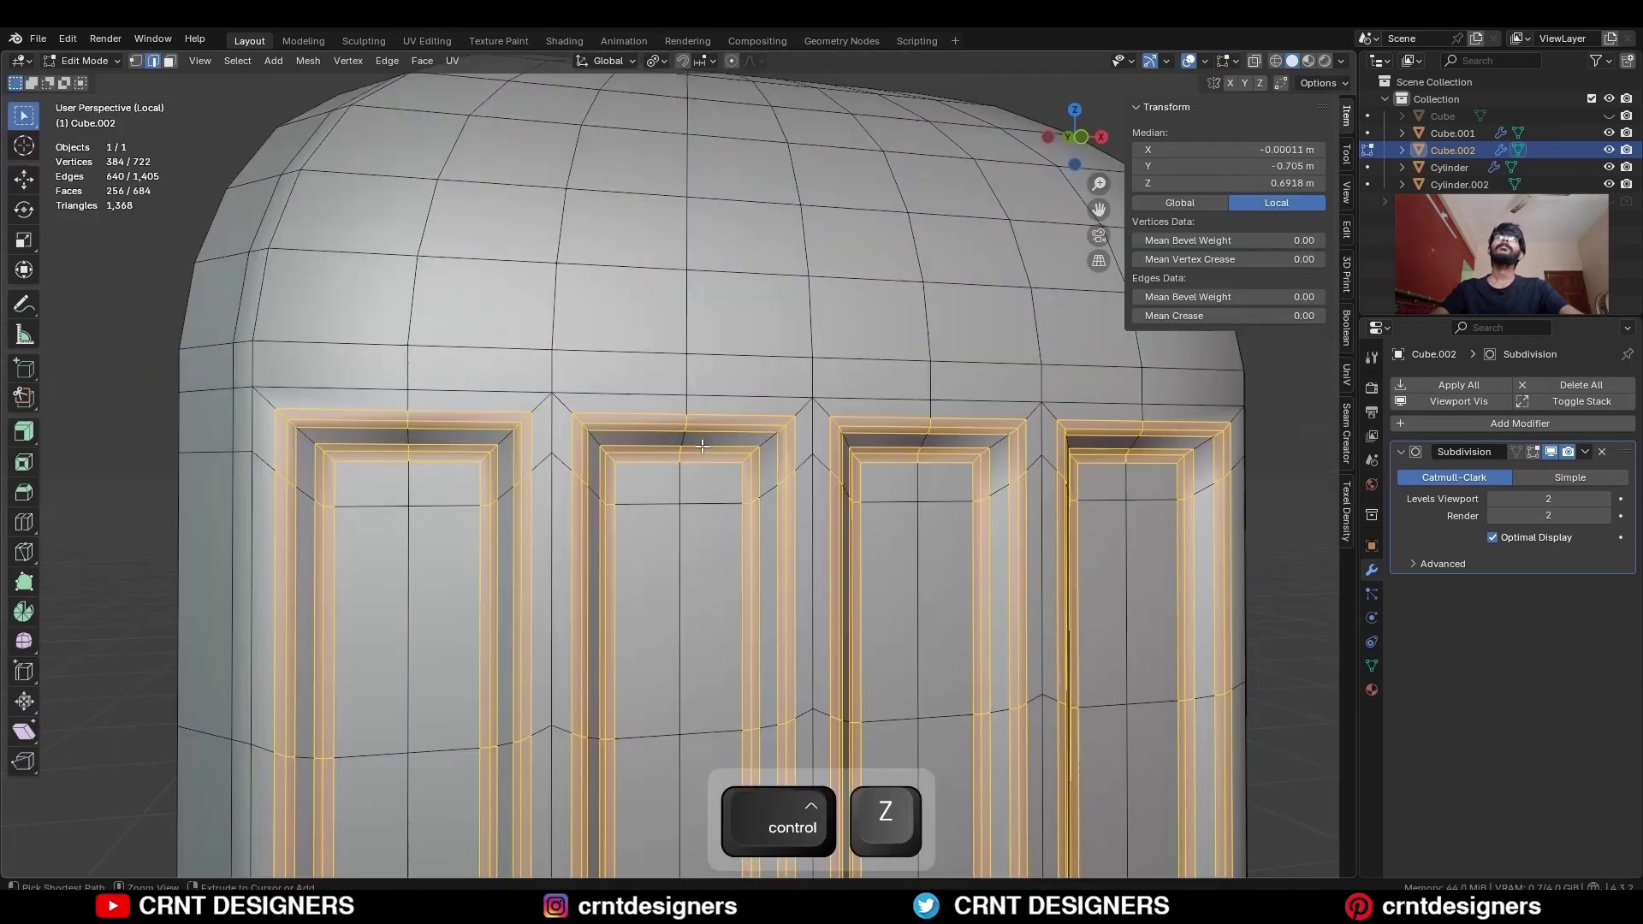
# Refine the groove edge selection and confirm the bevel on the panel corners
pyautogui.keyDown('alt'); pyautogui.keyDown('shift'); pyautogui.click(1080, 415); pyautogui.keyUp('shift'); pyautogui.keyUp('alt')
pyautogui.scroll(-3, 1080, 416)
pyautogui.scroll(5, 762, 459)
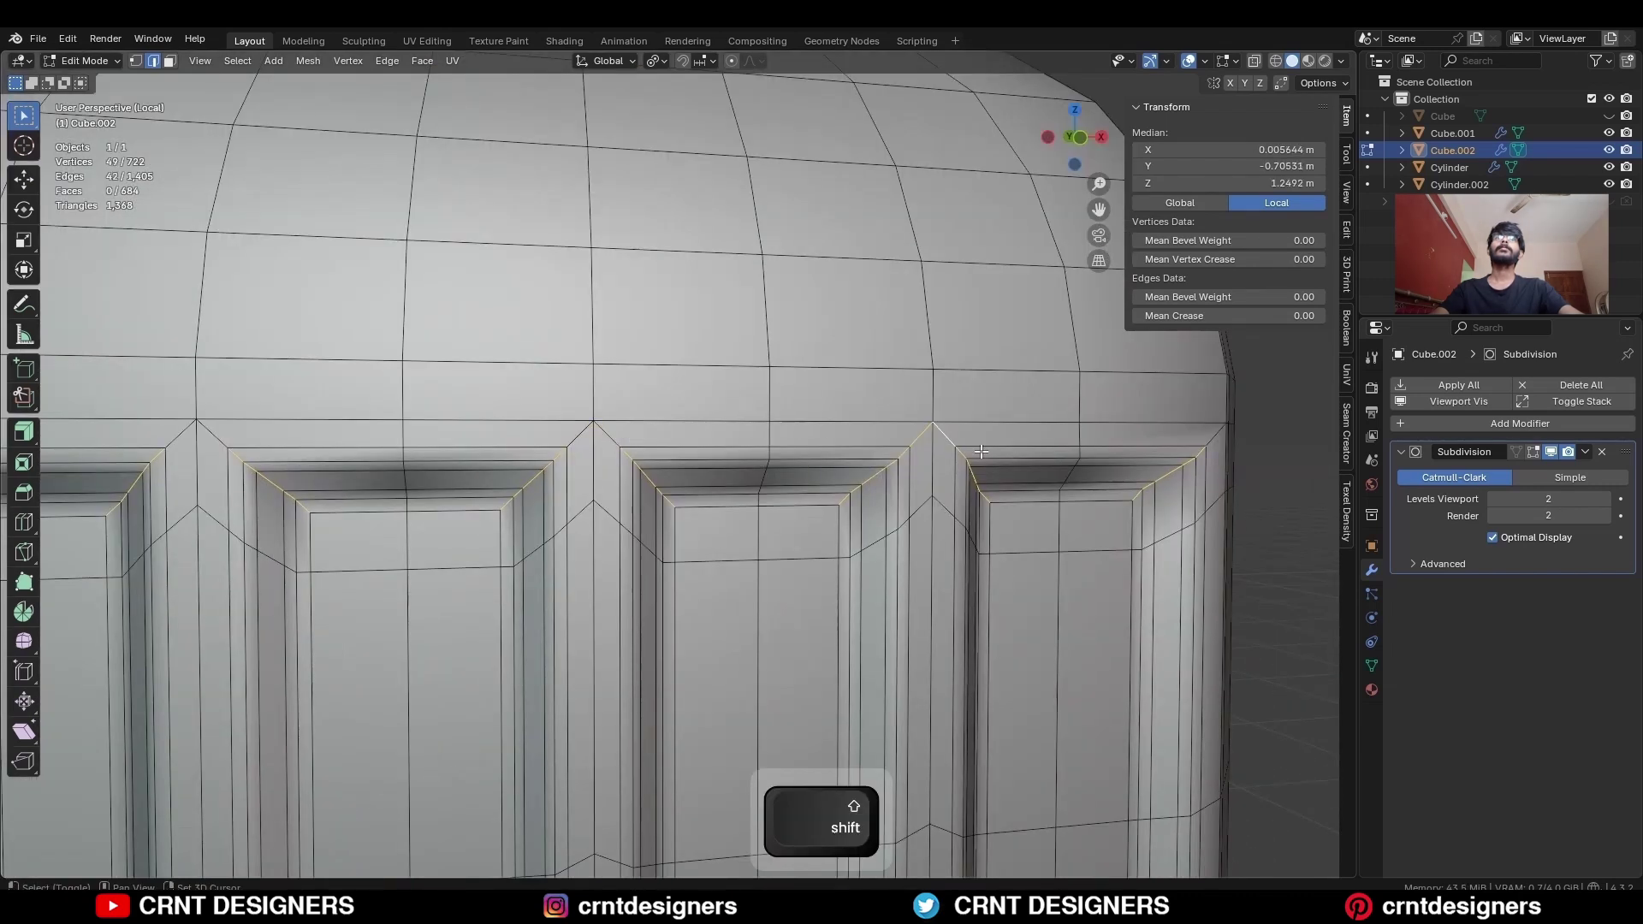
pyautogui.keyDown('shift'); pyautogui.click(943, 435); pyautogui.keyUp('shift')
pyautogui.scroll(-3, 944, 435)
pyautogui.scroll(2, 1120, 486)
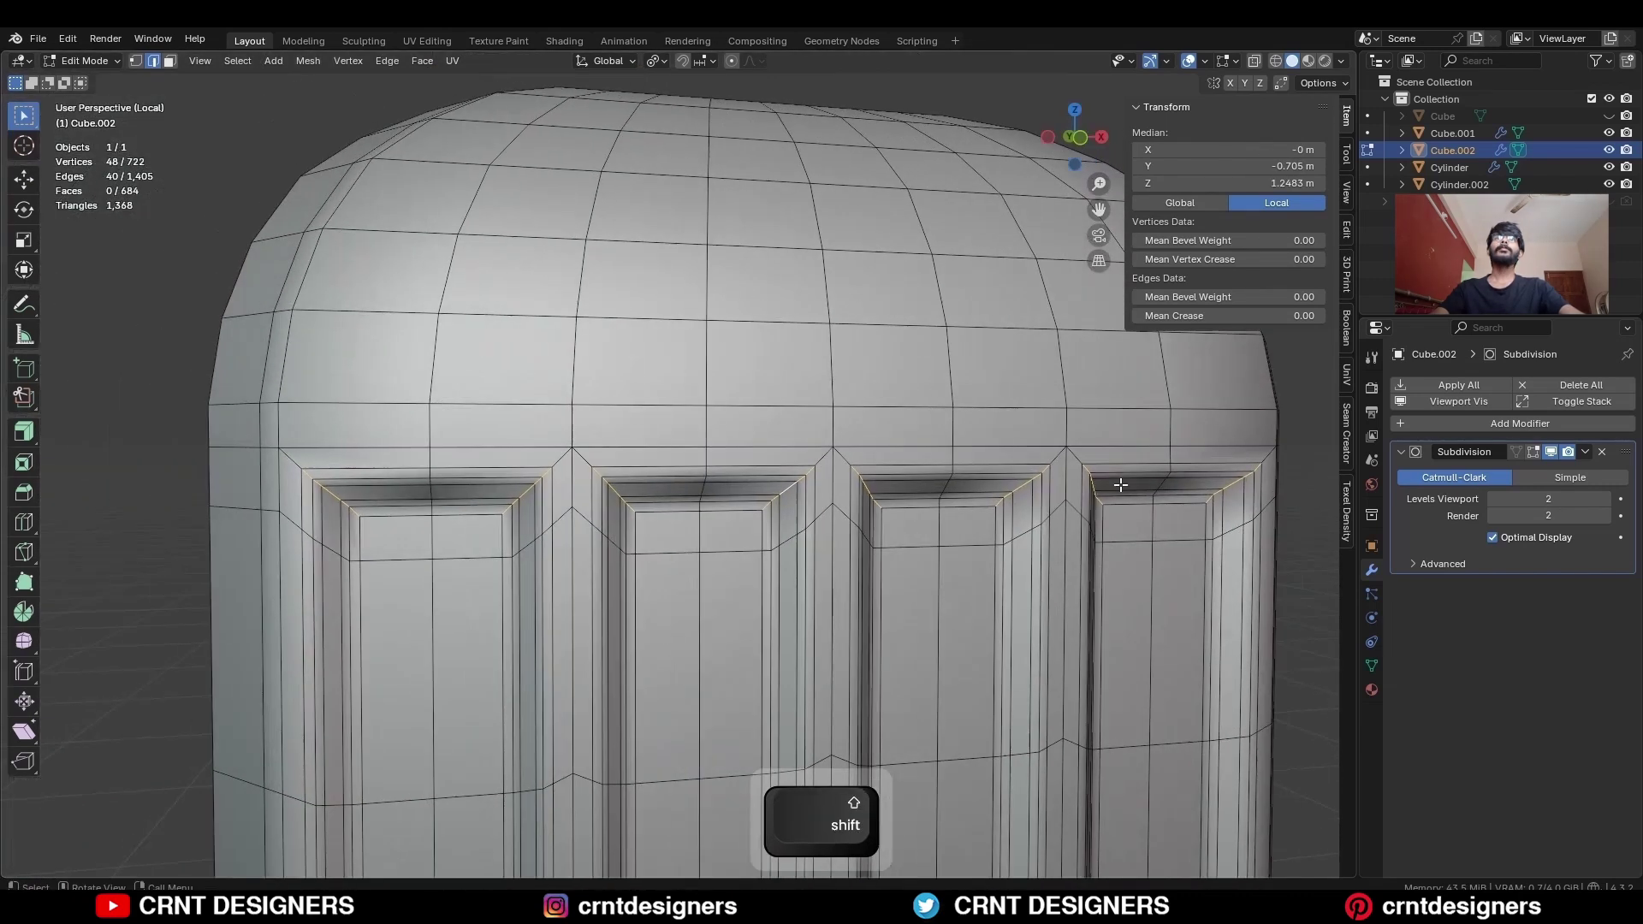
pyautogui.click(1168, 481)
# From the front view, select two stray panel corner vertices and dissolve them
pyautogui.scroll(4, 951, 456)
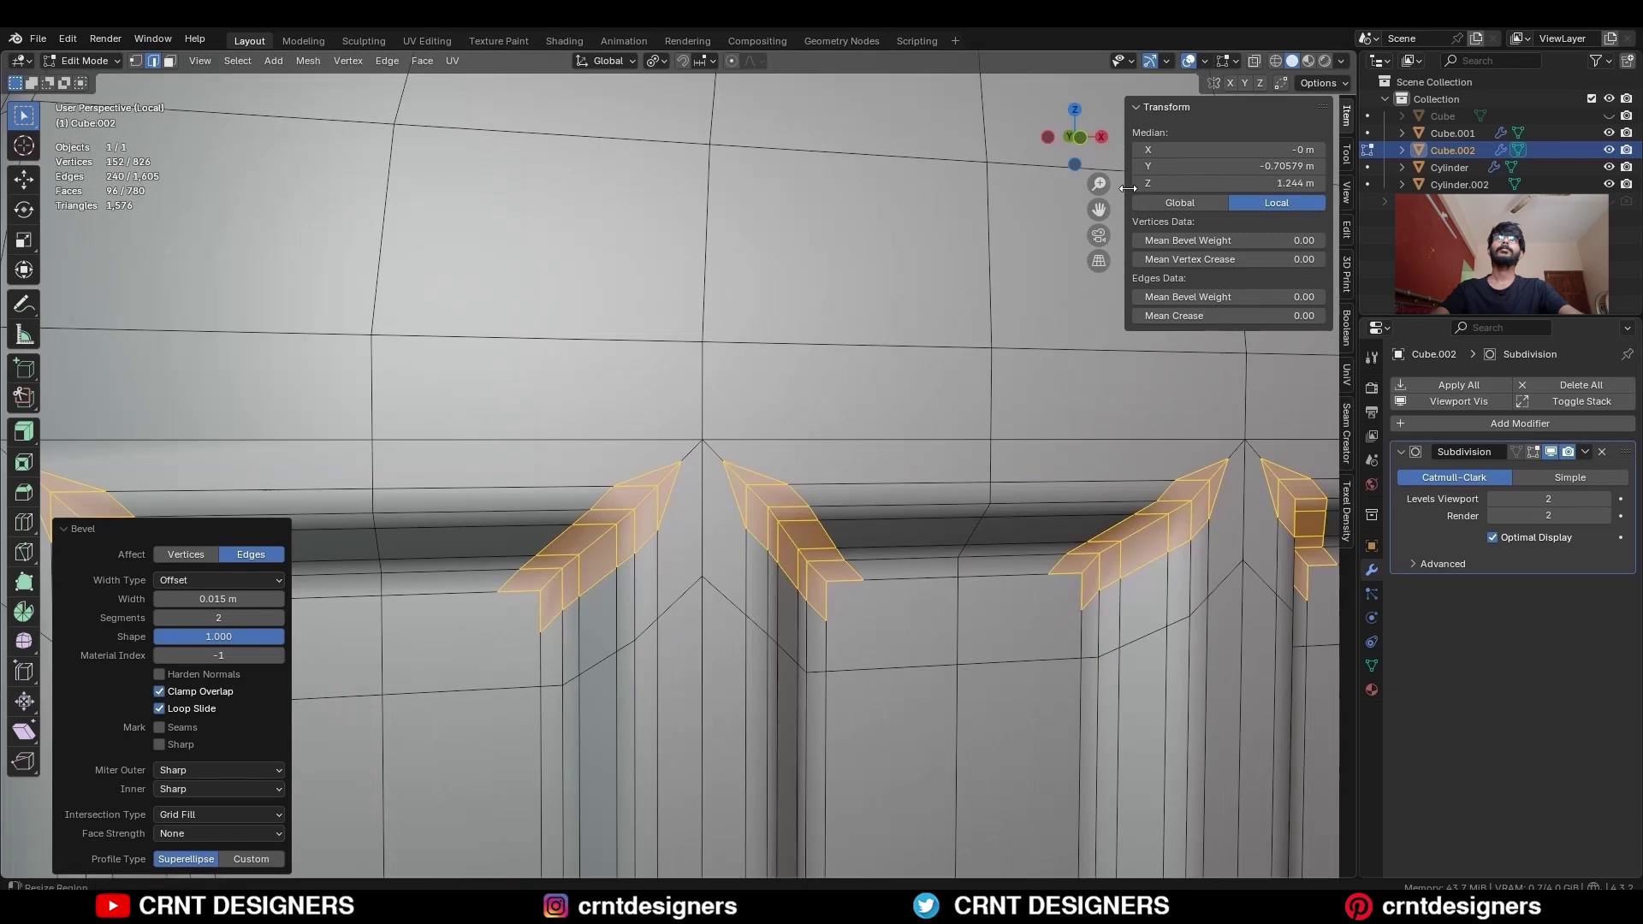
pyautogui.click(1086, 137)
pyautogui.scroll(3, 710, 411)
pyautogui.press('1')
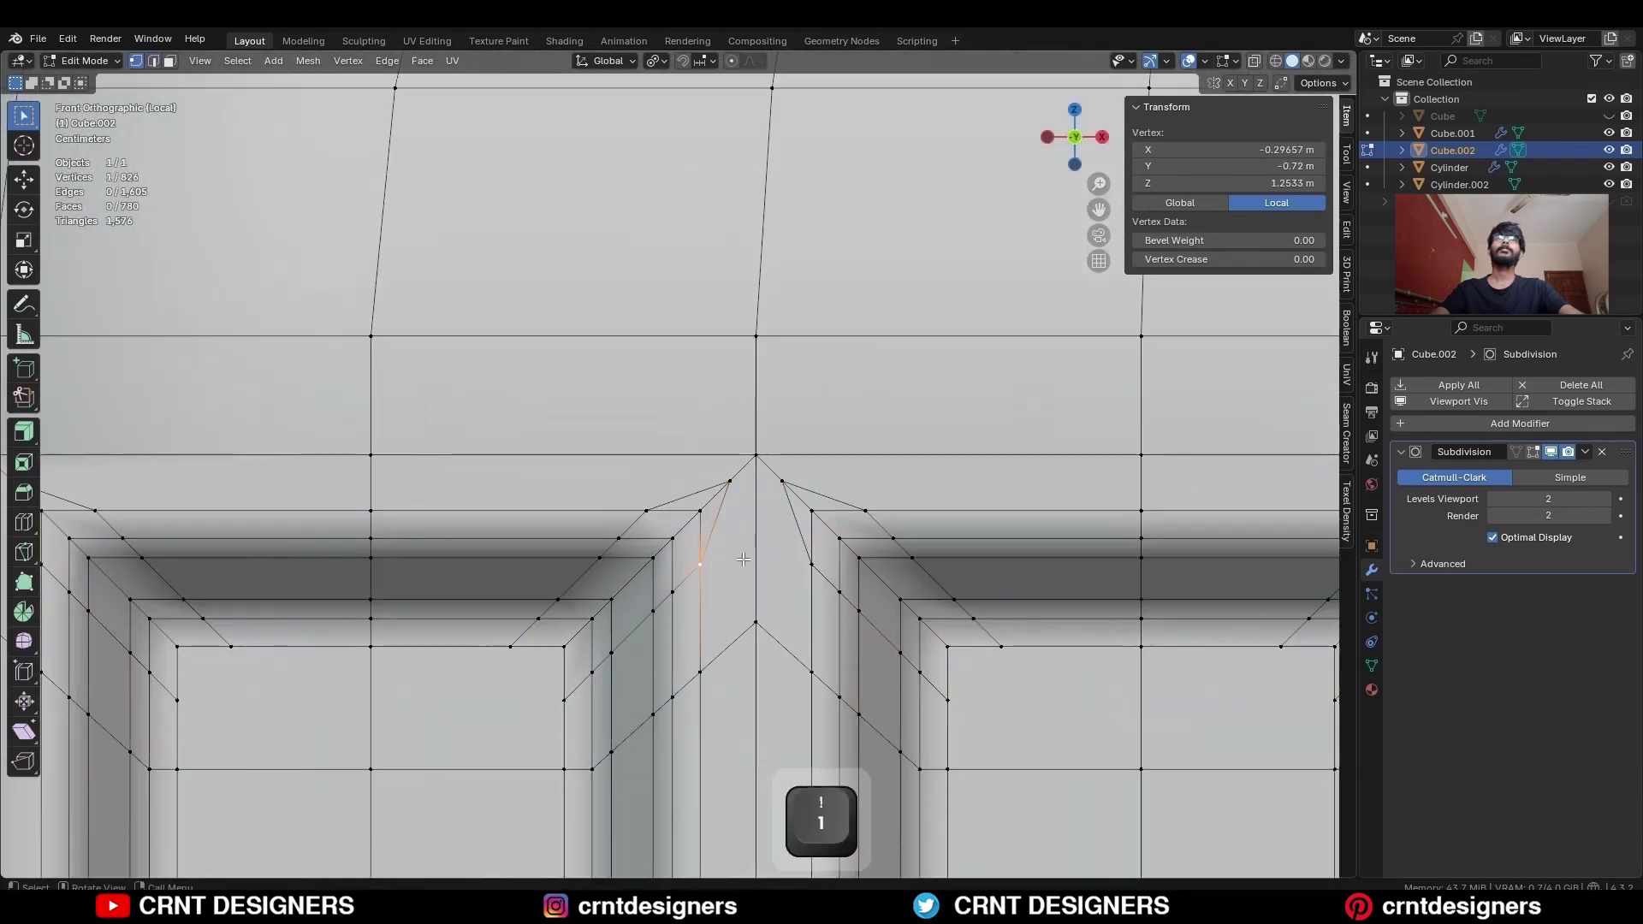
pyautogui.click(655, 520)
pyautogui.keyDown('shift'); pyautogui.click(766, 521); pyautogui.keyUp('shift')
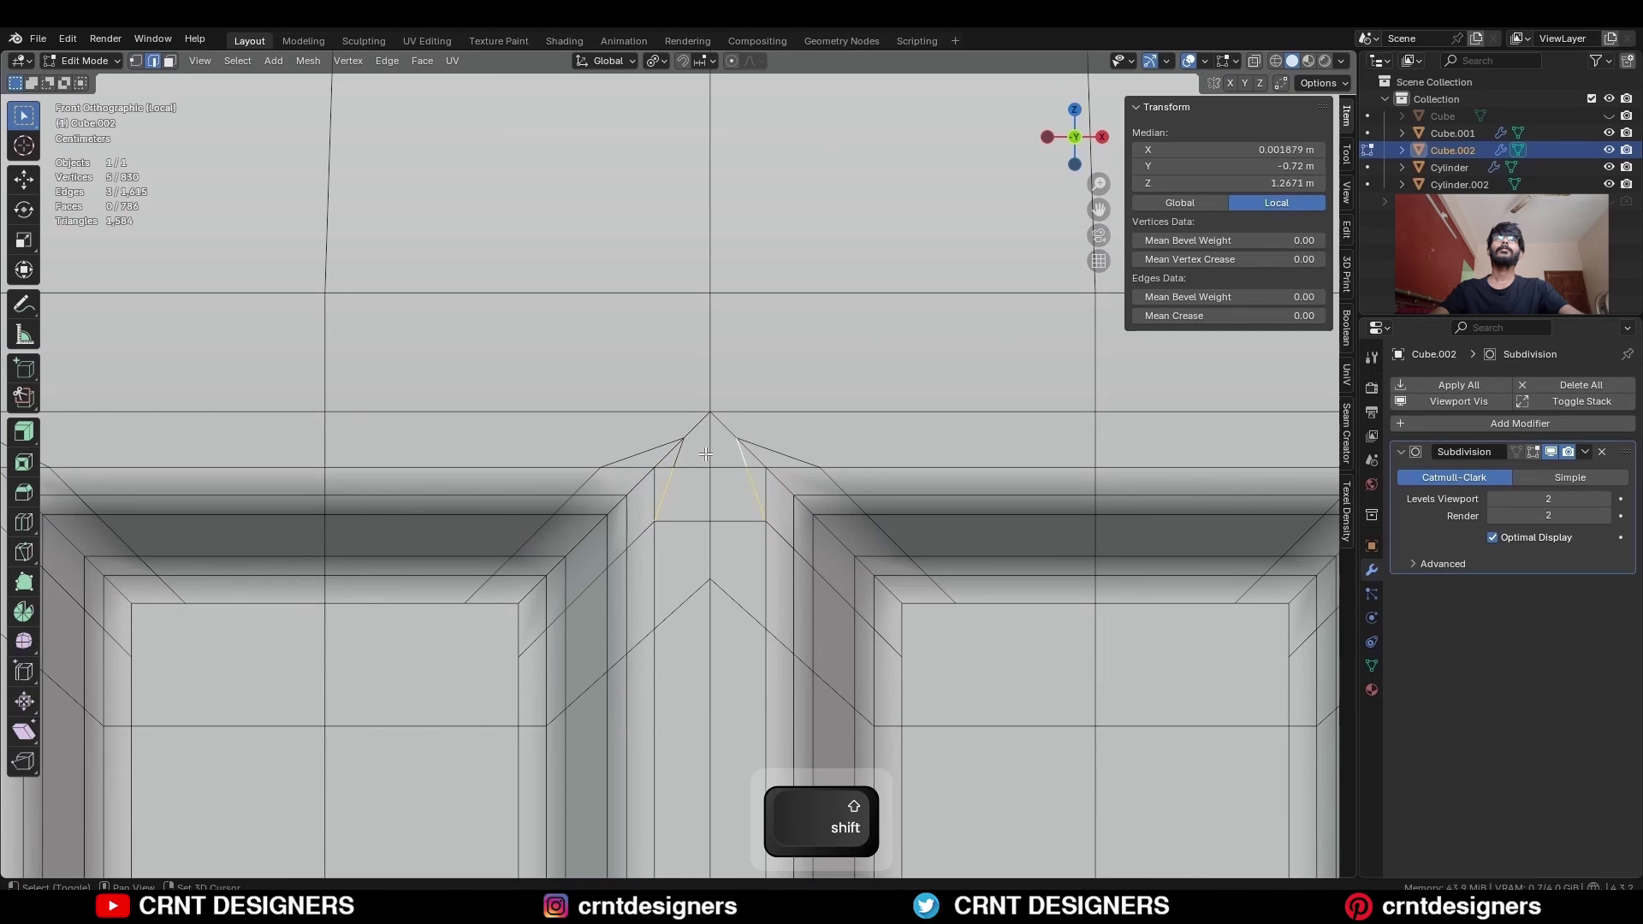
pyautogui.hotkey('ctrl', 'x')
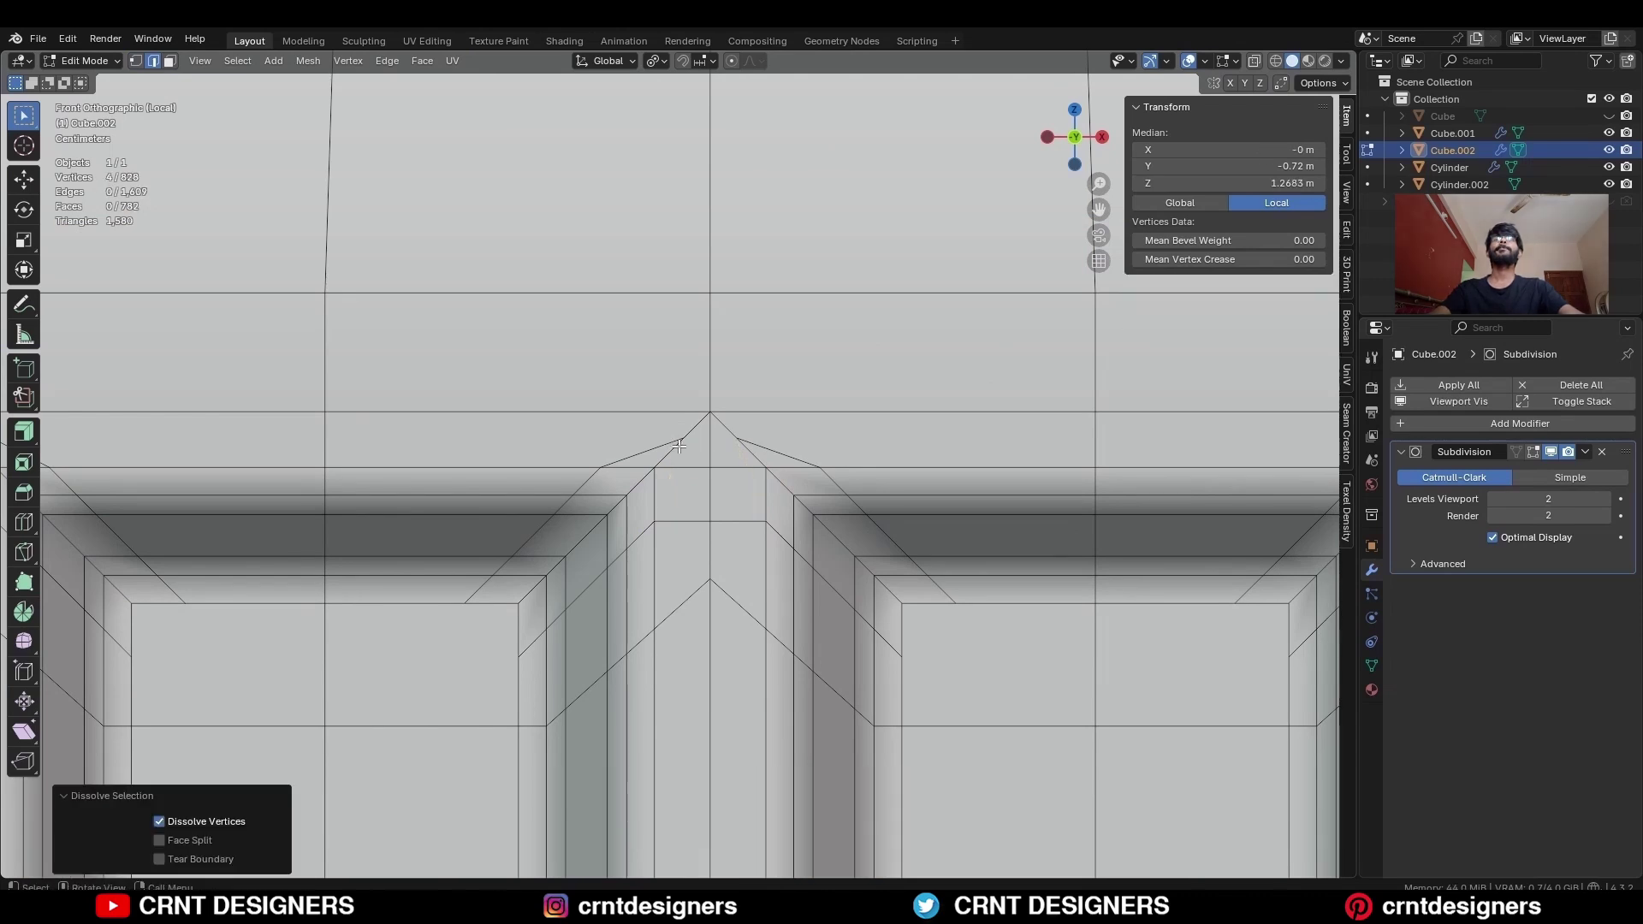
# Merge the three corner vertices into one and dissolve the leftover edges
pyautogui.press('1')
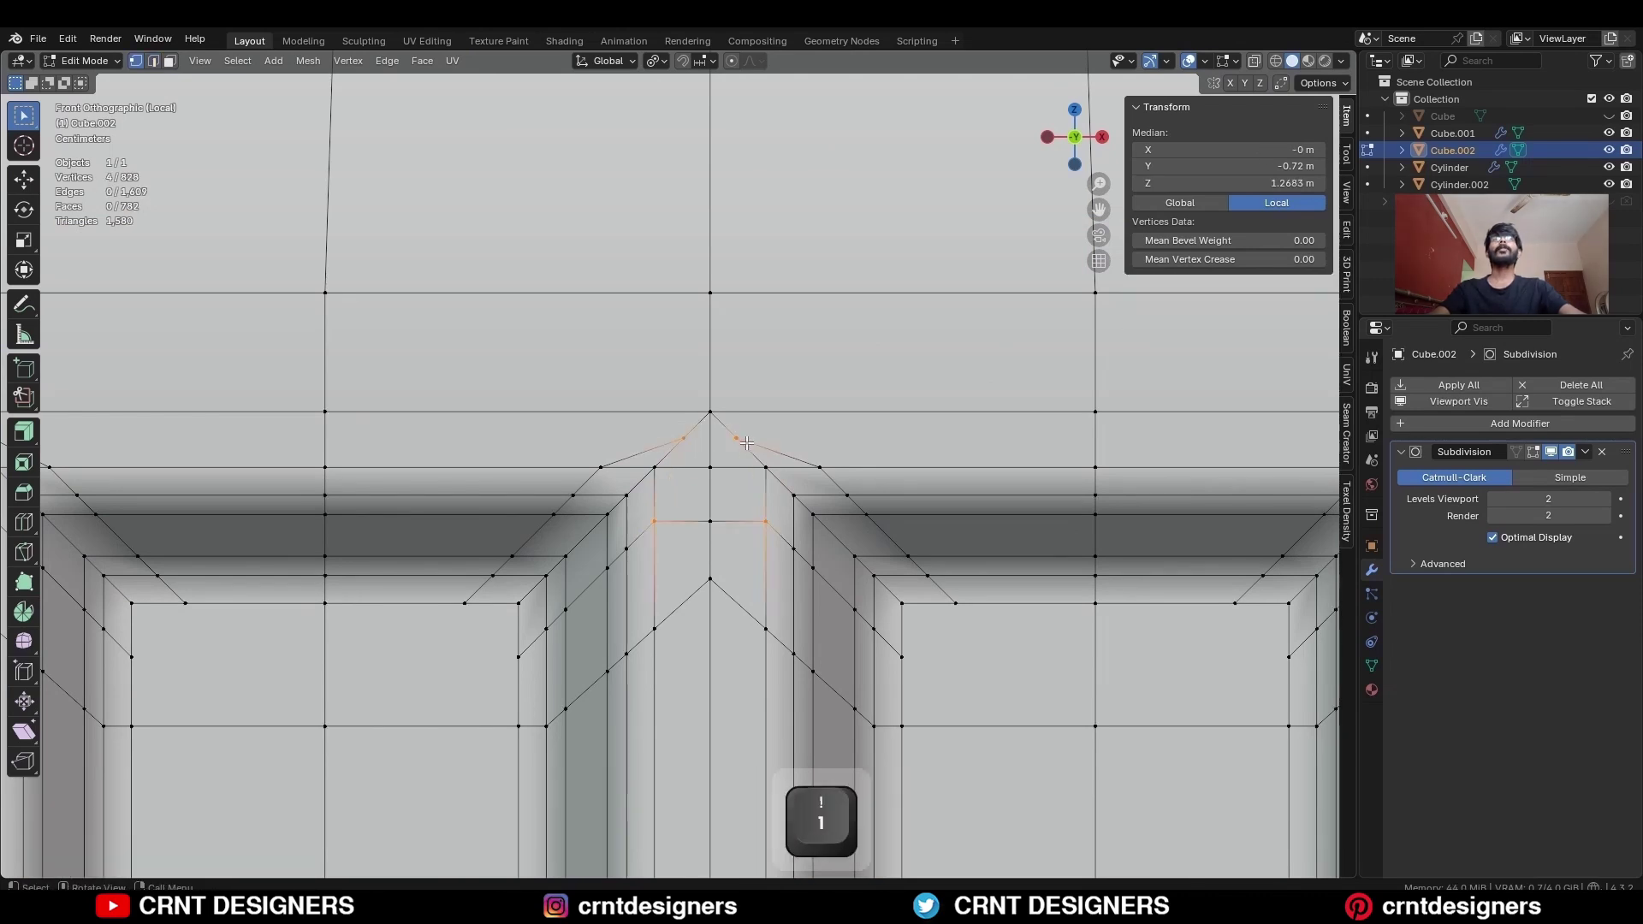
pyautogui.press('m')
pyautogui.click(717, 435)
pyautogui.press('2')
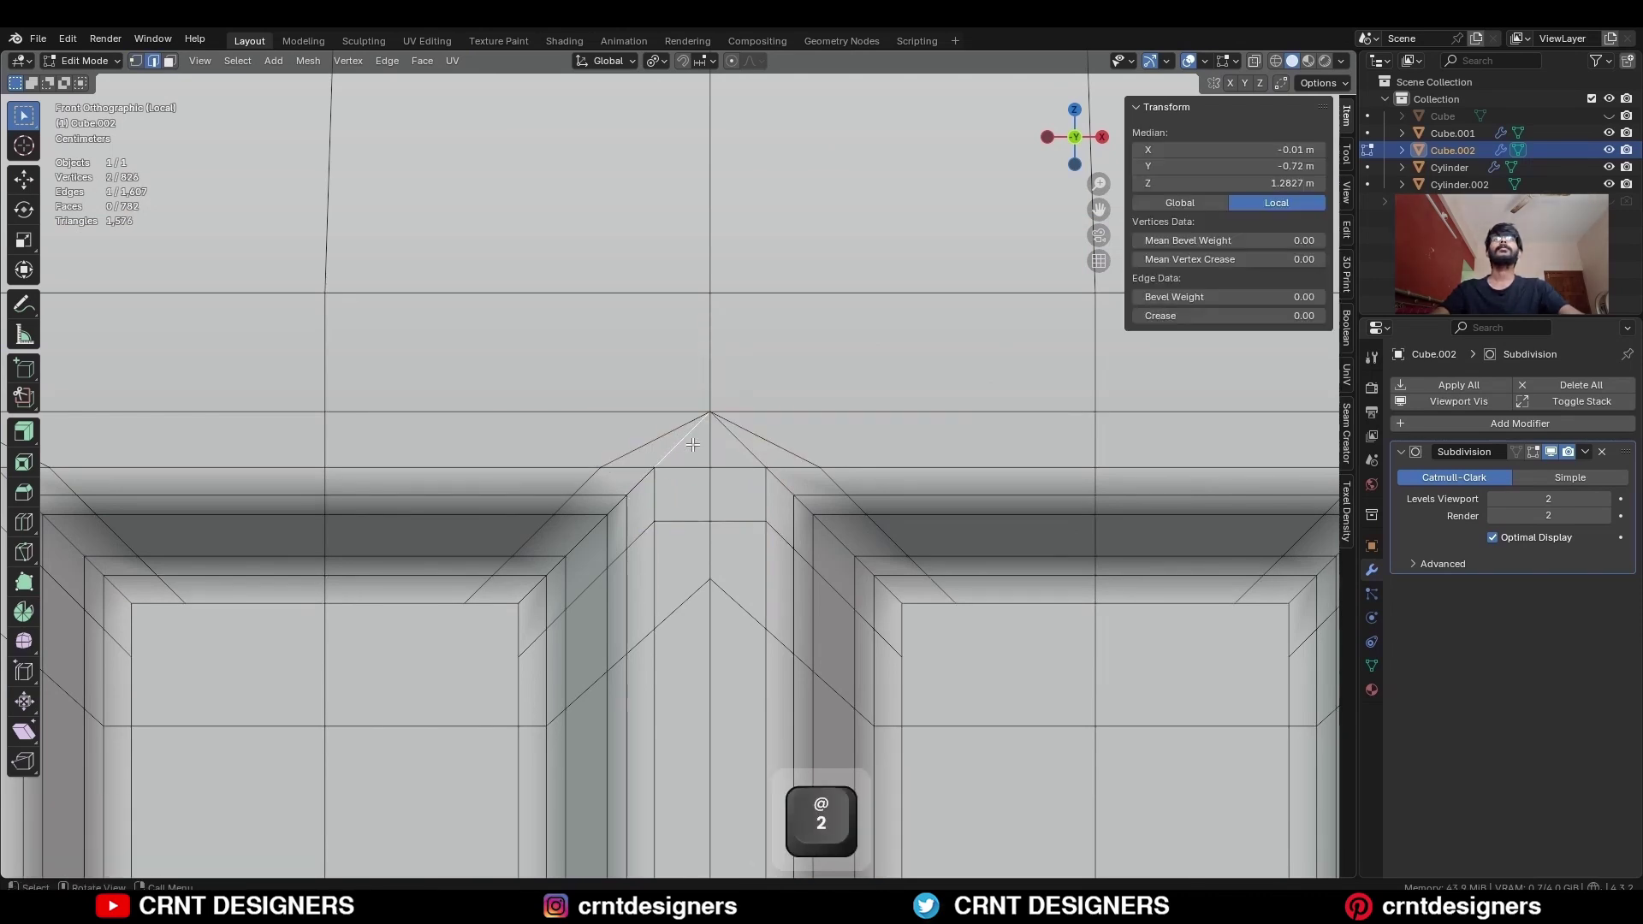
pyautogui.hotkey('ctrl', 'x')
pyautogui.scroll(-2, 818, 594)
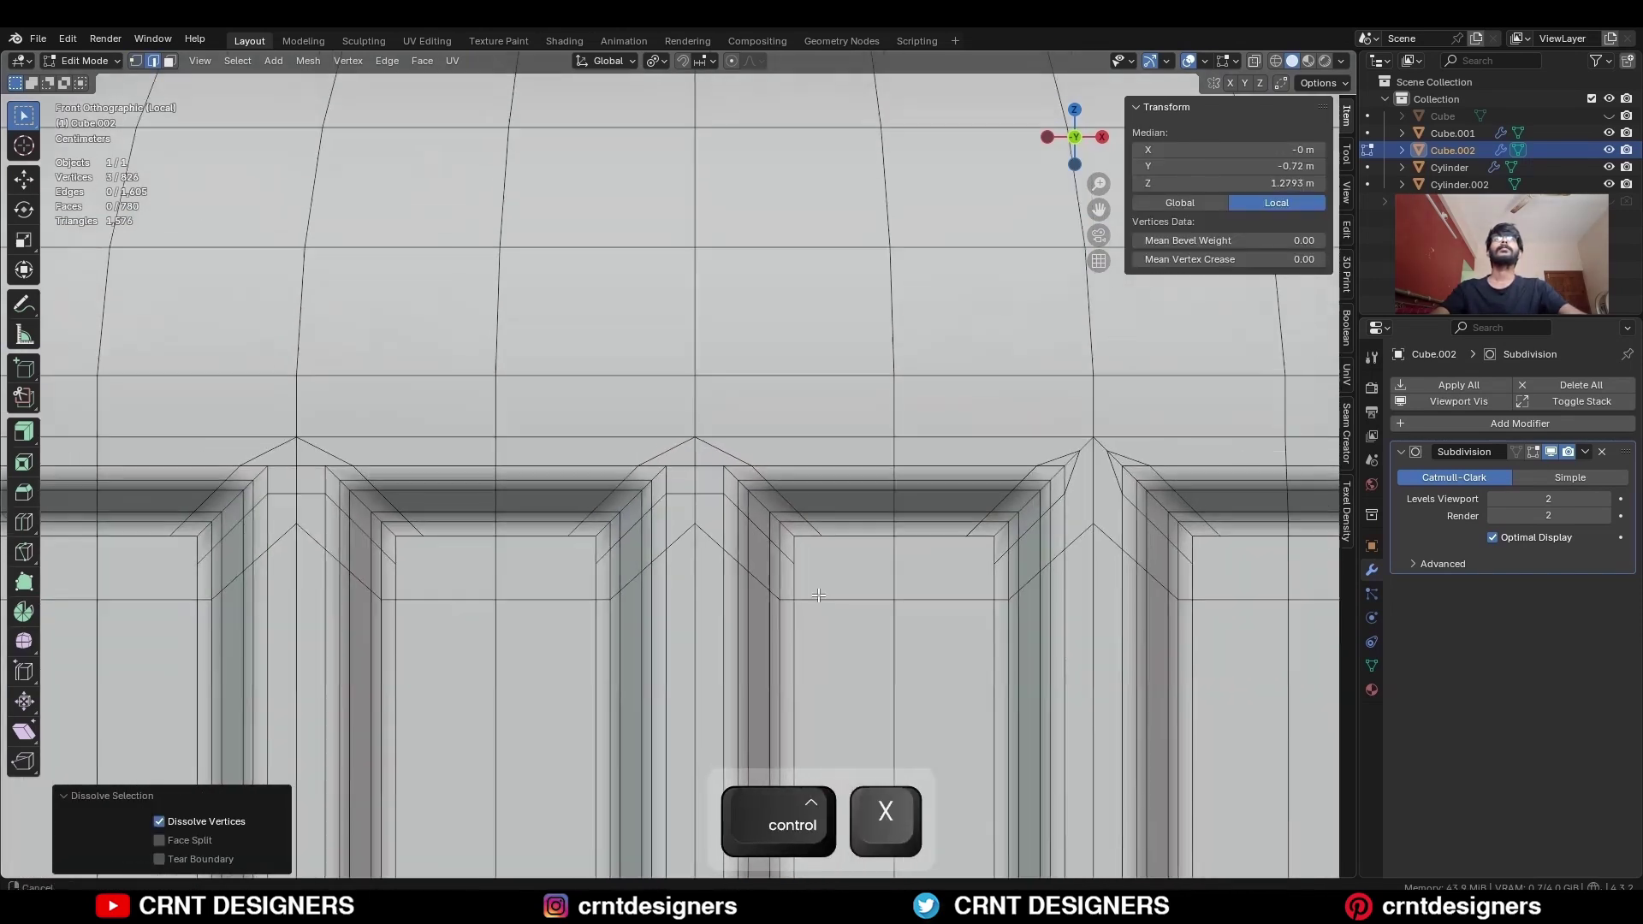
pyautogui.scroll(6, 818, 595)
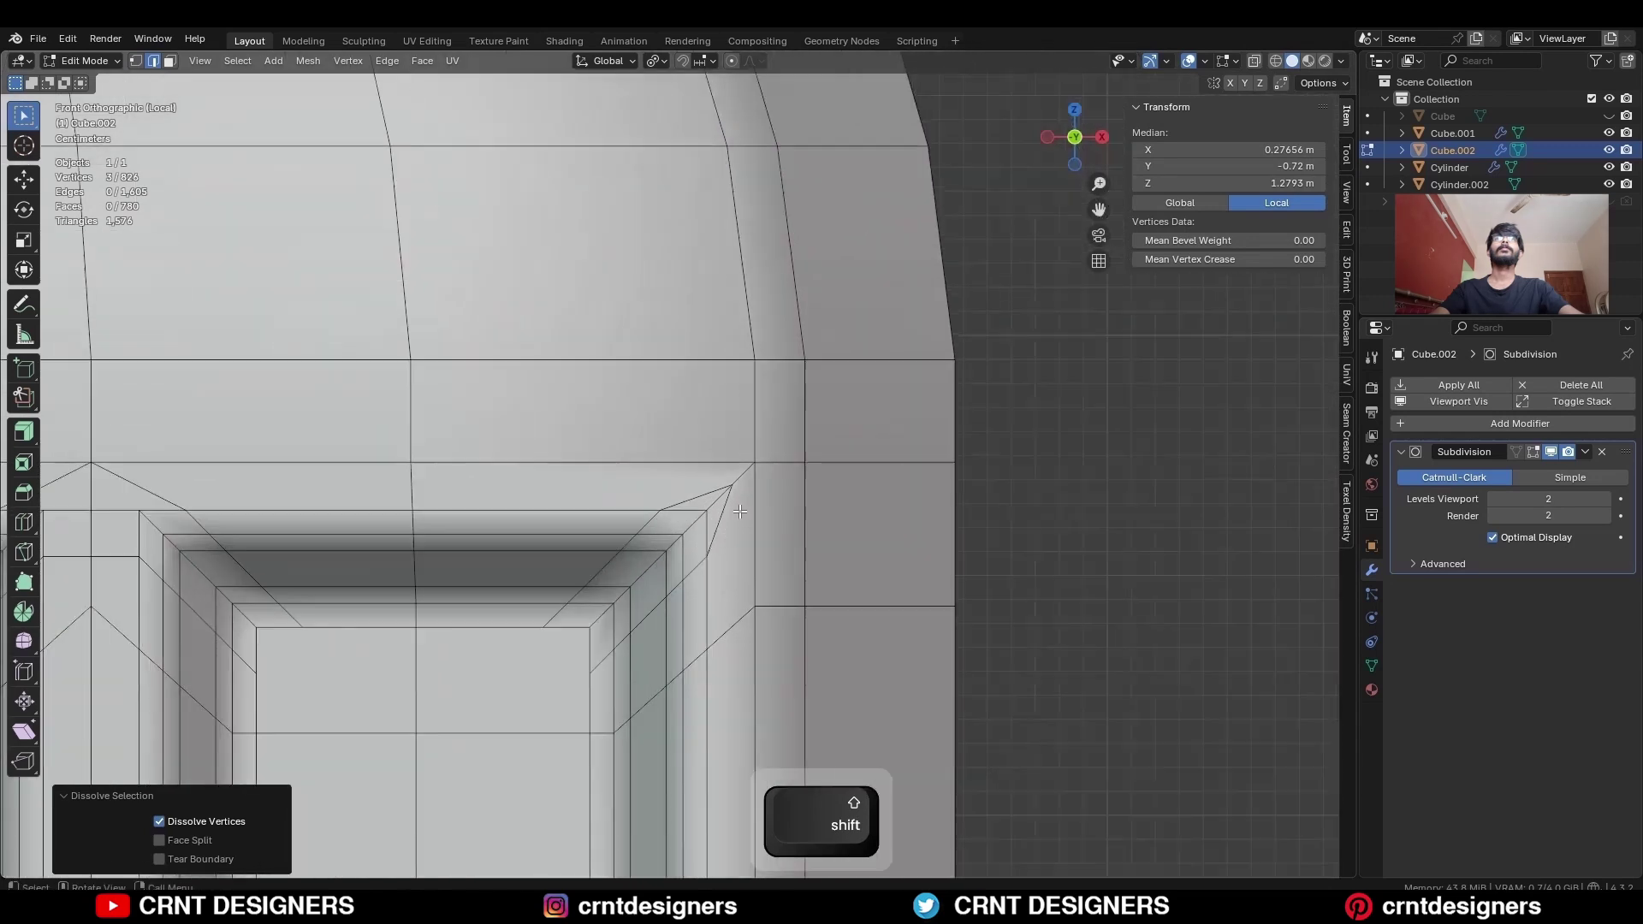
# Knife-cut a new edge across the corner, dissolve the extras, and merge vertices at last
pyautogui.press('1')
pyautogui.hotkey('shift', 'space')
pyautogui.press('k')
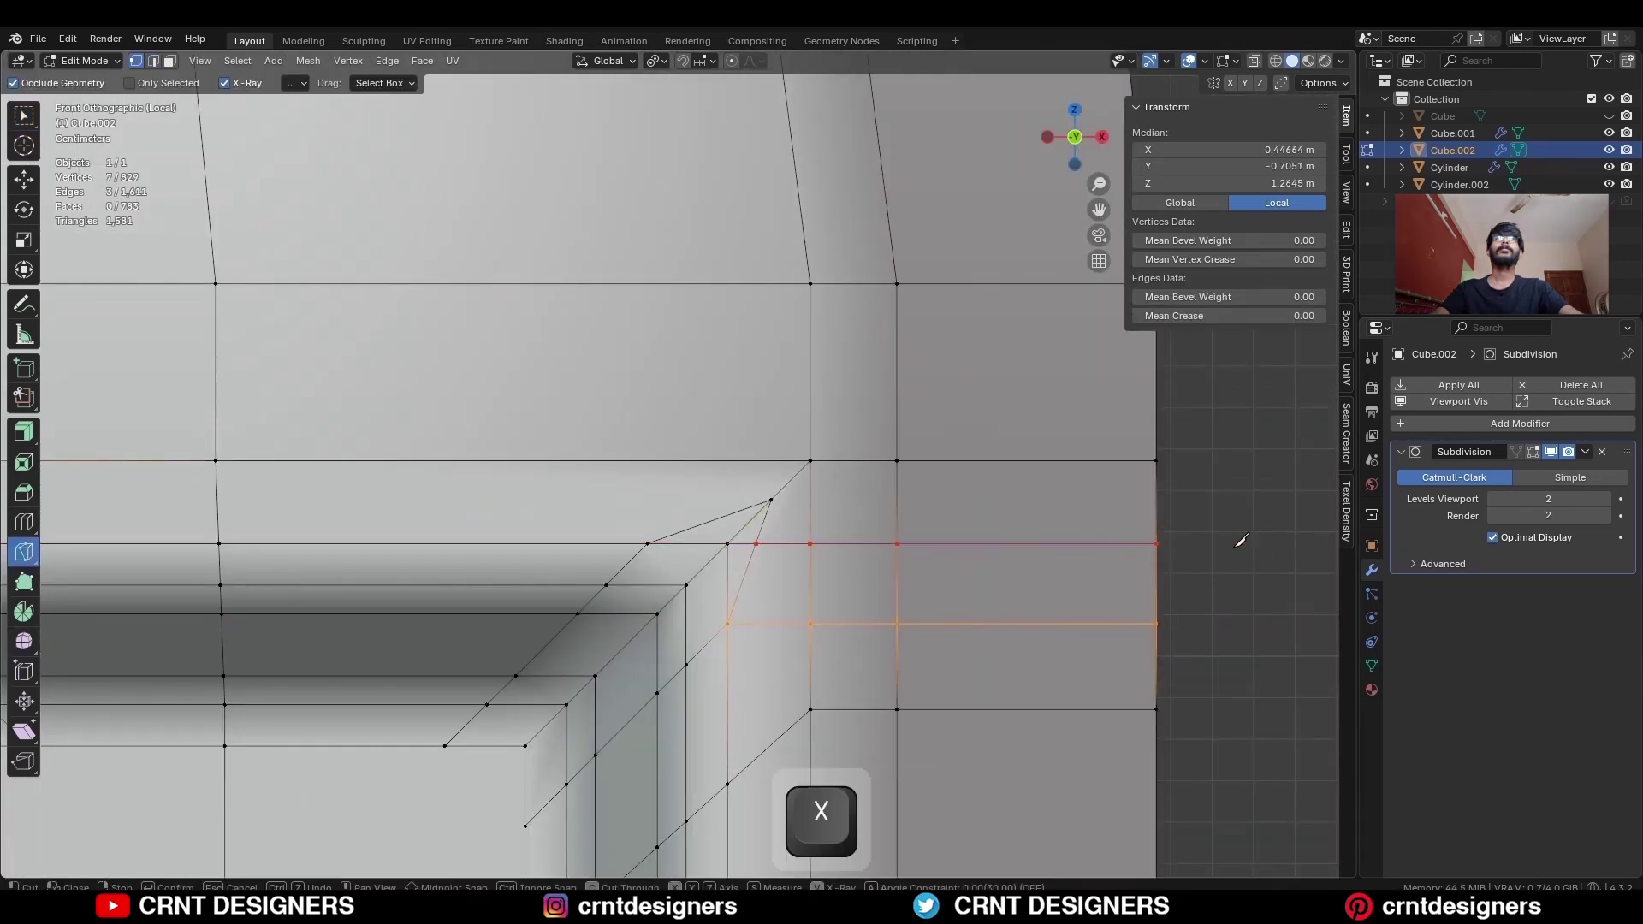
pyautogui.press('space')
pyautogui.hotkey('ctrl', 'x')
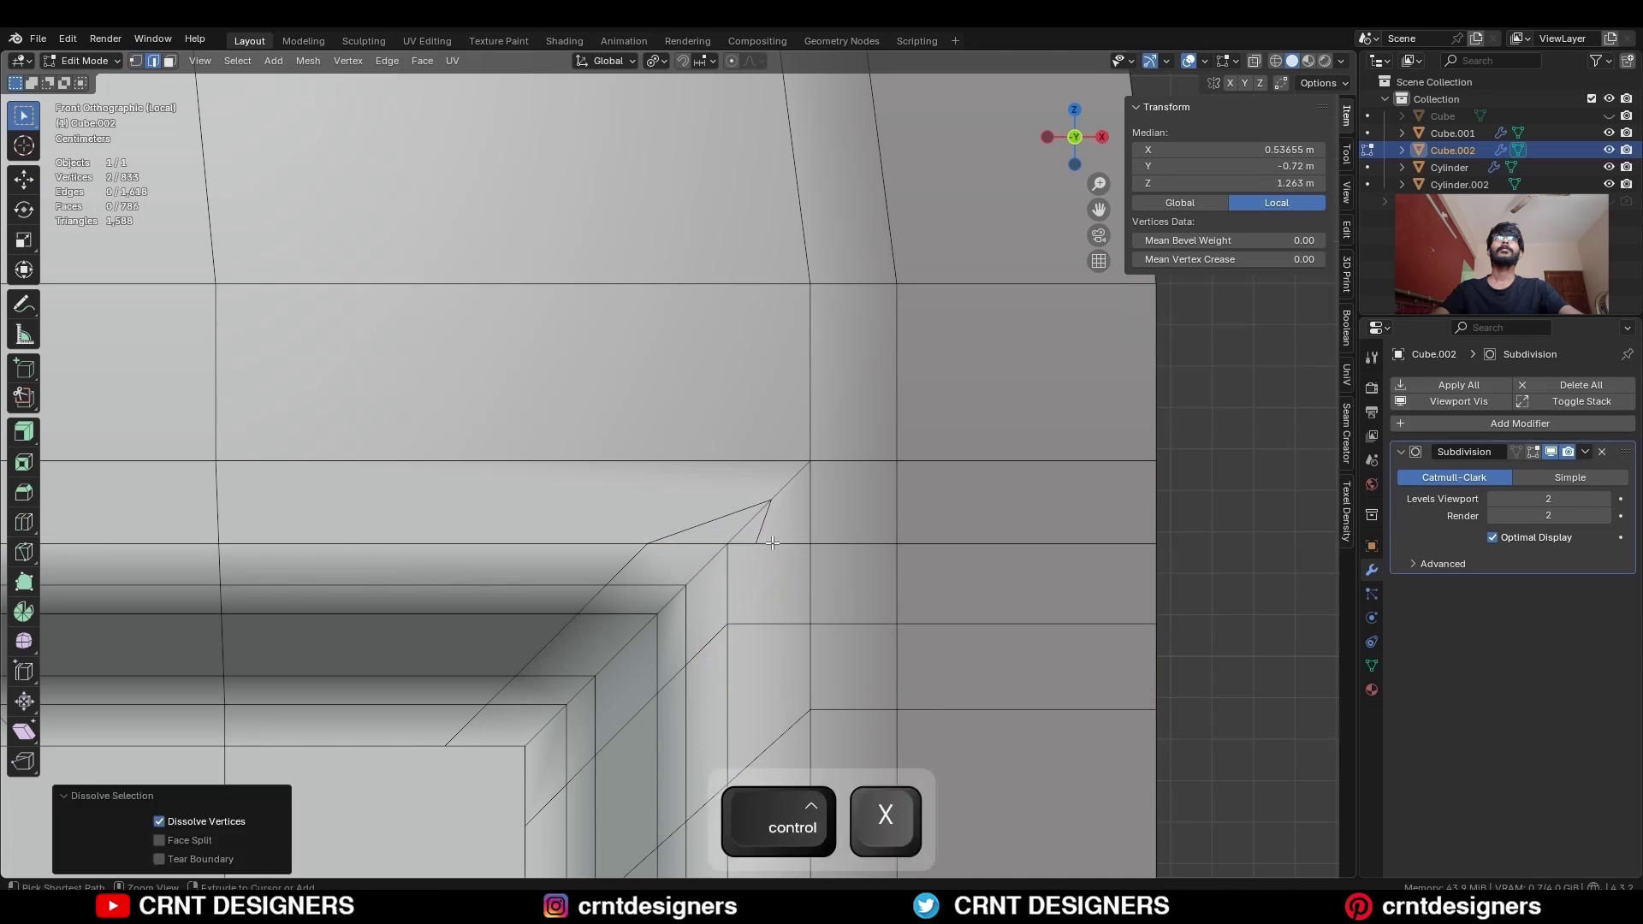
pyautogui.hotkey('ctrl', 'z')
pyautogui.hotkey('ctrl', 'x')
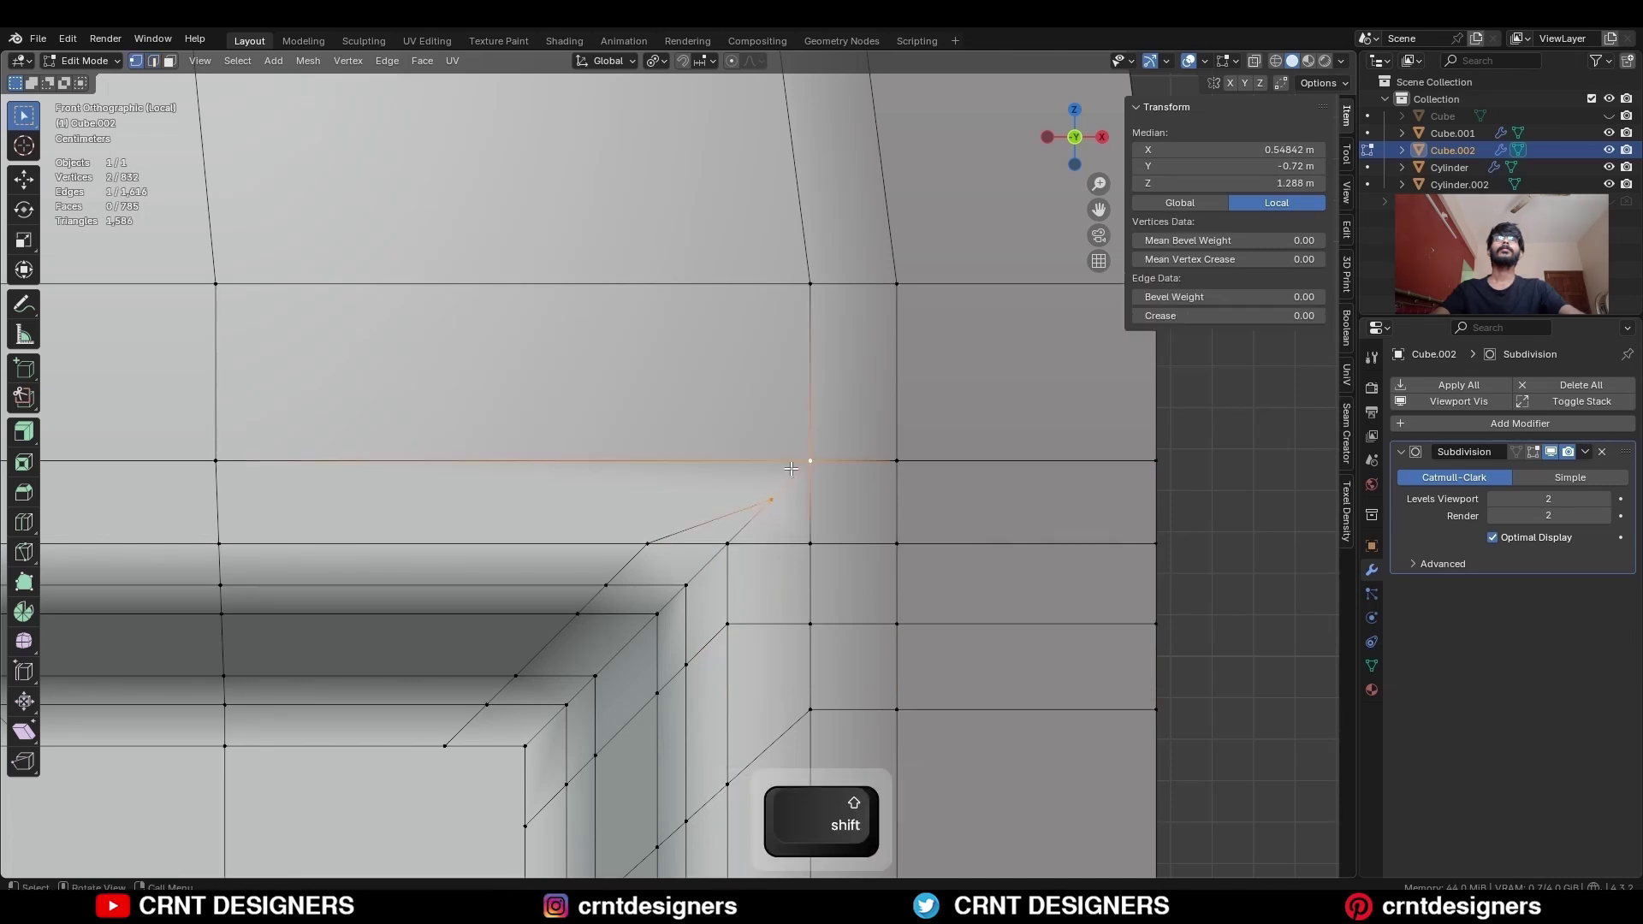
pyautogui.click(708, 469)
# Select a face loop and add an edge loop cut near the body's rounded top
pyautogui.hotkey('ctrl', 'x')
pyautogui.press('3')
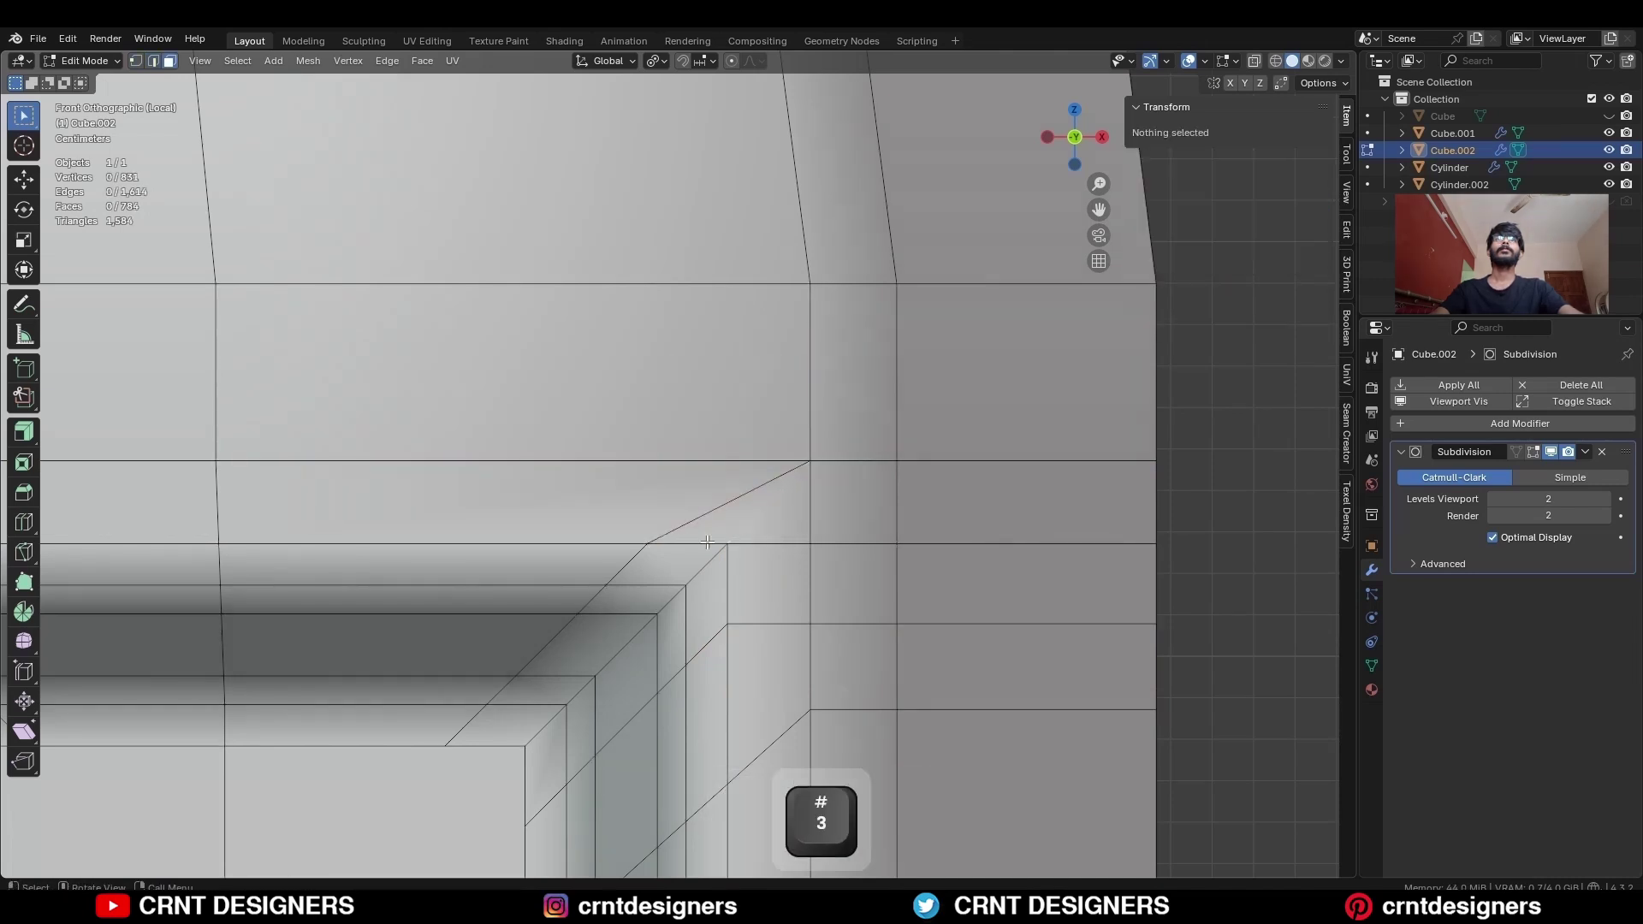
pyautogui.keyDown('alt'); pyautogui.click(700, 544); pyautogui.keyUp('alt')
pyautogui.scroll(-5, 1086, 485)
pyautogui.hotkey('ctrl', 'r')
pyautogui.click(631, 484)
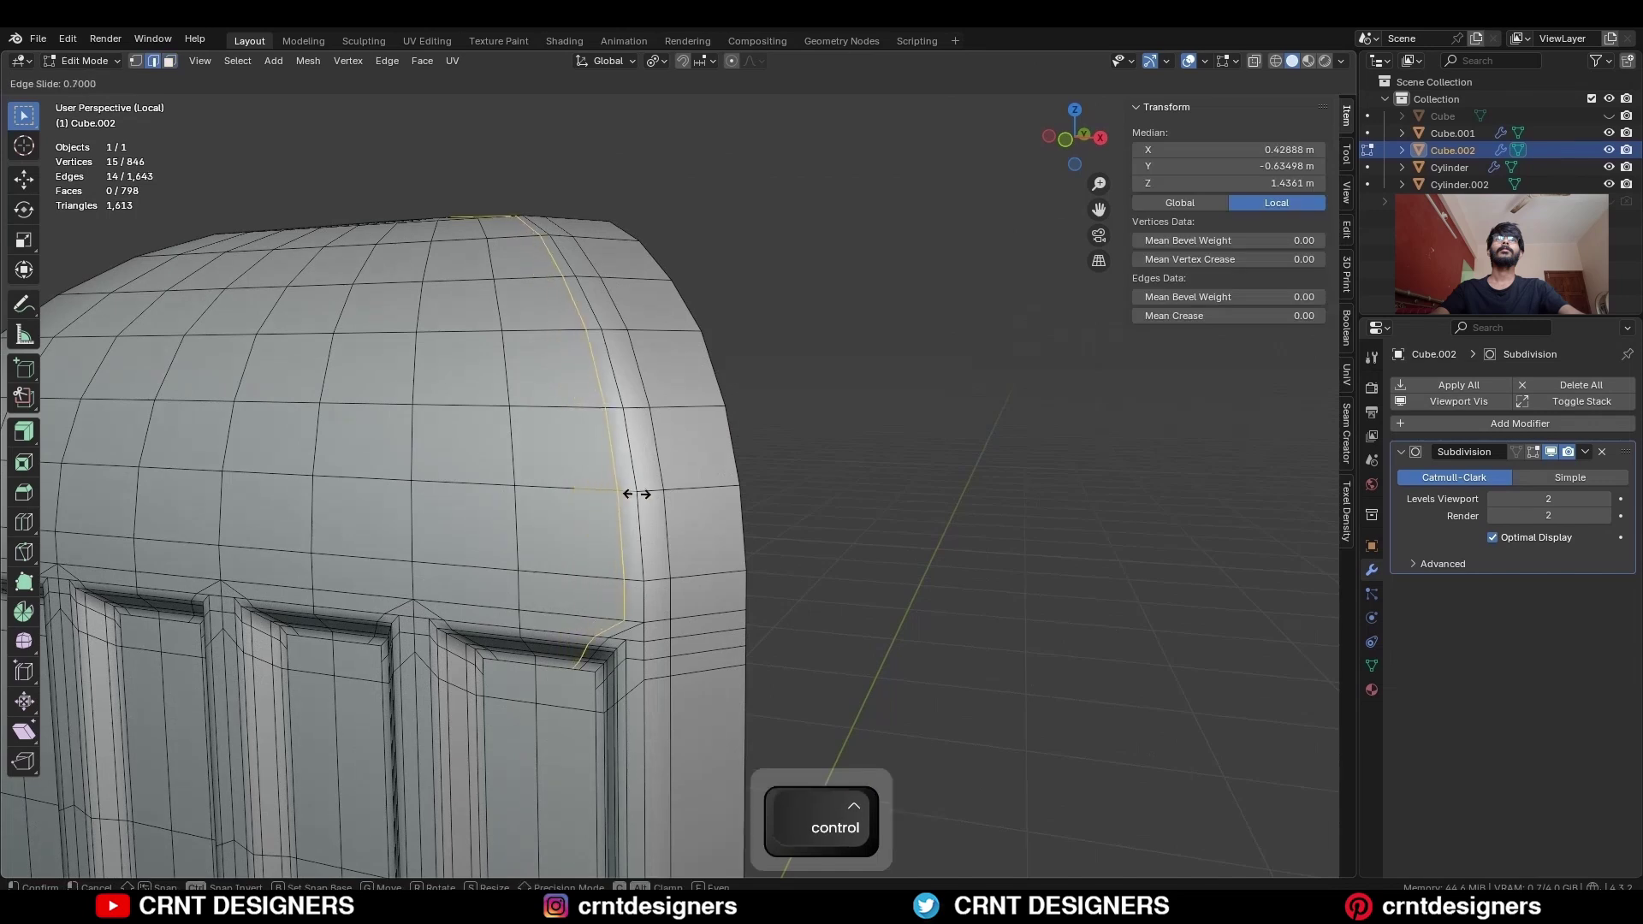
pyautogui.click(638, 484)
pyautogui.scroll(5, 893, 385)
# Slide the new loop to factor 0.7 and preview the smoothed shape in Object Mode
pyautogui.press('g')
pyautogui.click(872, 438)
pyautogui.press('1')
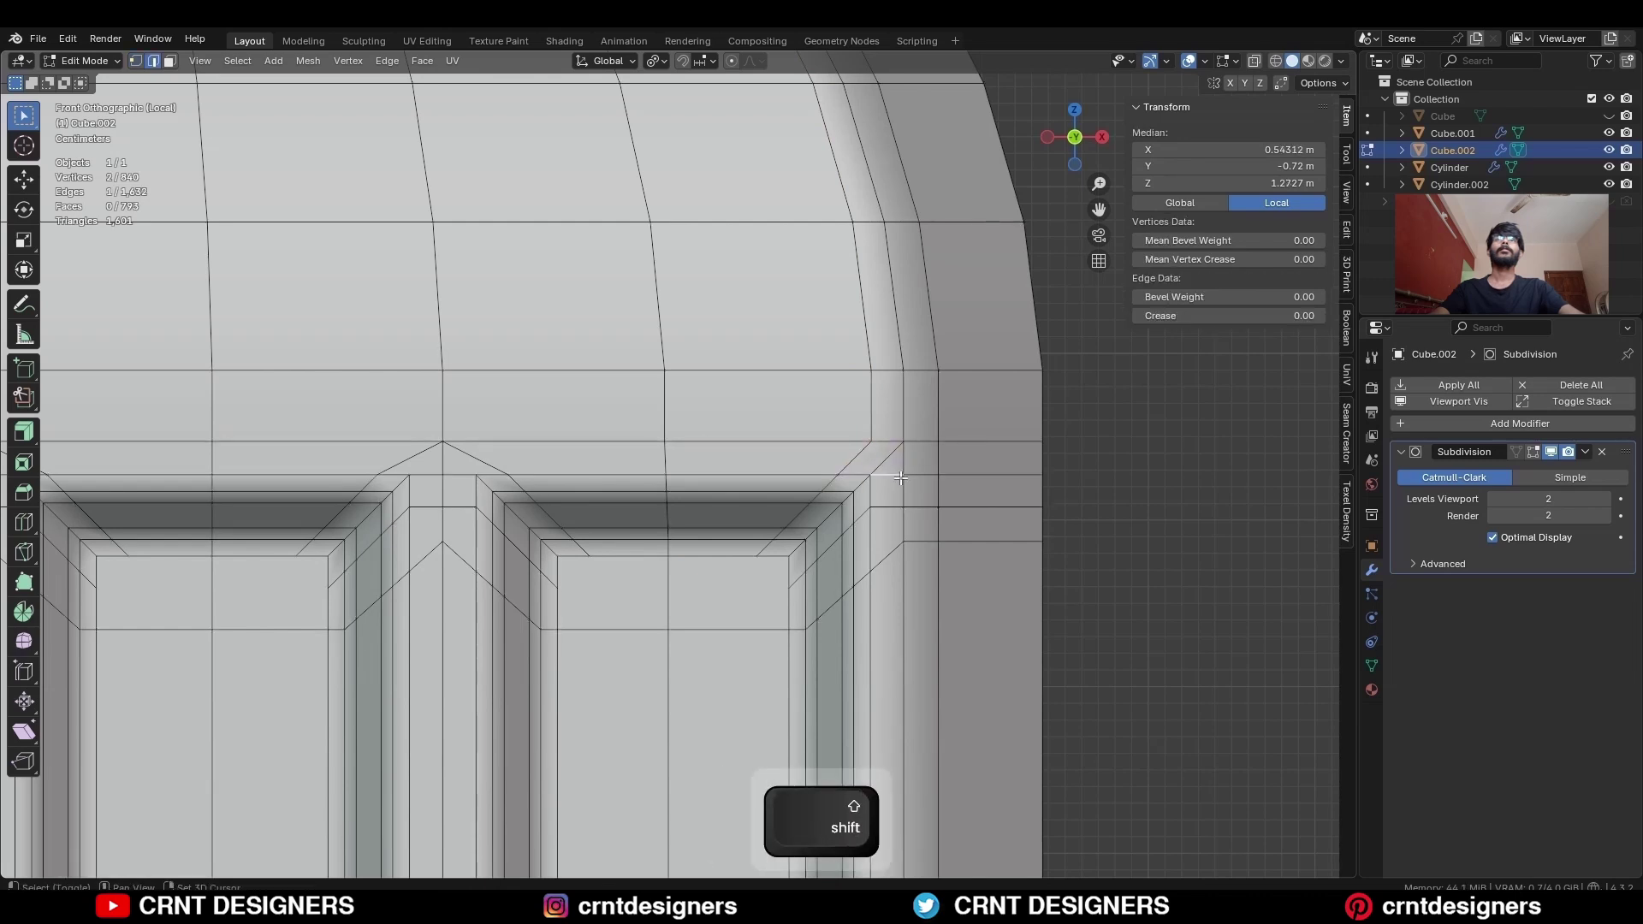
pyautogui.scroll(-3, 974, 459)
pyautogui.press('Tab')
# Back in Edit Mode, select the loop across the middle of the panels and dissolve it
pyautogui.scroll(-3, 968, 459)
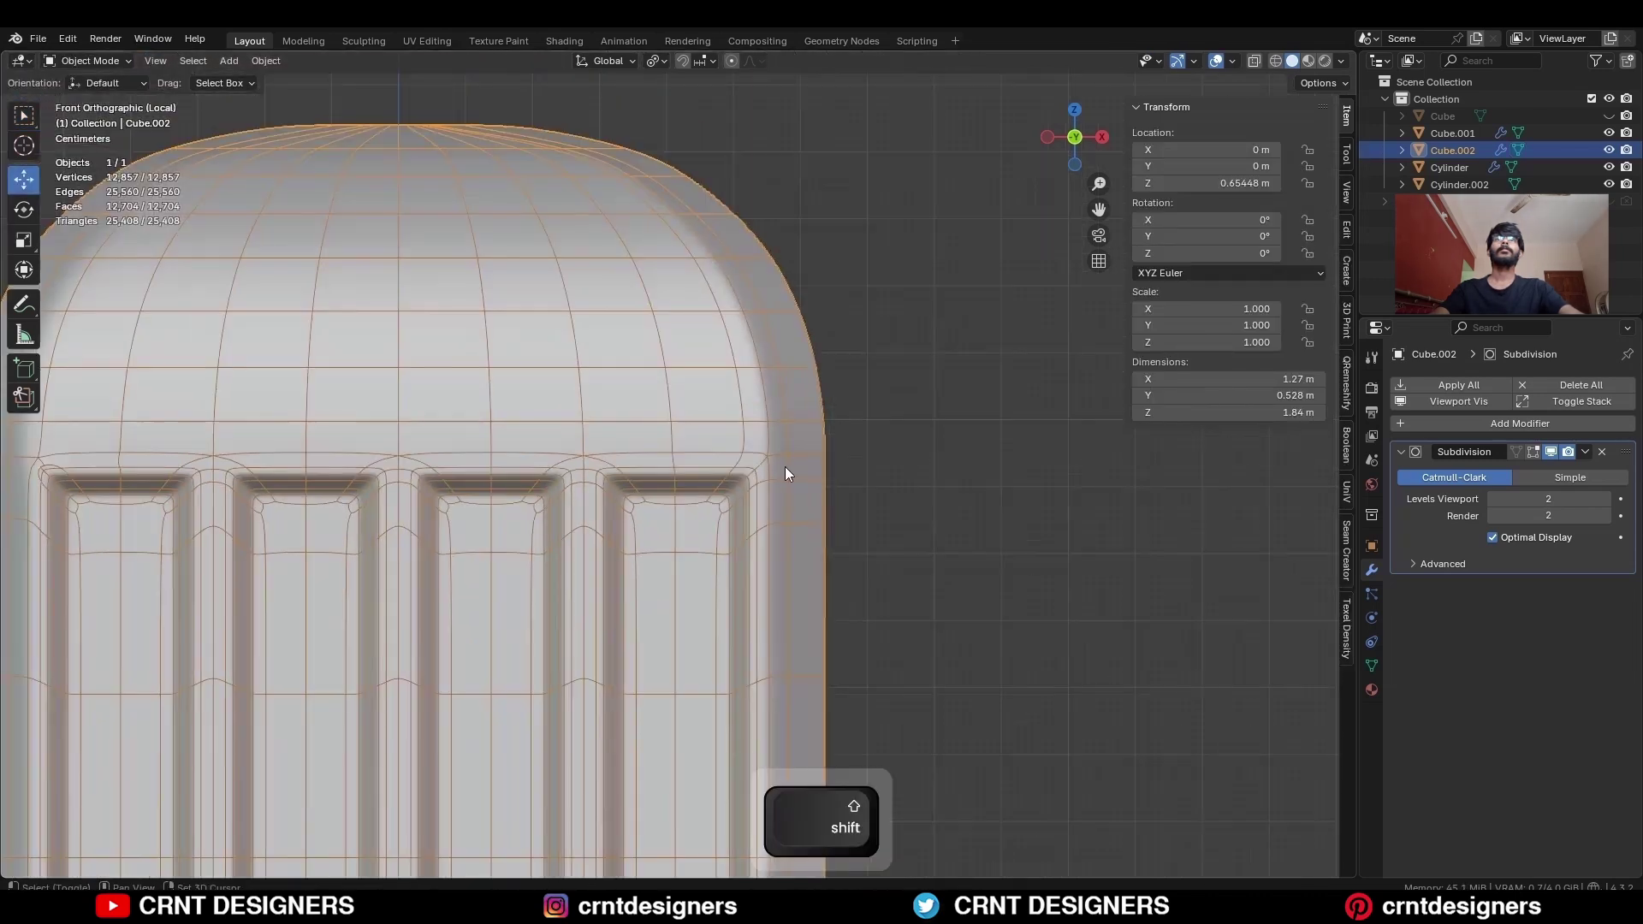
pyautogui.keyDown('shift'); pyautogui.moveTo(784, 466); pyautogui.dragTo(1061, 441, button='middle'); pyautogui.keyUp('shift')
pyautogui.press('Tab')
pyautogui.scroll(5, 860, 493)
pyautogui.press('1')
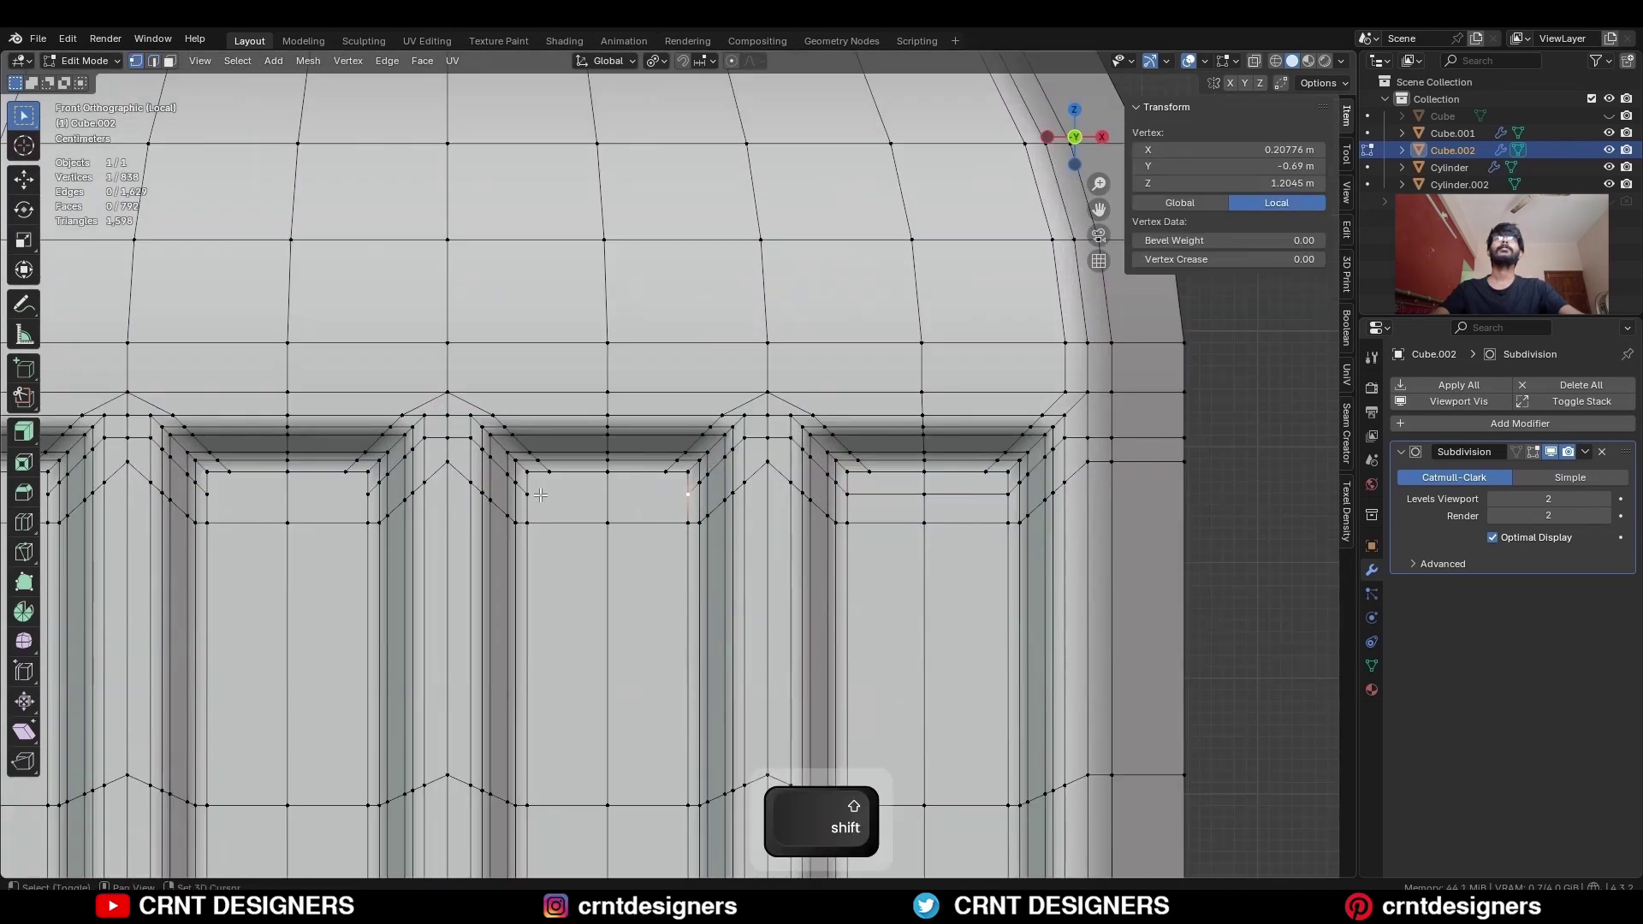
pyautogui.scroll(-4, 413, 511)
pyautogui.keyDown('alt'); pyautogui.keyDown('shift'); pyautogui.click(787, 392); pyautogui.keyUp('shift'); pyautogui.keyUp('alt')
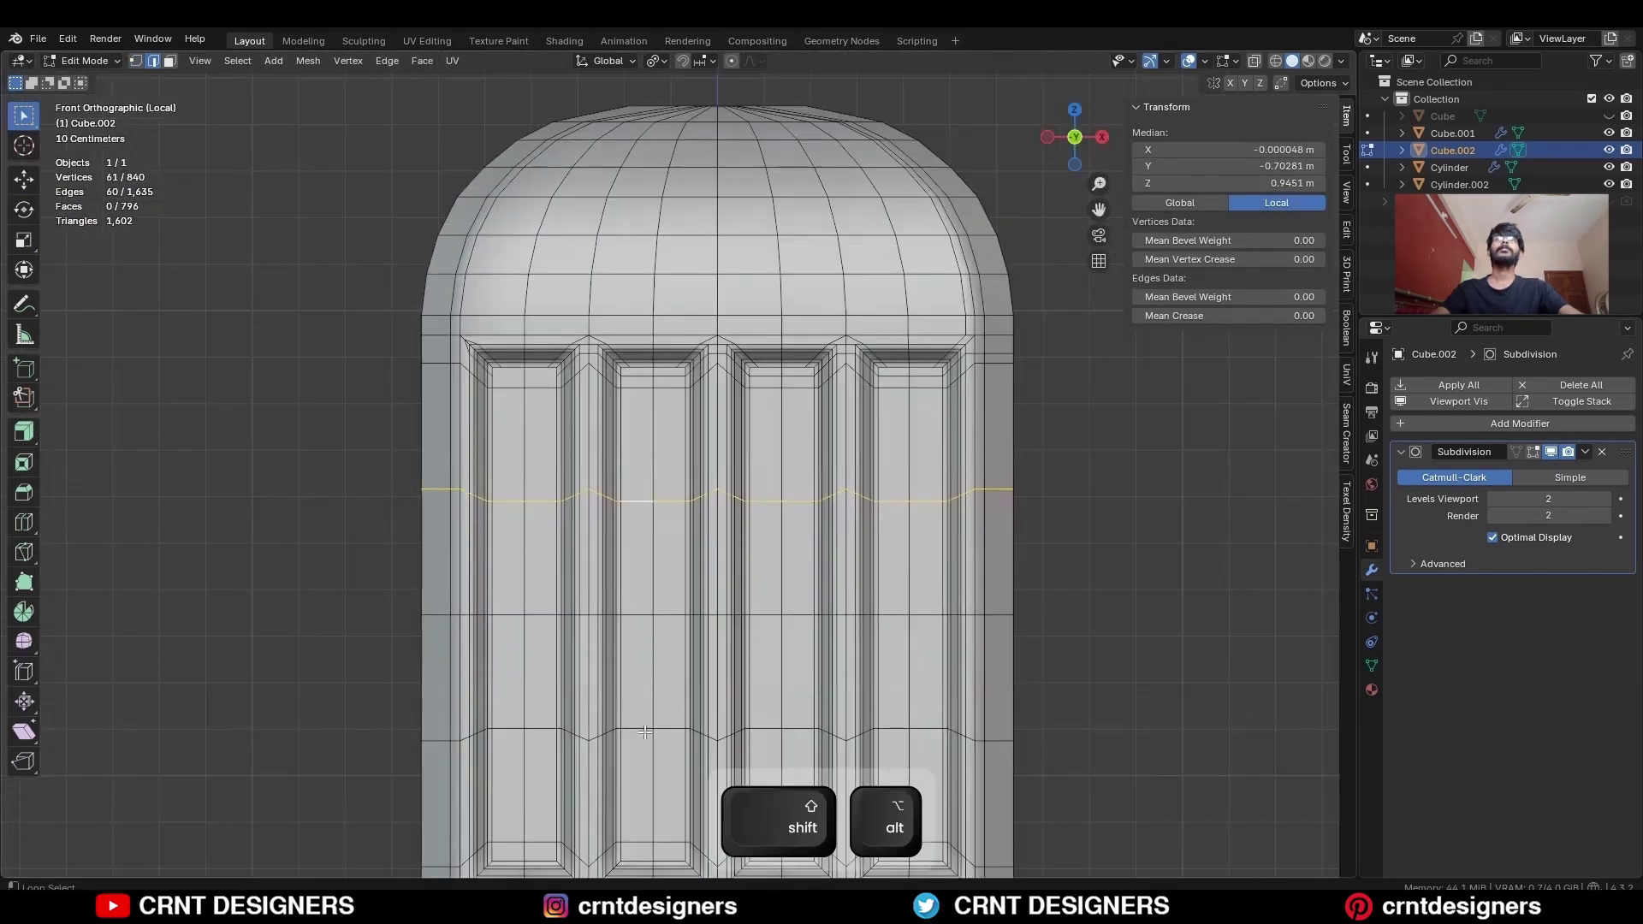
pyautogui.hotkey('ctrl', 'x')
pyautogui.scroll(4, 599, 513)
# Knife-cut vertically through the panels locked to the Z axis and dissolve leftover geometry
pyautogui.press('k')
pyautogui.click(592, 237)
pyautogui.press('z')
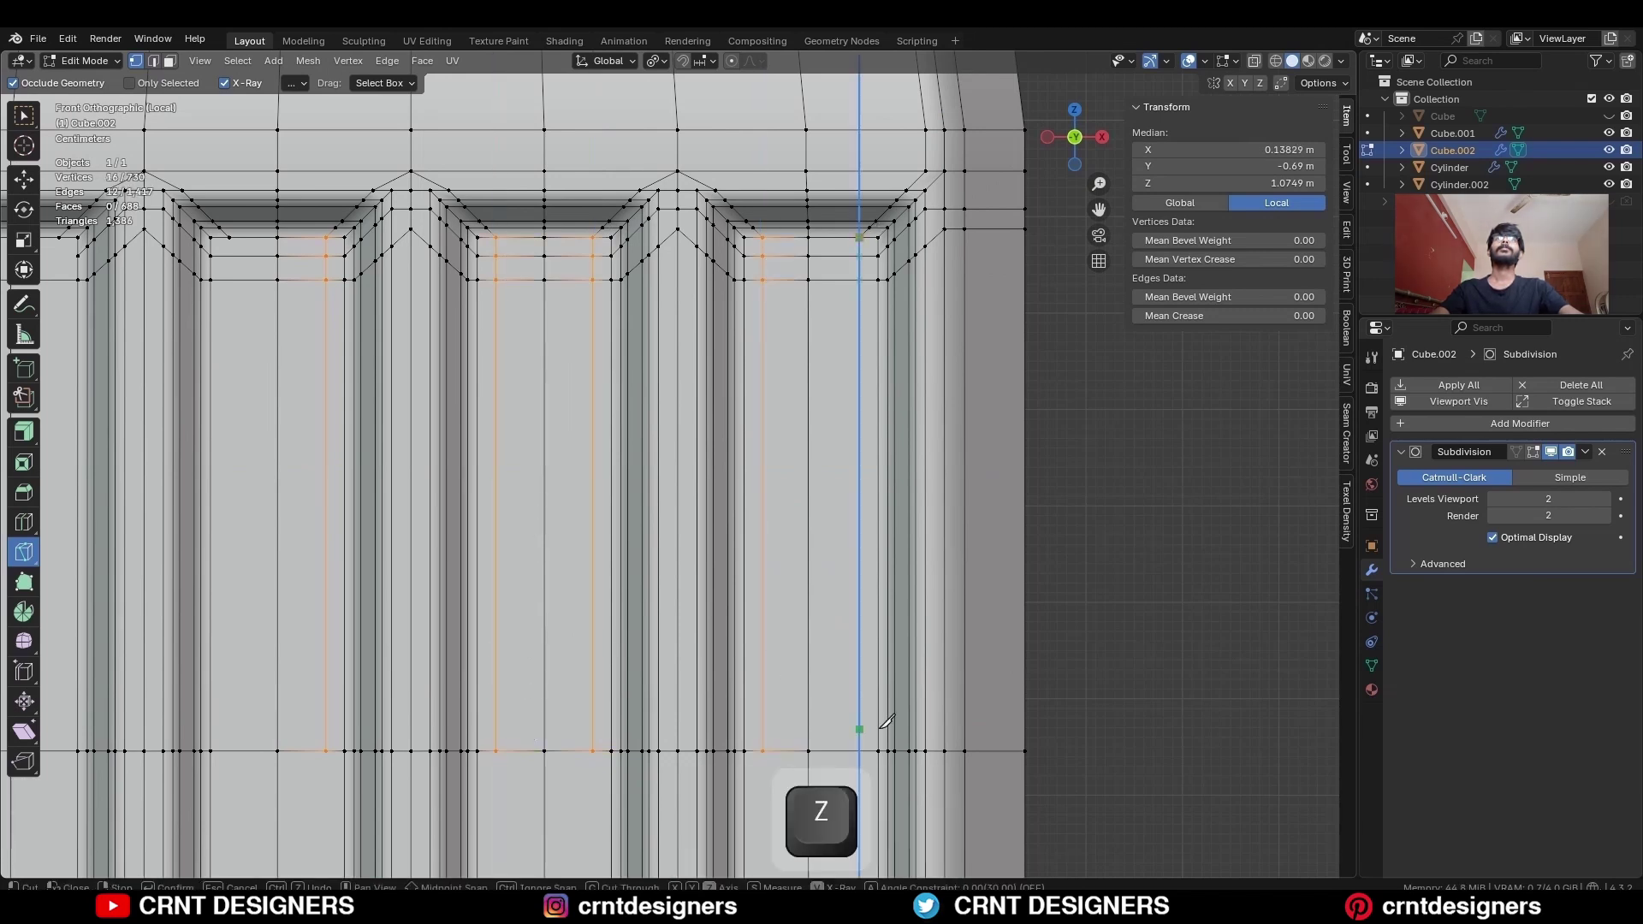
pyautogui.press('Return')
pyautogui.scroll(-3, 759, 465)
pyautogui.hotkey('ctrl', 'x')
# With X-ray on, box-select and delete the lower half of the body
pyautogui.scroll(-3, 759, 465)
pyautogui.hotkey('alt', 'z')
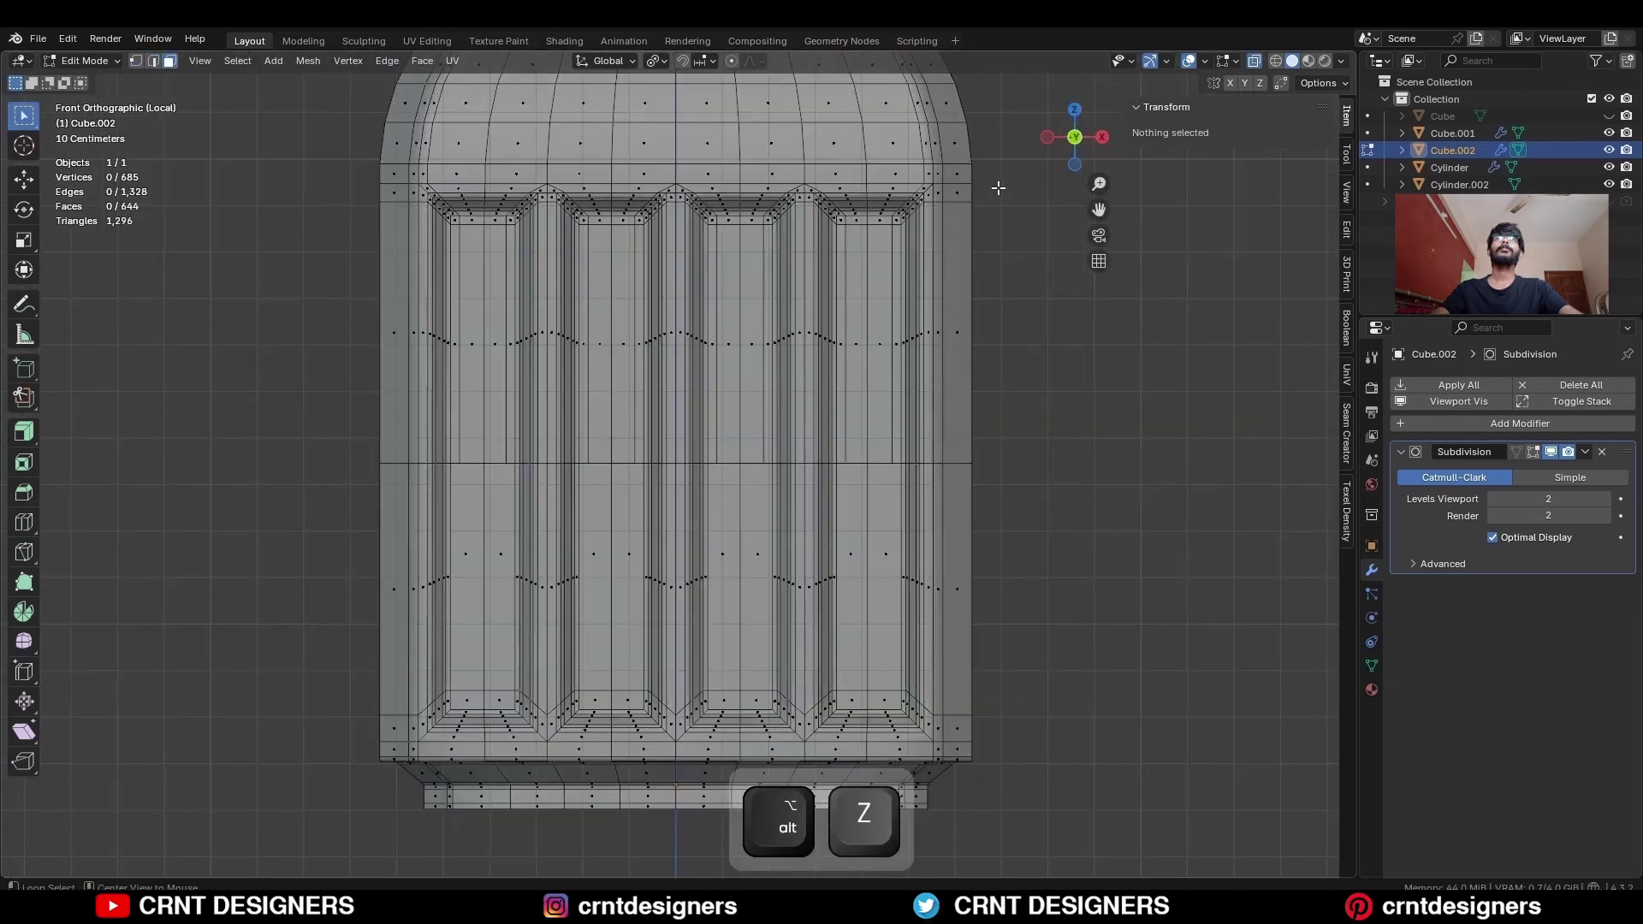
pyautogui.moveTo(382, 453); pyautogui.dragTo(382, 455)
pyautogui.moveTo(1001, 466); pyautogui.dragTo(260, 745)
pyautogui.press('x')
pyautogui.press('2')
pyautogui.keyDown('alt'); pyautogui.click(716, 470); pyautogui.keyUp('alt')
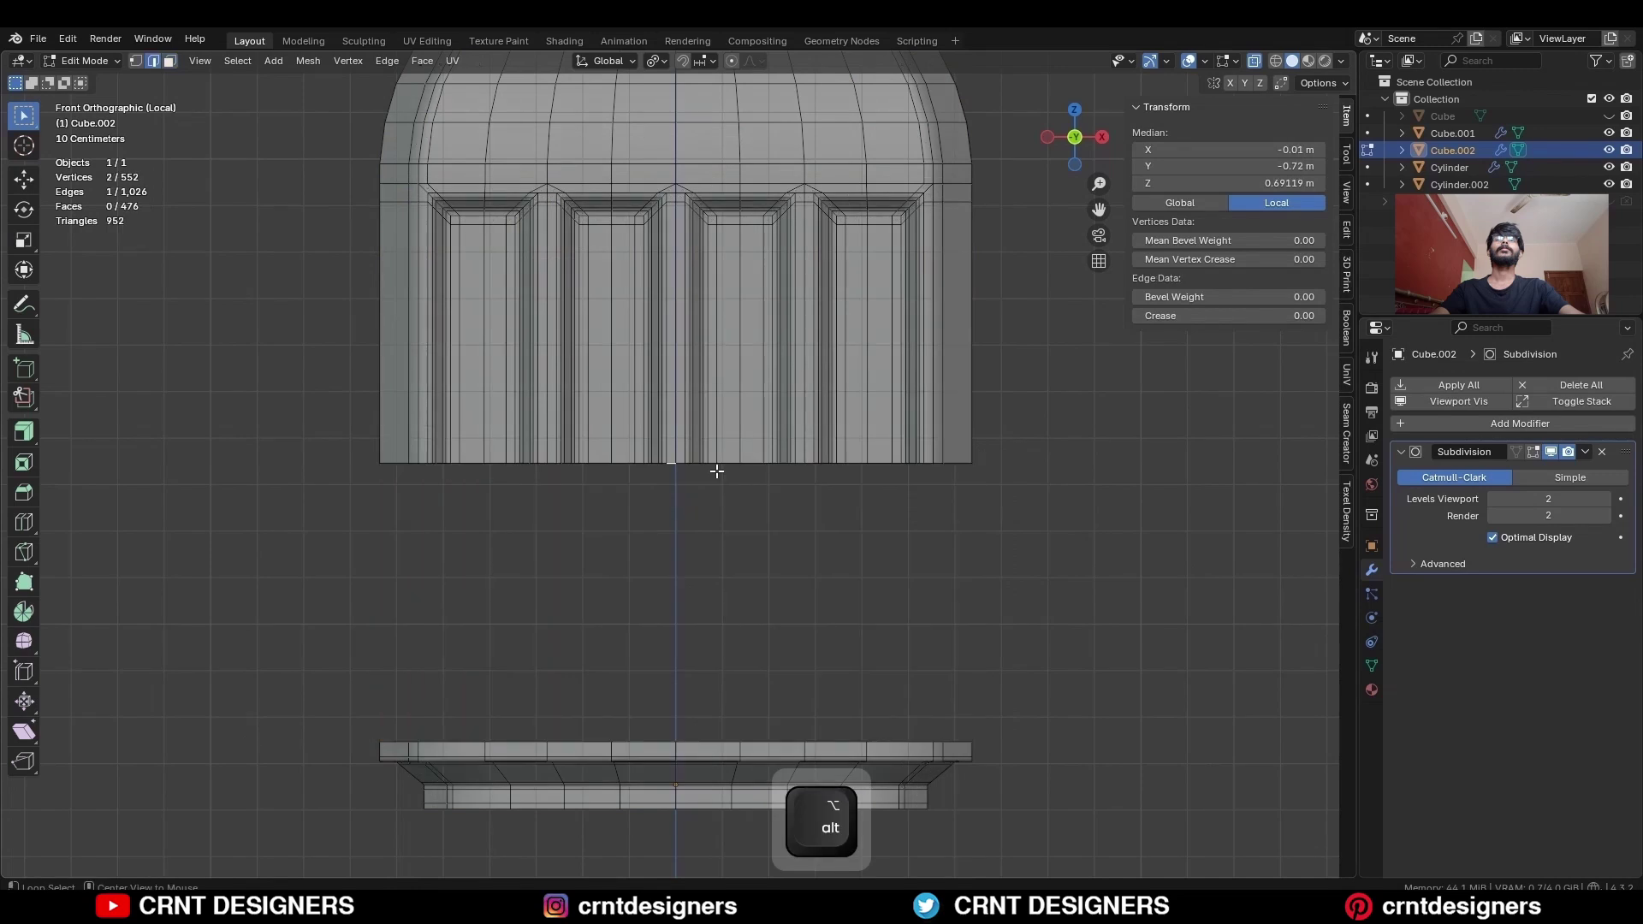
# Duplicate the upper-half faces in place and rotate the copy 180° around the 3D cursor
pyautogui.press('3')
pyautogui.moveTo(1001, 179); pyautogui.dragTo(257, 532)
pyautogui.hotkey('shift', 'd')
pyautogui.rightClick(800, 318)
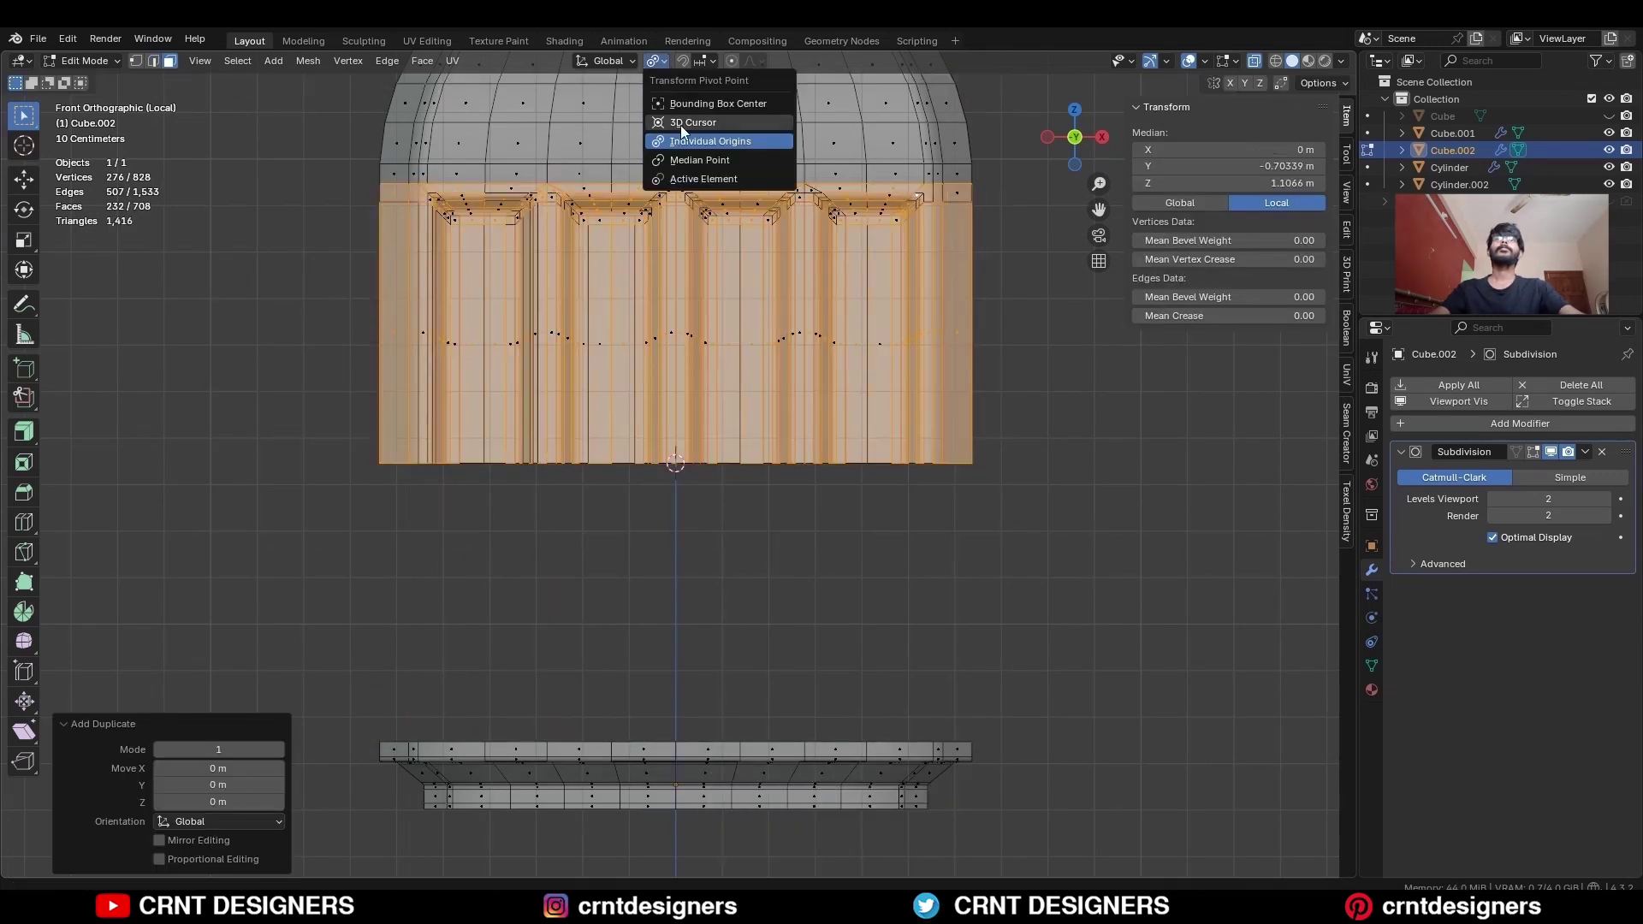
pyautogui.press('r')
pyautogui.press('Return')
pyautogui.hotkey('alt', 'a')
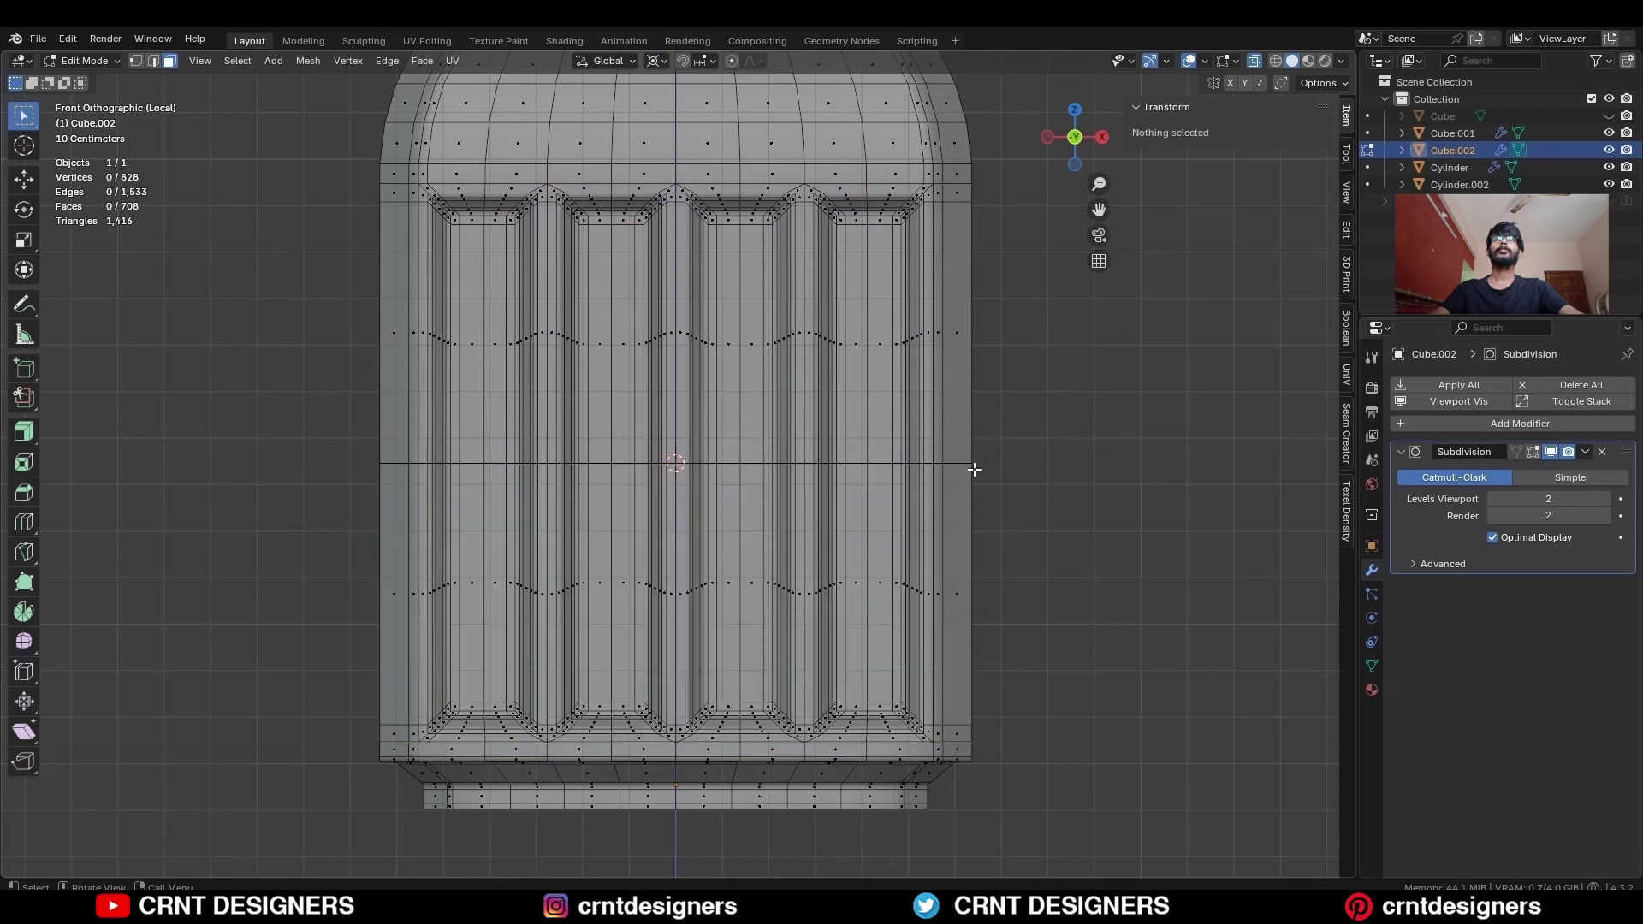
pyautogui.press('a')
pyautogui.moveTo(972, 470); pyautogui.dragTo(767, 641, button='middle')
# Merge By Distance to weld the seam, then add a loop cut at its default position
pyautogui.click(901, 447)
pyautogui.hotkey('alt', 'a')
pyautogui.hotkey('ctrl', 'r')
pyautogui.click(768, 640)
pyautogui.rightClick(768, 640)
# From top view, add another loop cut and slide it toward the top opening
pyautogui.press('ctrl+KP_7')
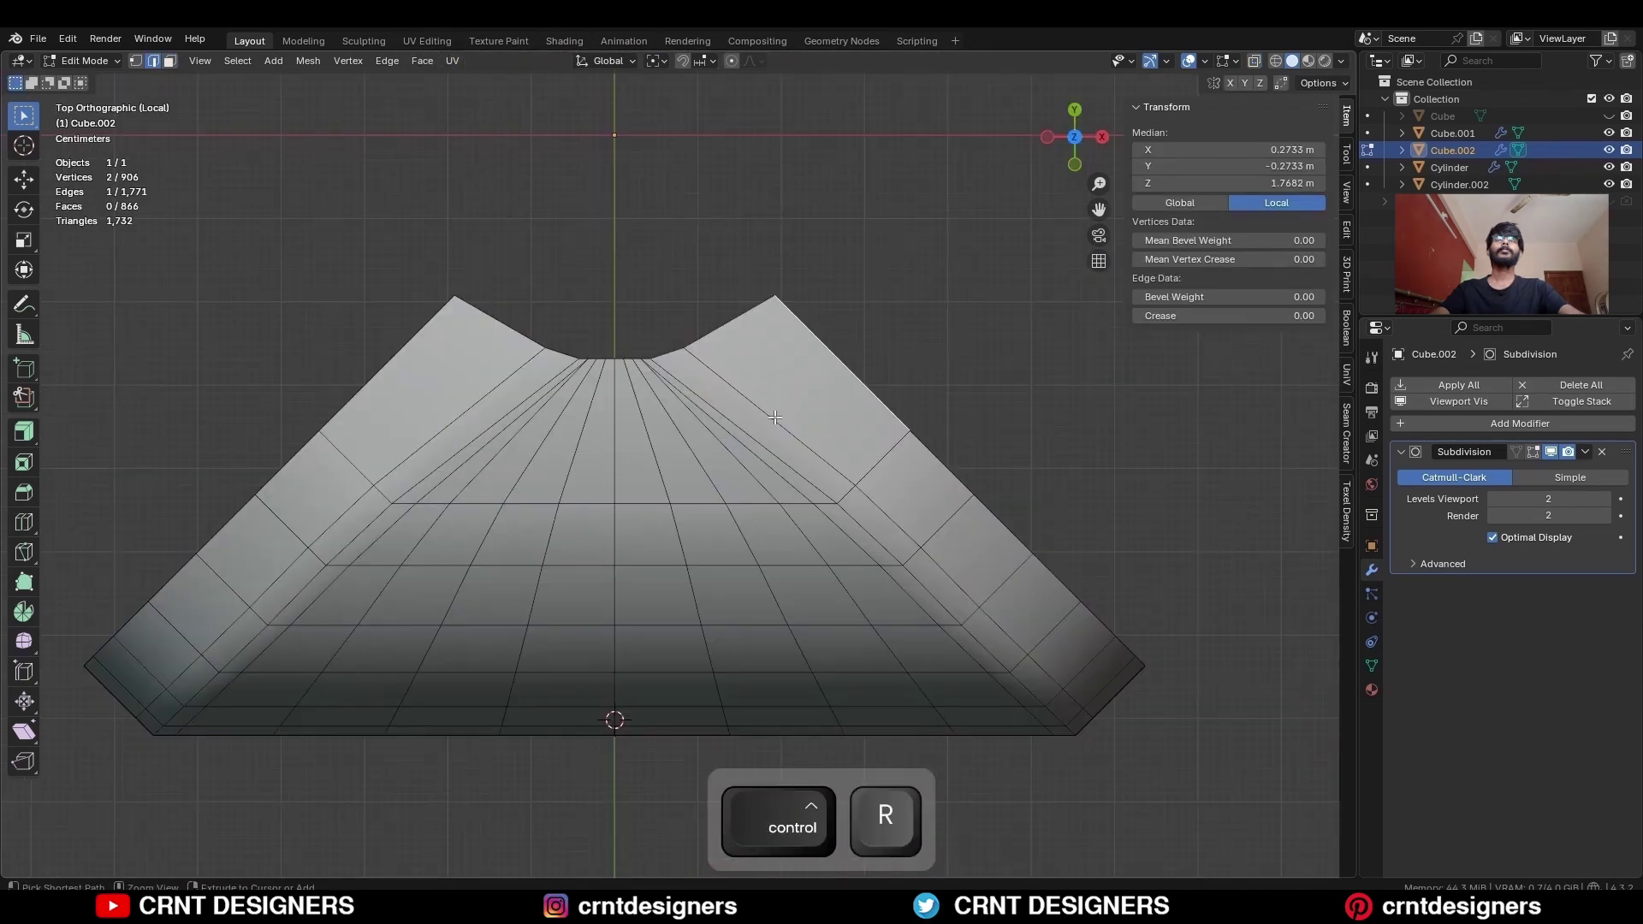
pyautogui.hotkey('ctrl', 'r')
pyautogui.click(828, 459)
pyautogui.moveTo(828, 459); pyautogui.dragTo(667, 389, button='middle')
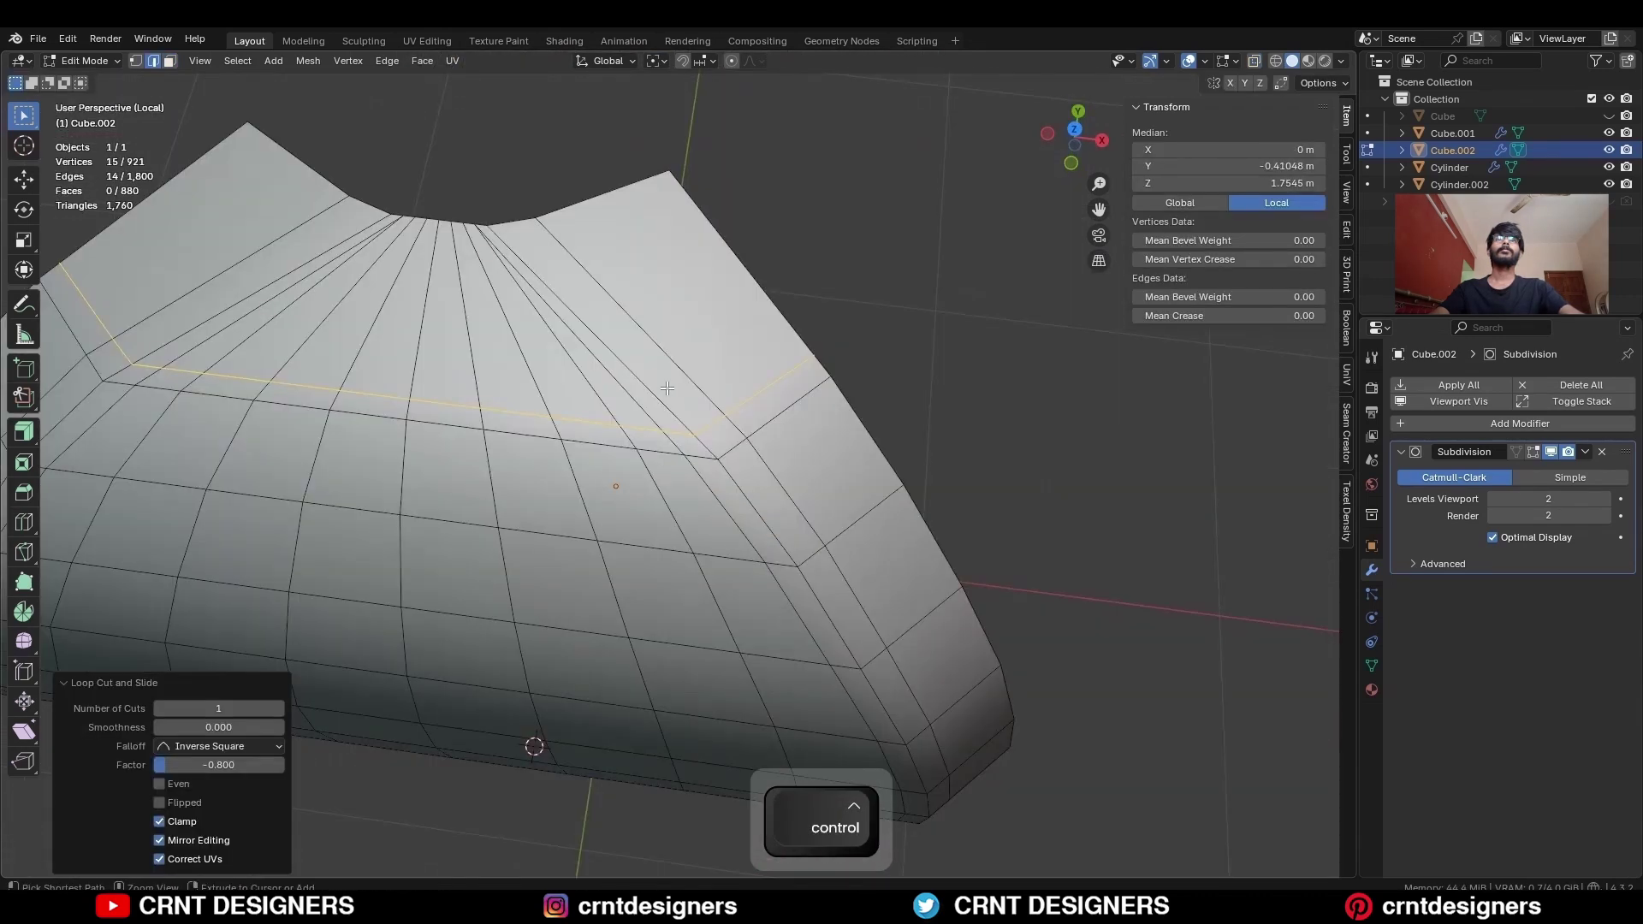
pyautogui.click(715, 454)
pyautogui.moveTo(714, 454); pyautogui.dragTo(599, 466, button='middle')
# Merge the top-corner vertices at center and dissolve the extra vertex
pyautogui.press('1')
pyautogui.click(570, 465)
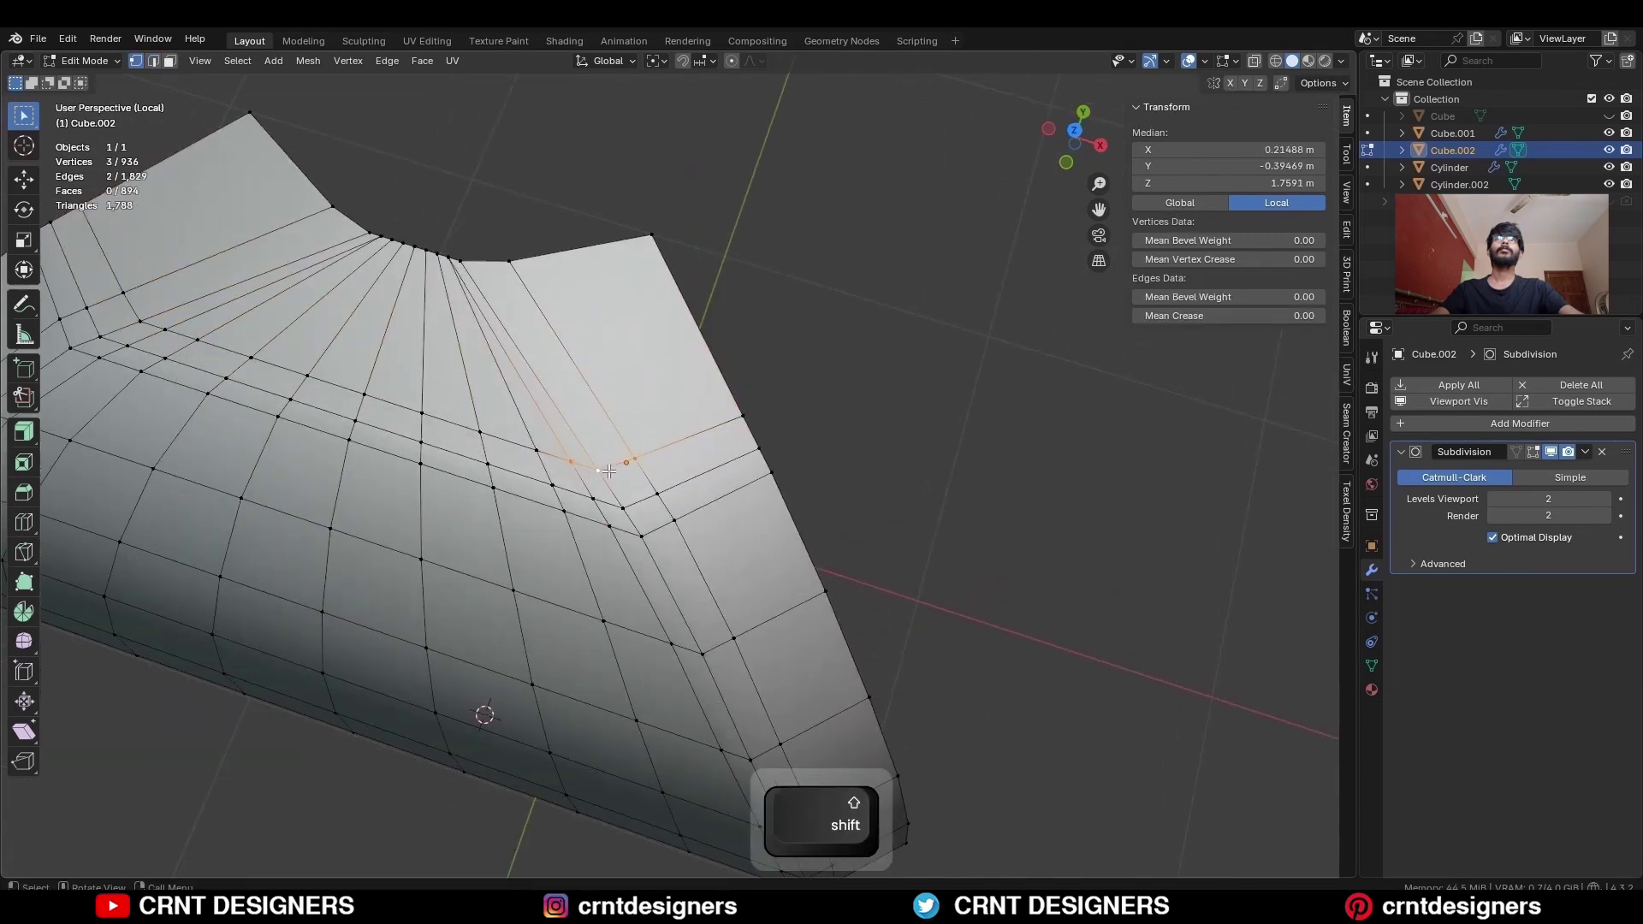
pyautogui.press('m')
pyautogui.click(613, 471)
pyautogui.keyDown('ctrl'); pyautogui.moveTo(617, 488); pyautogui.dragTo(653, 455, button='middle'); pyautogui.keyUp('ctrl')
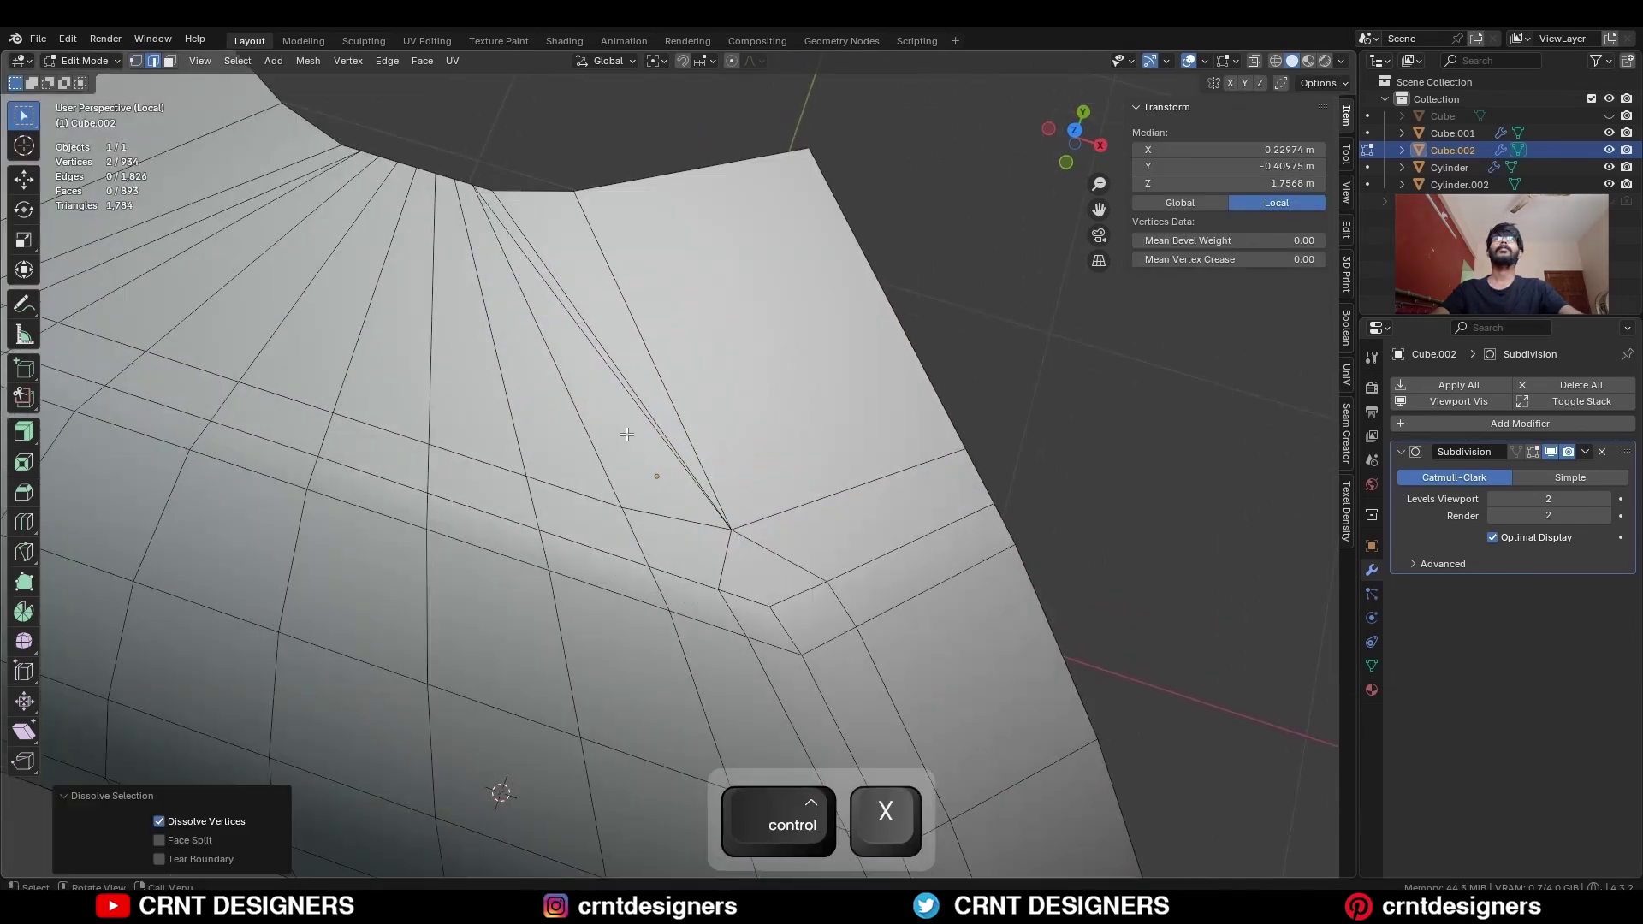
pyautogui.keyDown('ctrl'); pyautogui.moveTo(693, 376); pyautogui.dragTo(667, 355, button='middle'); pyautogui.keyUp('ctrl')
pyautogui.hotkey('ctrl', 'x')
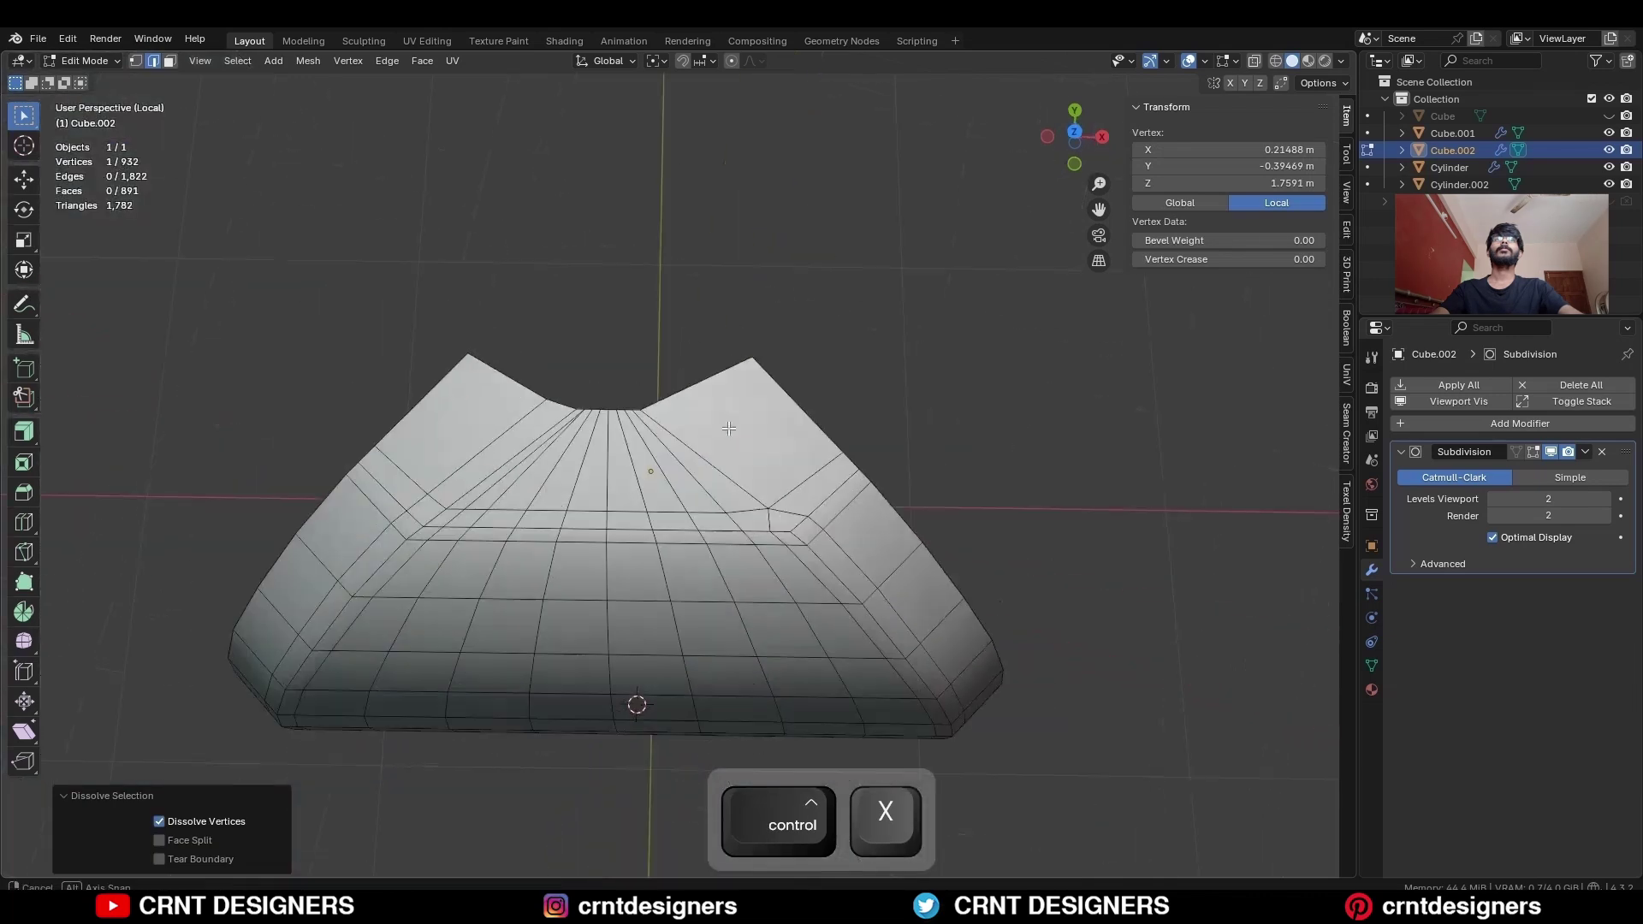
# Box-select the remaining stray vertices, merge them at center, and select an edge near the top
pyautogui.moveTo(687, 346); pyautogui.dragTo(583, 360)
pyautogui.click(640, 362)
pyautogui.press('2')
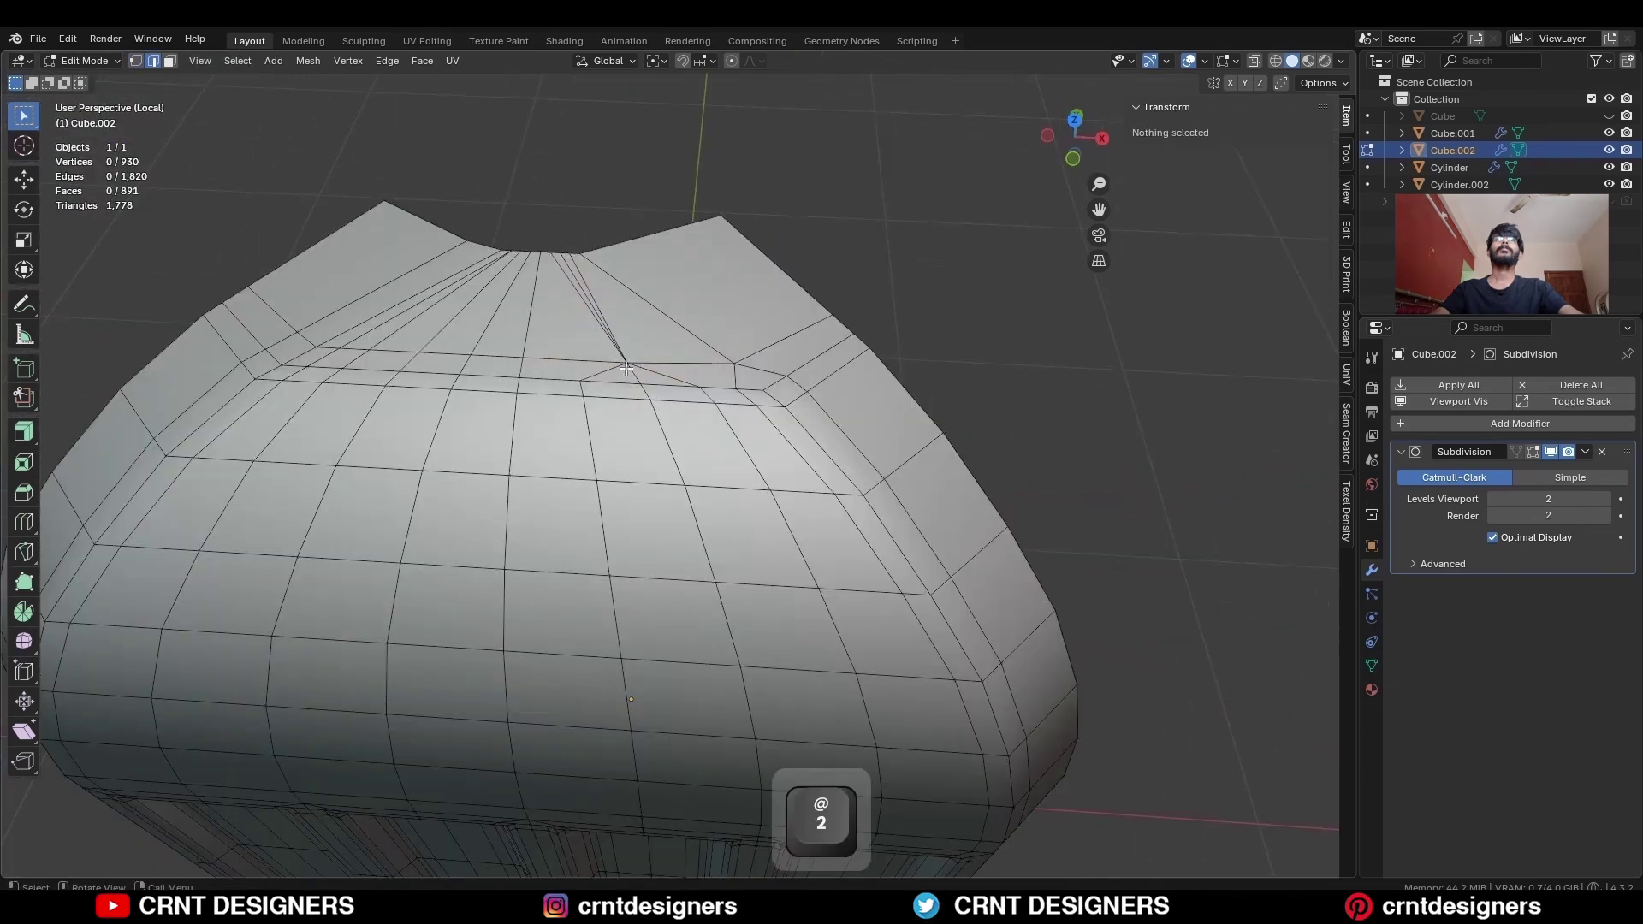
pyautogui.keyDown('shift'); pyautogui.click(598, 303); pyautogui.keyUp('shift')
pyautogui.scroll(-3, 604, 303)
pyautogui.keyDown('shift'); pyautogui.moveTo(625, 342); pyautogui.dragTo(700, 419, button='middle'); pyautogui.keyUp('shift')
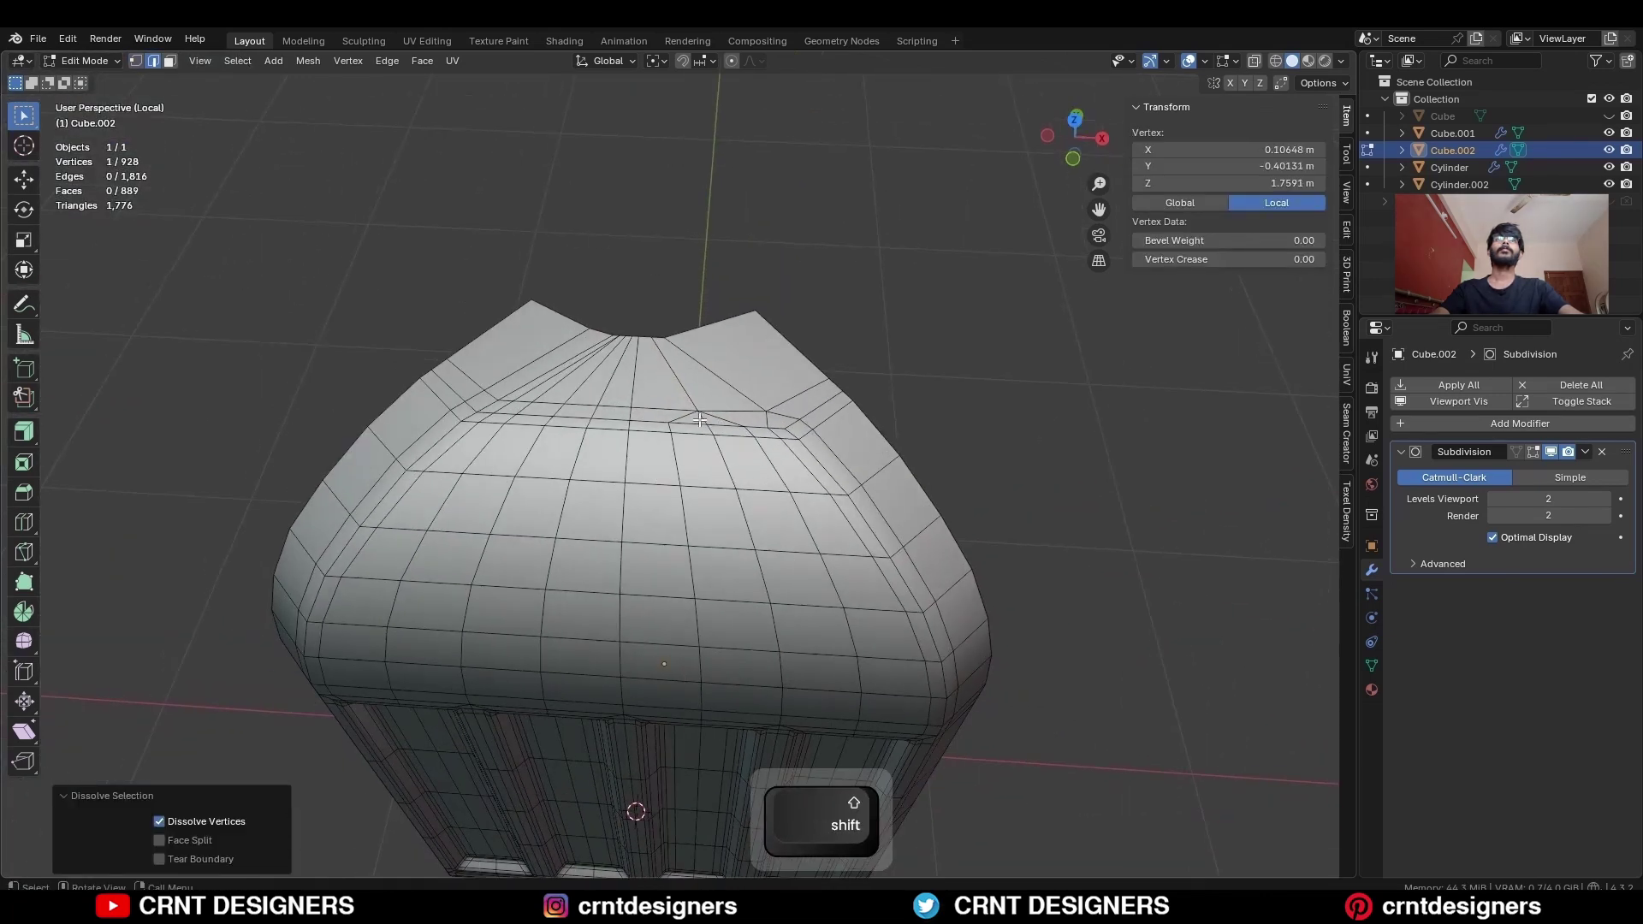
# Symmetrize the whole mesh and add a loop cut near the top rim at factor 0.6
pyautogui.press('a')
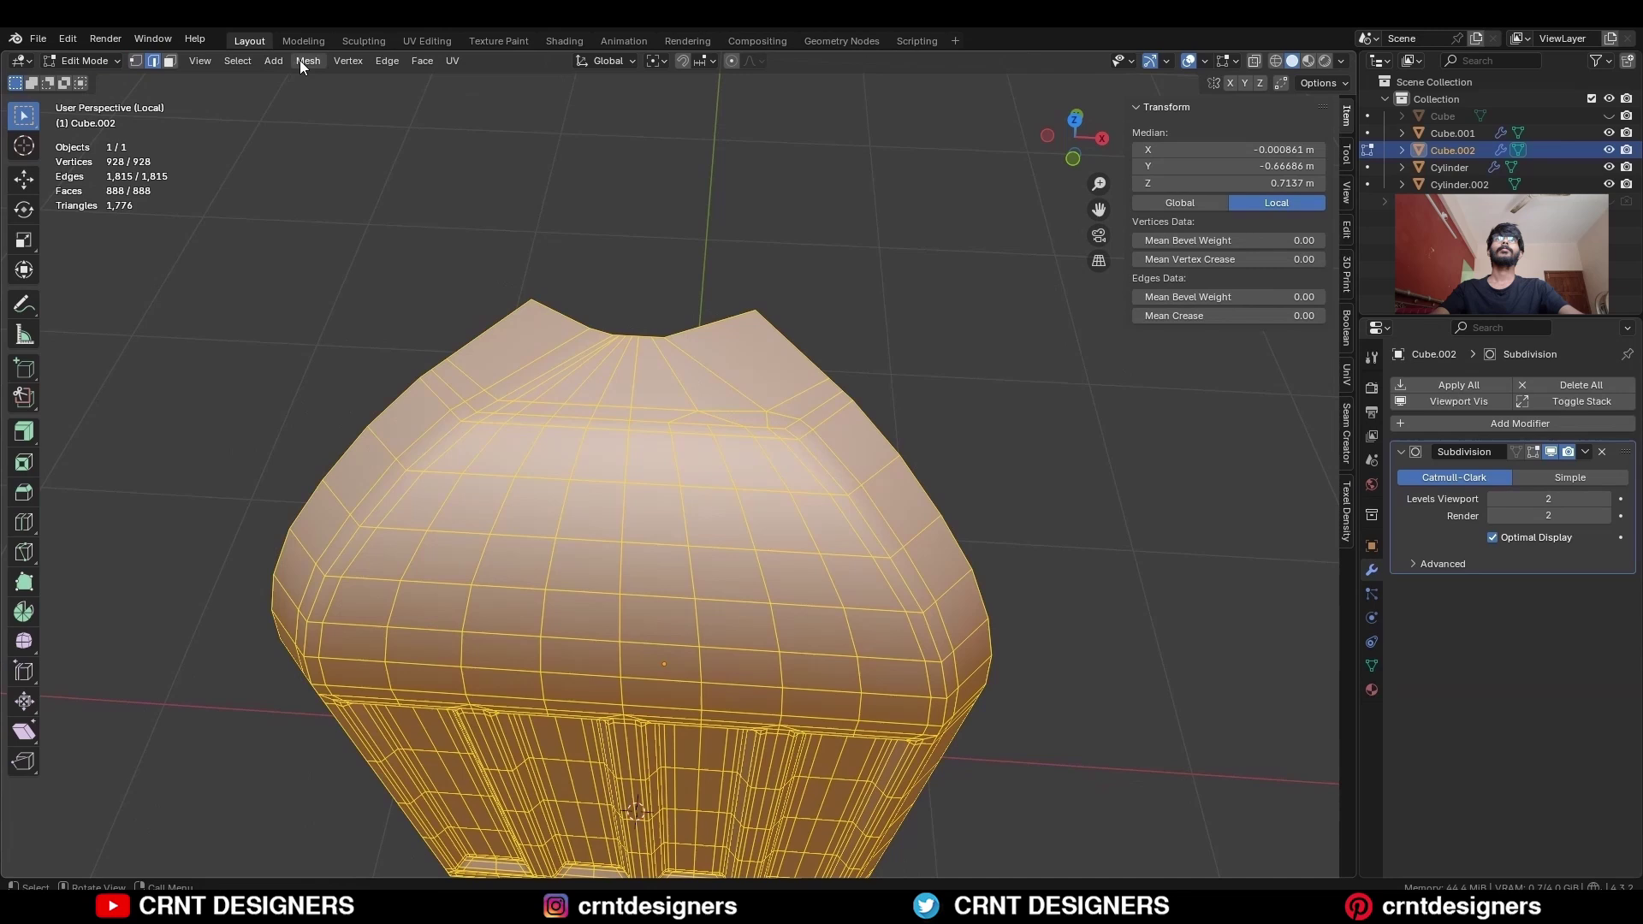
pyautogui.click(299, 60)
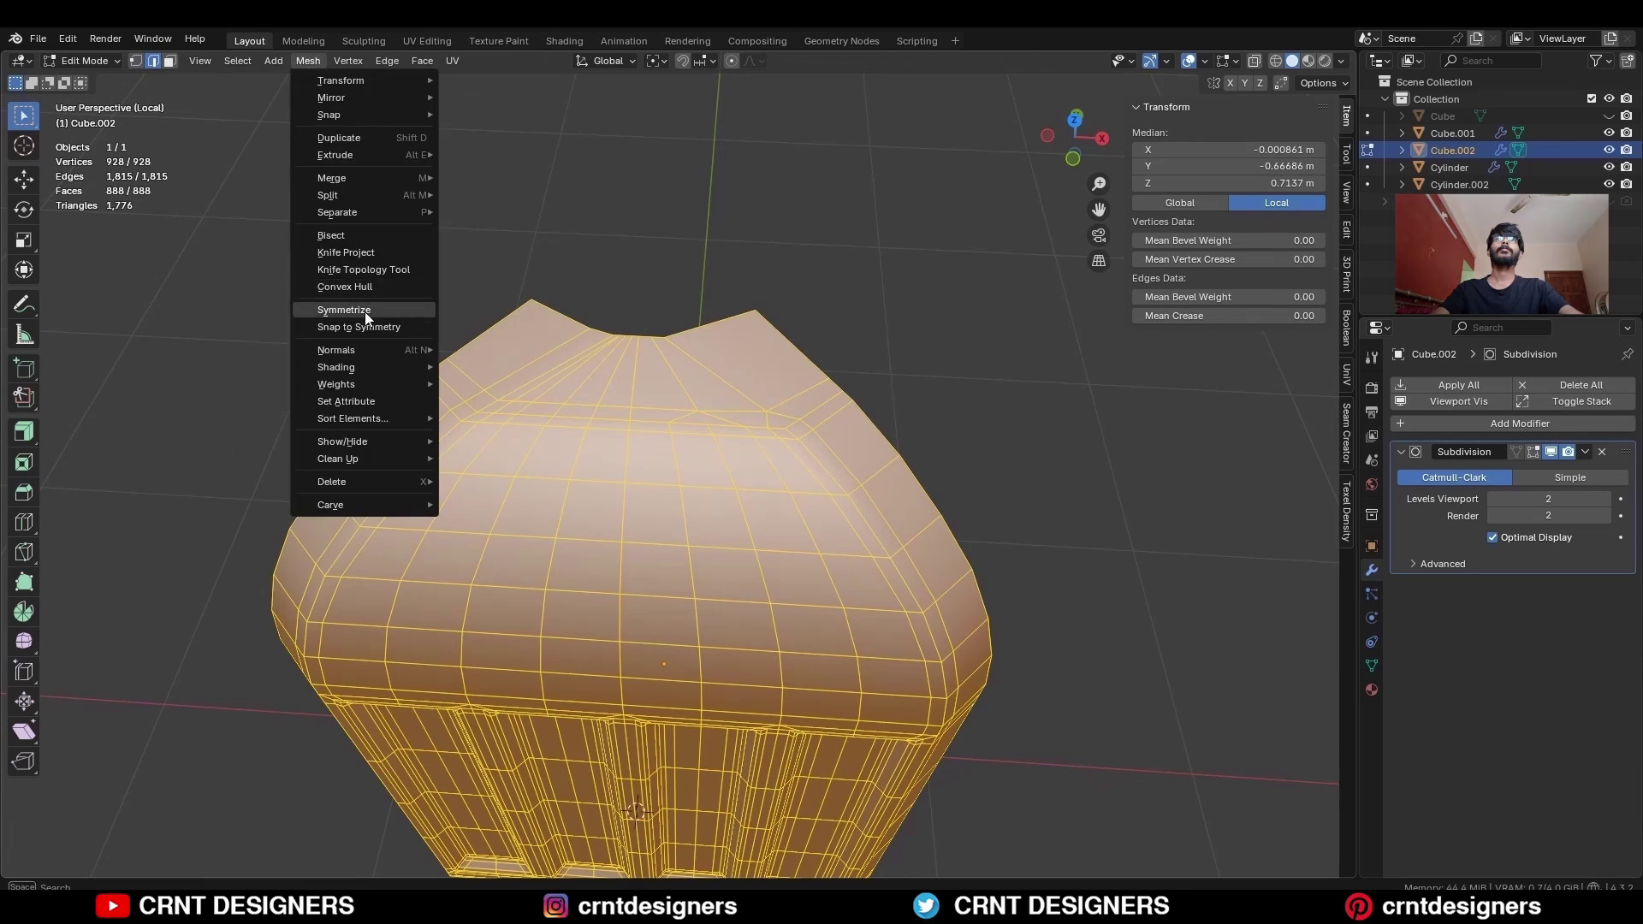
pyautogui.click(364, 311)
pyautogui.hotkey('alt', 'a')
pyautogui.scroll(3, 667, 257)
pyautogui.hotkey('ctrl', 'r')
pyautogui.click(889, 370)
pyautogui.click(911, 371)
pyautogui.scroll(-5, 911, 371)
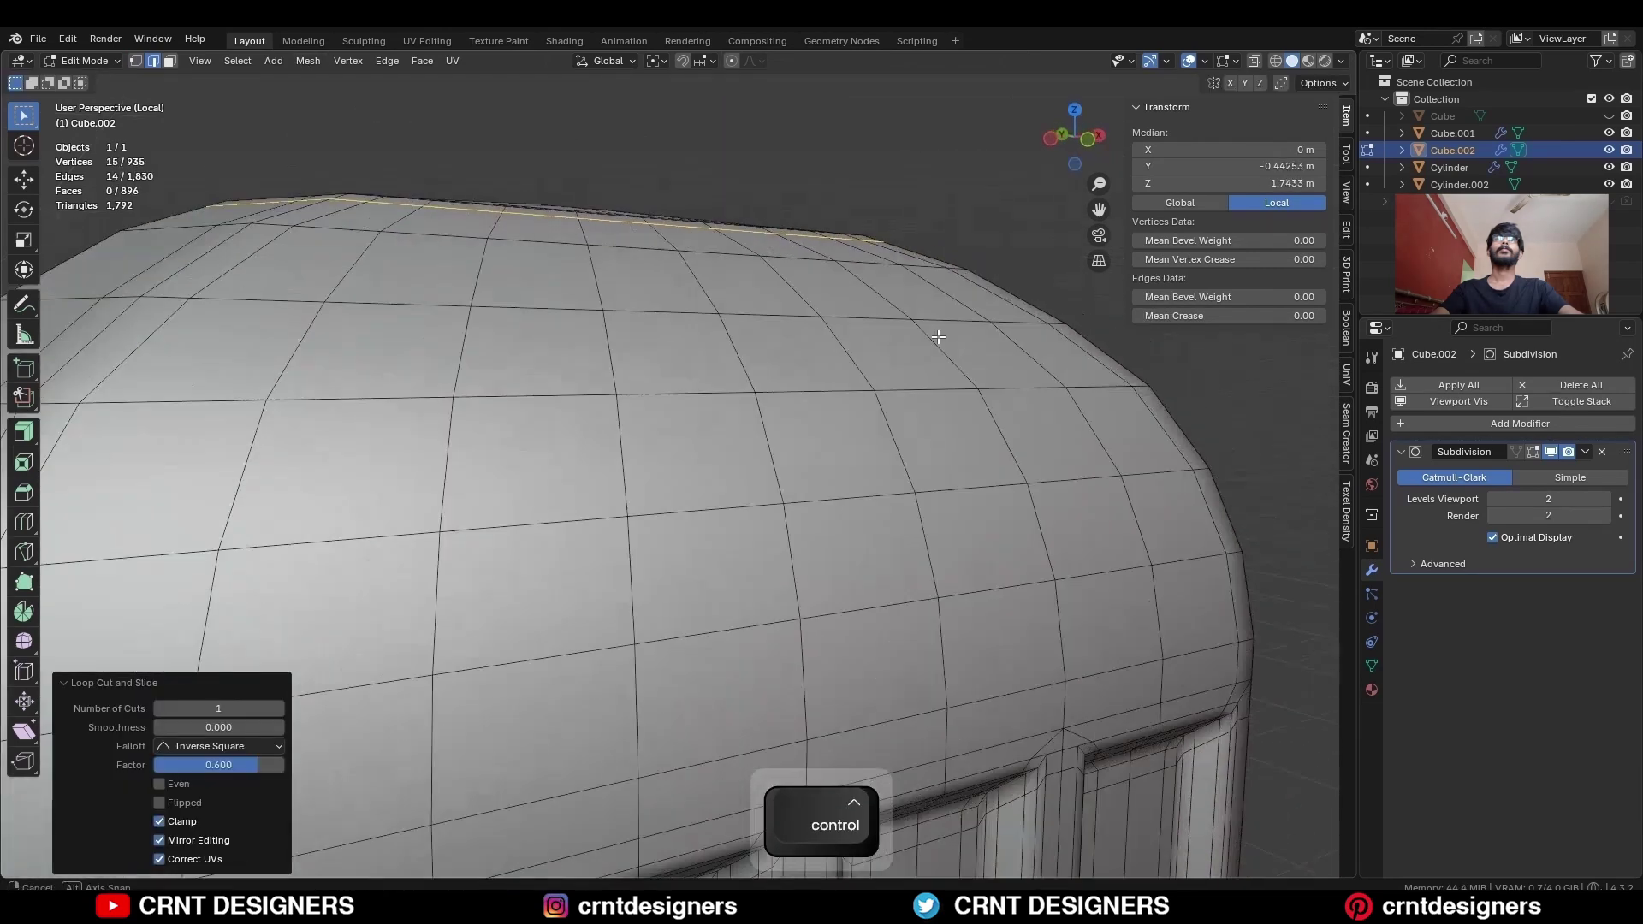
# From top view, duplicate the piece three times, rotating each copy -90° on Z around the 3D cursor
pyautogui.press('KP_7')
pyautogui.press('a')
pyautogui.hotkey('shift', 'd')
pyautogui.press('t')
pyautogui.press('r')
pyautogui.keyDown('ctrl'); pyautogui.click(704, 224); pyautogui.keyUp('ctrl')
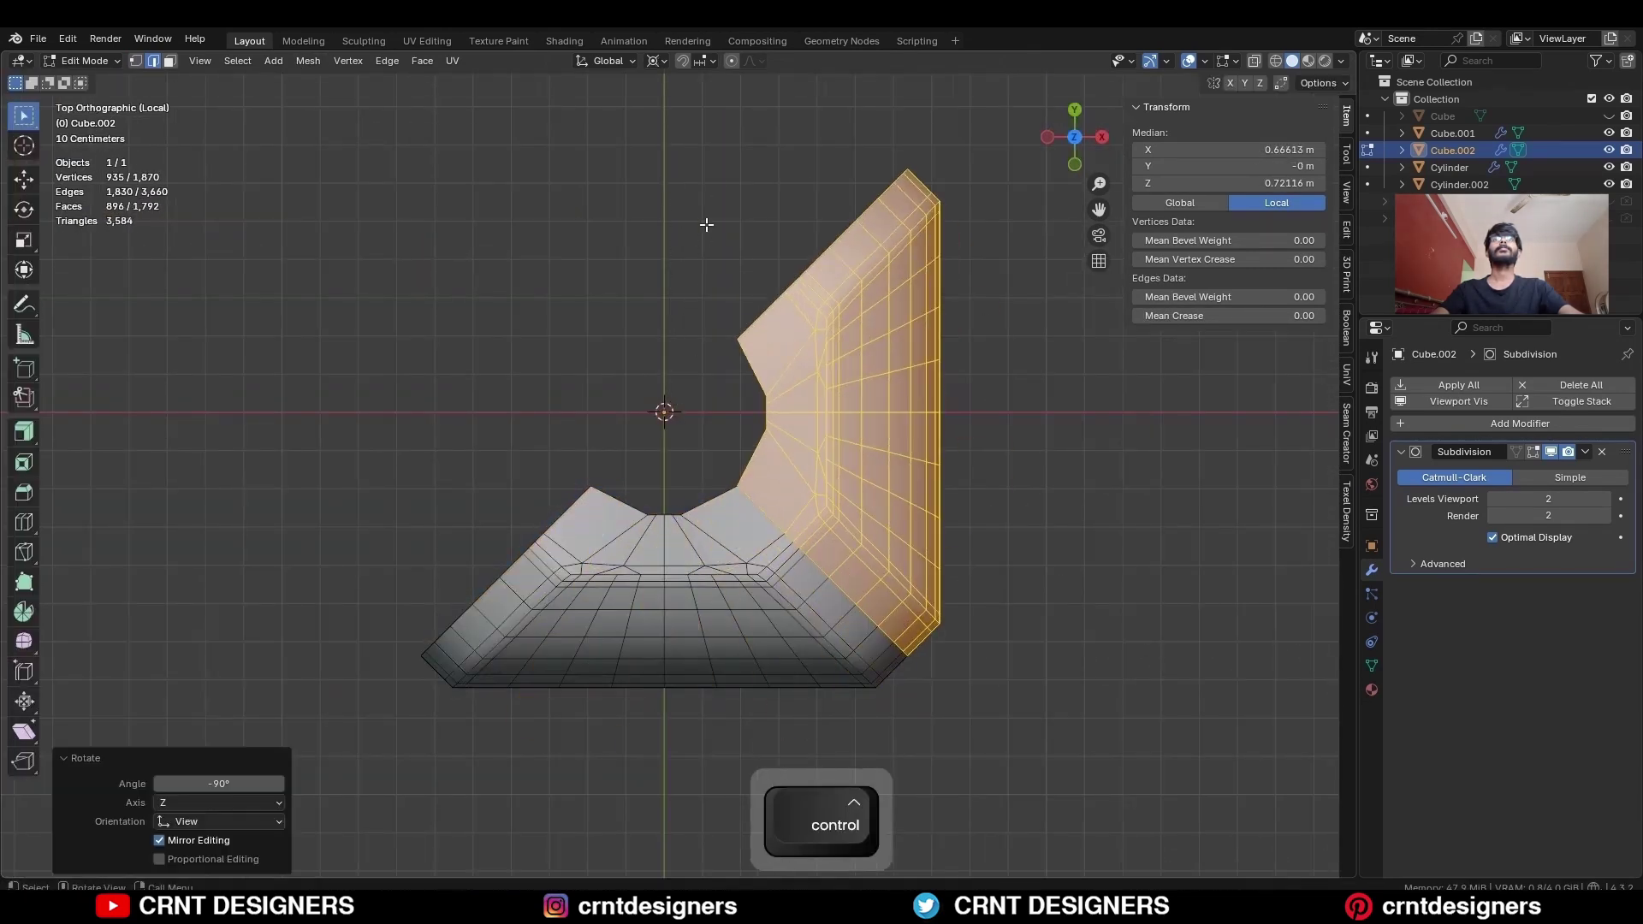
pyautogui.hotkey('shift', 'd')
pyautogui.press('r')
pyautogui.keyDown('ctrl'); pyautogui.click(568, 162); pyautogui.keyUp('ctrl')
pyautogui.hotkey('shift', 'd')
pyautogui.press('r')
pyautogui.keyDown('ctrl'); pyautogui.click(448, 305); pyautogui.keyUp('ctrl')
# Select the full four-sided body and weld the seams with Merge By Distance
pyautogui.hotkey('alt', 'a')
pyautogui.scroll(-3, 843, 476)
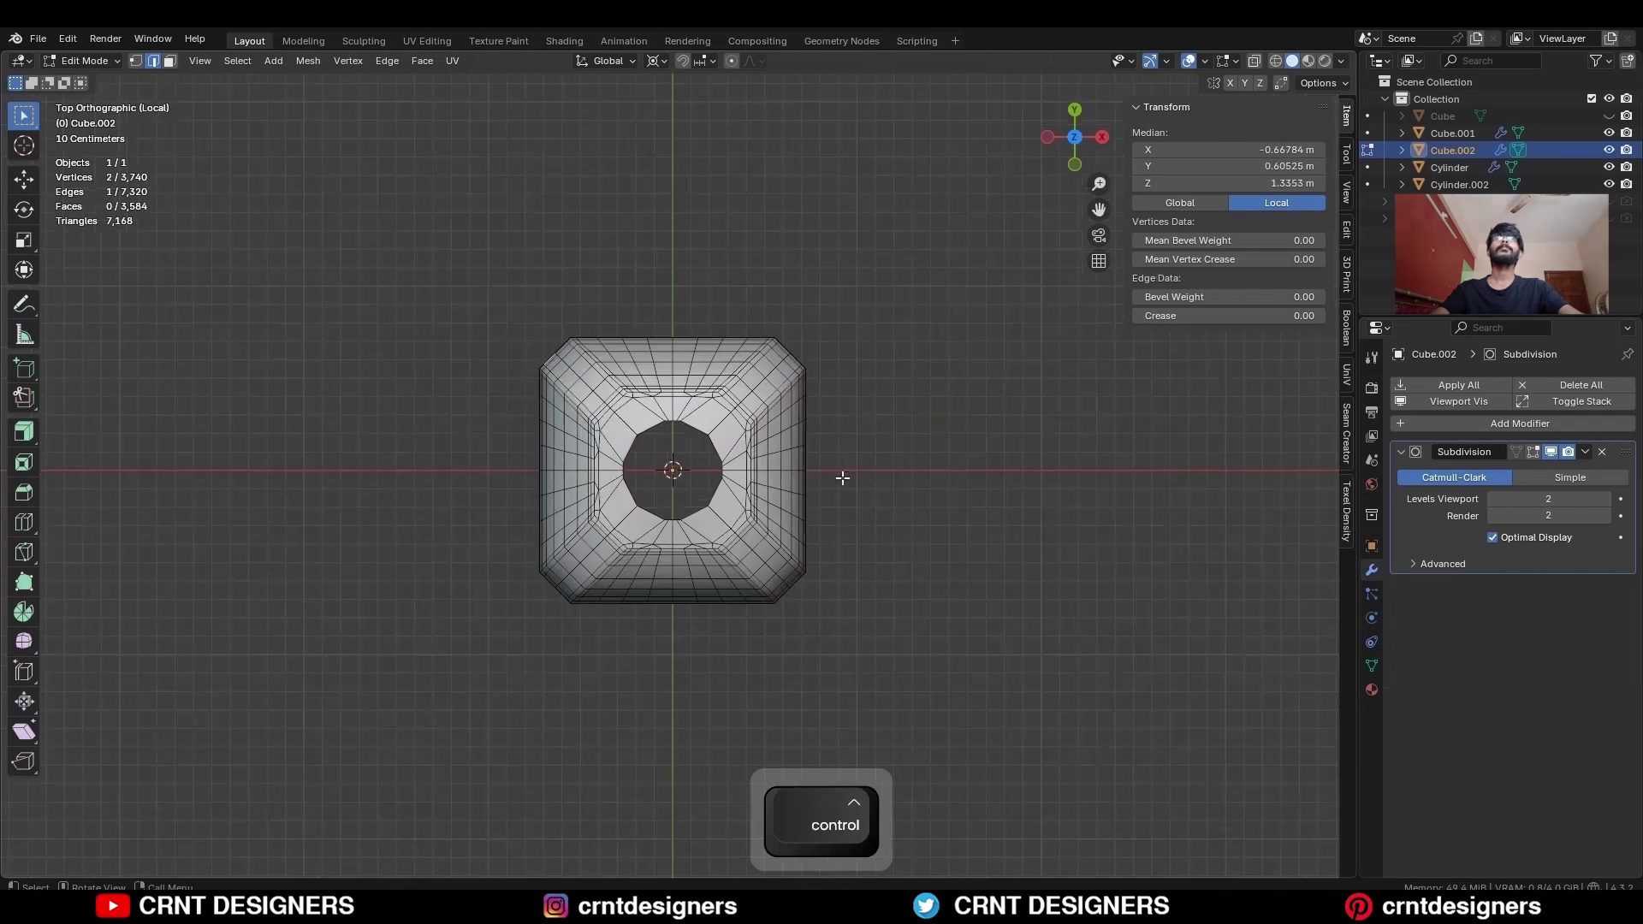
pyautogui.moveTo(843, 477); pyautogui.dragTo(880, 393, button='middle')
pyautogui.press('a')
pyautogui.click(875, 451)
pyautogui.hotkey('alt', 'a')
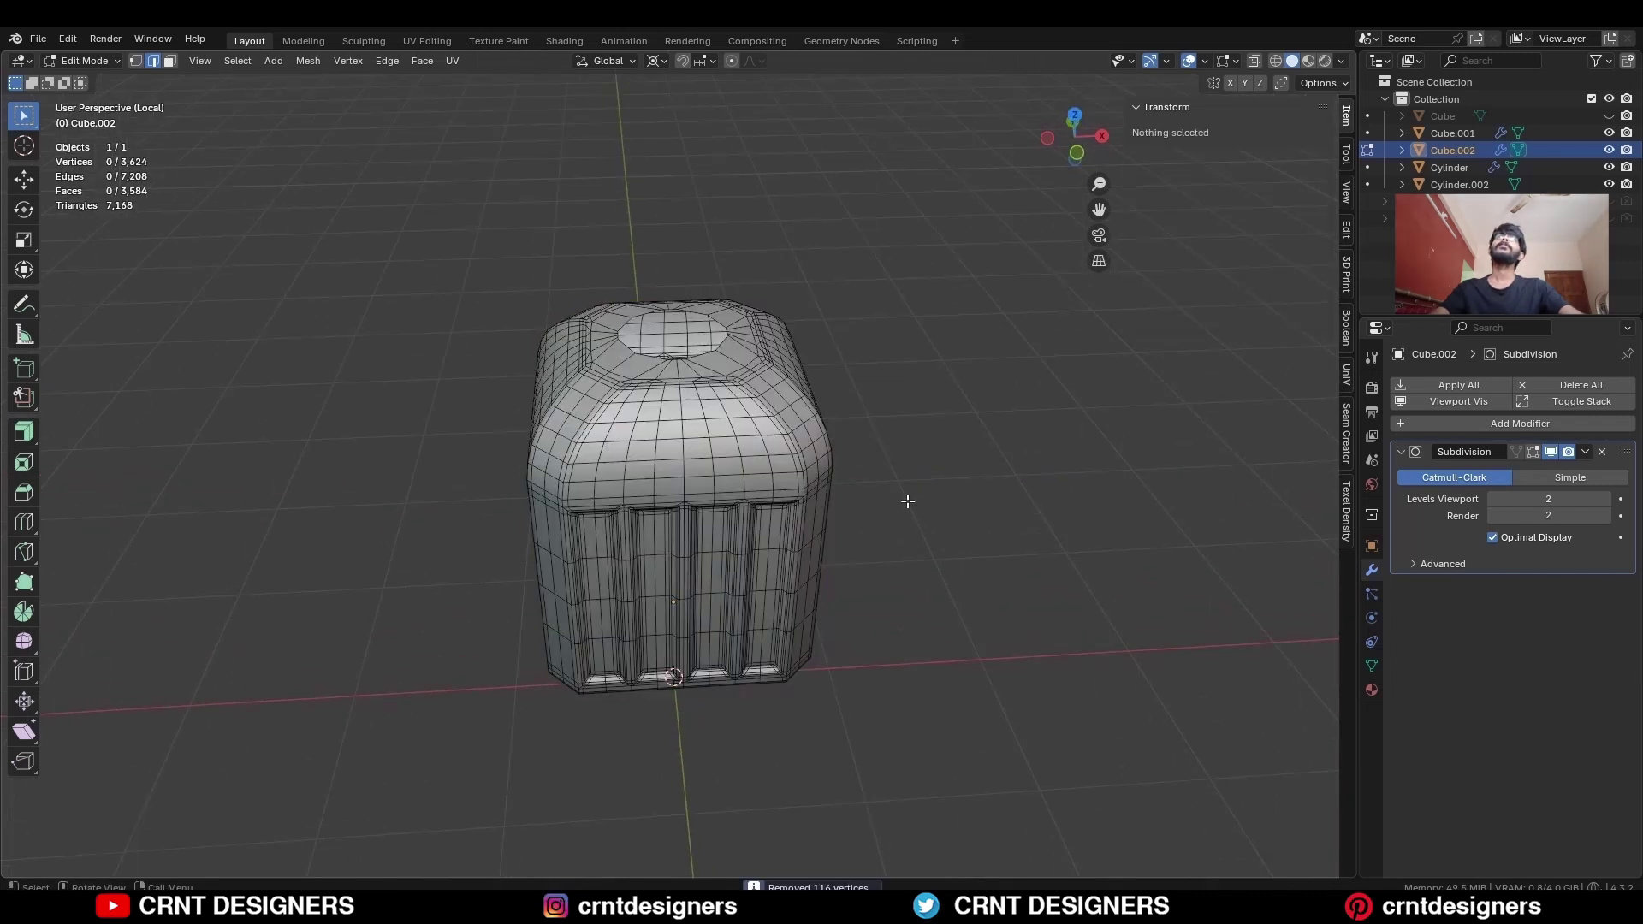
pyautogui.scroll(5, 906, 499)
# Make the top opening a perfect circle with LoopTools, fill it and inset the cap face
pyautogui.keyDown('alt'); pyautogui.click(734, 300); pyautogui.keyUp('alt')
pyautogui.rightClick(734, 299)
pyautogui.click(805, 299)
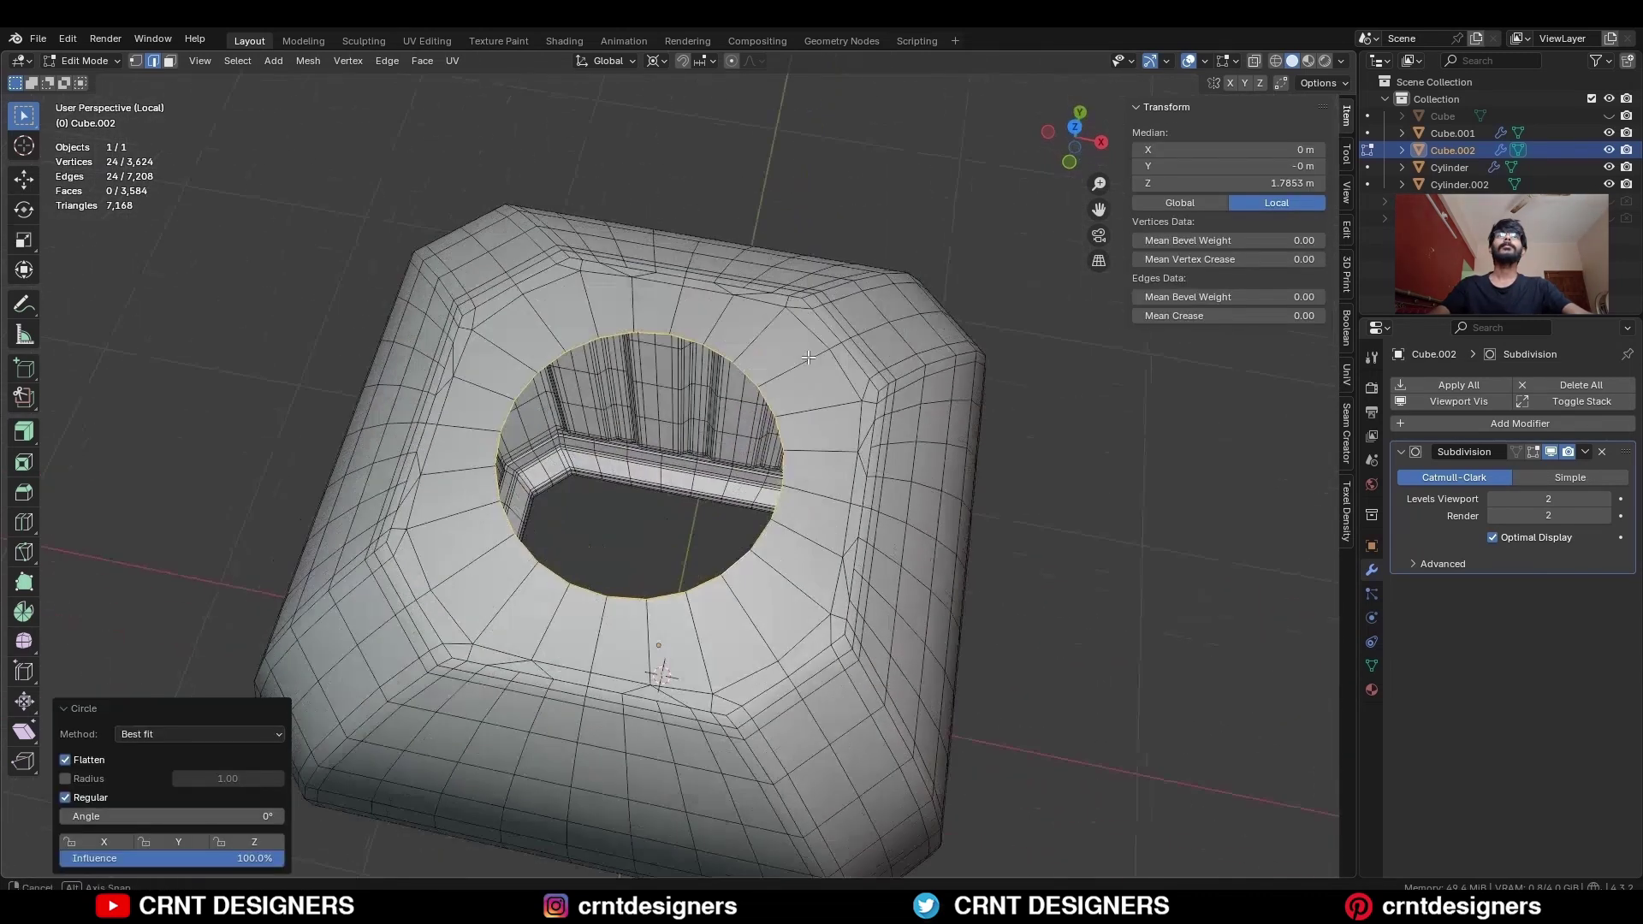
pyautogui.press('f')
pyautogui.press('i')
pyautogui.click(881, 383)
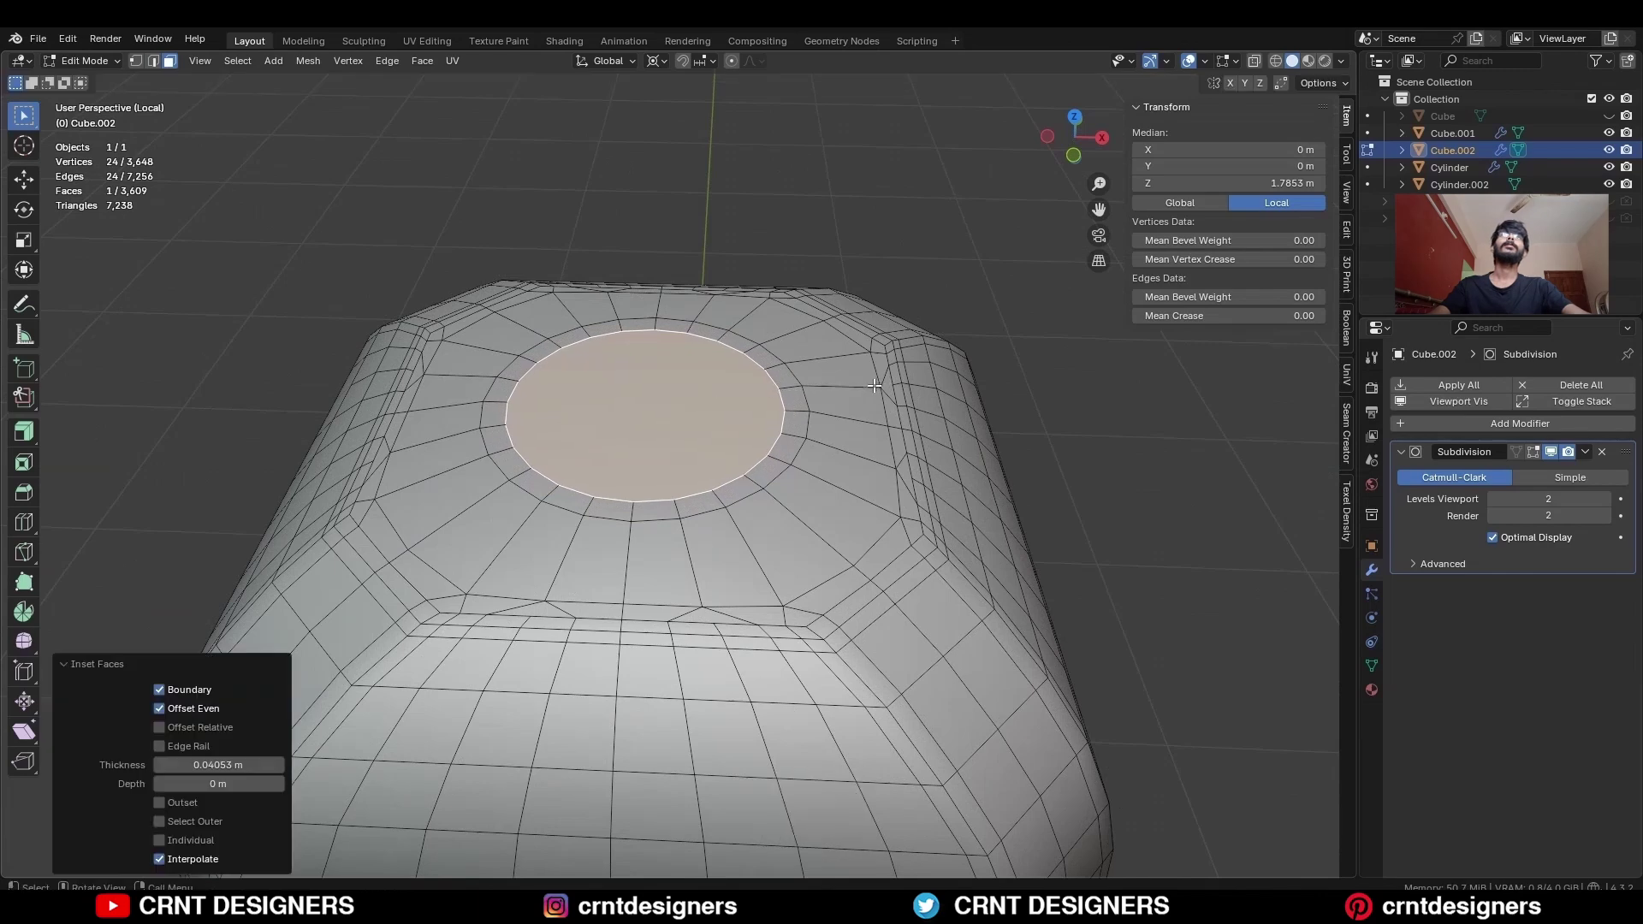
pyautogui.scroll(-3, 880, 383)
# Close the open bottom rim with a face and inset a border around it
pyautogui.press('Tab')
pyautogui.moveTo(965, 536); pyautogui.dragTo(946, 414, button='middle')
pyautogui.press('Tab')
pyautogui.keyDown('alt'); pyautogui.click(946, 414); pyautogui.keyUp('alt')
pyautogui.press('f')
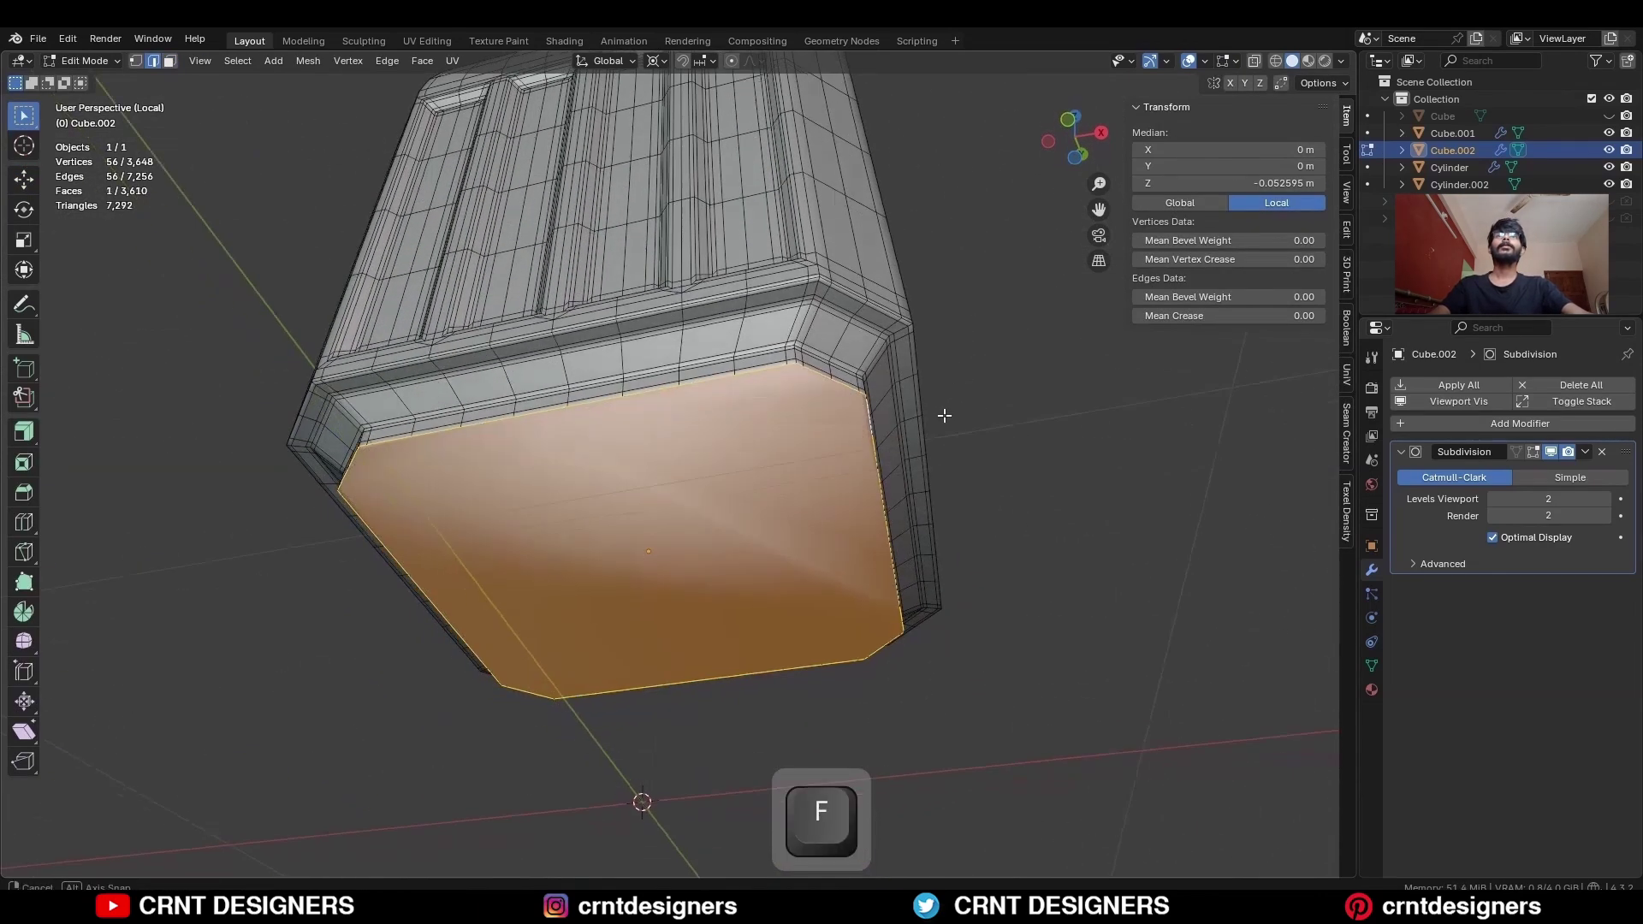
pyautogui.scroll(4, 952, 308)
pyautogui.keyDown('shift'); pyautogui.moveTo(951, 308); pyautogui.dragTo(975, 354, button='middle'); pyautogui.keyUp('shift')
pyautogui.press('i')
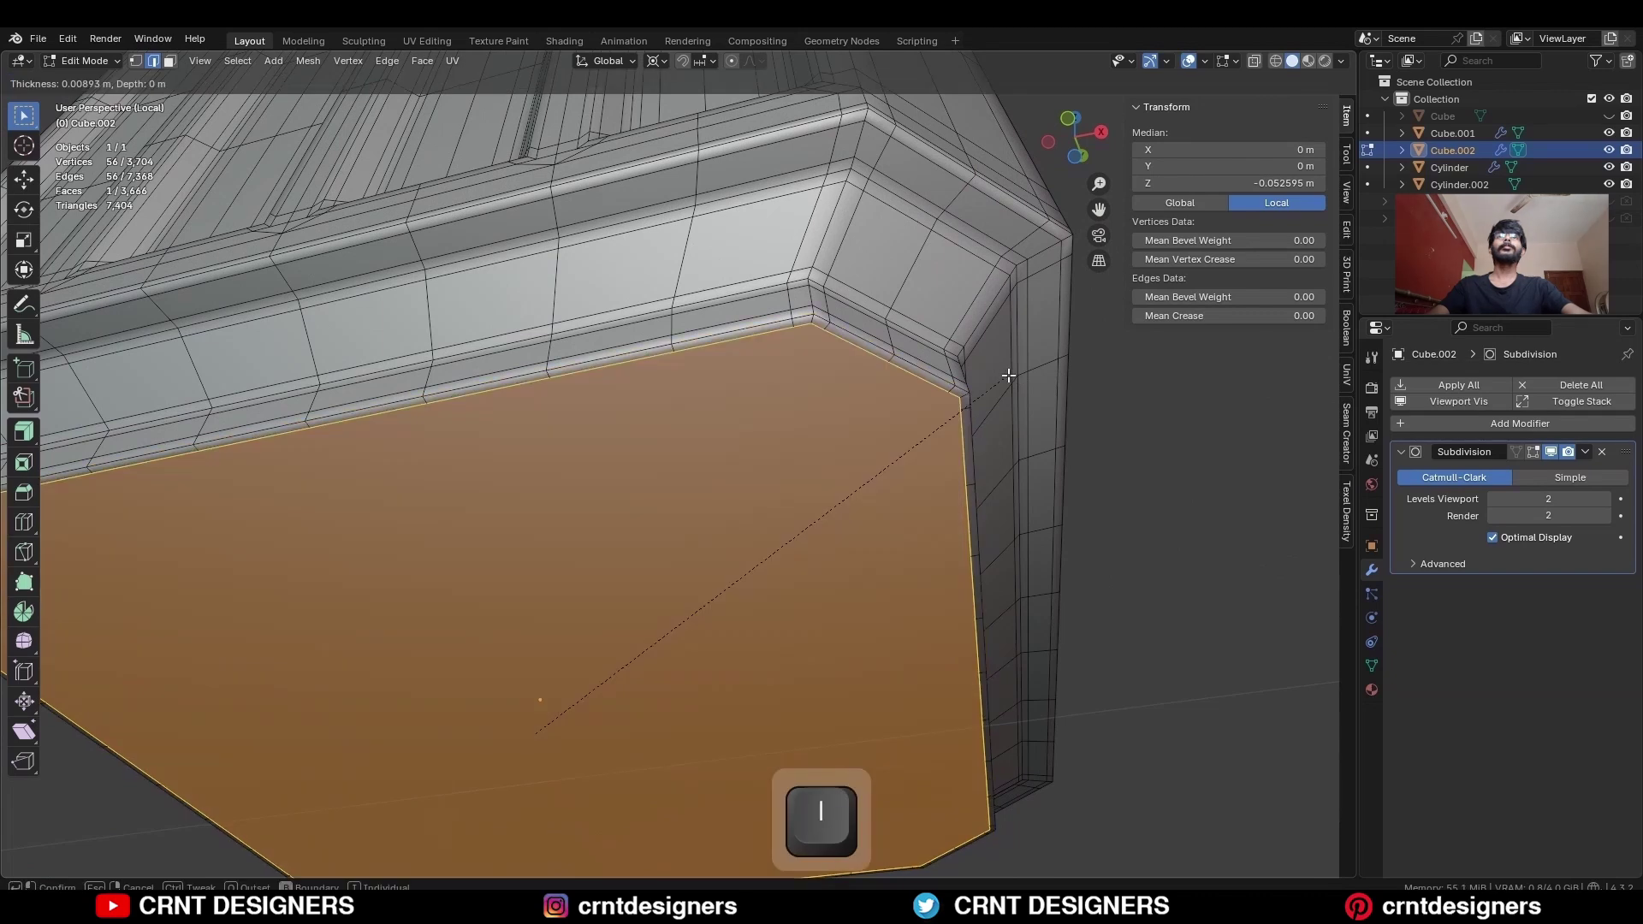
pyautogui.click(991, 379)
# Clean up the bottom's inset corners by merging vertices at centre and dissolving leftover vertices
pyautogui.keyDown('shift'); pyautogui.moveTo(941, 389); pyautogui.dragTo(999, 248, button='middle'); pyautogui.keyUp('shift')
pyautogui.keyDown('alt'); pyautogui.click(999, 248); pyautogui.keyUp('alt')
pyautogui.click(999, 248)
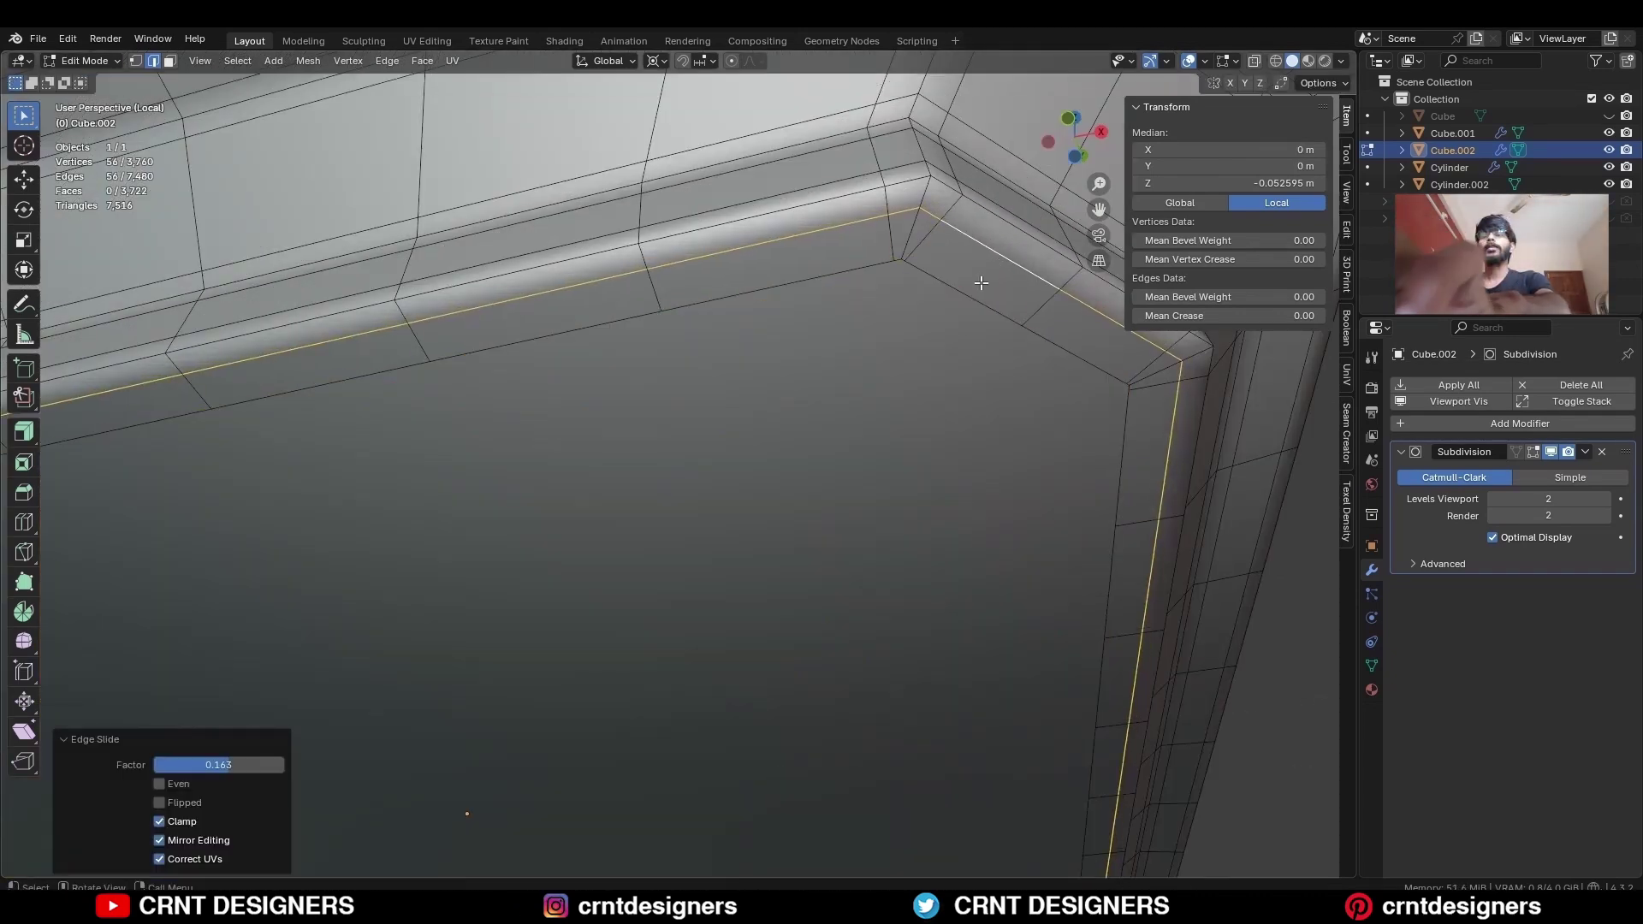
pyautogui.press('1')
pyautogui.moveTo(950, 305); pyautogui.dragTo(882, 252)
pyautogui.click(883, 197)
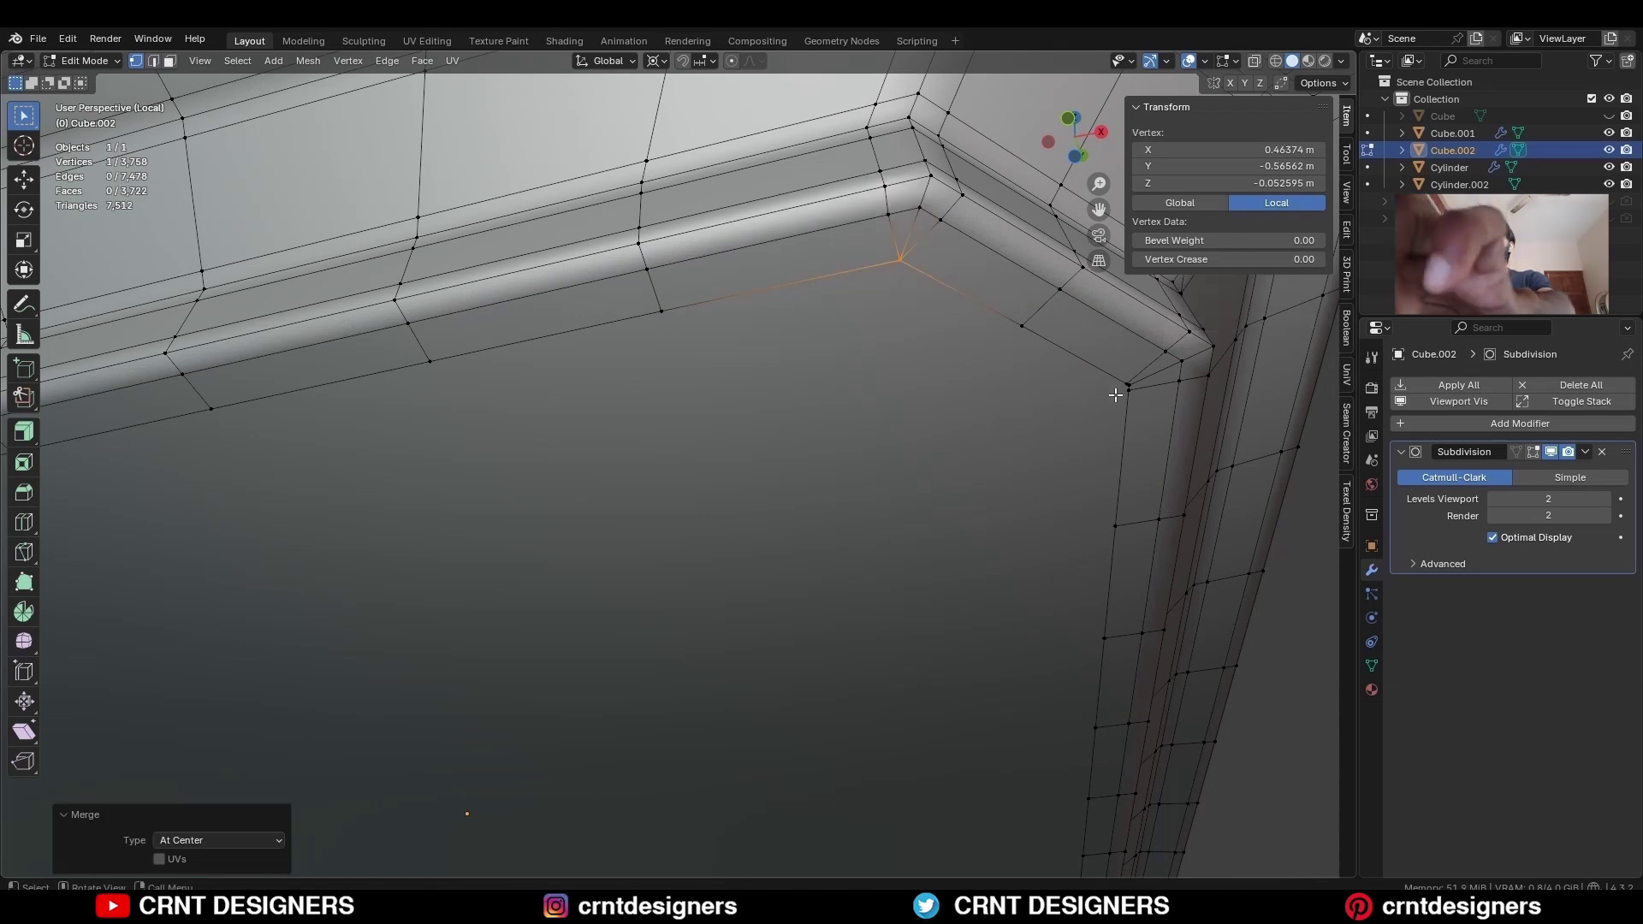
pyautogui.keyDown('shift'); pyautogui.click(1118, 388); pyautogui.keyUp('shift')
pyautogui.press('m')
pyautogui.click(1111, 366)
pyautogui.keyDown('shift'); pyautogui.click(1153, 372); pyautogui.keyUp('shift')
pyautogui.hotkey('ctrl', 'x')
pyautogui.scroll(-5, 1152, 372)
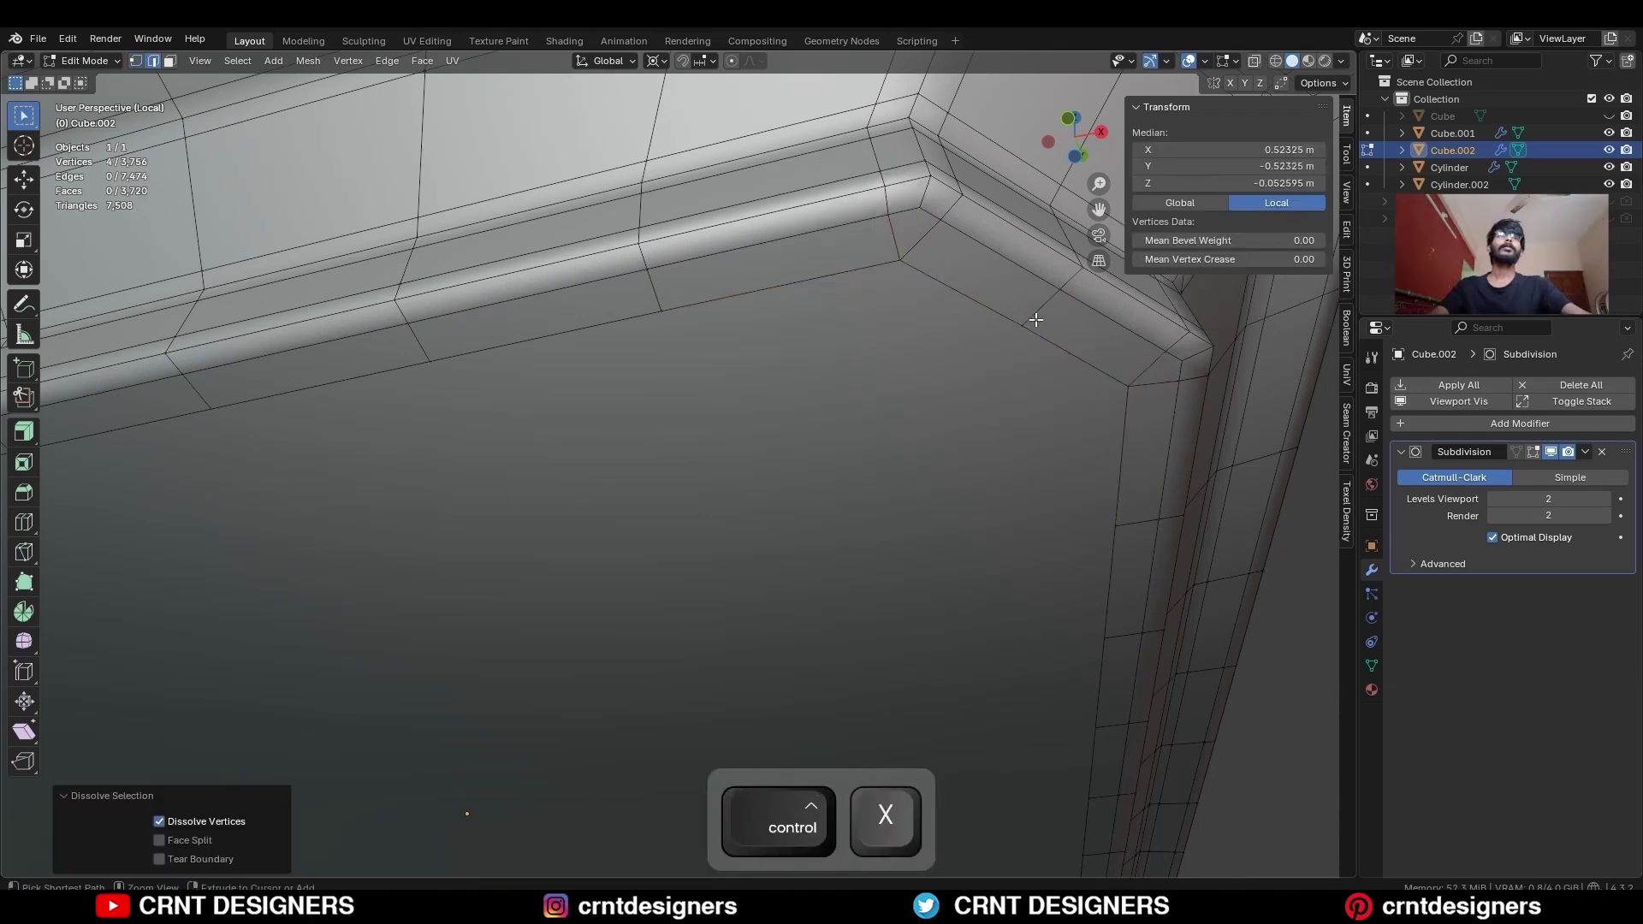
pyautogui.press('ctrl+KP_7')
# Delete the four centre bottom faces and refill the hole with Face > Fill, then inspect the smooth body
pyautogui.press('3')
pyautogui.press('x')
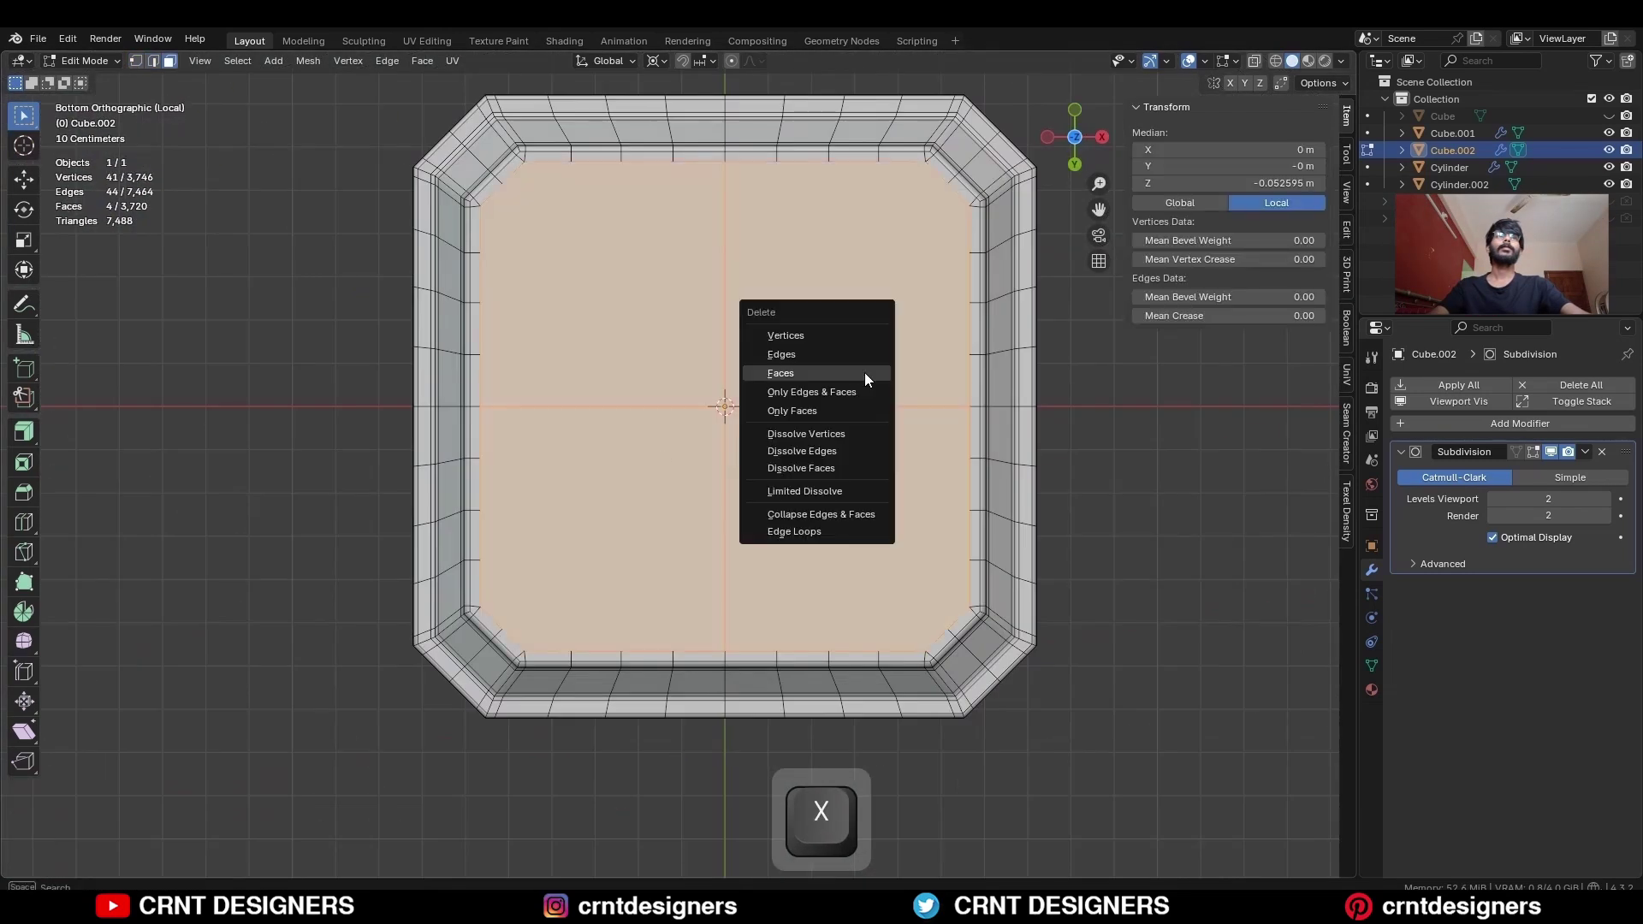
pyautogui.click(864, 372)
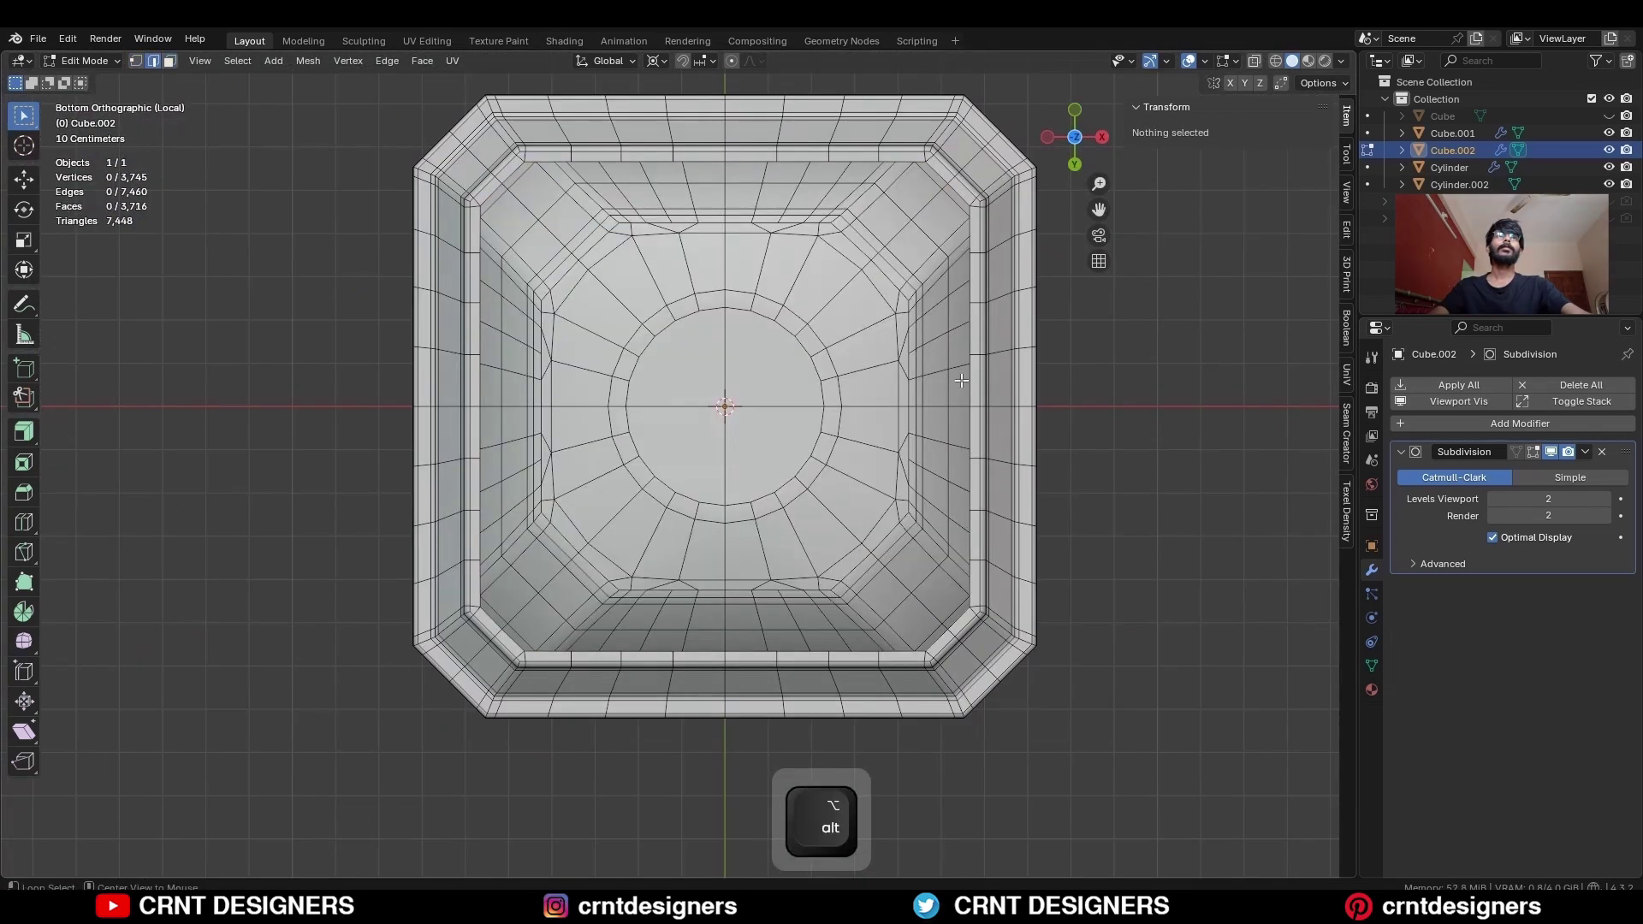
pyautogui.press('2')
pyautogui.click(421, 61)
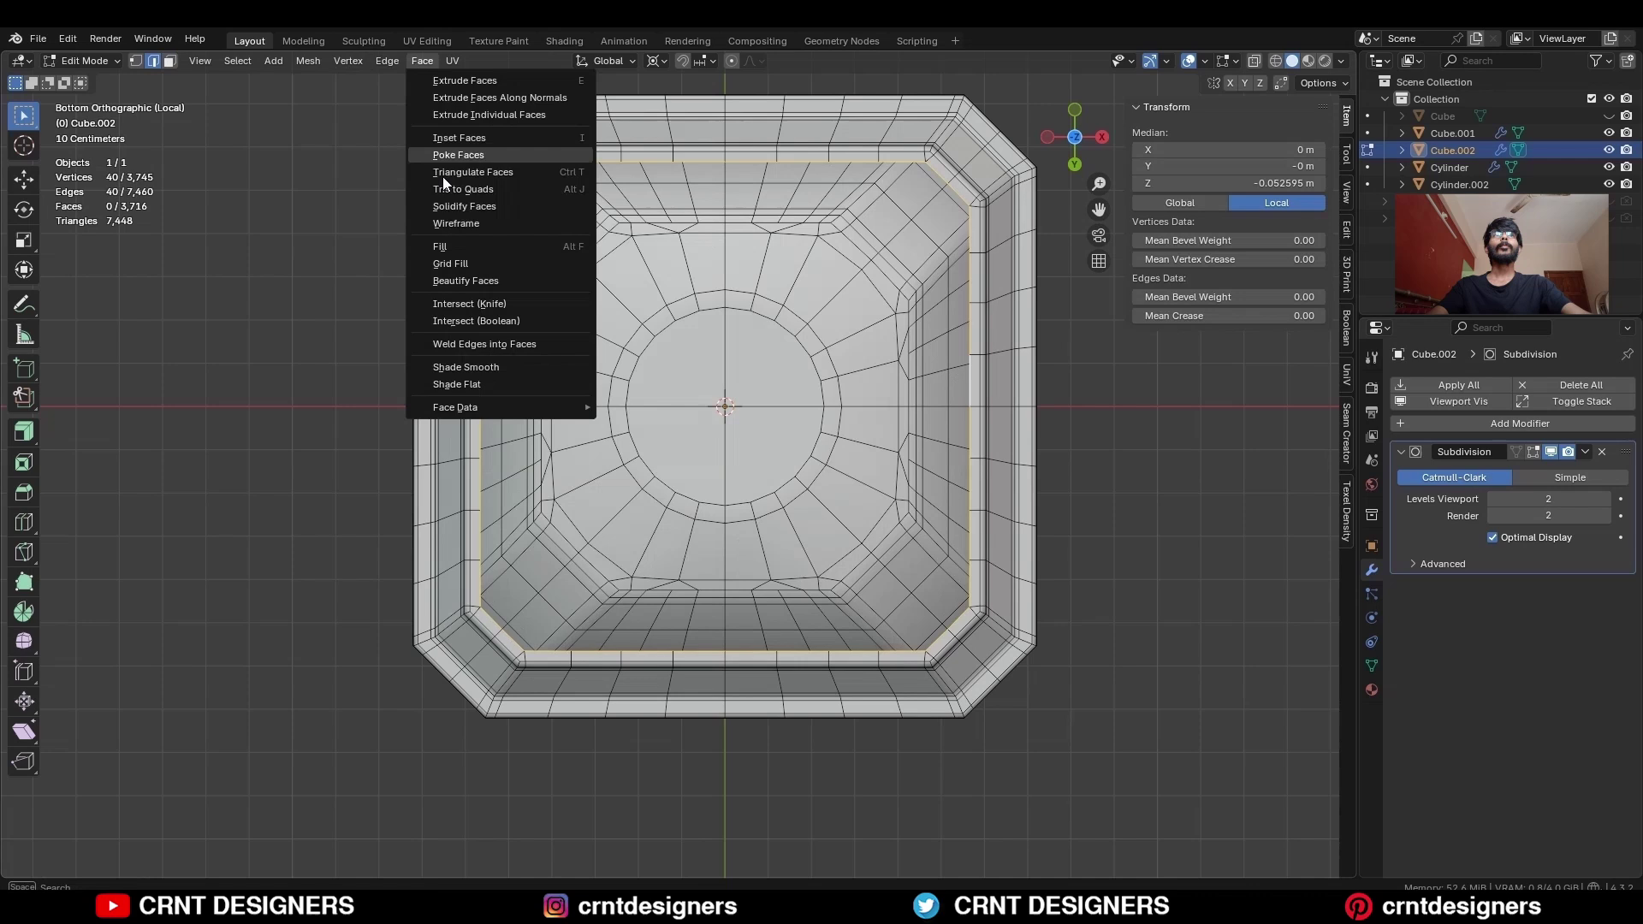
pyautogui.click(457, 250)
pyautogui.click(806, 257)
pyautogui.moveTo(806, 257); pyautogui.dragTo(912, 491, button='middle')
pyautogui.press('Tab')
pyautogui.hotkey('alt', 'shift', 'z')
# Dissolve the centre top faces into one circular face and inset it
pyautogui.scroll(4, 912, 491)
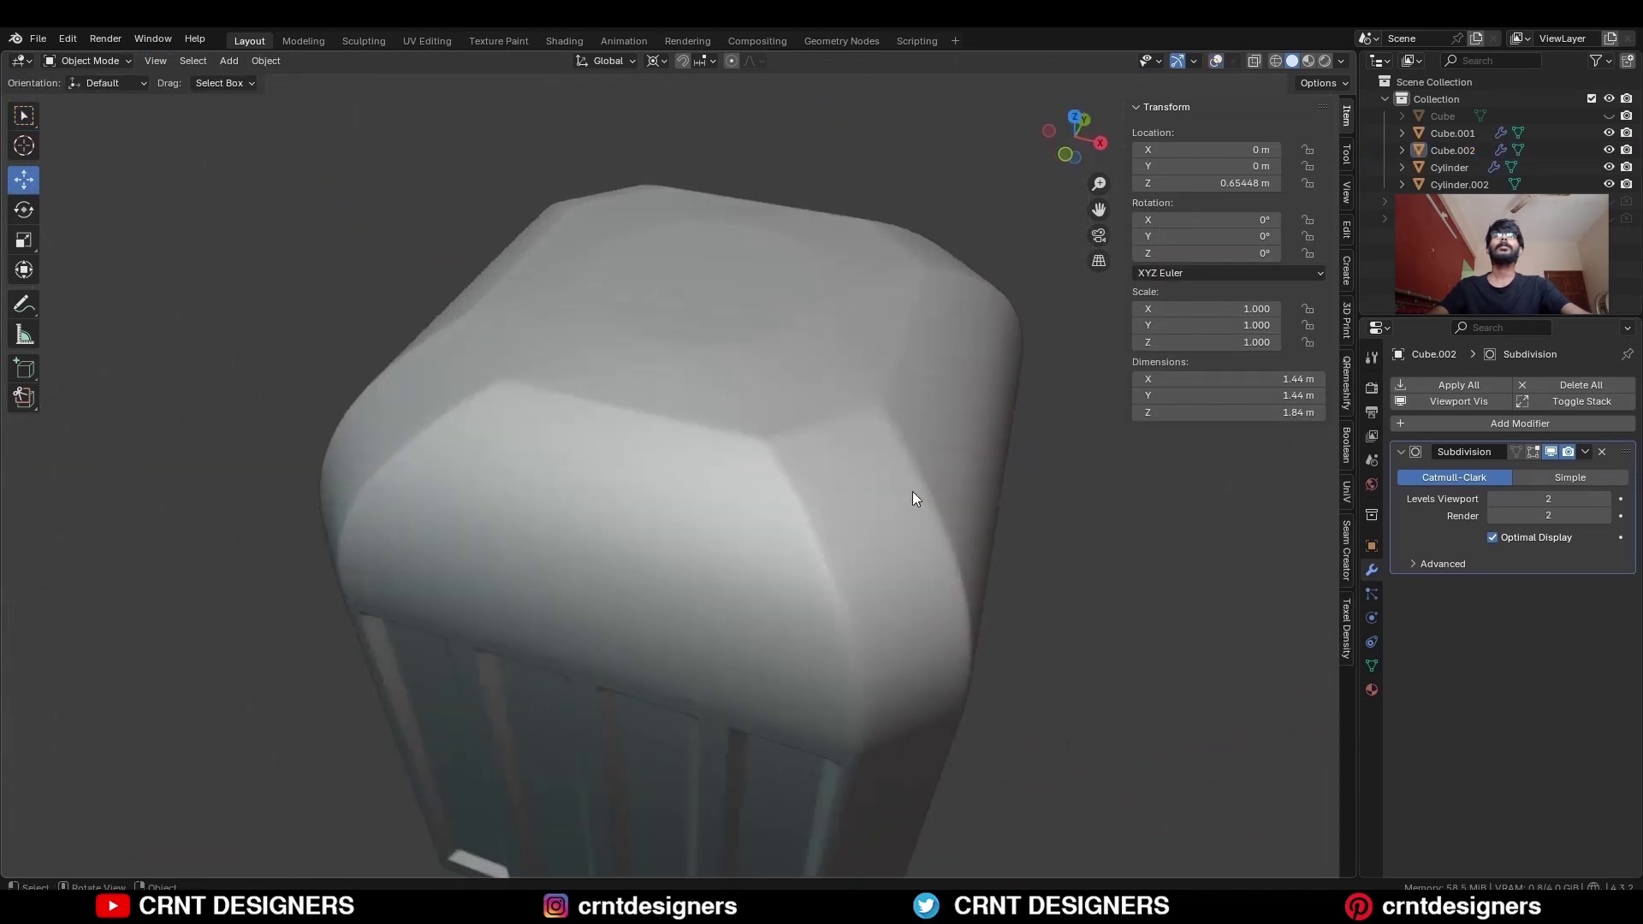
pyautogui.press('Tab')
pyautogui.hotkey('alt', 'shift', 'z')
pyautogui.scroll(-3, 912, 499)
pyautogui.moveTo(834, 284); pyautogui.dragTo(830, 331, button='middle')
pyautogui.press('l')
pyautogui.hotkey('ctrl', 'x')
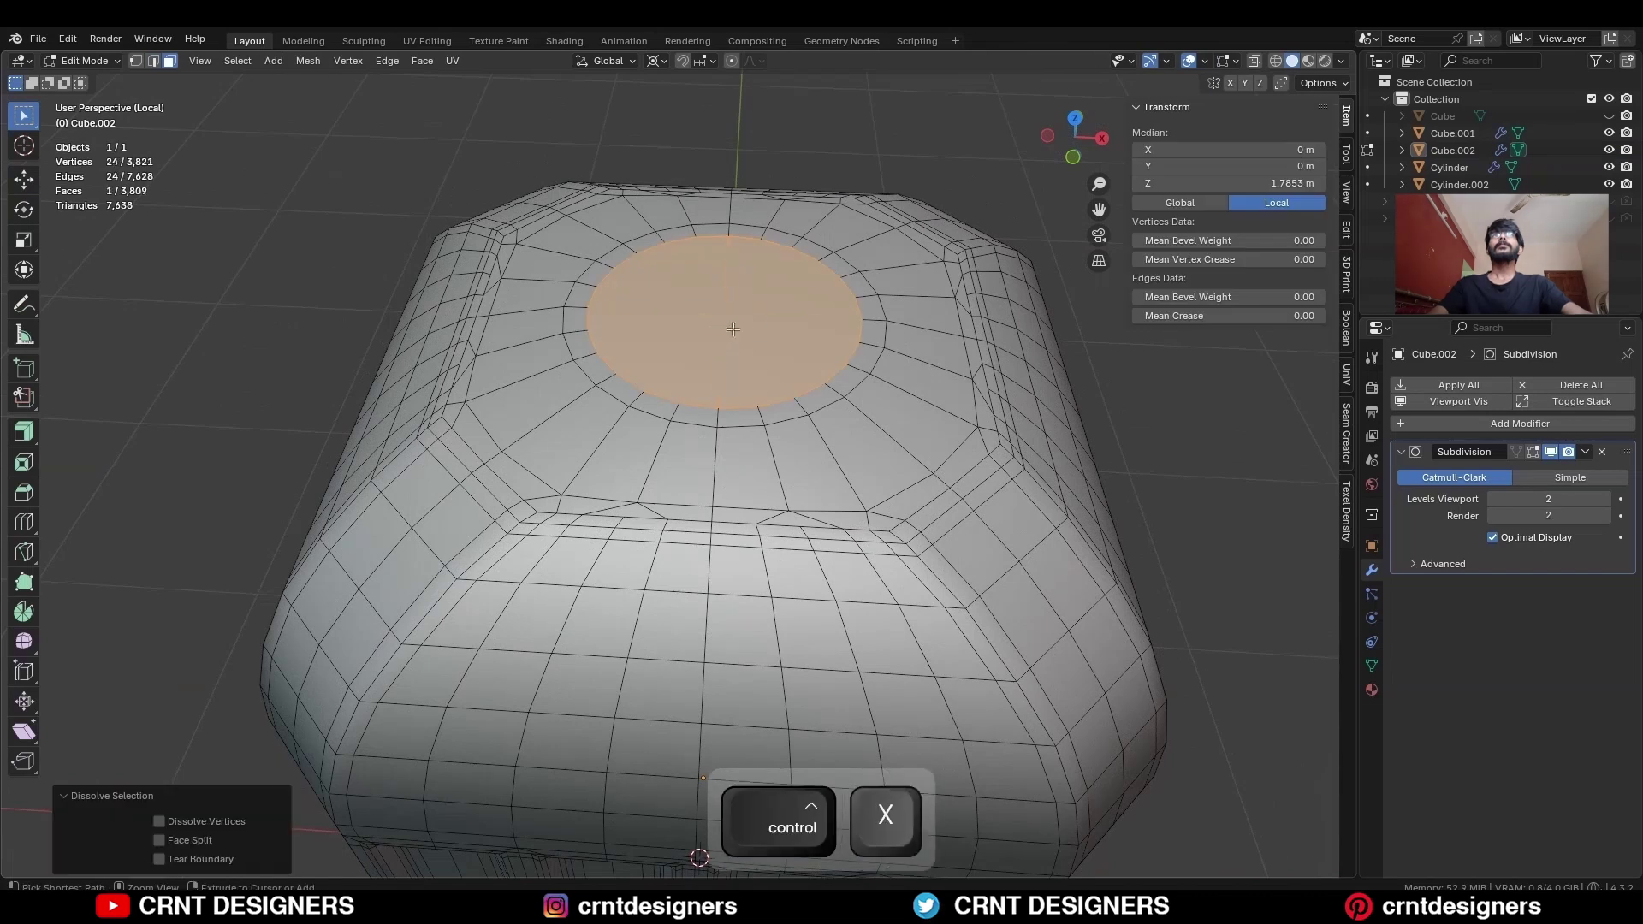
pyautogui.press('i')
pyautogui.click(1072, 157)
# Extrude the centre face up into a short collar and delete its top faces to hollow it
pyautogui.press('e')
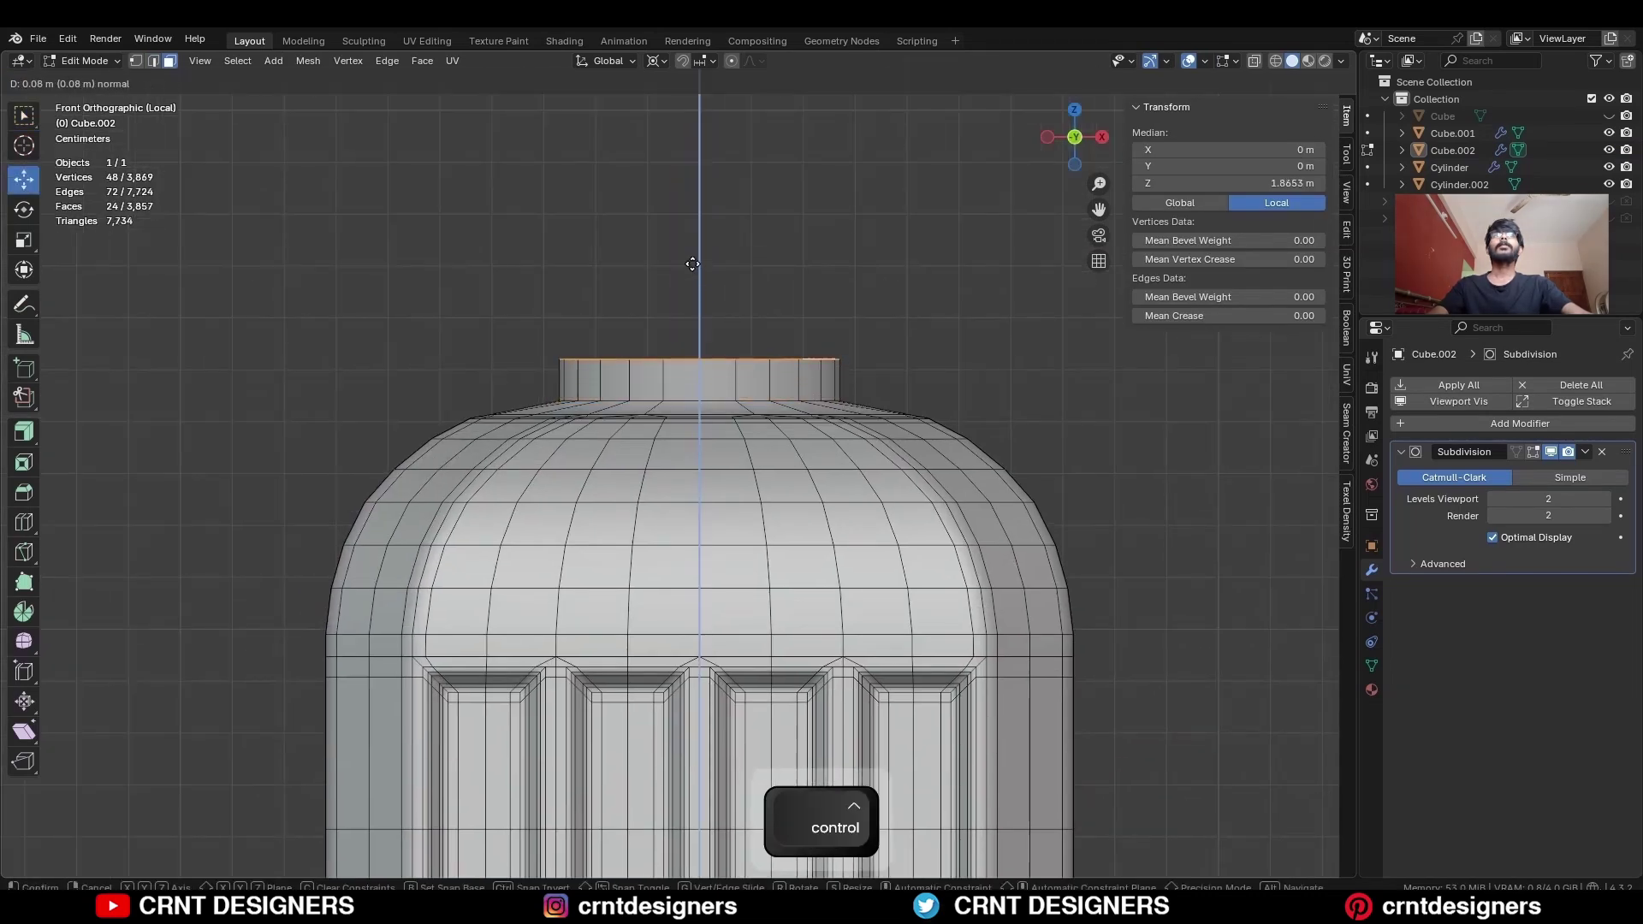
pyautogui.click(692, 264)
pyautogui.moveTo(692, 264); pyautogui.dragTo(650, 368, button='middle')
pyautogui.scroll(3, 676, 342)
pyautogui.keyDown('alt'); pyautogui.click(684, 556); pyautogui.keyUp('alt')
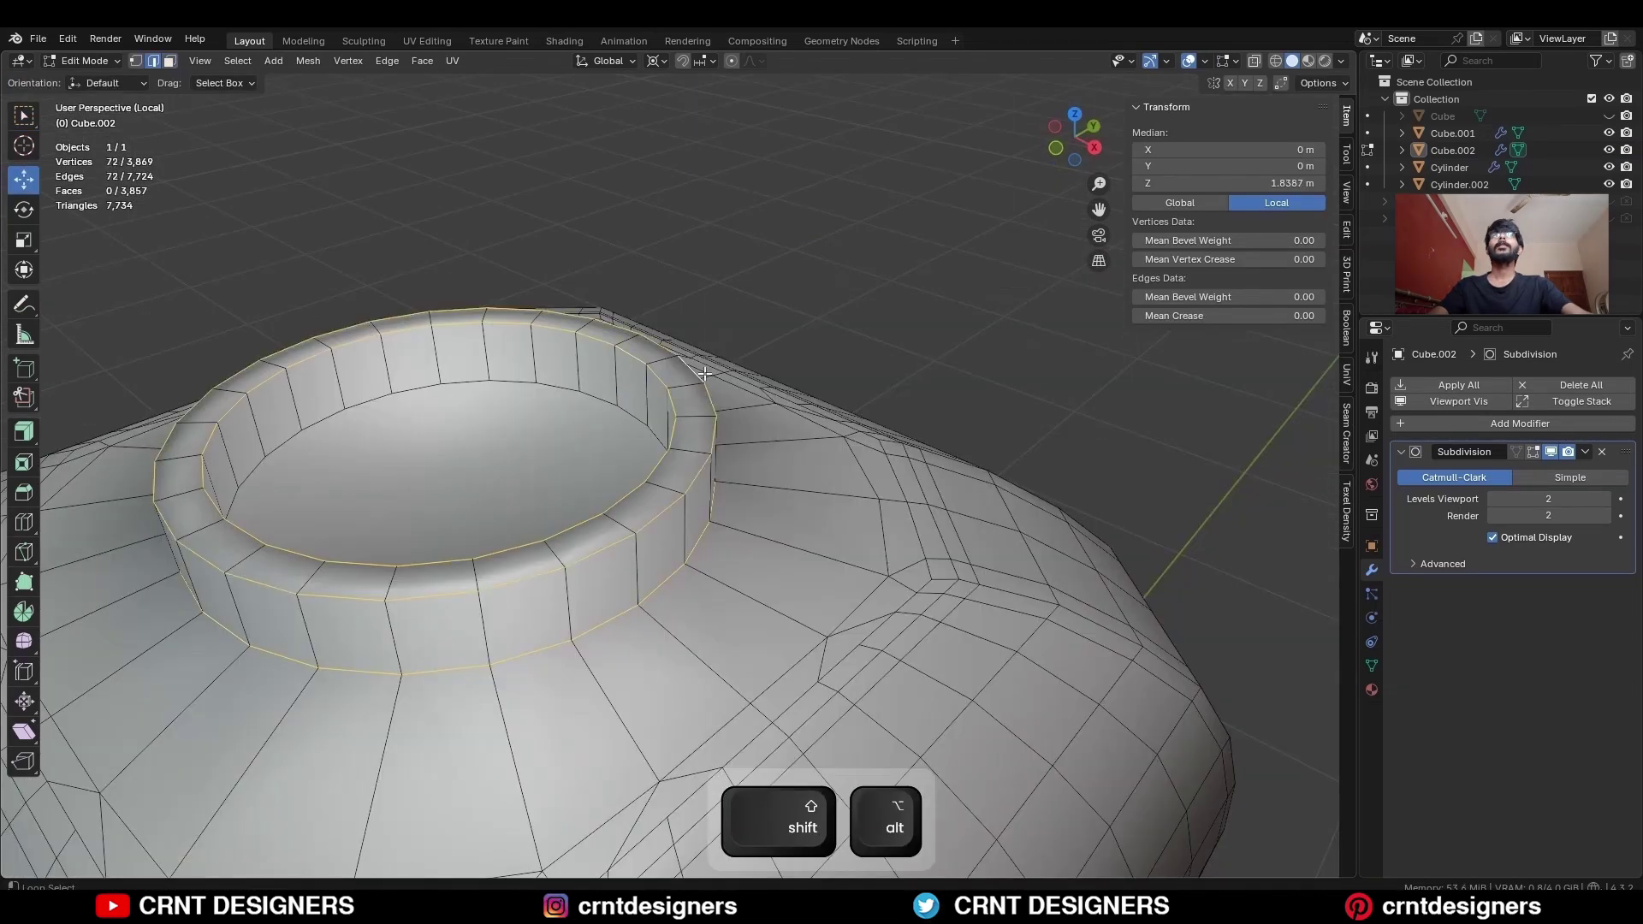
pyautogui.press('ctrl+KP_Add')
pyautogui.press('3')
pyautogui.press('x')
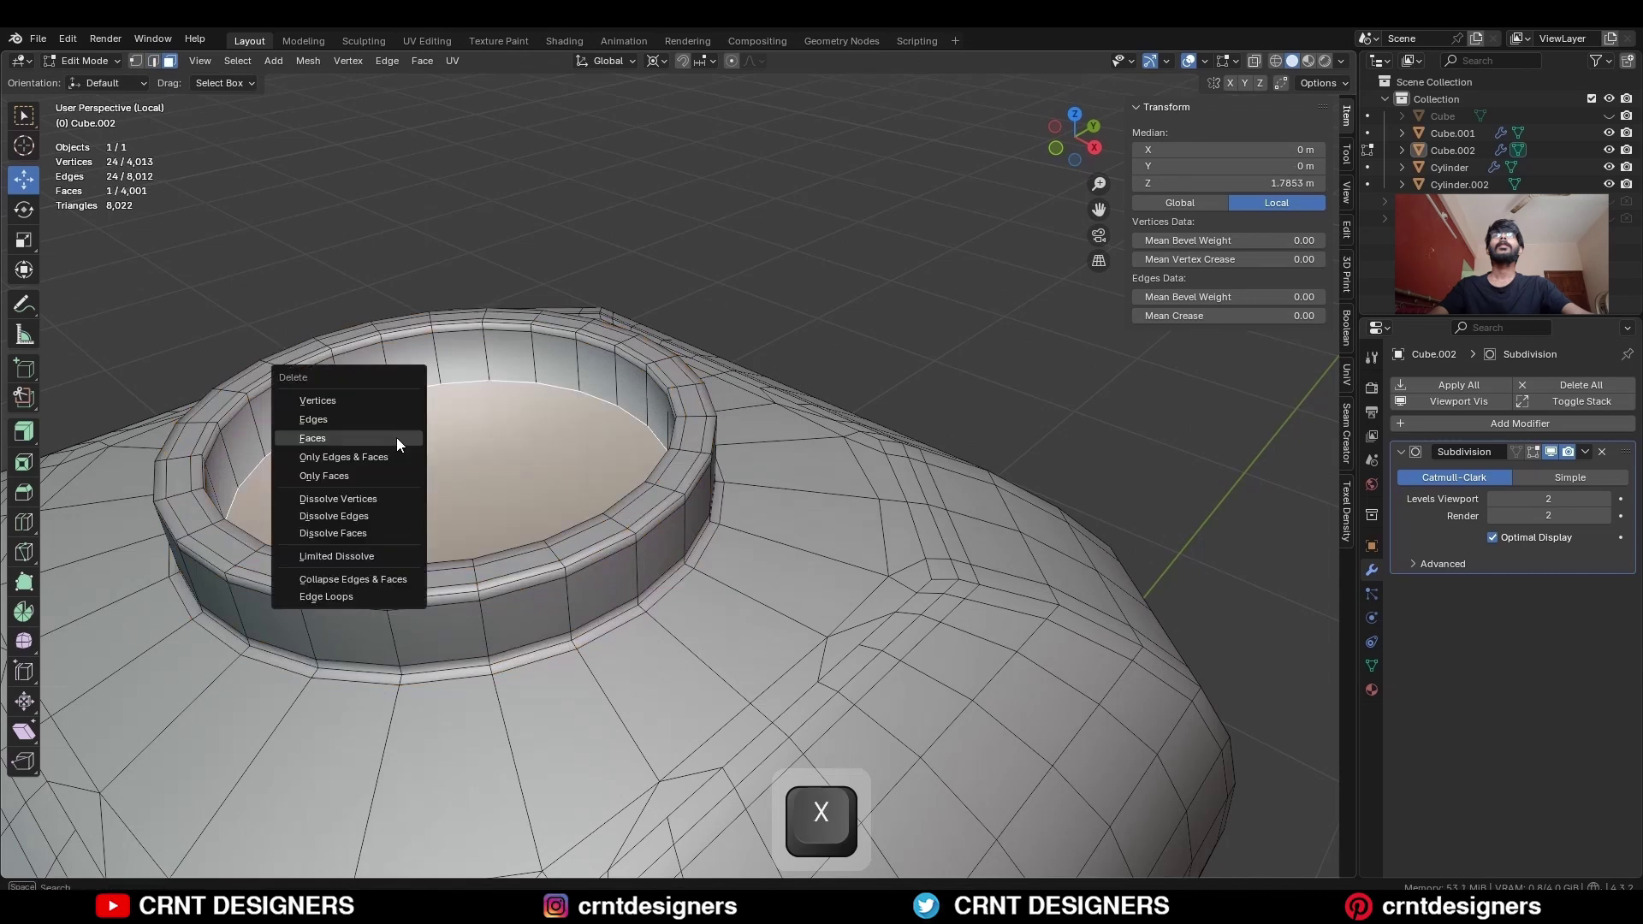
pyautogui.click(397, 438)
# Leave local view to show the whole model, select the finned cap and save the file
pyautogui.press('Tab')
pyautogui.scroll(-4, 689, 367)
pyautogui.press('KP_Divide')
pyautogui.scroll(-2, 900, 388)
pyautogui.click(769, 339)
pyautogui.hotkey('ctrl', 's')
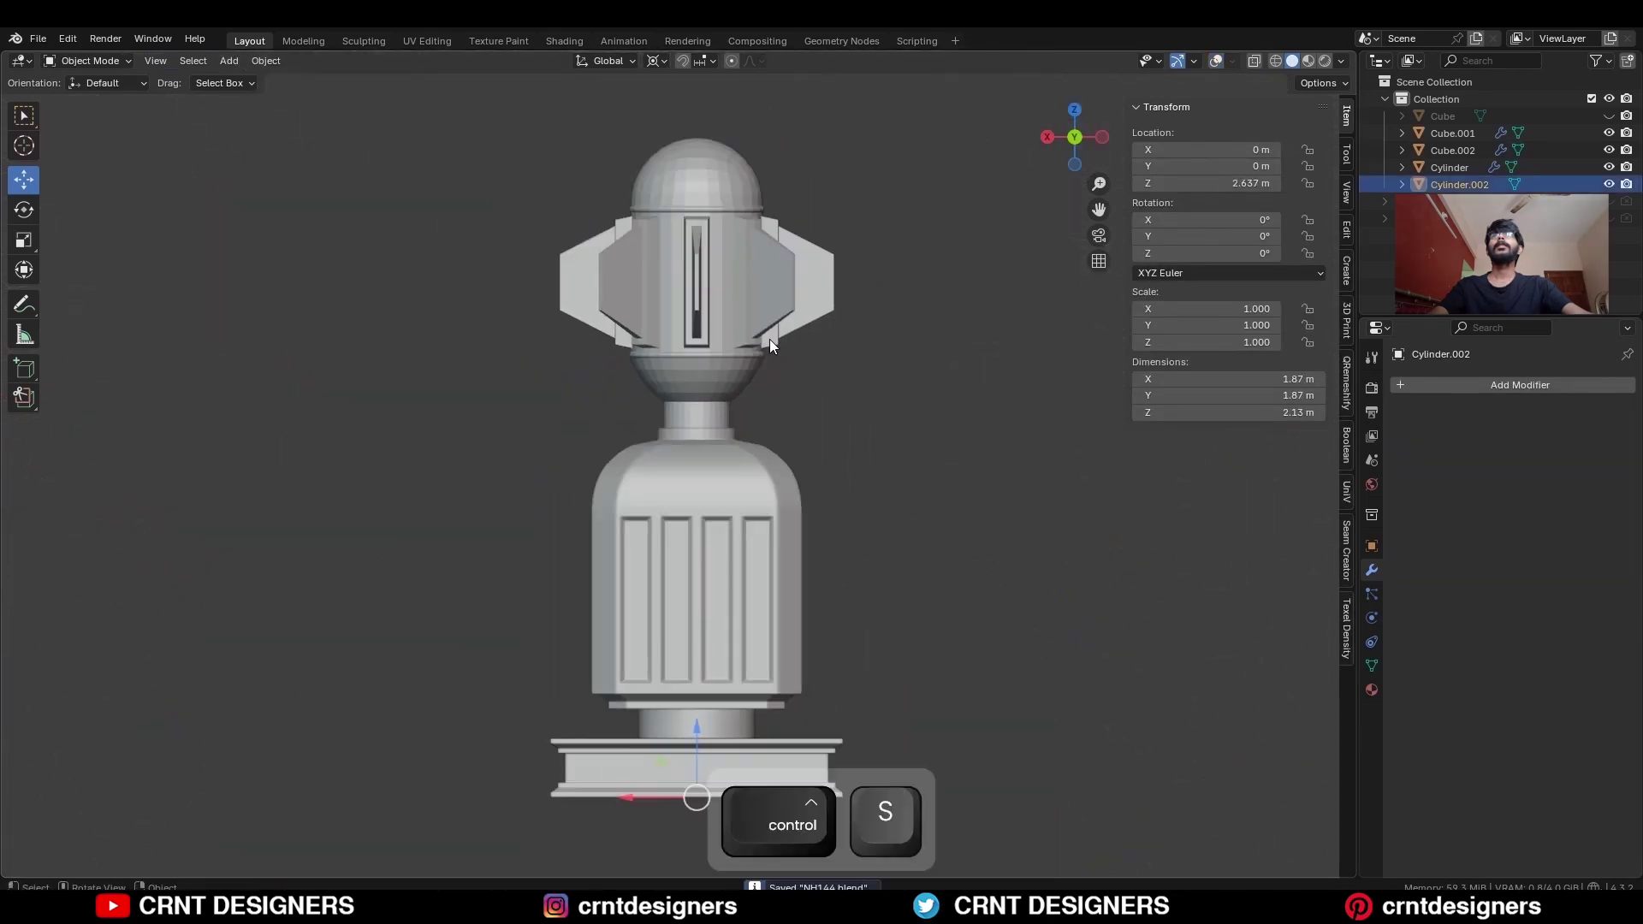
# Isolate the finned cap and smooth it with level-2 subdivision
pyautogui.hotkey('shift', 'alt', 'z')
pyautogui.press('KP_Divide')
pyautogui.scroll(3, 735, 399)
pyautogui.hotkey('ctrl', '2')
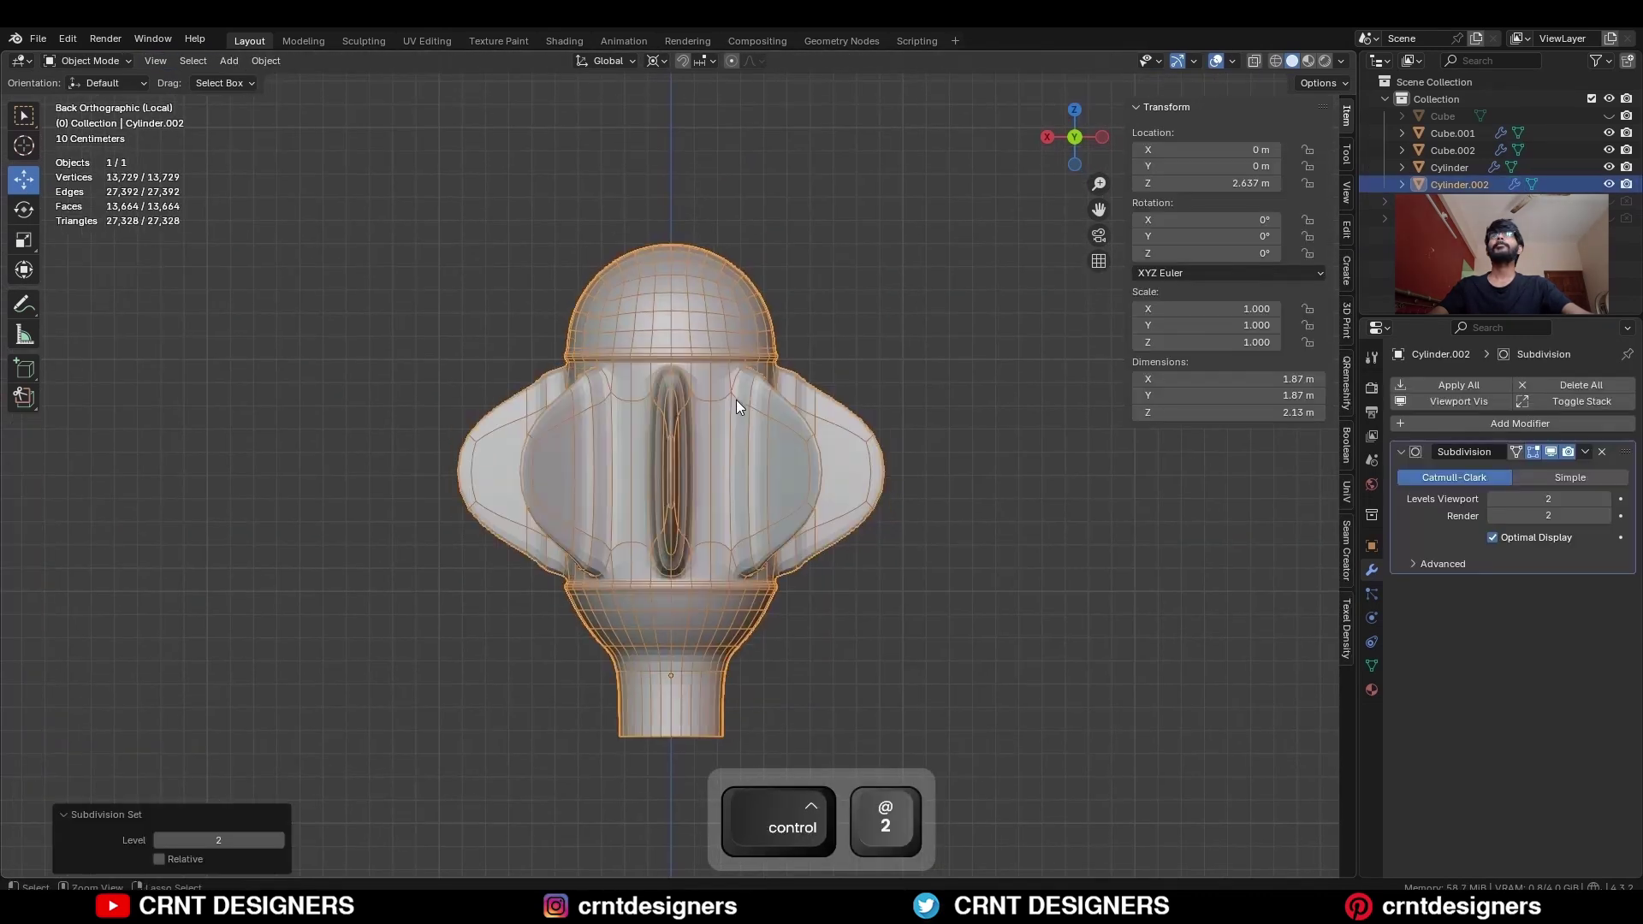
# Bevel the edge ring where the cap's stem meets the bulb
pyautogui.press('Tab')
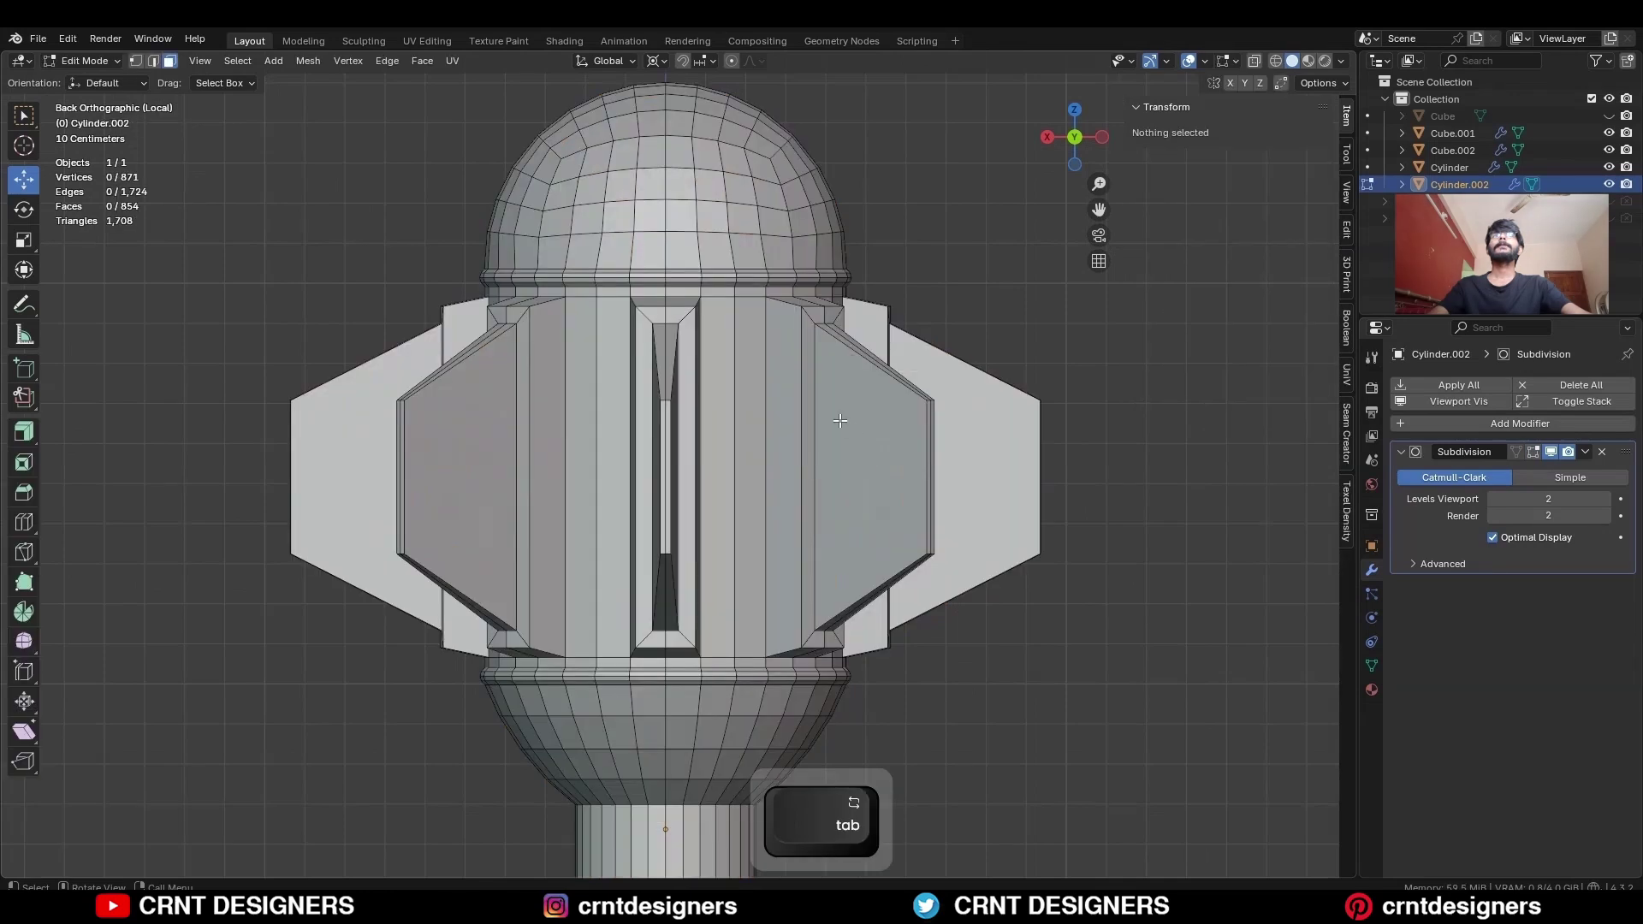
pyautogui.moveTo(873, 464); pyautogui.dragTo(864, 453, button='middle')
pyautogui.hotkey('ctrl', 'b')
pyautogui.click(912, 513)
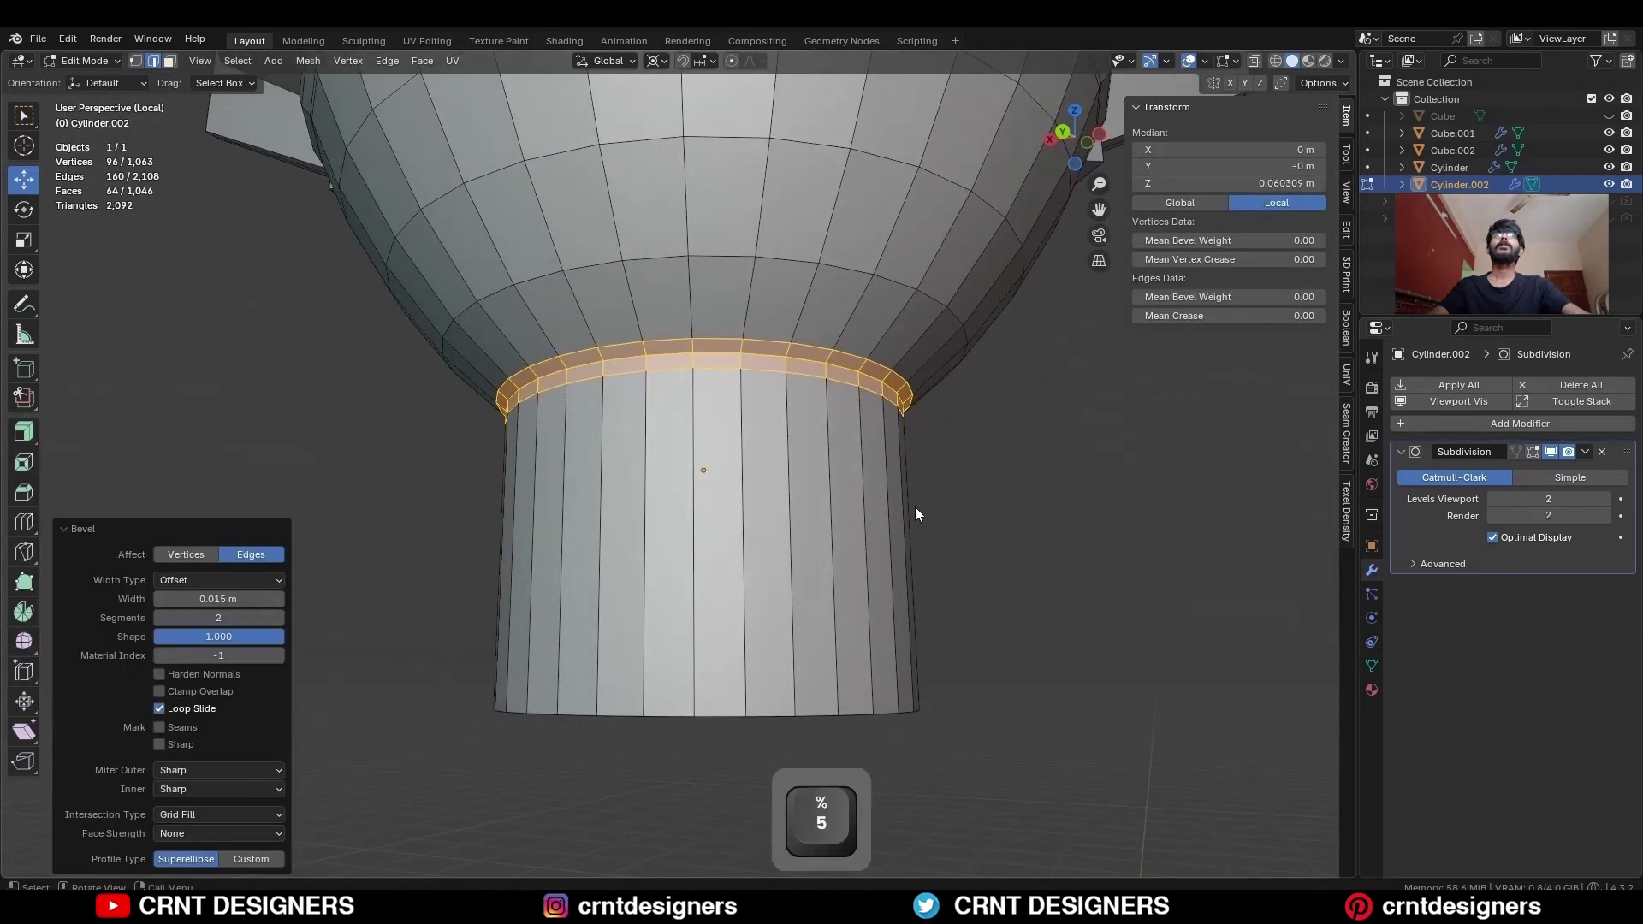
pyautogui.hotkey('alt', 'a')
# Select the faces of the cap's finned middle band from a straight back view
pyautogui.press('ctrl+KP_1')
pyautogui.scroll(-4, 971, 244)
pyautogui.moveTo(813, 409); pyautogui.dragTo(814, 409)
pyautogui.hotkey('alt', 'z')
pyautogui.scroll(3, 898, 213)
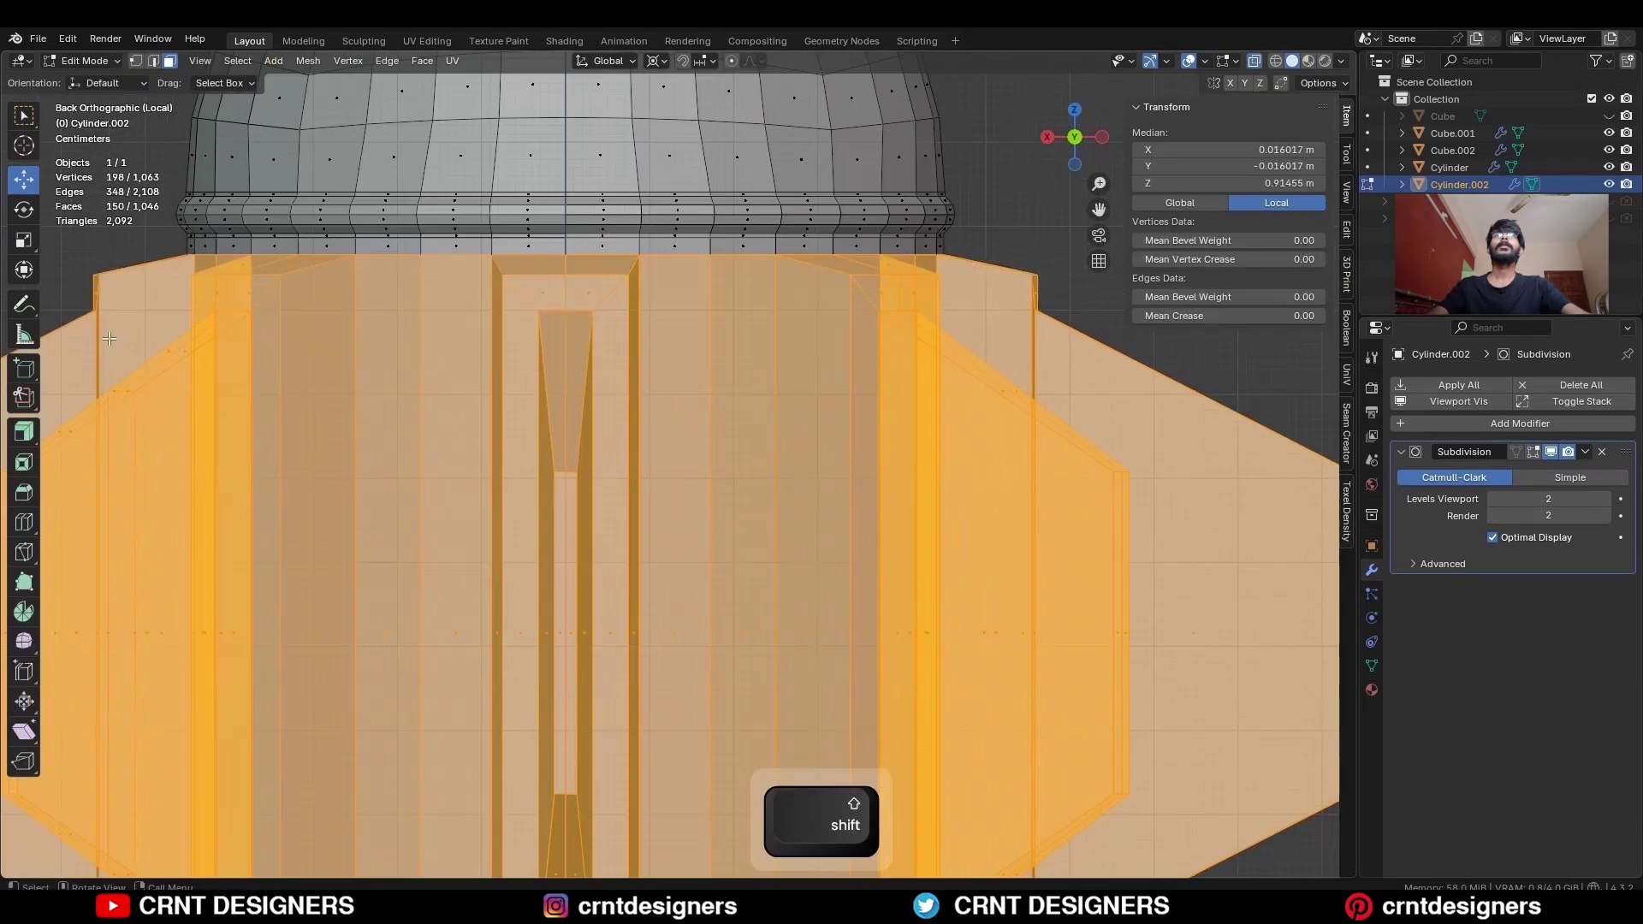
pyautogui.keyDown('shift'); pyautogui.moveTo(899, 213); pyautogui.dragTo(850, 338, button='middle'); pyautogui.keyUp('shift')
pyautogui.scroll(-3, 861, 214)
pyautogui.scroll(-1, 860, 215)
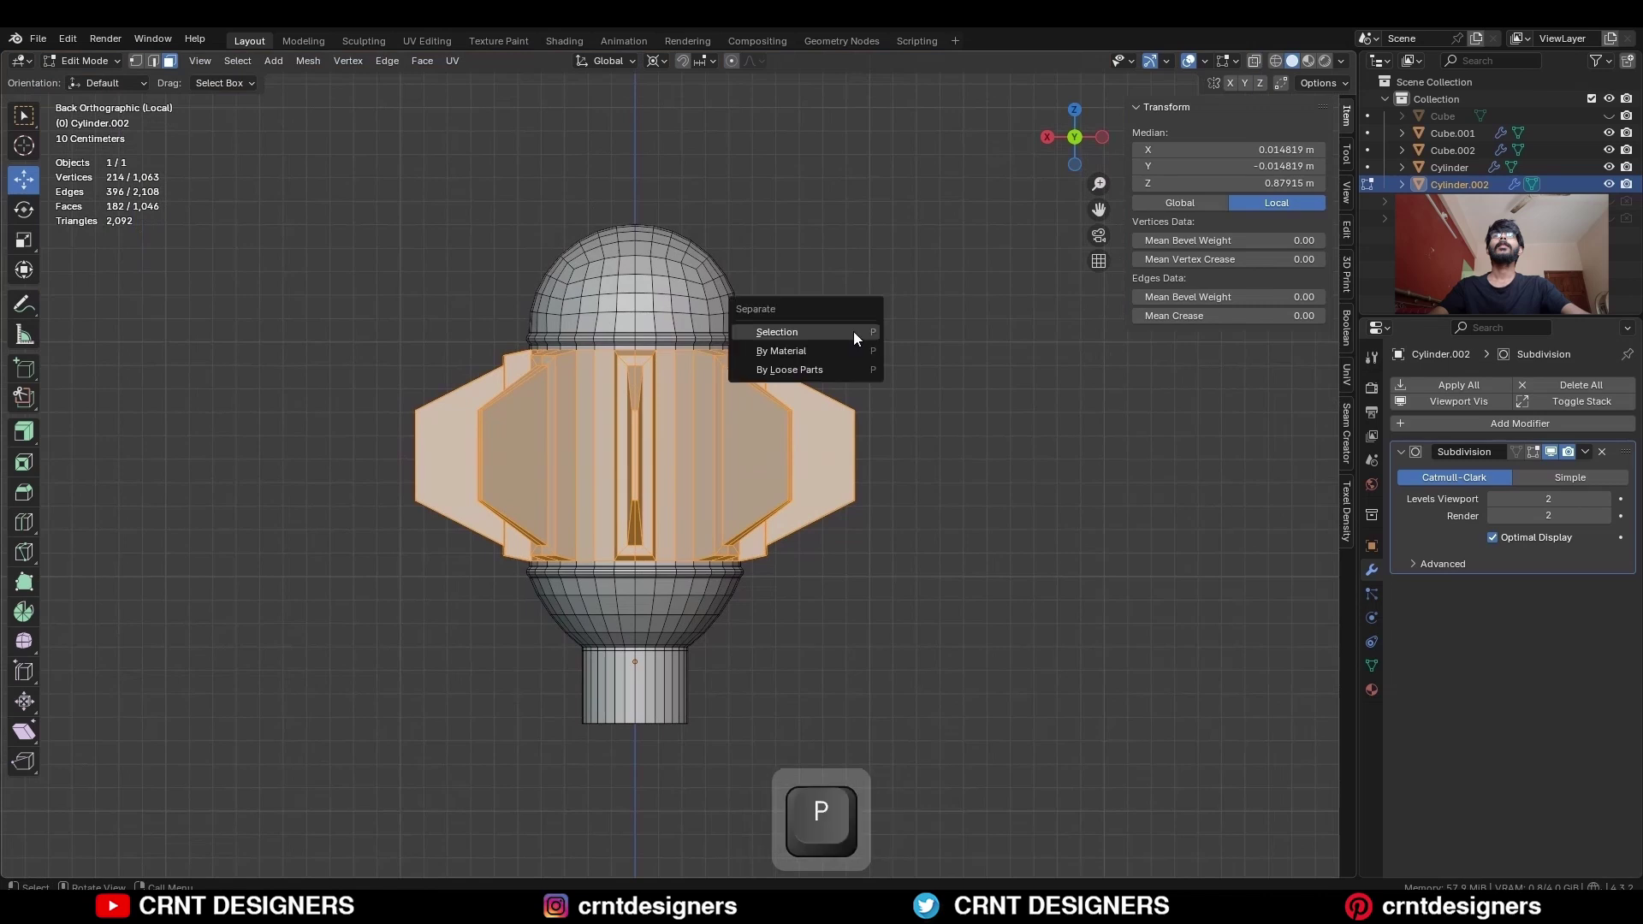
# Separate the finned band into its own object, Cylinder.004, and isolate it for editing
pyautogui.click(853, 337)
pyautogui.press('Tab')
pyautogui.click(746, 400)
pyautogui.press('/')
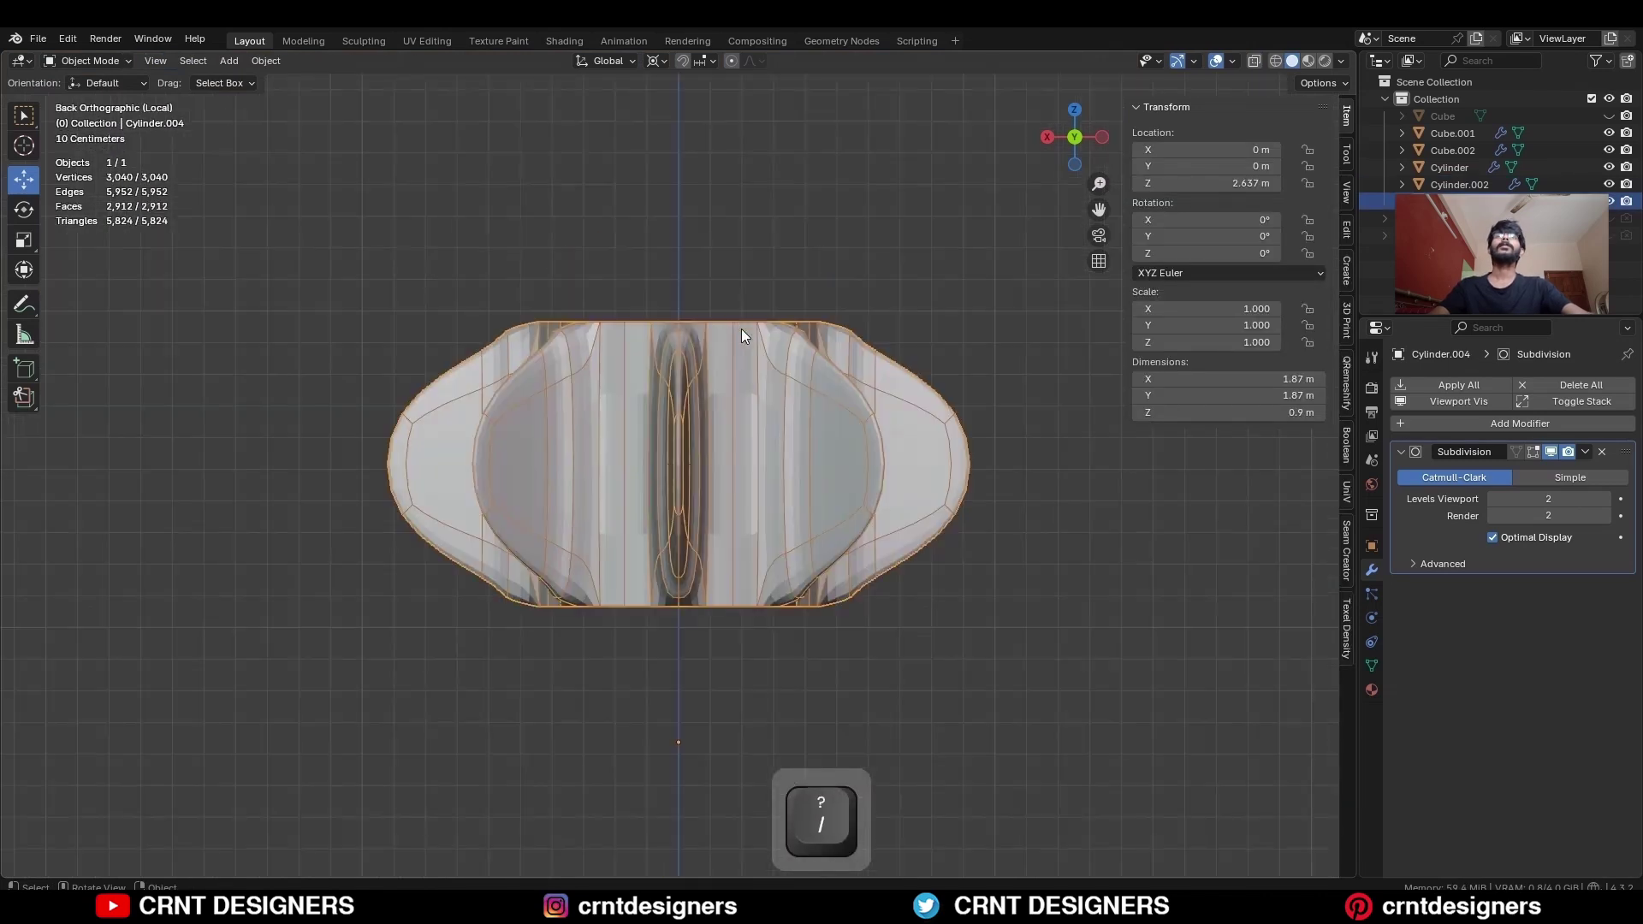
pyautogui.press('Tab')
# Delete two selected side faces of the fin band
pyautogui.moveTo(740, 342); pyautogui.dragTo(699, 575, button='middle')
pyautogui.click(813, 344)
pyautogui.keyDown('shift'); pyautogui.click(507, 599); pyautogui.keyUp('shift')
pyautogui.scroll(-2, 828, 298)
pyautogui.press('x')
pyautogui.click(828, 299)
# Separate one fin into its own object, hide the rest, and view it from the right
pyautogui.press('l')
pyautogui.press('p')
pyautogui.click(711, 519)
pyautogui.press('Tab')
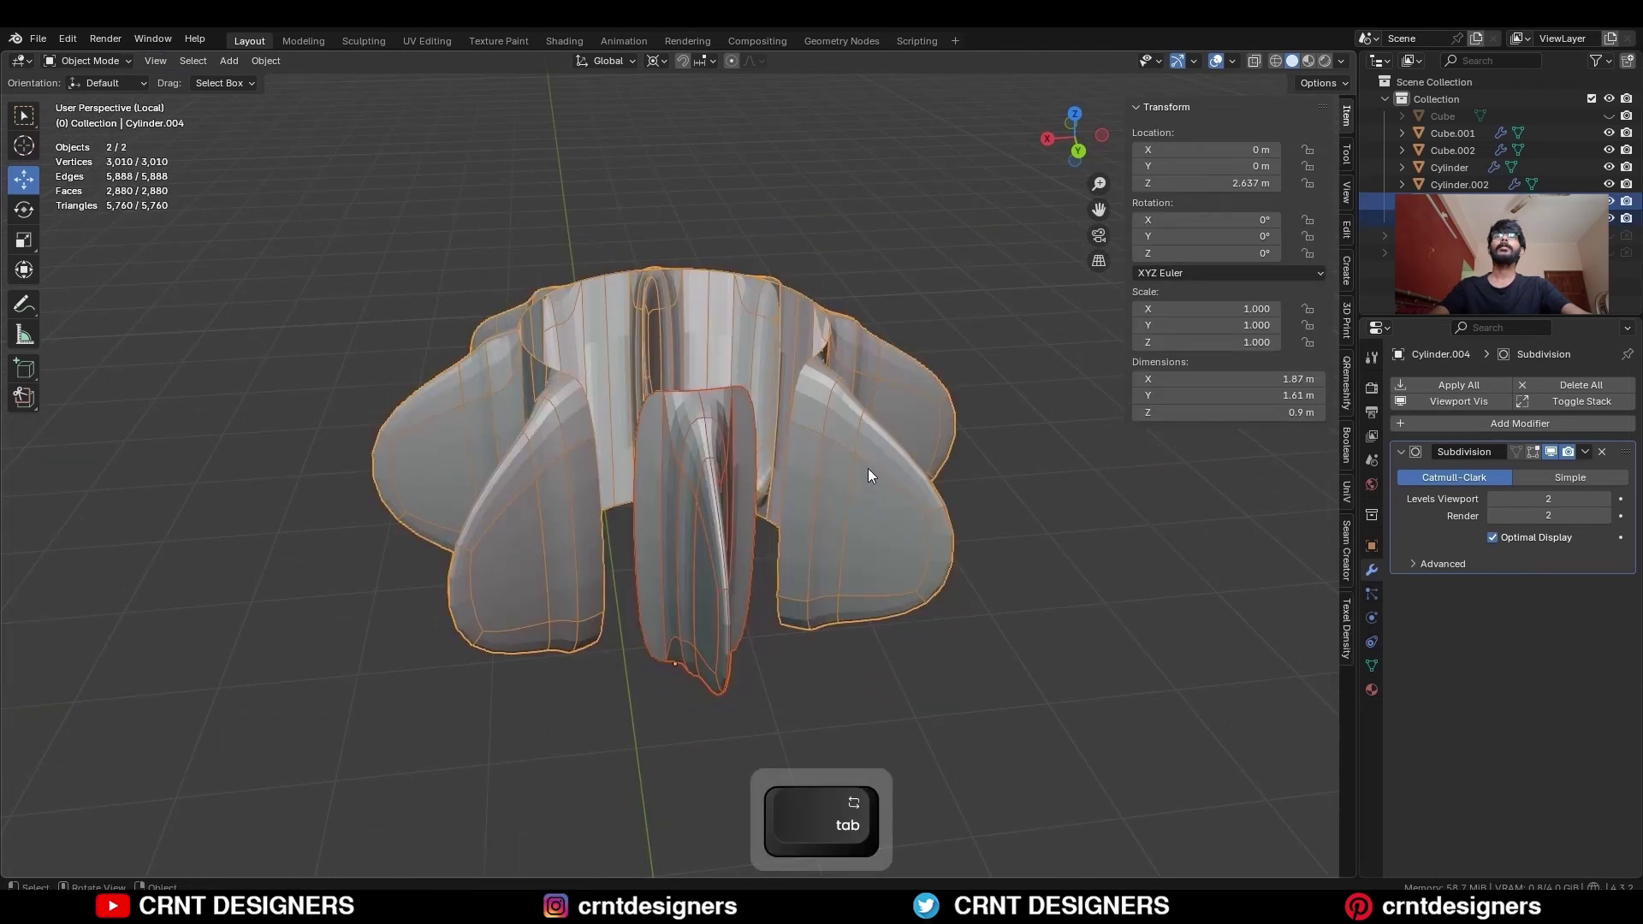
pyautogui.press('h')
pyautogui.click(702, 479)
pyautogui.click(1096, 141)
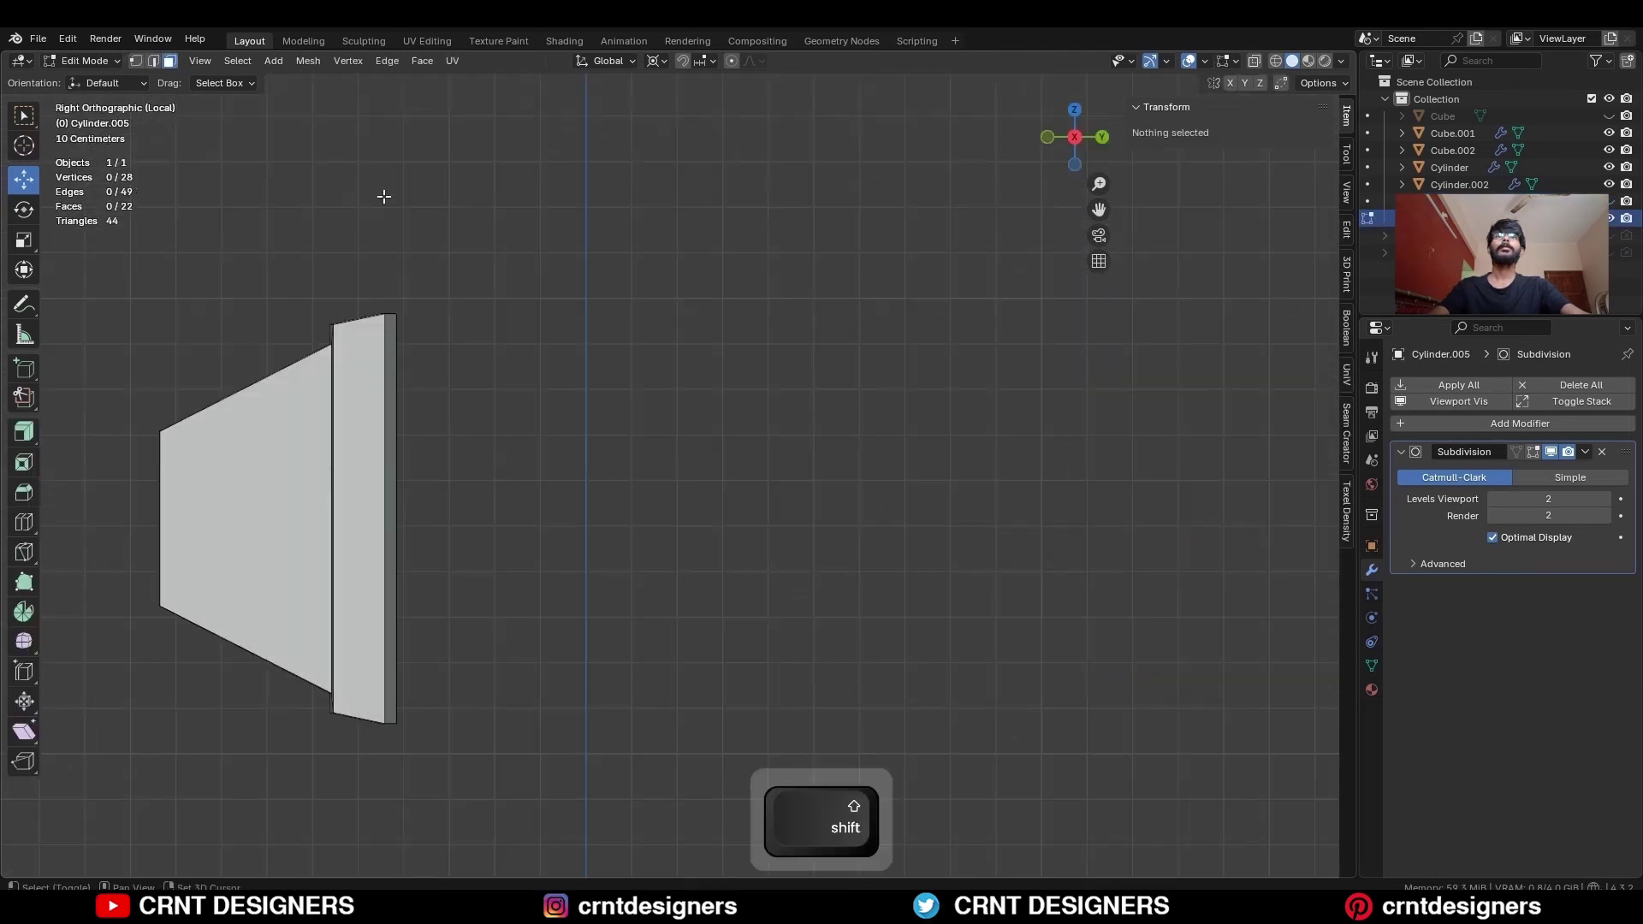
pyautogui.scroll(3, 830, 379)
# Add an edge loop across the fin, then dissolve it again
pyautogui.hotkey('ctrl', 'r')
pyautogui.click(561, 642)
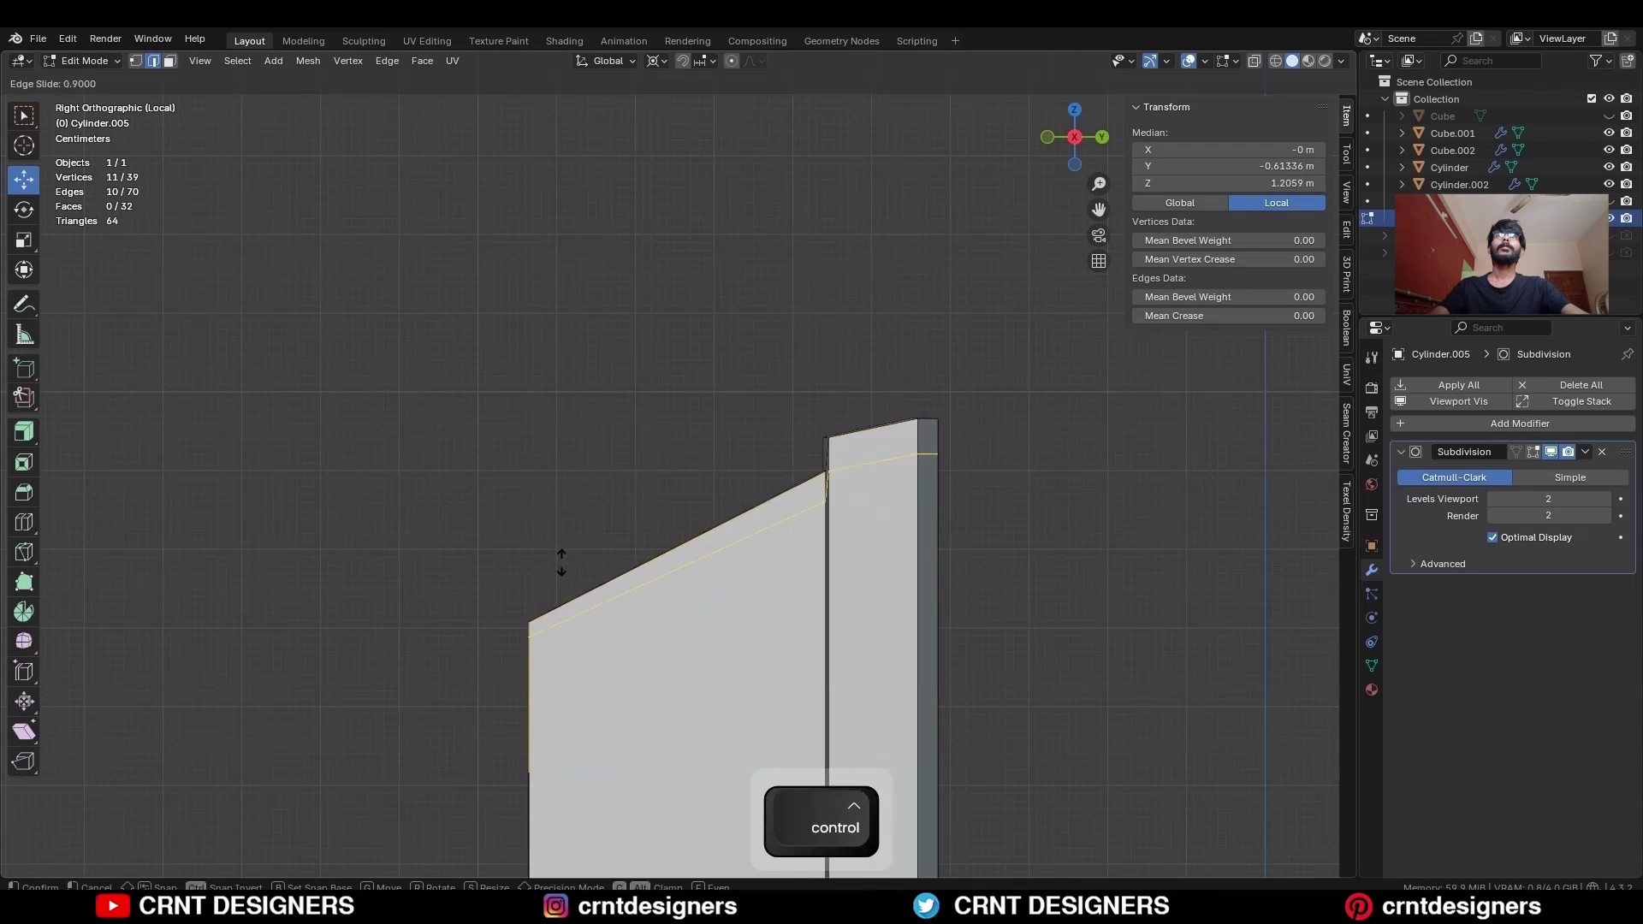
pyautogui.click(568, 552)
pyautogui.scroll(3, 581, 564)
pyautogui.press('1')
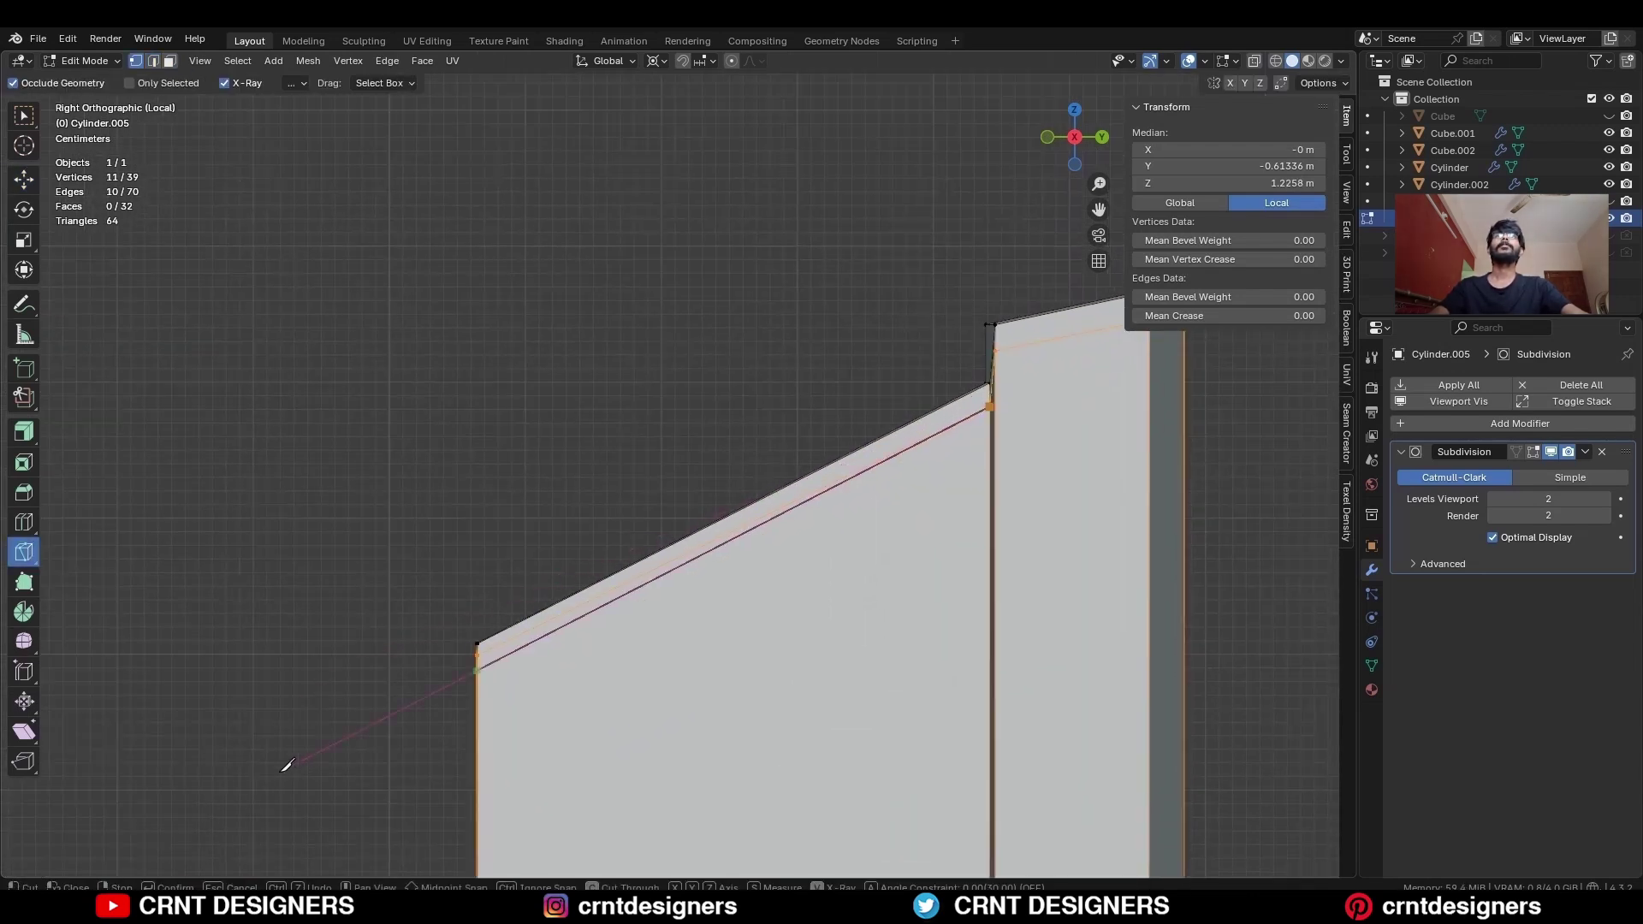
pyautogui.hotkey('ctrl', 'x')
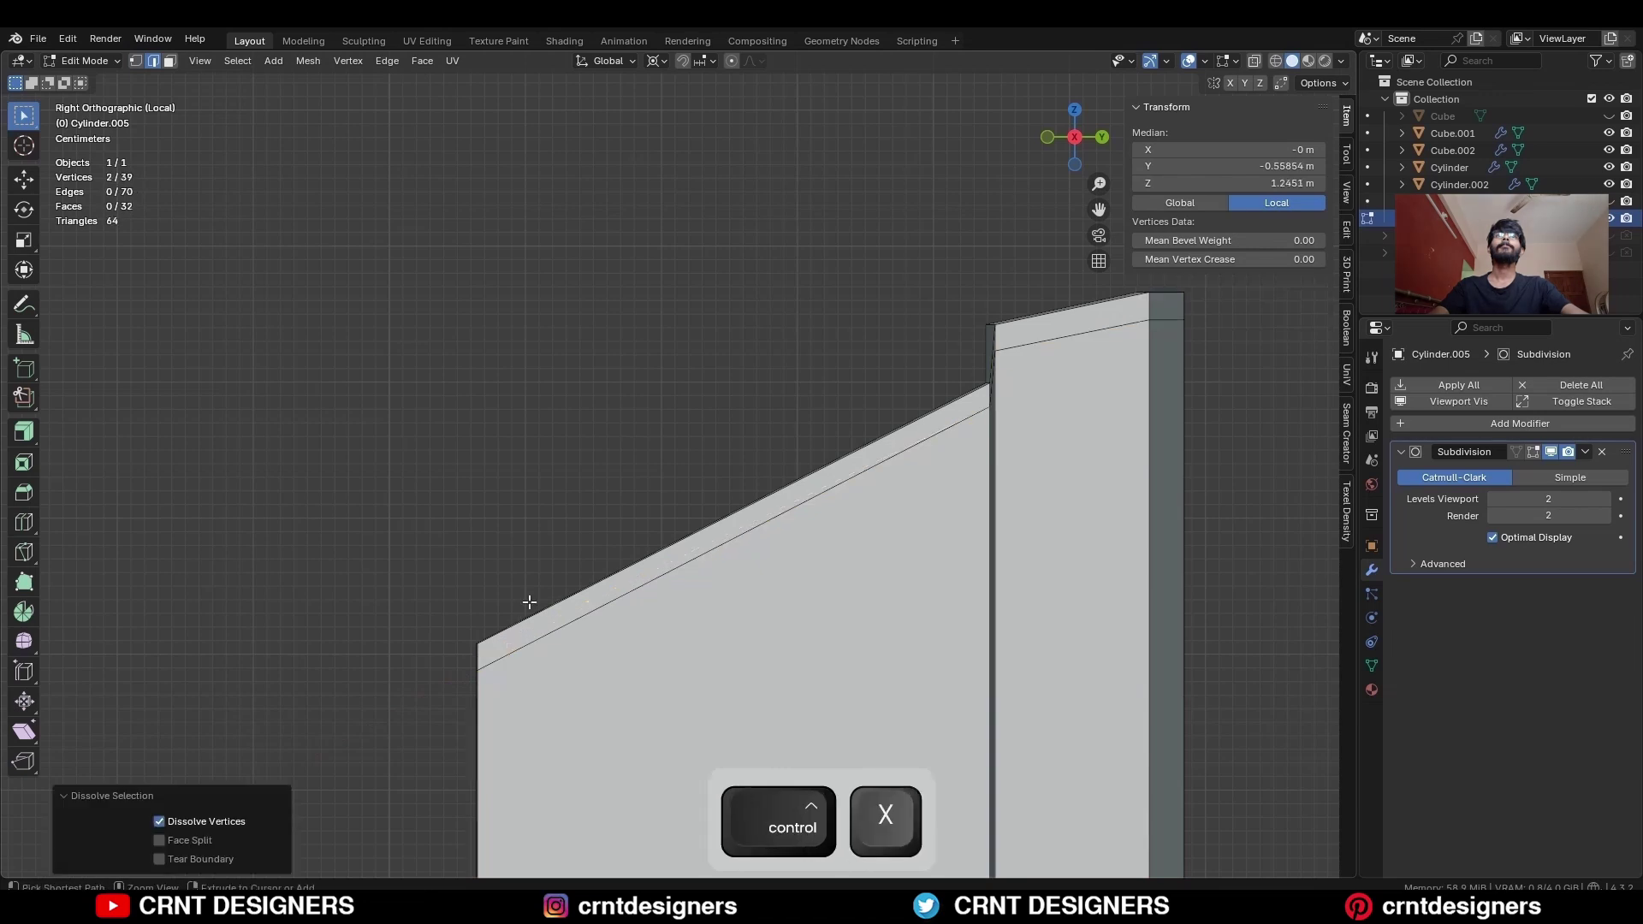
# Add two new edge loops across the fin
pyautogui.moveTo(531, 598); pyautogui.dragTo(727, 514, button='middle')
pyautogui.hotkey('ctrl', 'r')
pyautogui.click(753, 504)
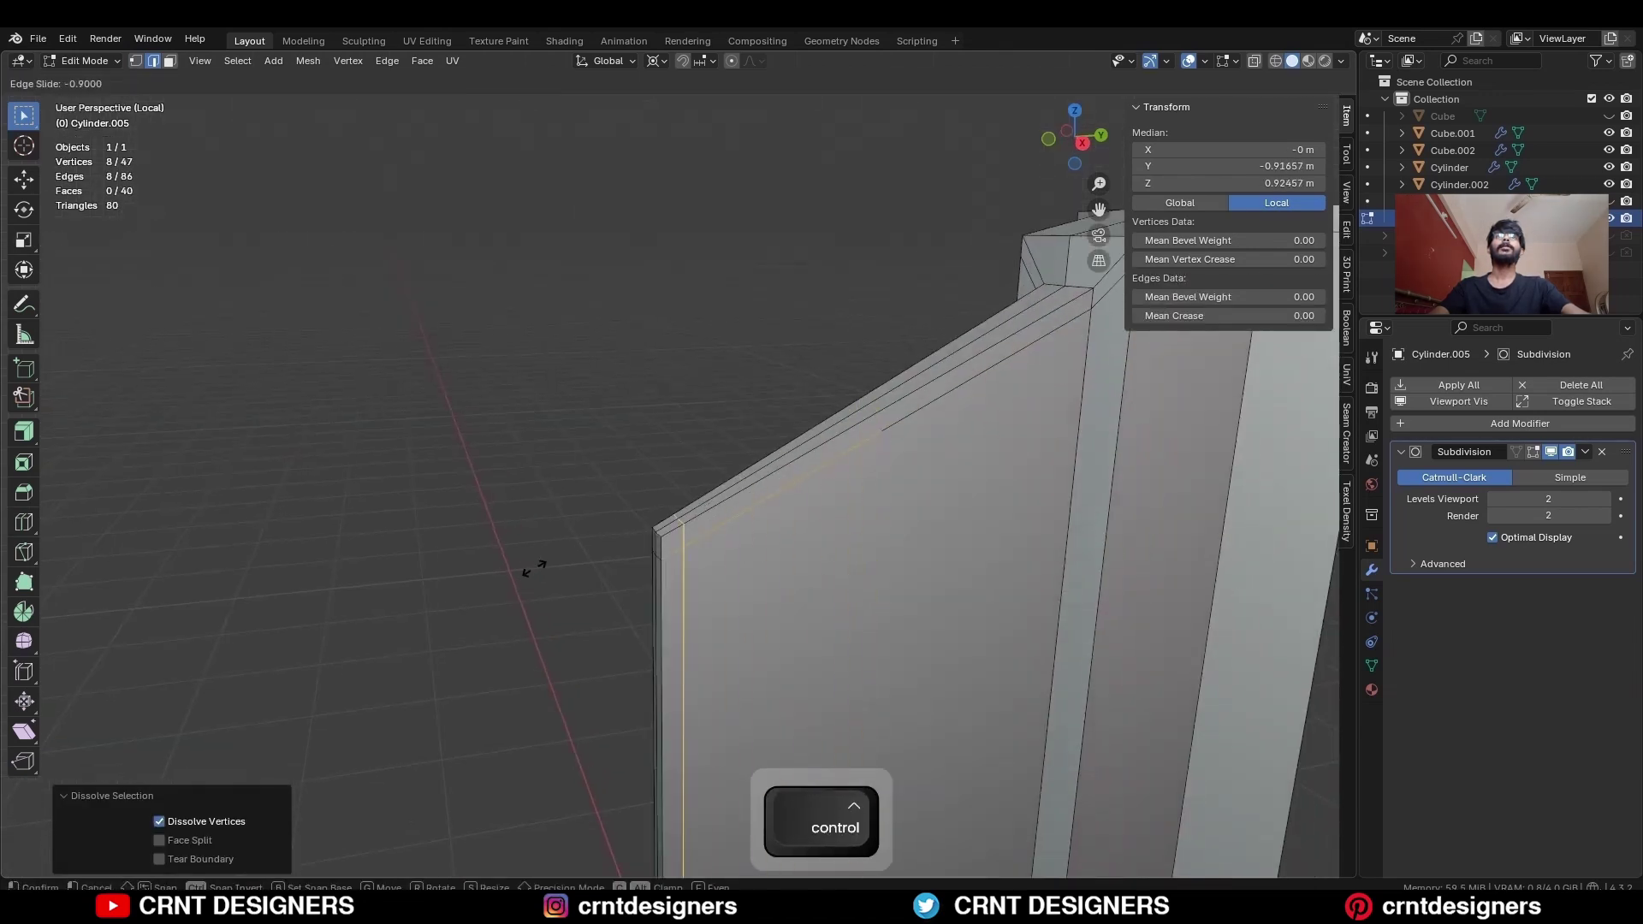
pyautogui.click(534, 570)
pyautogui.scroll(-3, 534, 570)
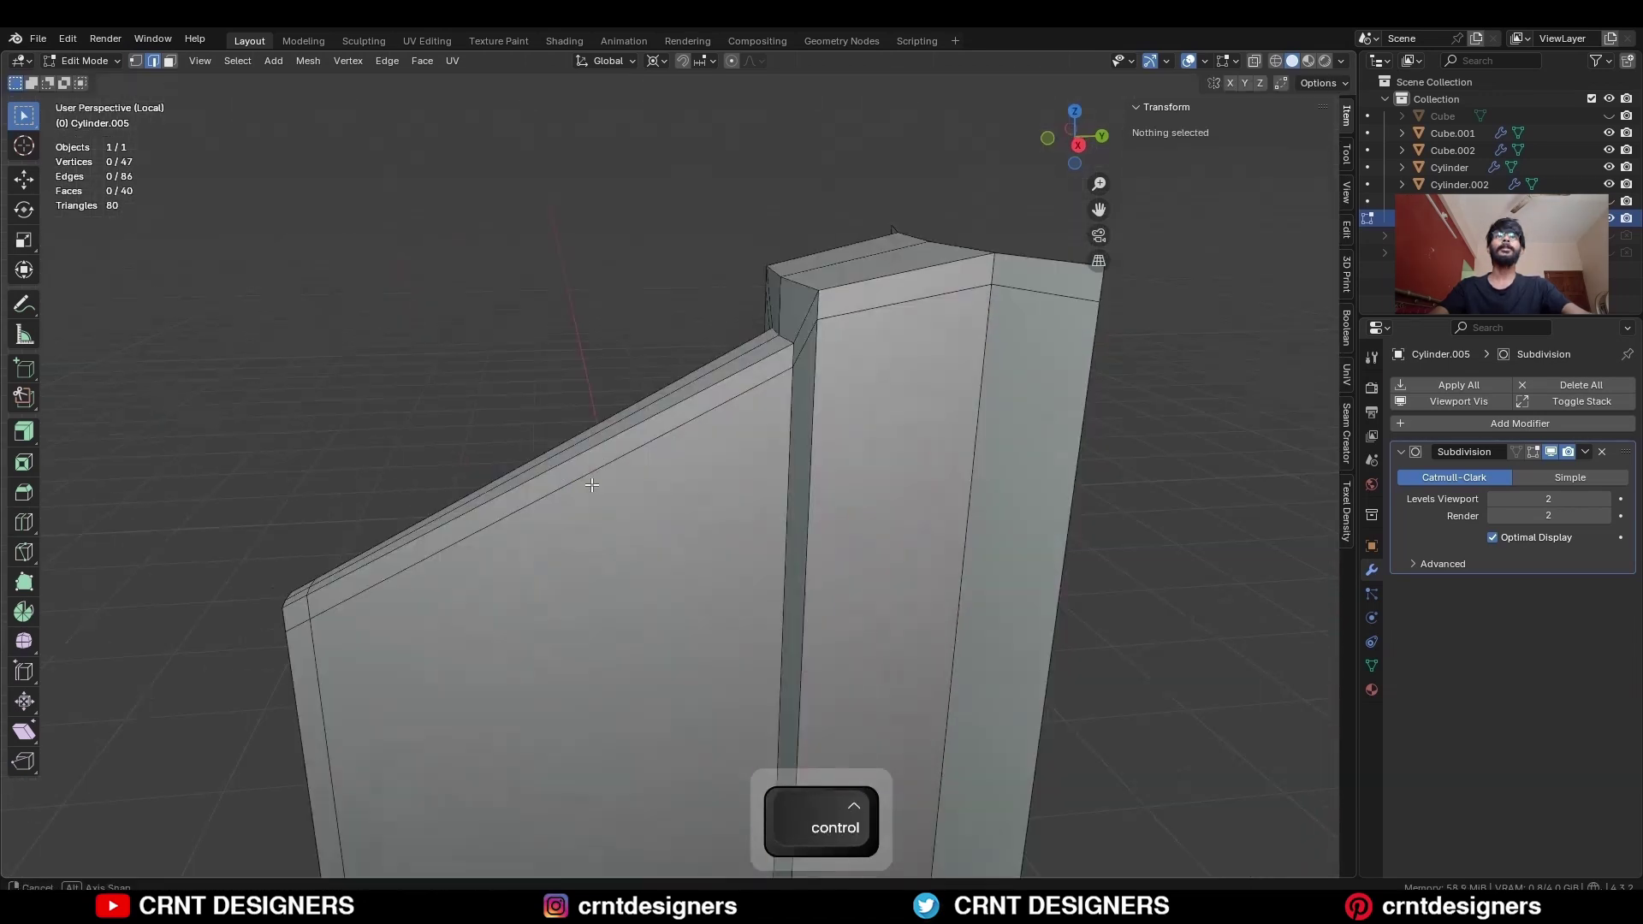
pyautogui.hotkey('ctrl', 'r')
pyautogui.click(697, 377)
pyautogui.click(696, 378)
# Add an edge loop near the fin's top edge and bevel it
pyautogui.moveTo(697, 377); pyautogui.dragTo(847, 342, button='middle')
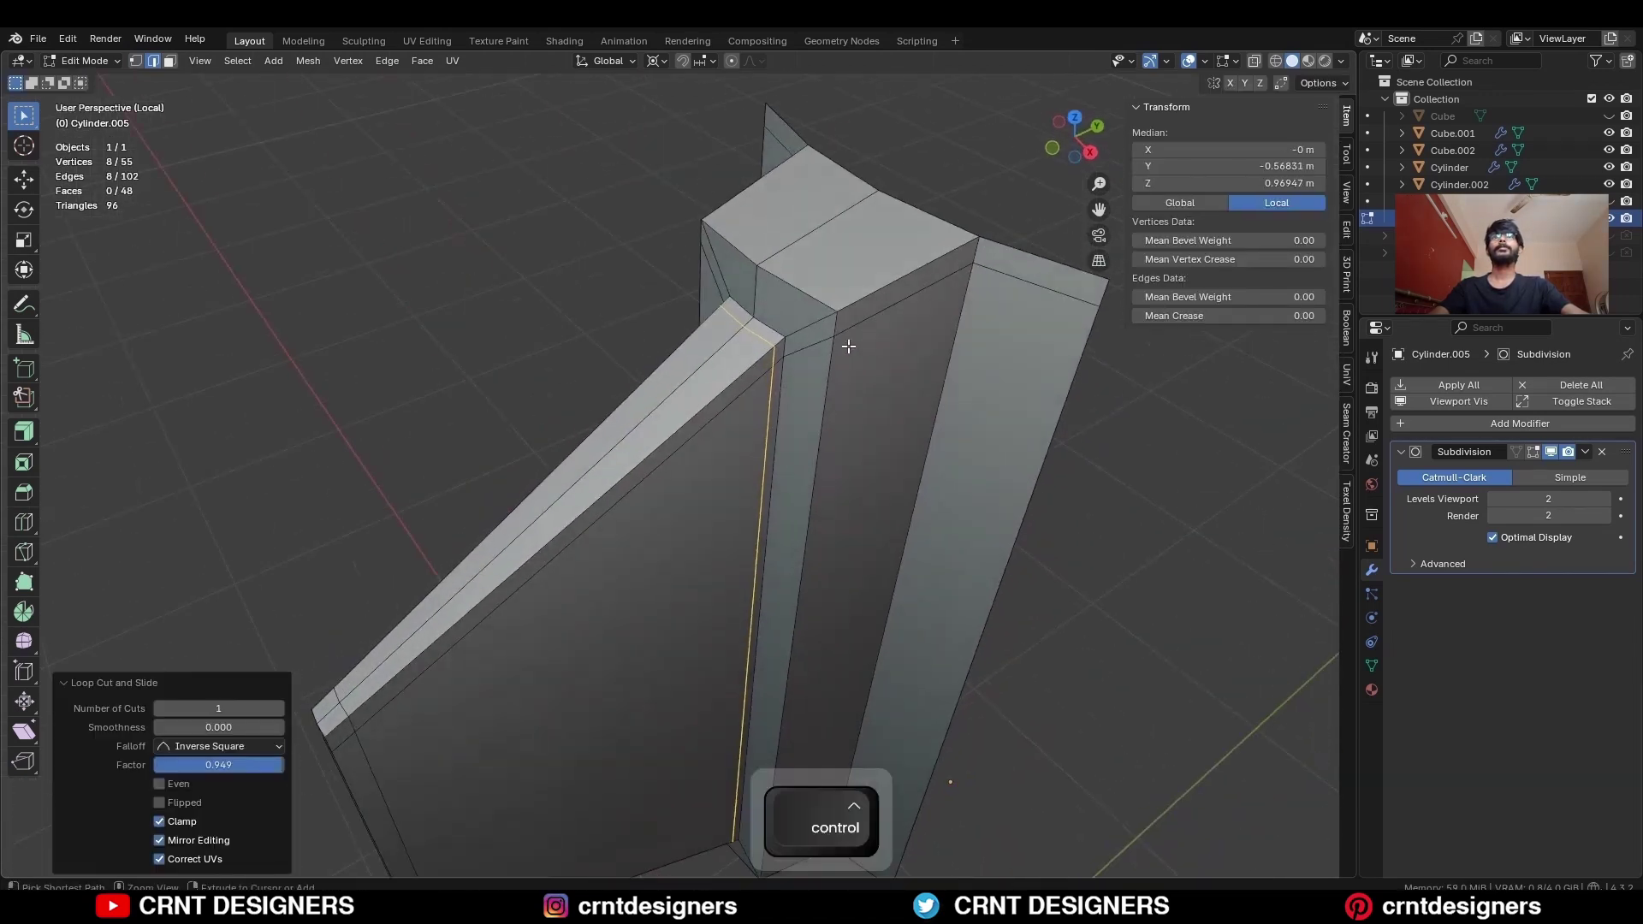
pyautogui.hotkey('ctrl', 'r')
pyautogui.click(826, 385)
pyautogui.hotkey('ctrl', 'b')
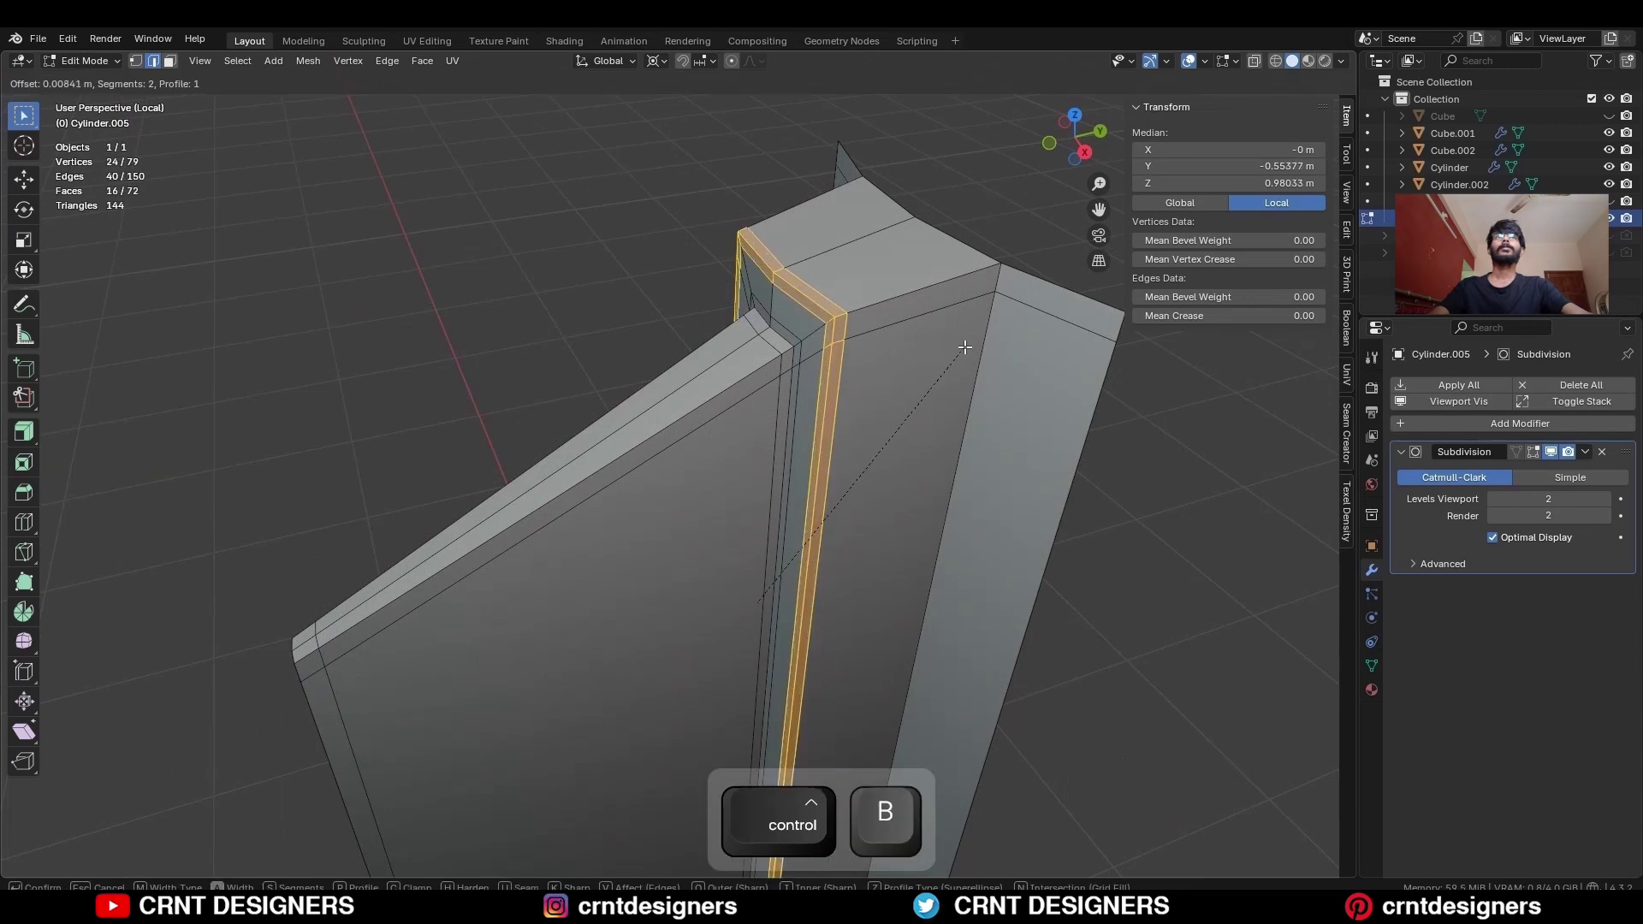
pyautogui.click(890, 351)
pyautogui.scroll(-3, 843, 354)
# Add two more edge loops along the top of the fin
pyautogui.press('Tab')
pyautogui.press('Tab')
pyautogui.click(880, 354)
pyautogui.hotkey('ctrl', 'r')
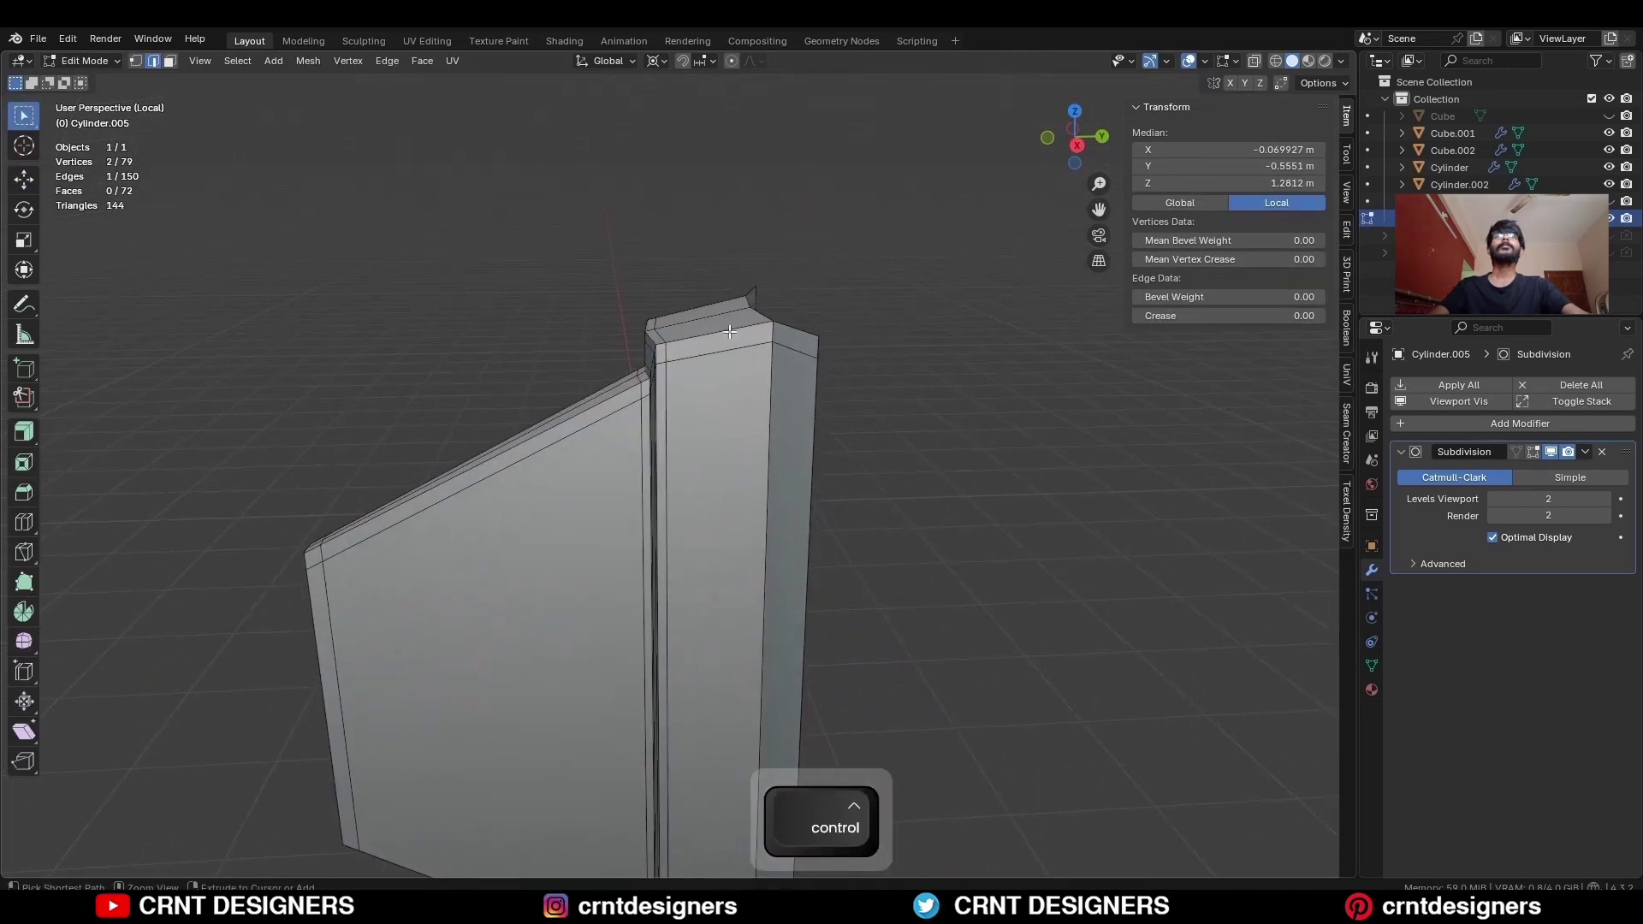
pyautogui.click(879, 354)
pyautogui.click(880, 354)
pyautogui.moveTo(880, 355); pyautogui.dragTo(825, 357, button='middle')
pyautogui.hotkey('ctrl', 'r')
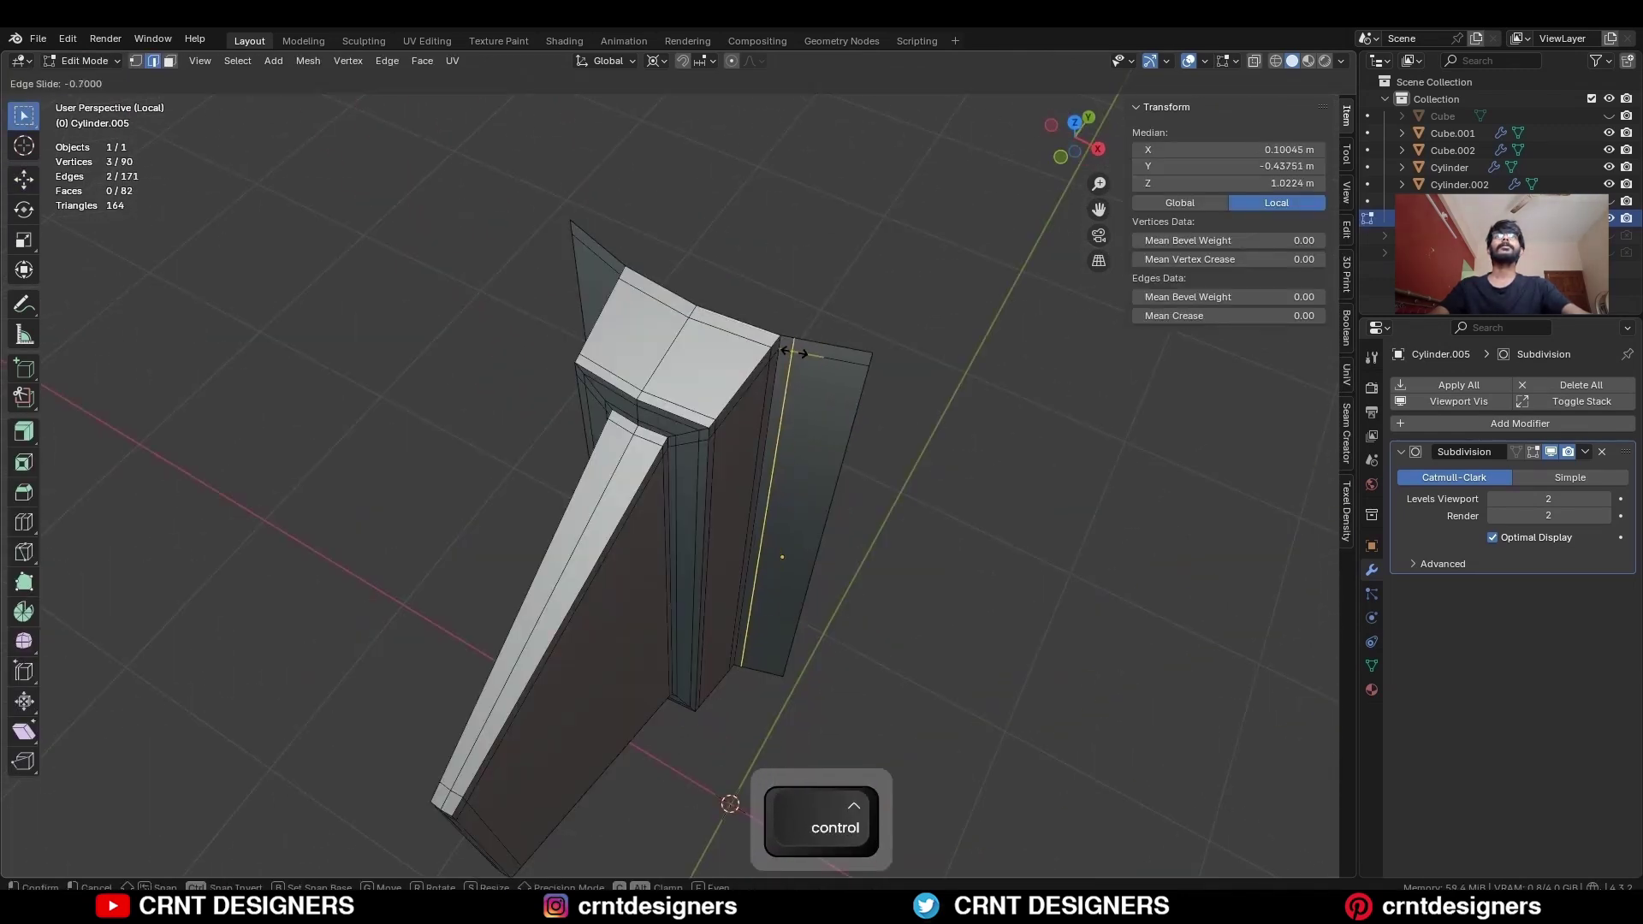
pyautogui.click(791, 351)
pyautogui.moveTo(862, 268); pyautogui.dragTo(660, 309, button='middle')
# Subdivide the whole fin and add two vertical edge loops across it
pyautogui.press('a')
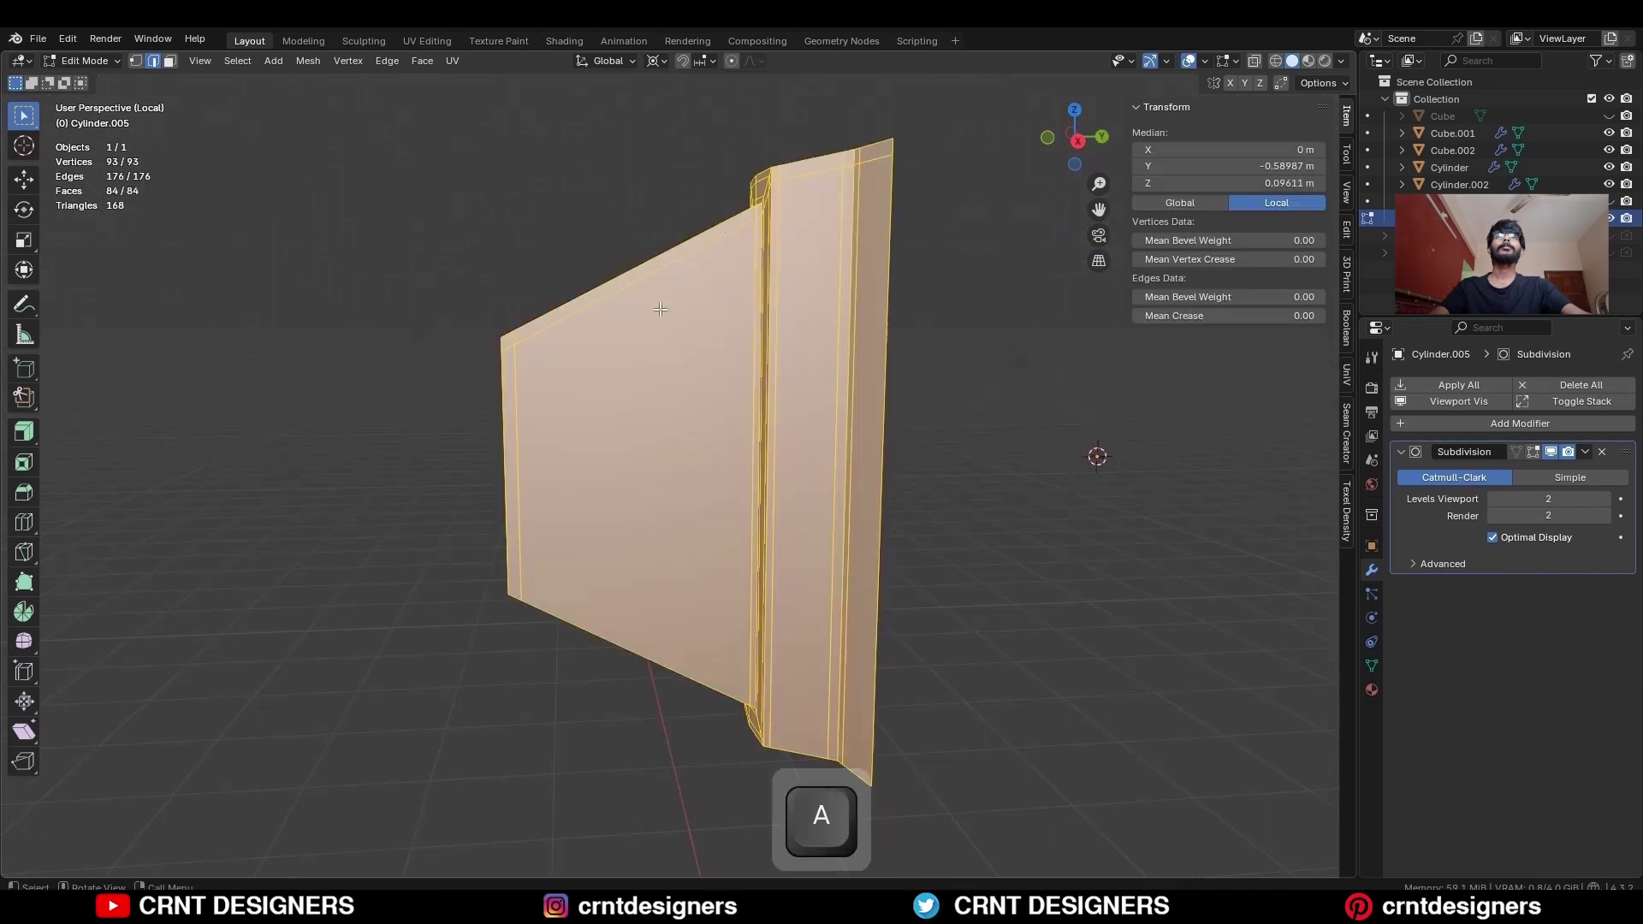
pyautogui.click(303, 65)
pyautogui.click(320, 279)
pyautogui.hotkey('ctrl', 'r')
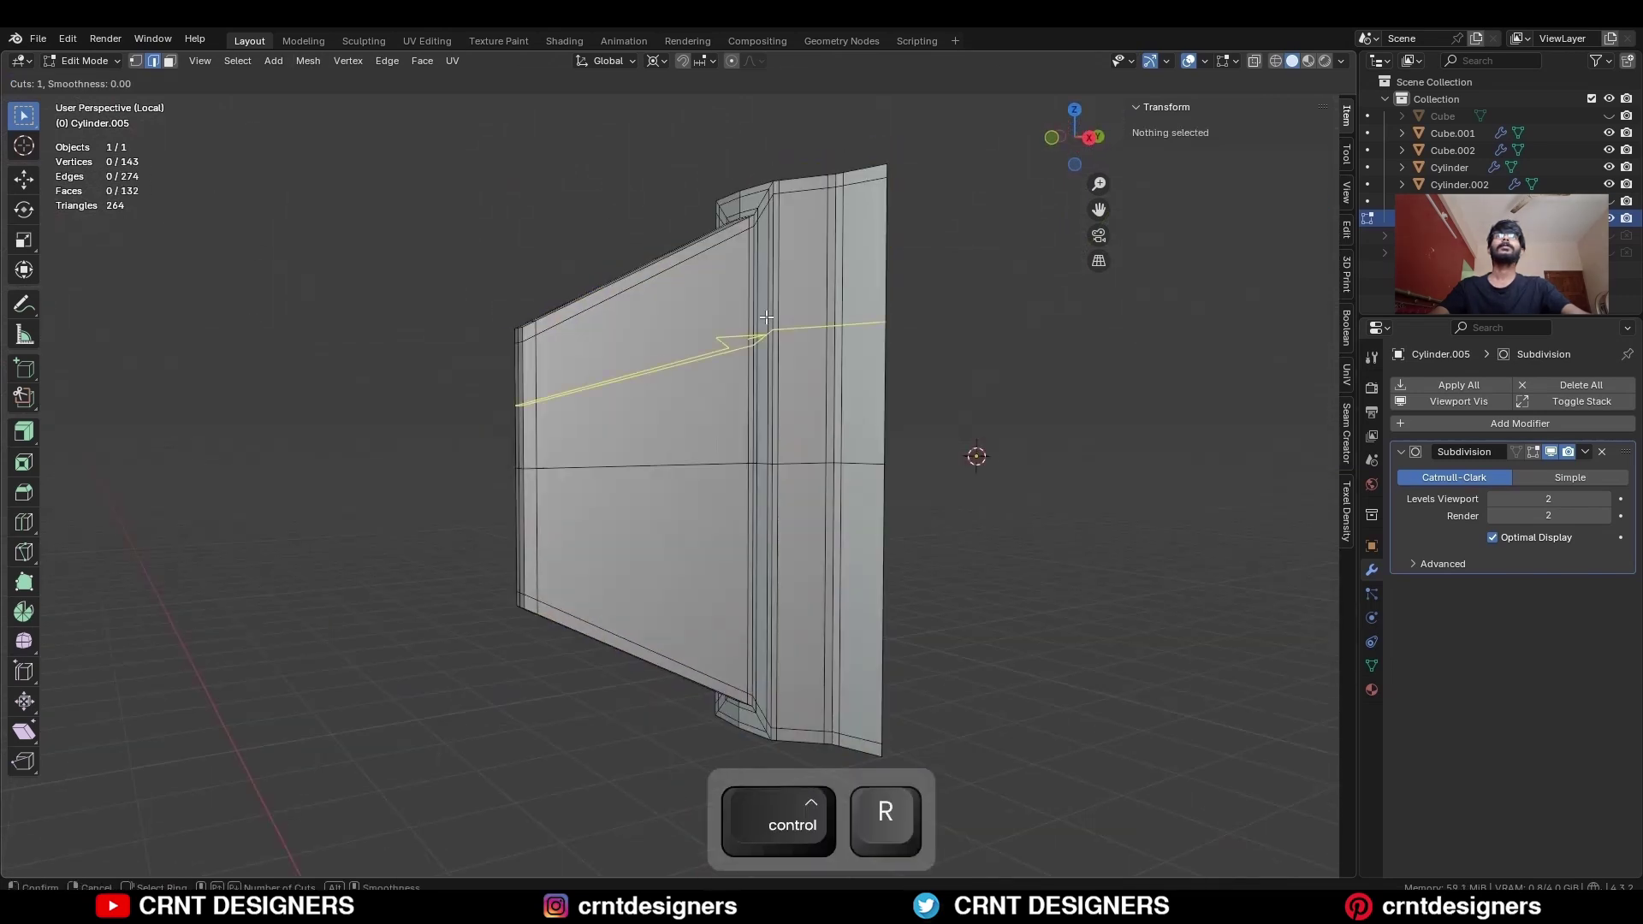
pyautogui.click(741, 525)
pyautogui.hotkey('ctrl', 'r')
pyautogui.scroll(1, 742, 525)
pyautogui.click(660, 338)
pyautogui.hotkey('alt', 'a')
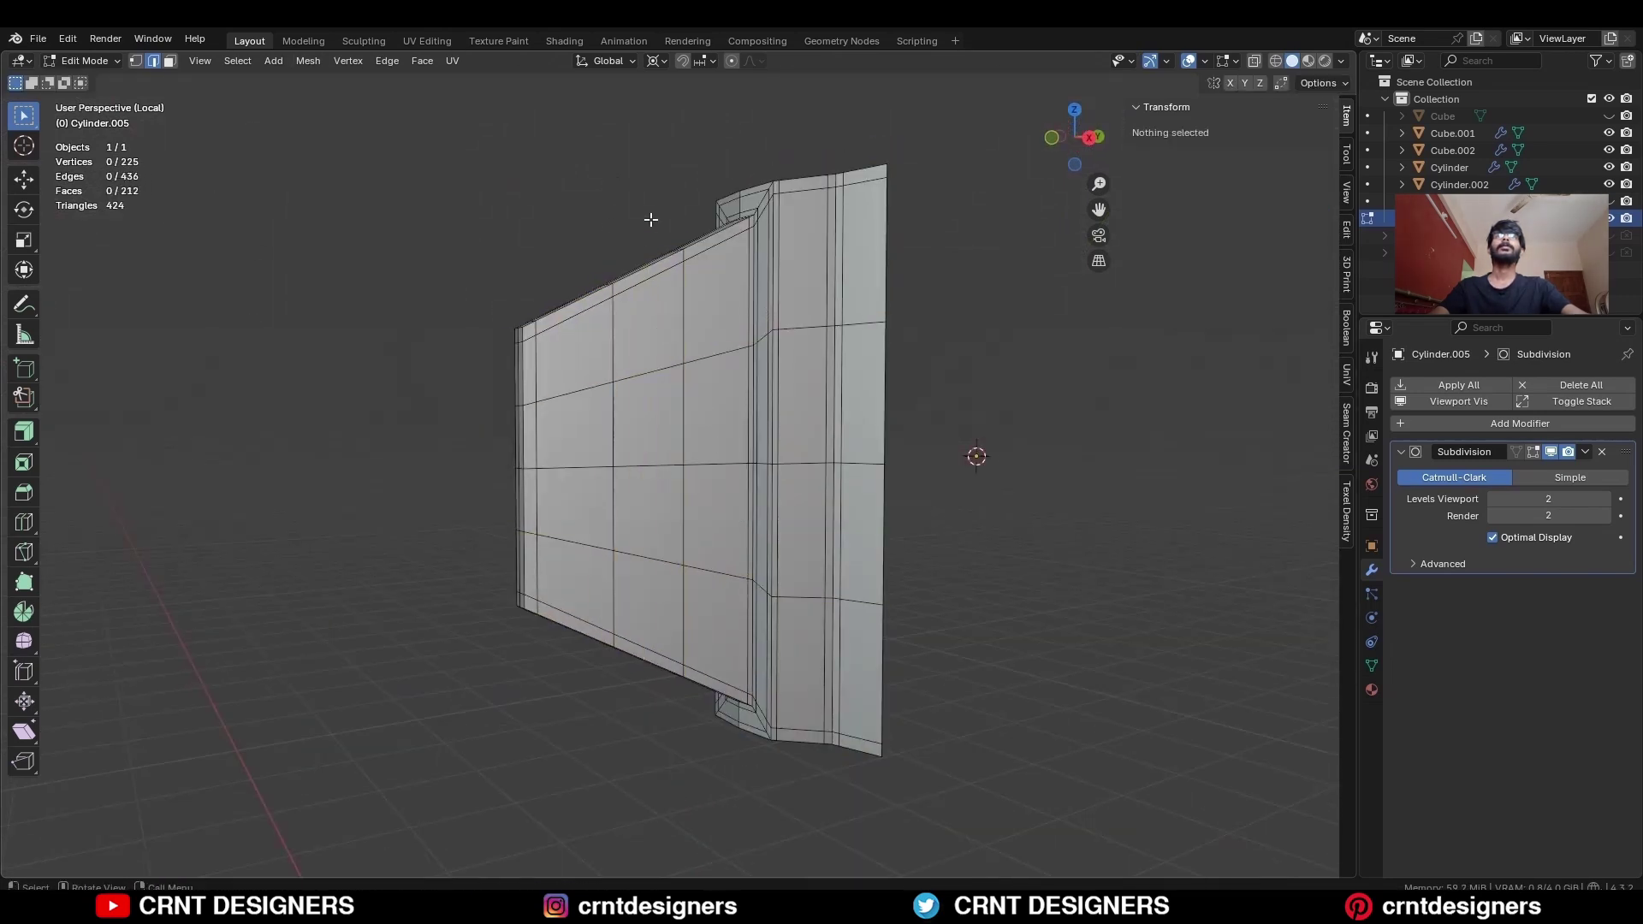
# Try an edge loop on the fin's narrow lower part, then undo it
pyautogui.moveTo(652, 220); pyautogui.dragTo(679, 406, button='middle')
pyautogui.press('KP_7')
pyautogui.hotkey('ctrl', 'r')
pyautogui.click(659, 385)
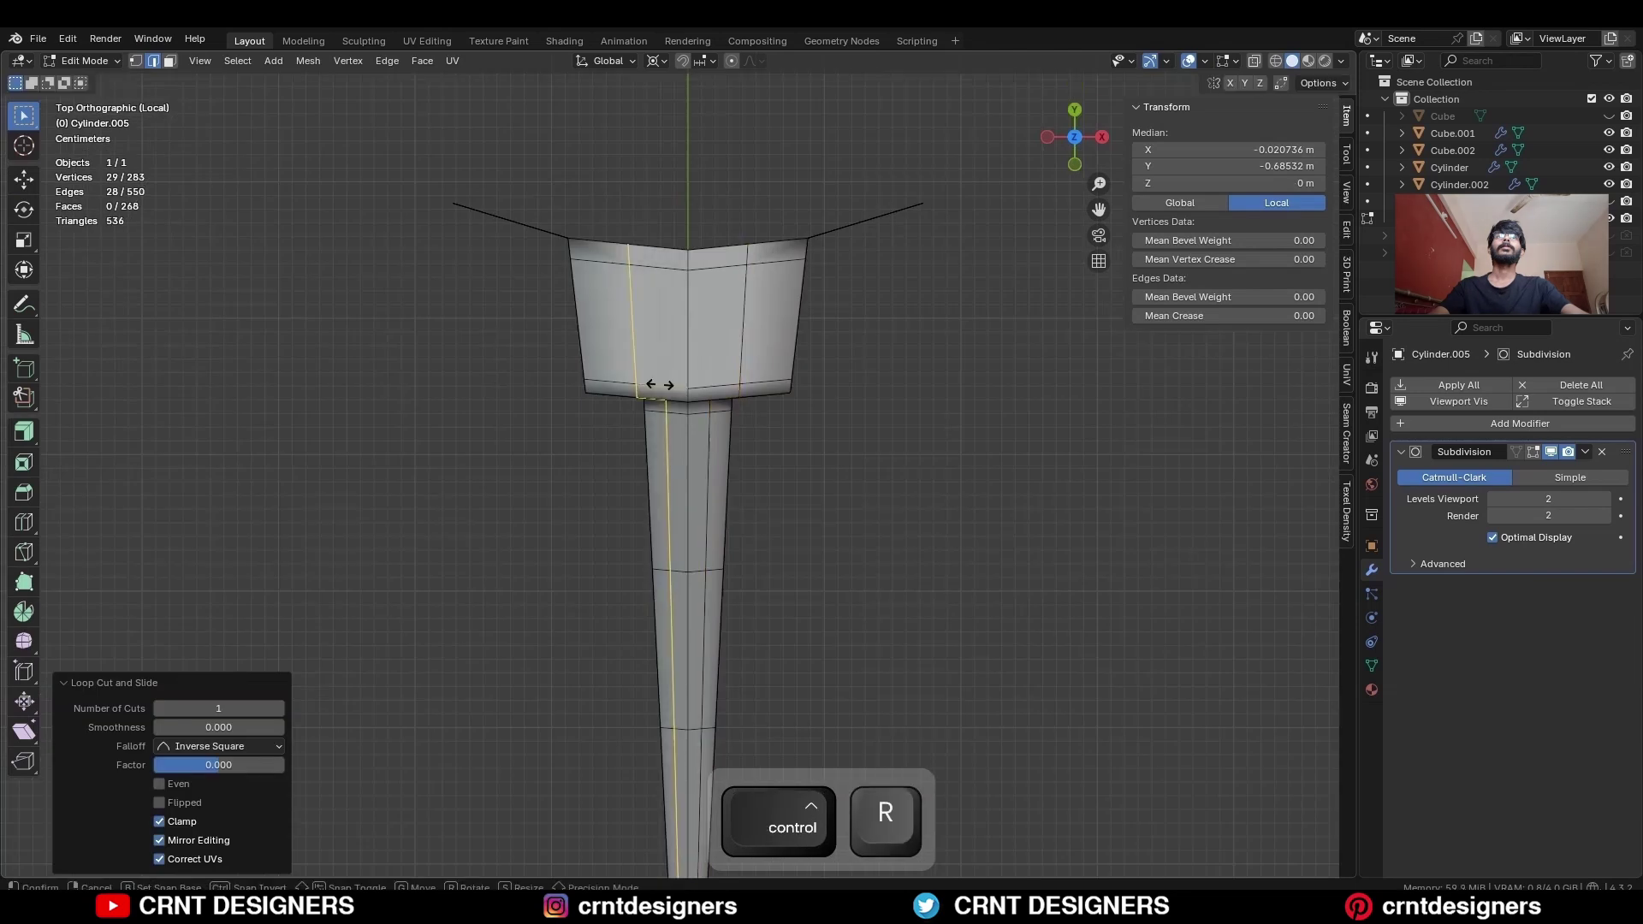
pyautogui.moveTo(912, 412); pyautogui.dragTo(730, 237, button='middle')
pyautogui.hotkey('ctrl', 'z')
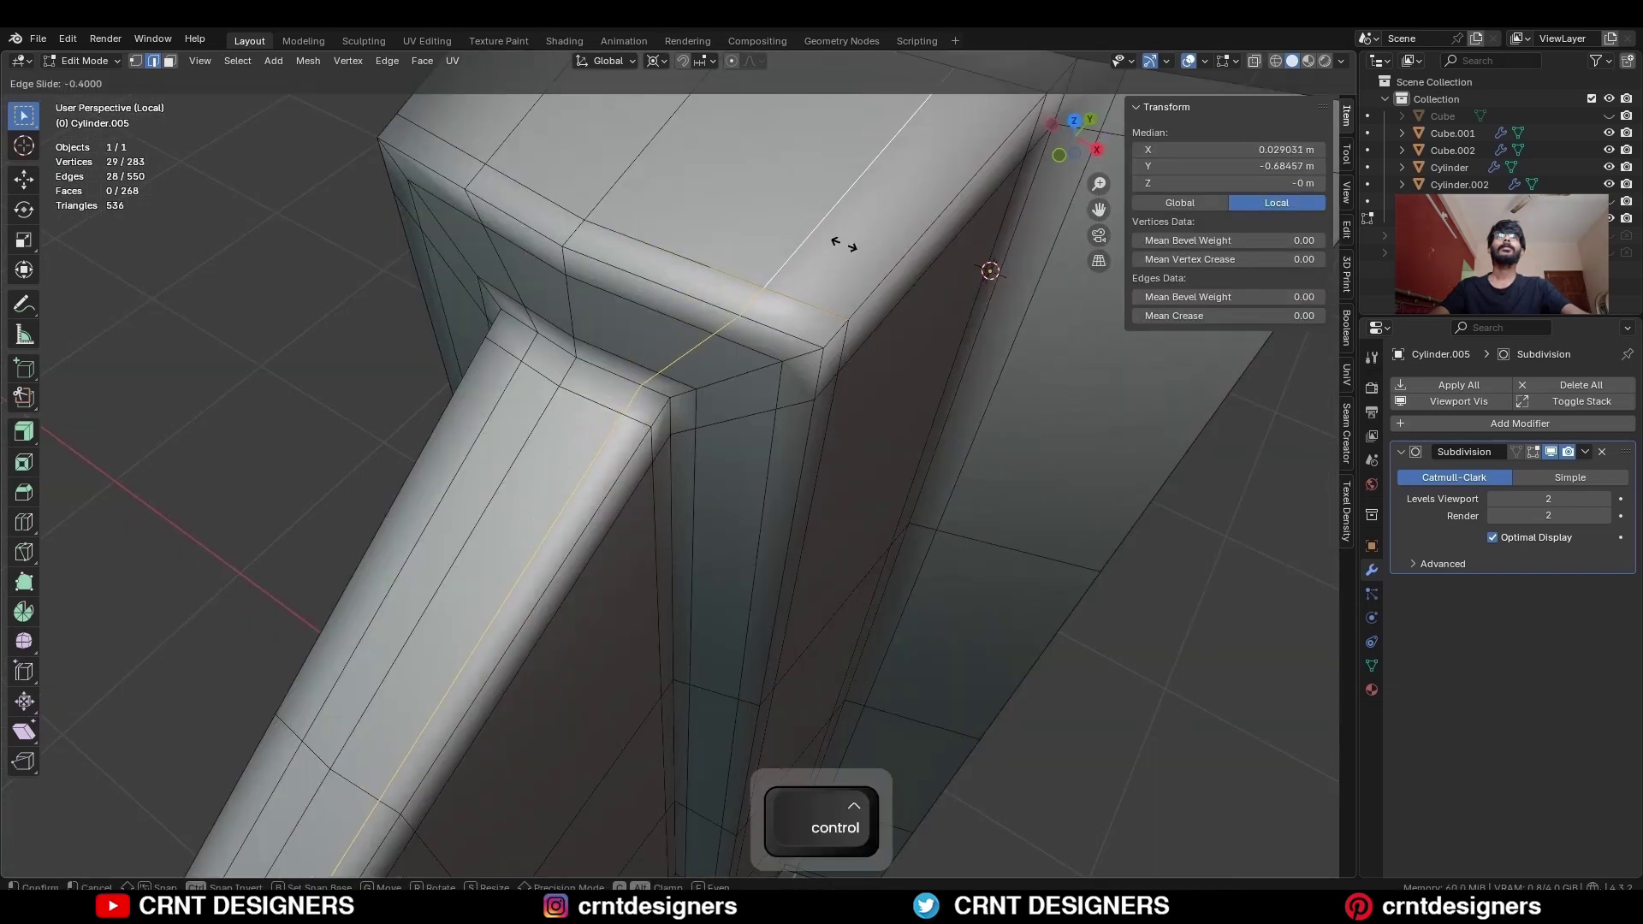
pyautogui.press('KP_7')
# Knife-cut new edges from the bottom vertex up to the top edge, dissolving stray edges
pyautogui.click(25, 554)
pyautogui.scroll(-3, 683, 605)
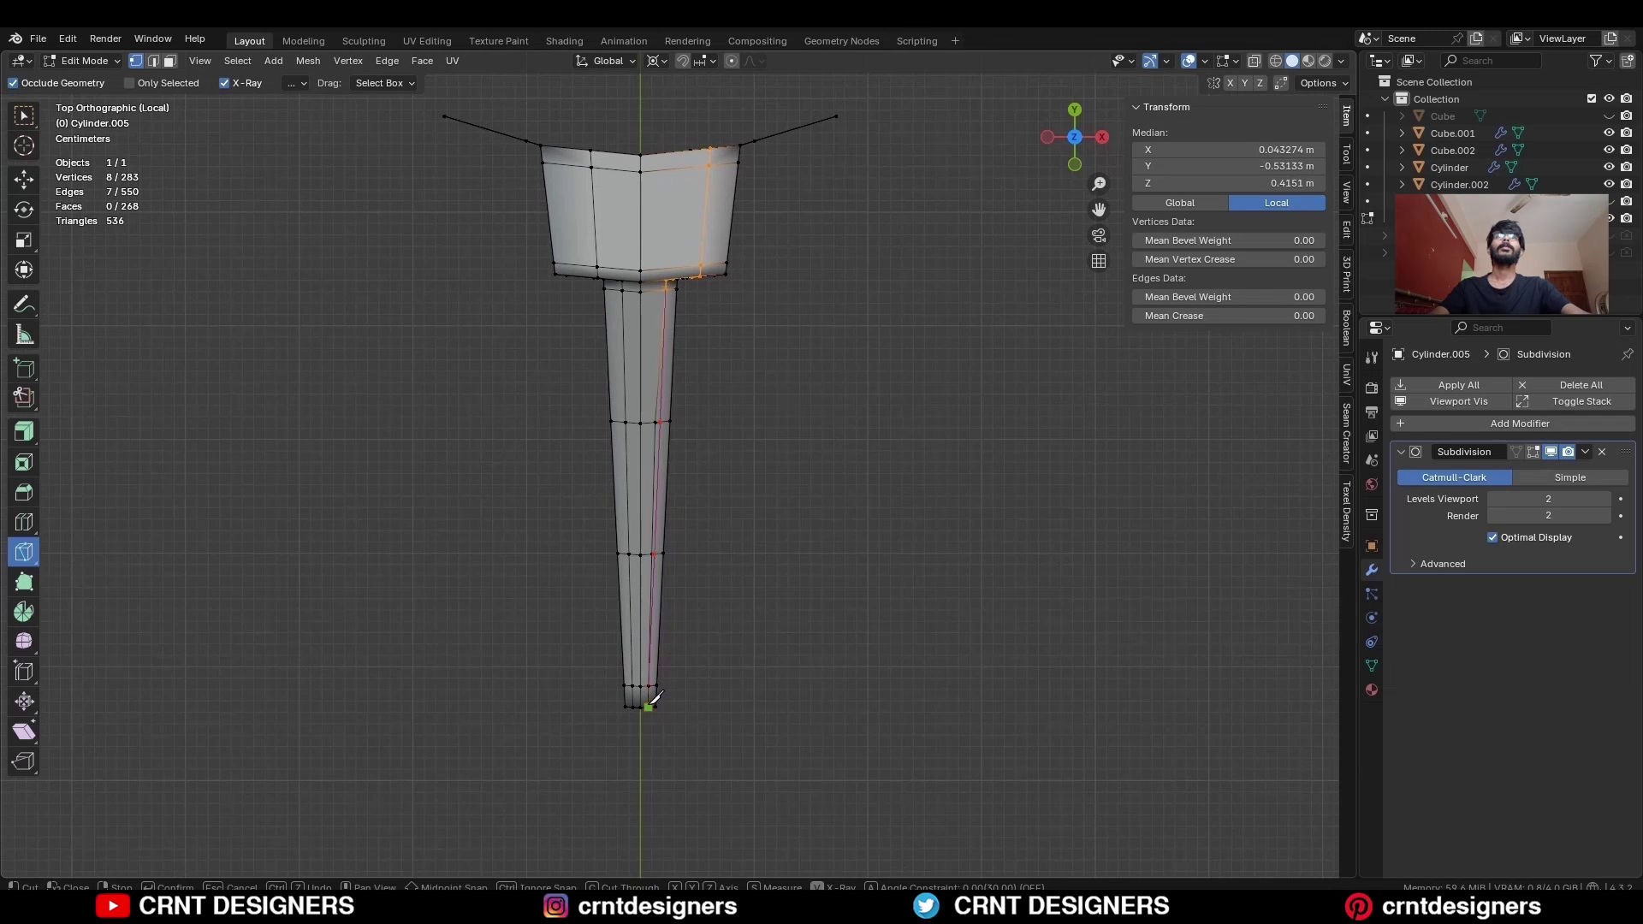
pyautogui.click(648, 707)
pyautogui.press('space')
pyautogui.scroll(2, 680, 557)
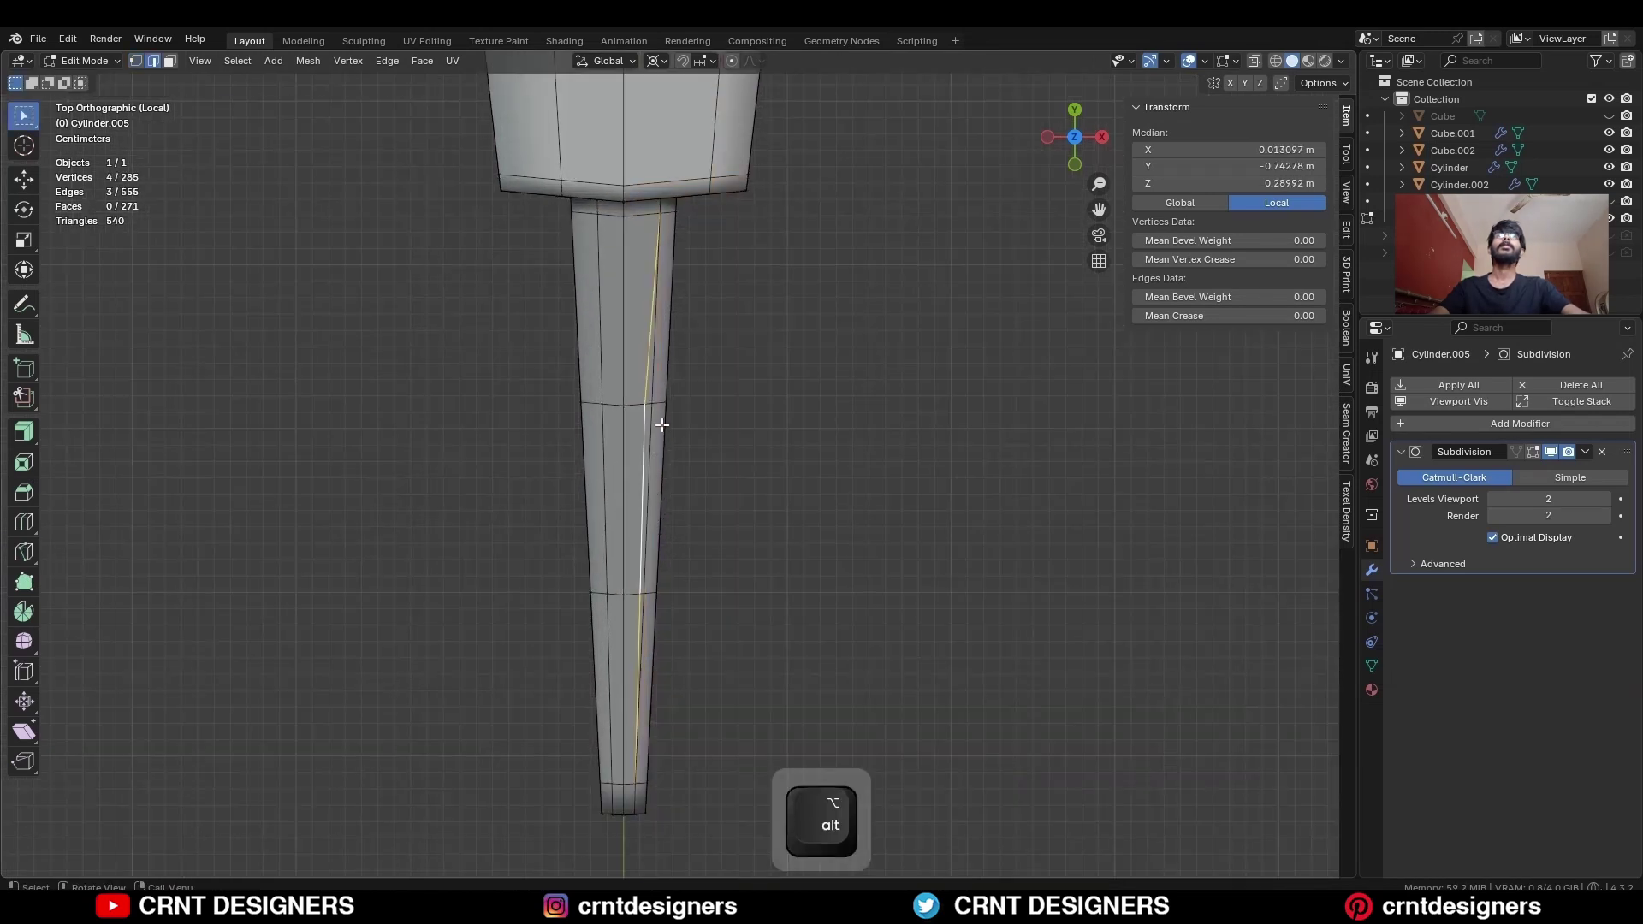
pyautogui.hotkey('ctrl', 'x')
pyautogui.press('1')
pyautogui.scroll(5, 681, 392)
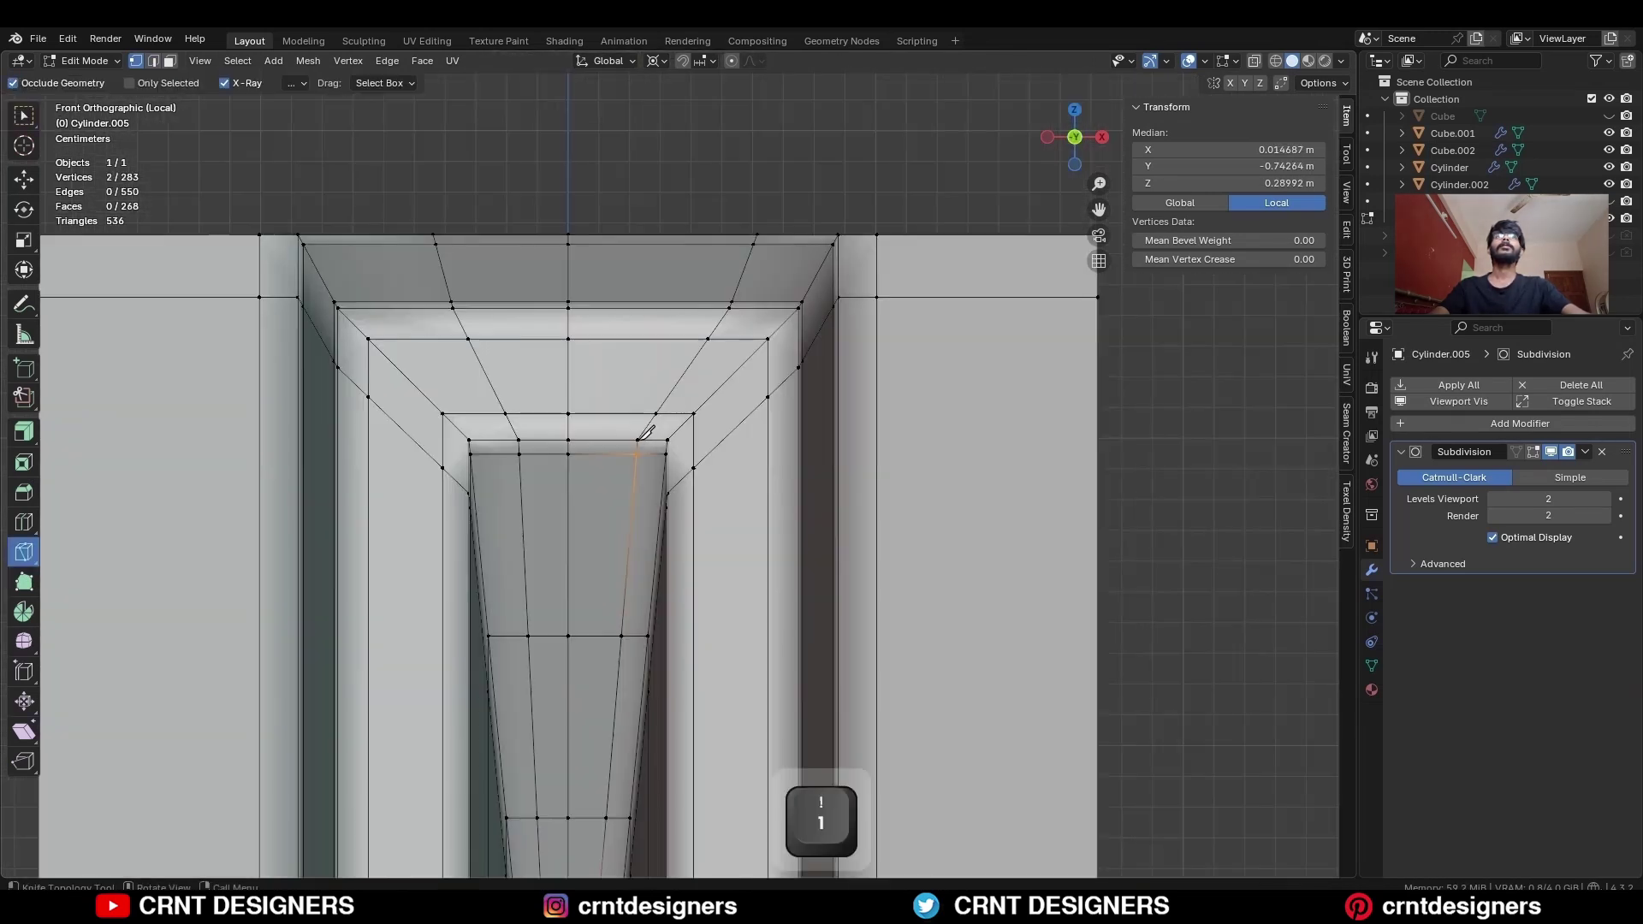
pyautogui.click(747, 307)
pyautogui.press('space')
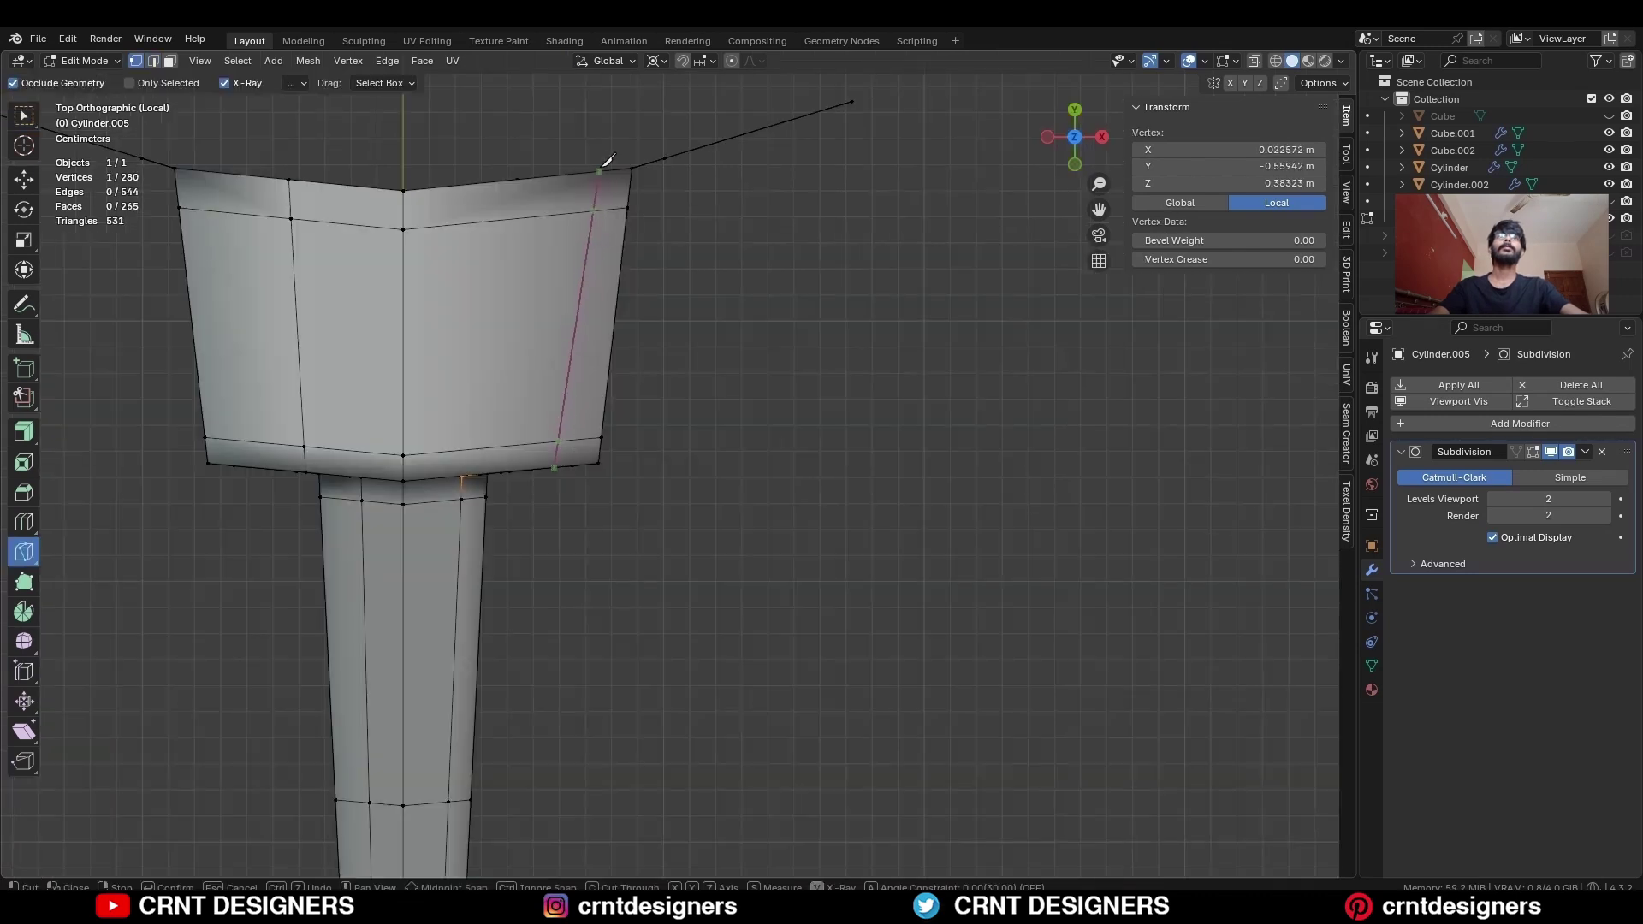
pyautogui.press('space')
# Apply a clean-up operation to the whole fin mesh and inspect it without overlays
pyautogui.moveTo(607, 160); pyautogui.dragTo(779, 379, button='middle')
pyautogui.press('a')
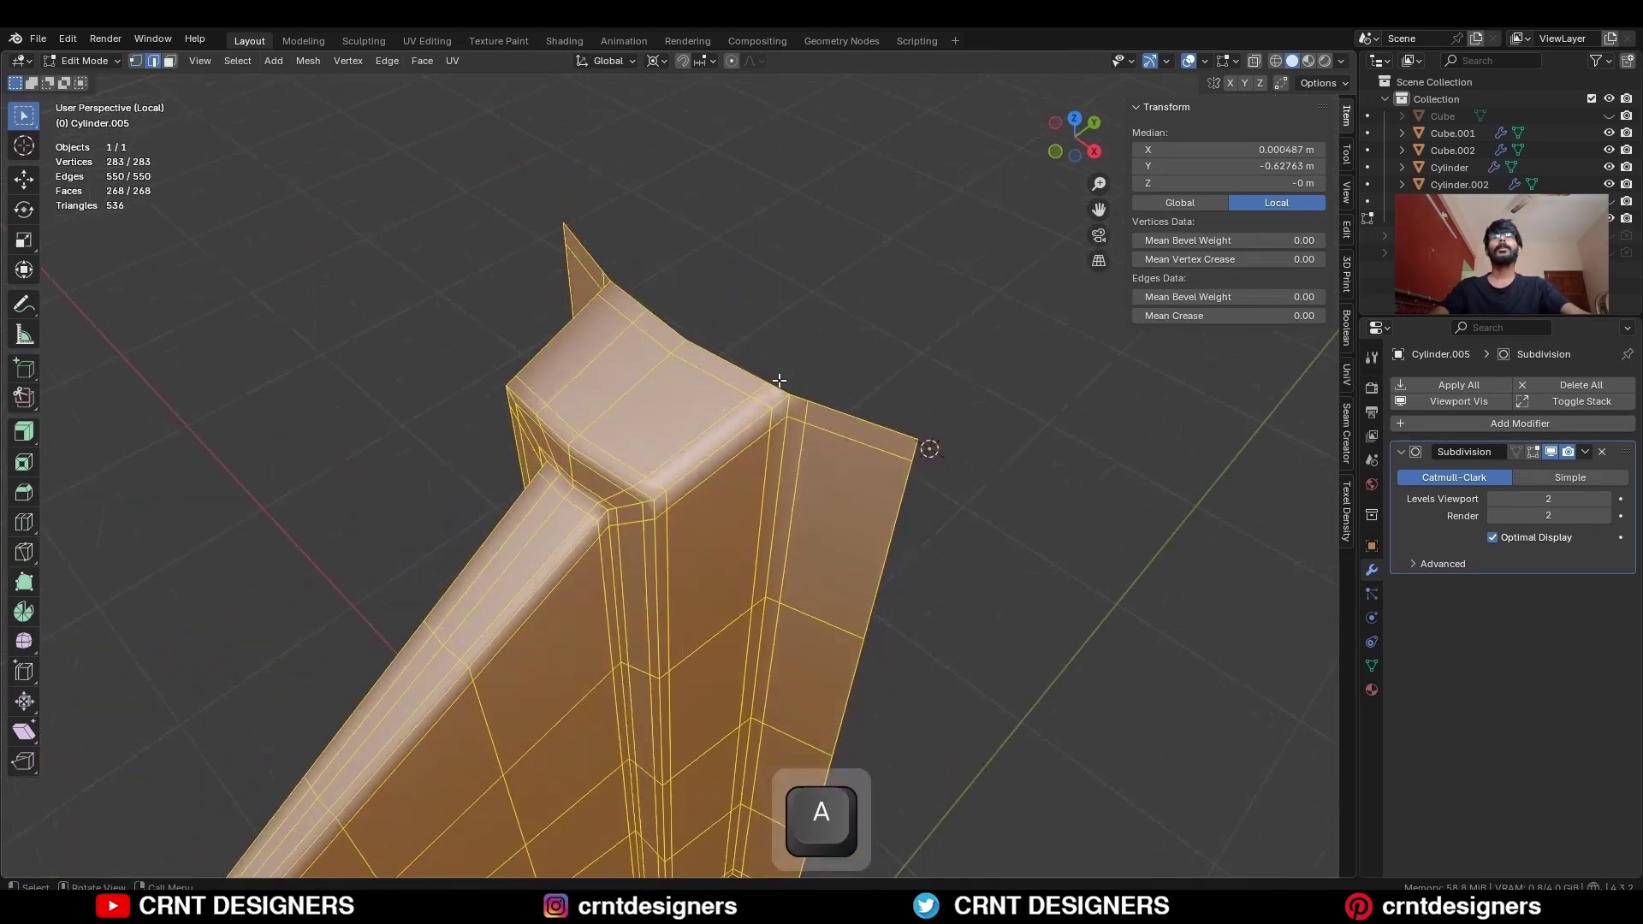
pyautogui.click(308, 60)
pyautogui.click(402, 296)
pyautogui.press('Tab')
pyautogui.hotkey('alt', 'shift', 'z')
pyautogui.moveTo(872, 446); pyautogui.dragTo(822, 342, button='middle')
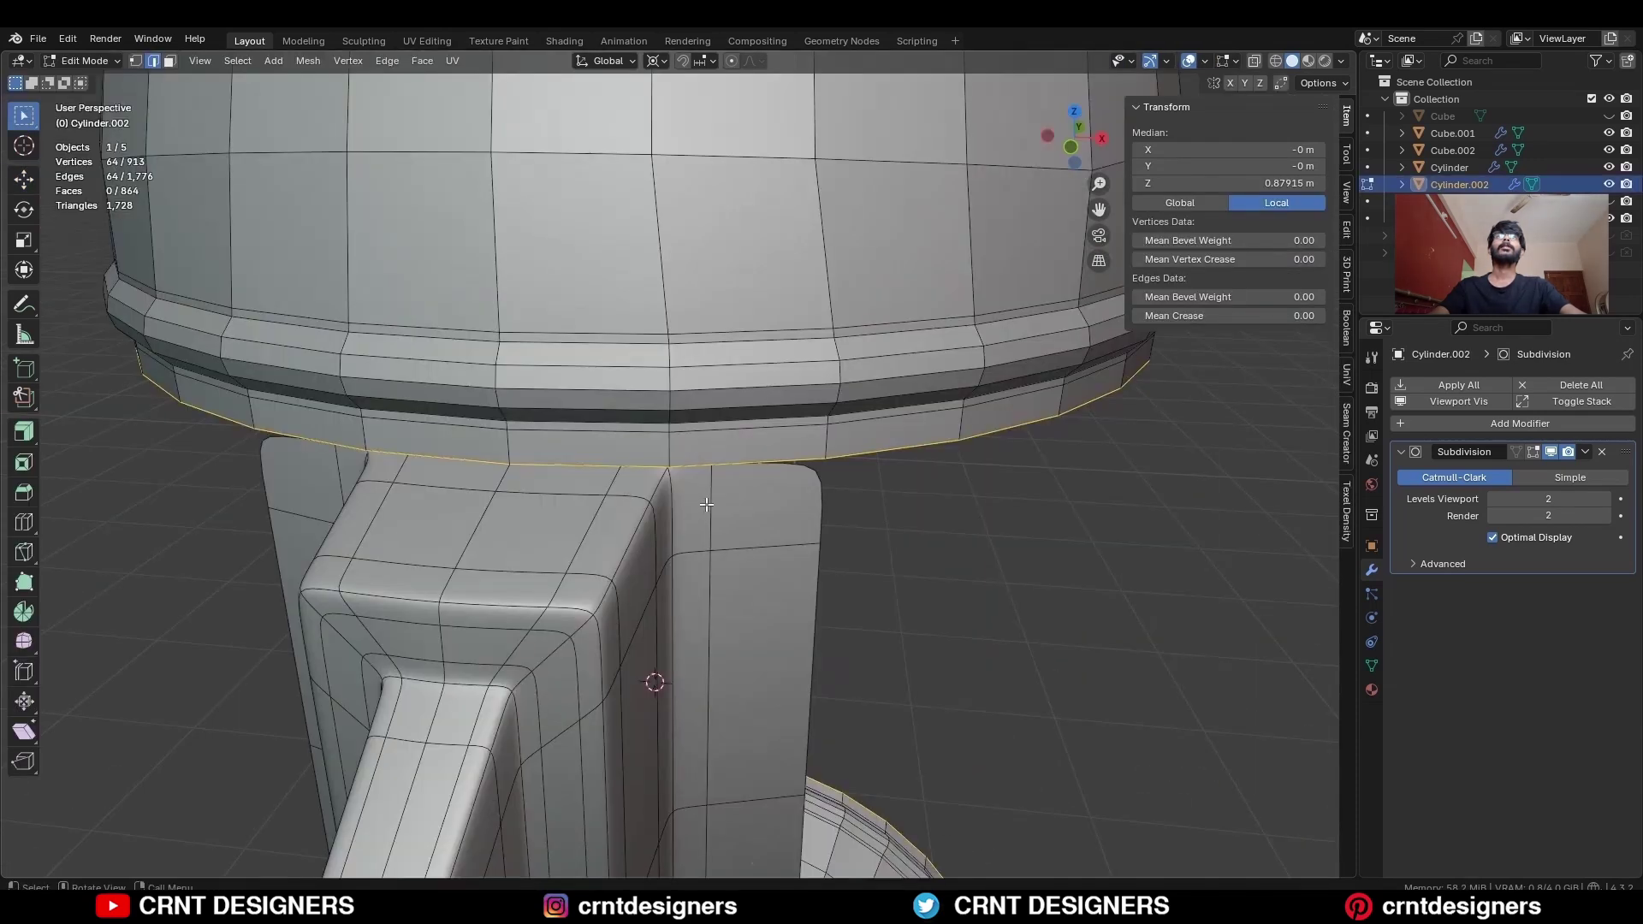
# Isolate the fin object in local view and re-enter Edit Mode
pyautogui.press('Tab')
pyautogui.click(707, 504)
pyautogui.press('KP_Divide')
pyautogui.press('Tab')
pyautogui.moveTo(773, 367); pyautogui.dragTo(675, 356, button='middle')
pyautogui.scroll(3, 675, 368)
# Merge the fin's top-corner vertices at center and check the subdivided fin under the dome ring
pyautogui.press('1')
pyautogui.keyDown('shift'); pyautogui.click(637, 435); pyautogui.keyUp('shift')
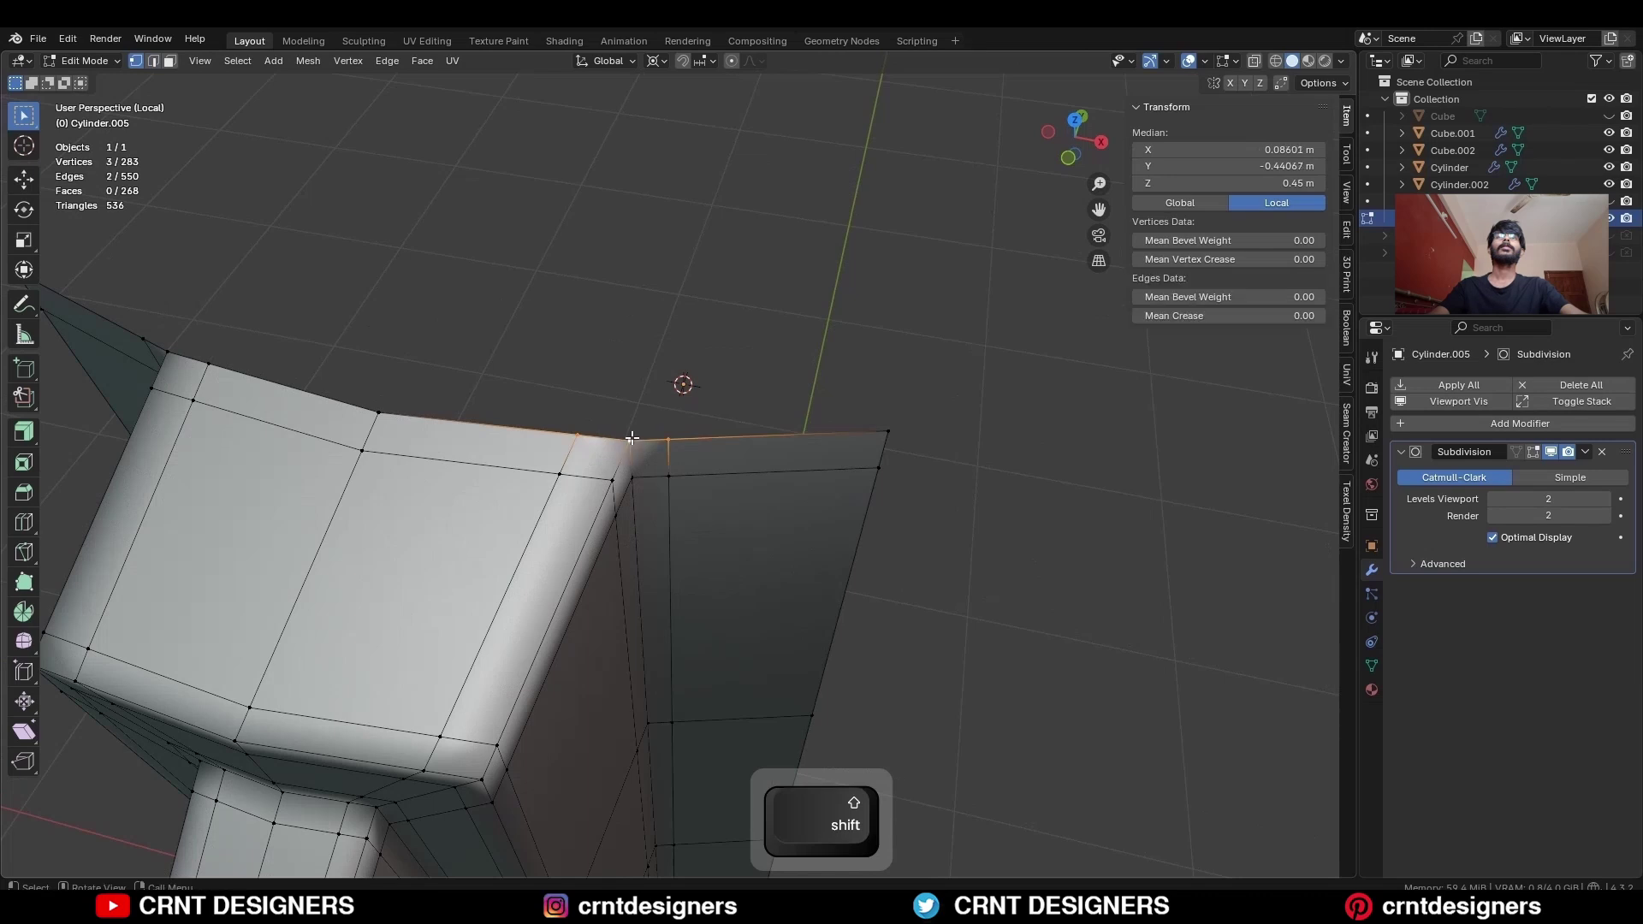
pyautogui.click(623, 511)
pyautogui.moveTo(622, 511); pyautogui.dragTo(757, 270, button='middle')
pyautogui.press('Tab')
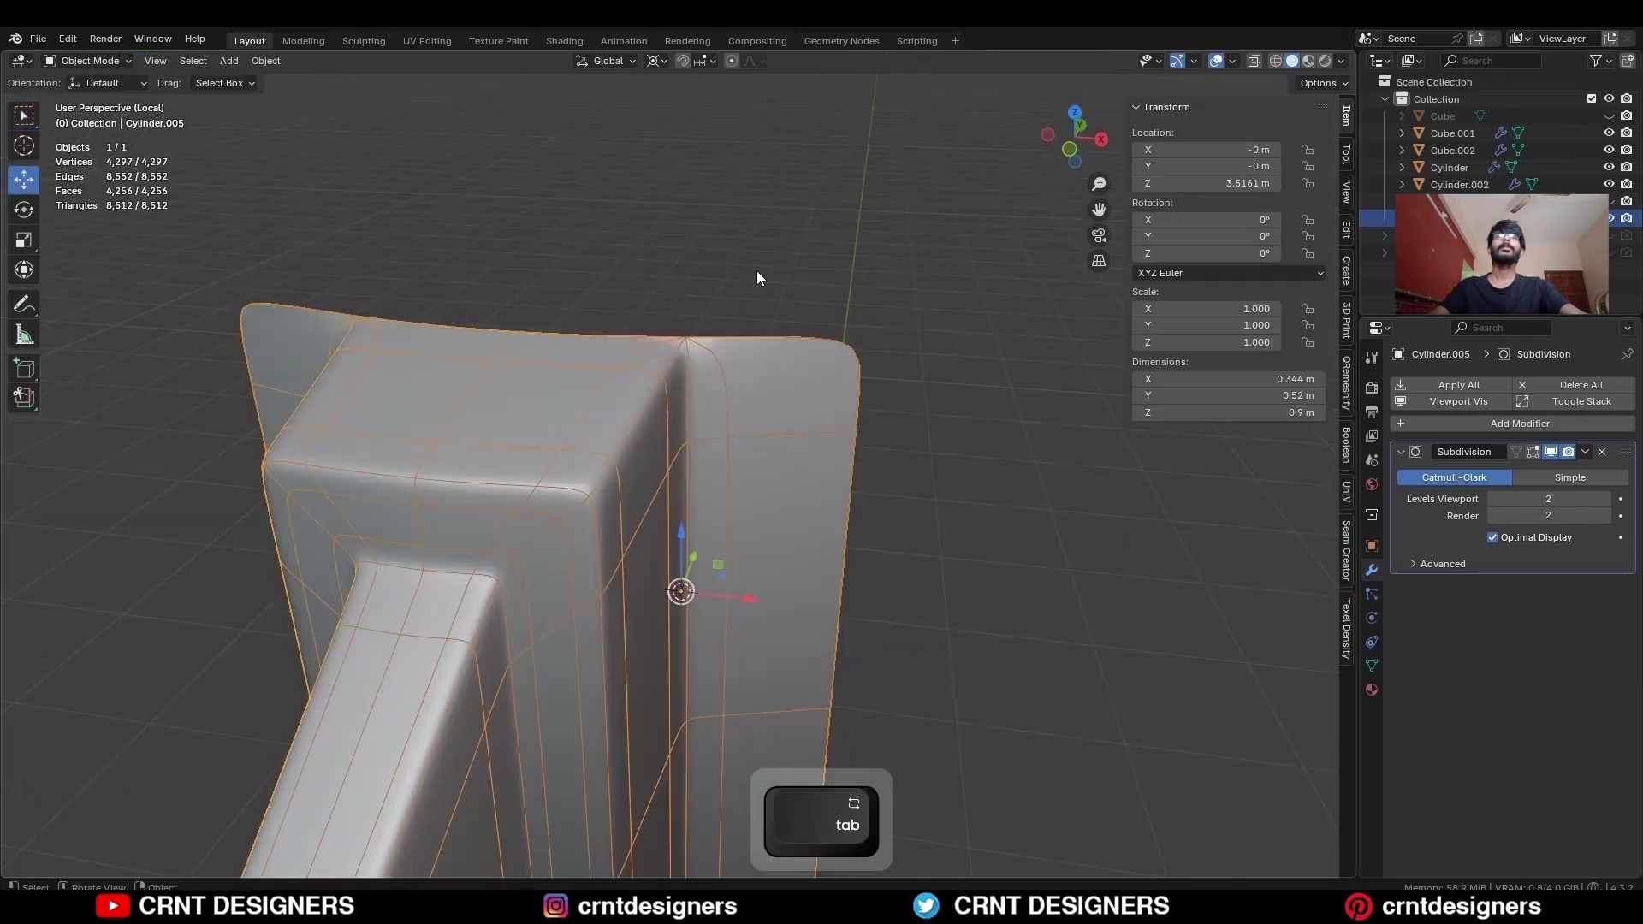
pyautogui.press('KP_Divide')
pyautogui.keyDown('ctrl'); pyautogui.moveTo(762, 344); pyautogui.dragTo(667, 533, button='middle'); pyautogui.keyUp('ctrl')
# Save, then in top view duplicate the whole fin and rotate the copy -45° about the centre
pyautogui.hotkey('ctrl', 's')
pyautogui.press('KP_Divide')
pyautogui.press('KP_7')
pyautogui.press('Tab')
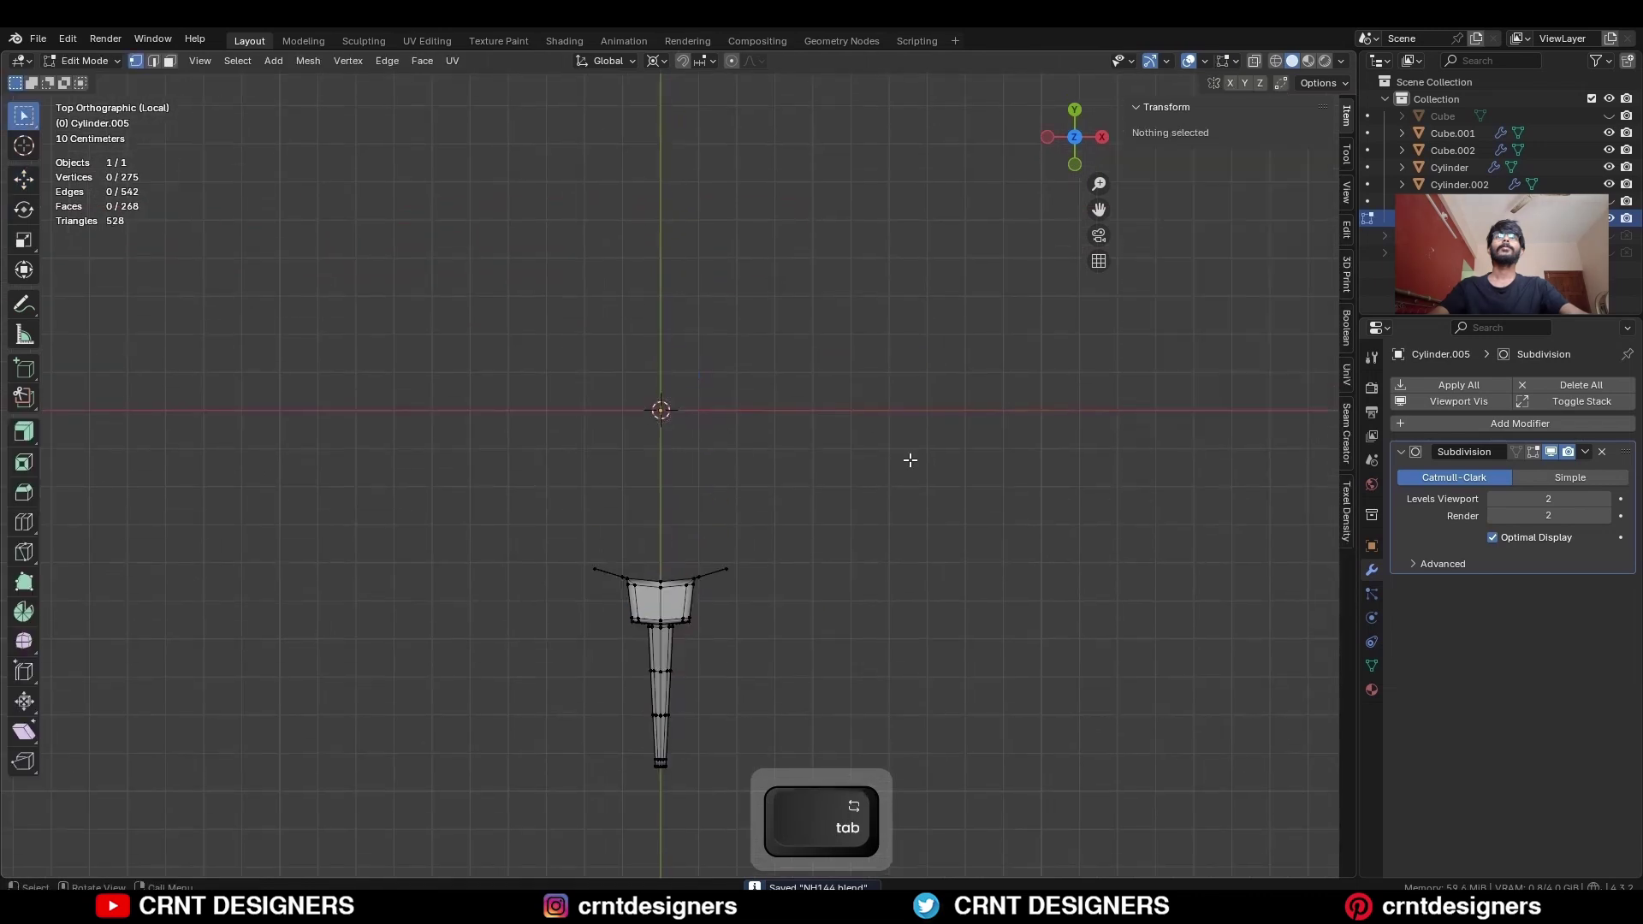
pyautogui.press('a')
pyautogui.hotkey('shift', 'd')
pyautogui.rightClick(891, 305)
pyautogui.press('r')
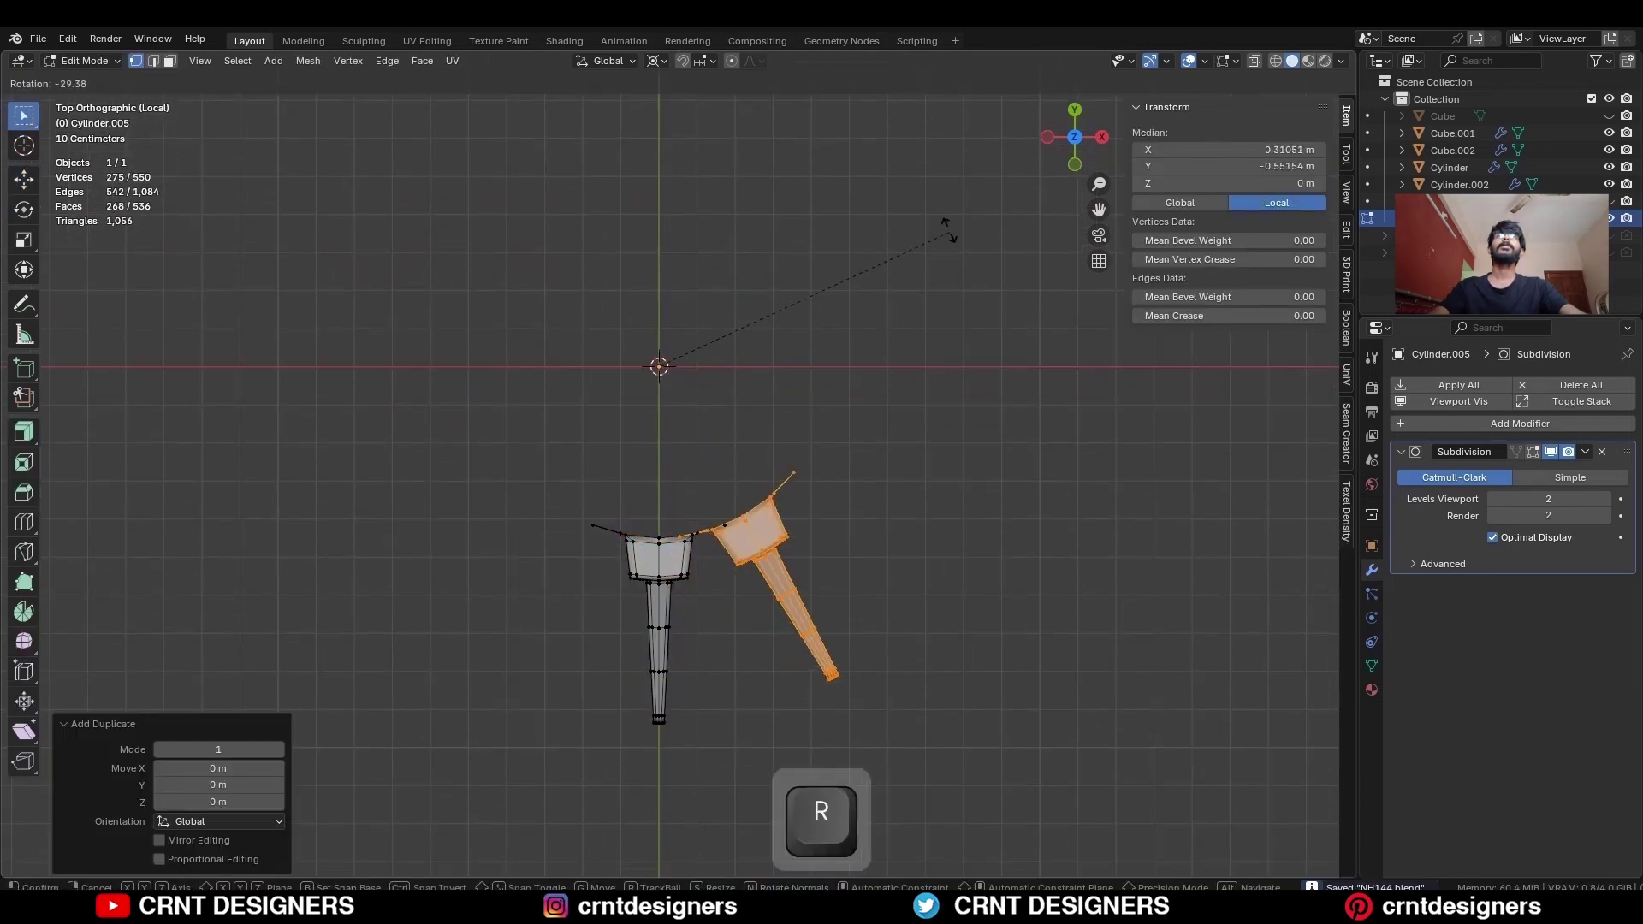
pyautogui.click(885, 180)
# Repeat the duplicate-and-rotate until eight fins fill the ring
pyautogui.hotkey('shift', 'r')
pyautogui.hotkey('shift', 'r')
pyautogui.hotkey('shift', 'r')
pyautogui.keyDown('shift'); pyautogui.scroll(3, 856, 274); pyautogui.keyUp('shift')
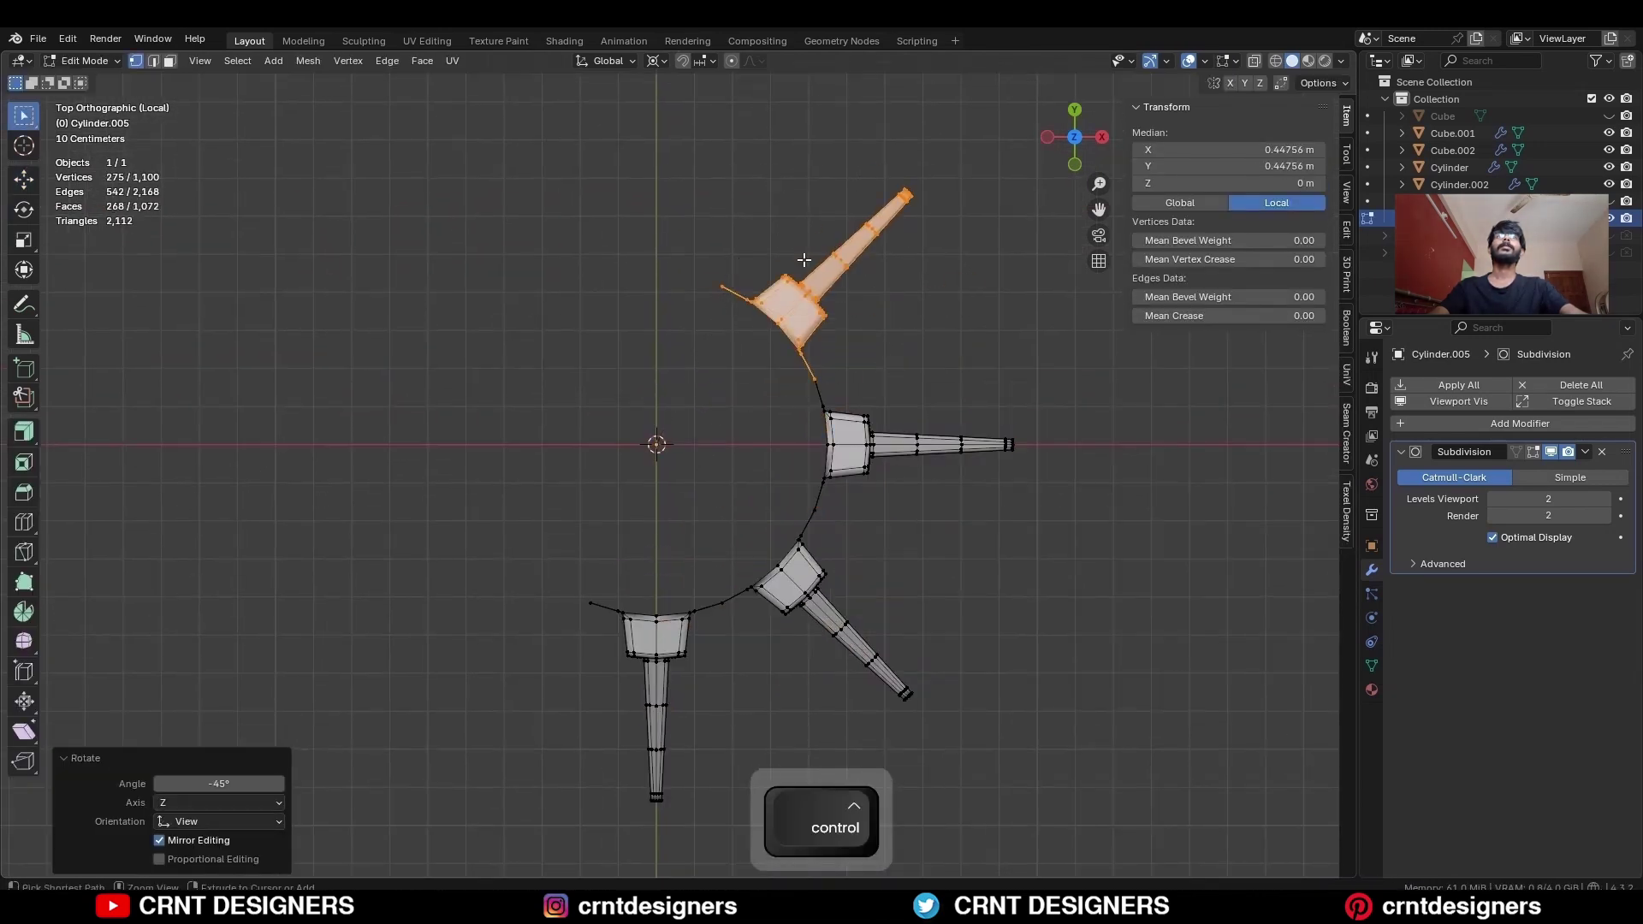
pyautogui.hotkey('shift', 'd')
pyautogui.rightClick(779, 310)
pyautogui.press('r')
pyautogui.click(663, 411)
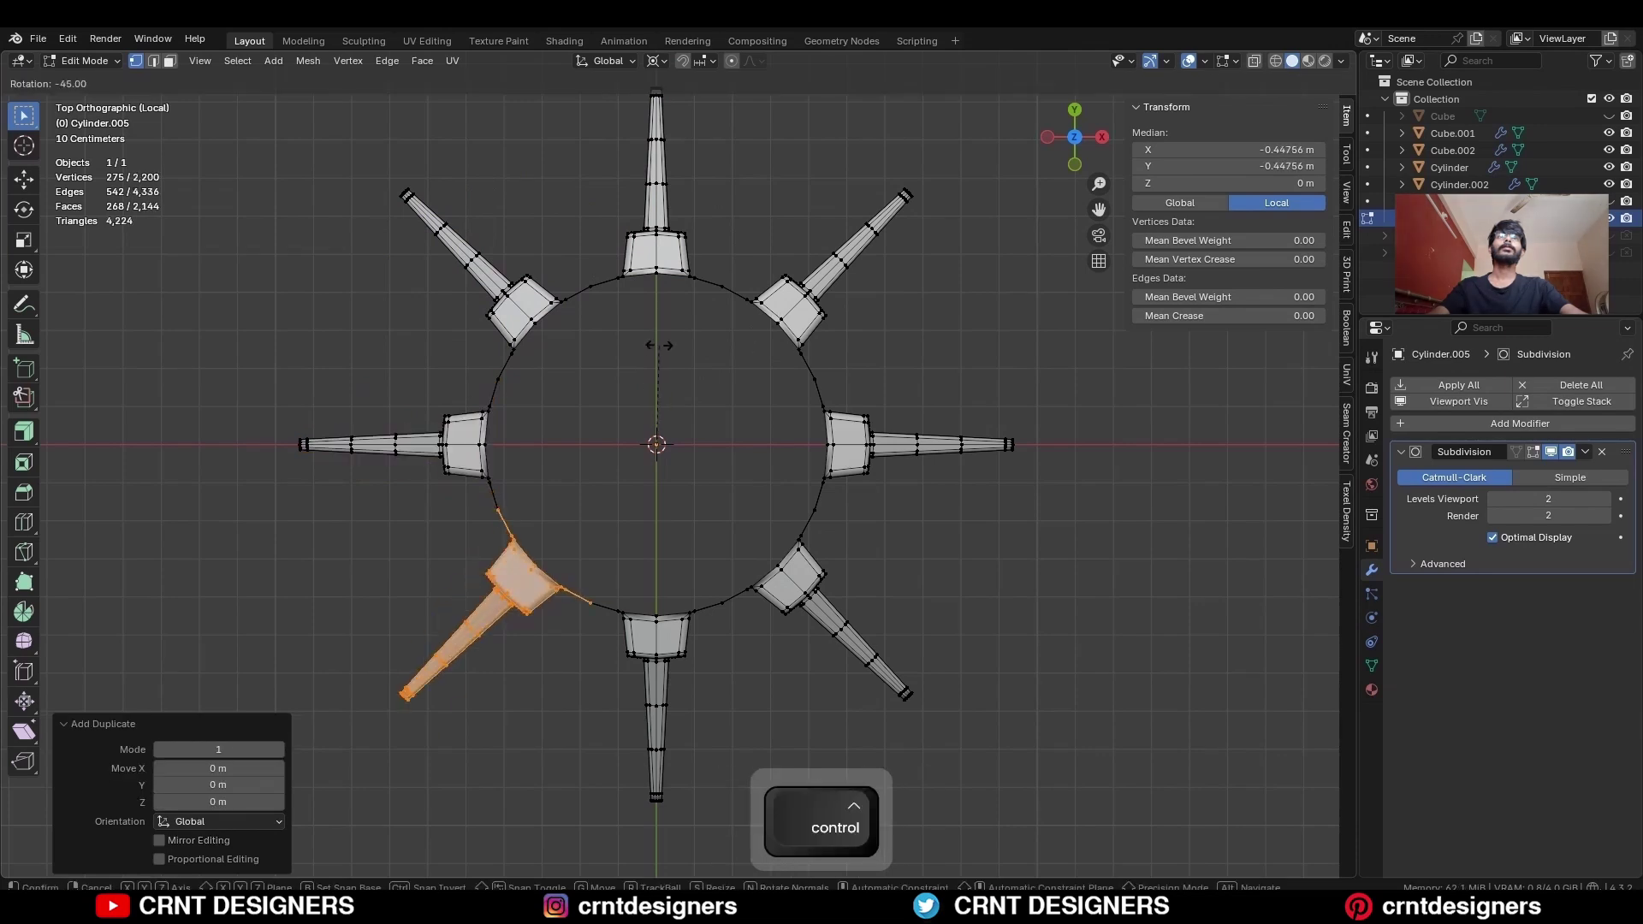
# Merge the ring's overlapping vertices by distance, removing 56, and show all objects again
pyautogui.moveTo(663, 411); pyautogui.dragTo(910, 336, button='middle')
pyautogui.press('a')
pyautogui.click(895, 393)
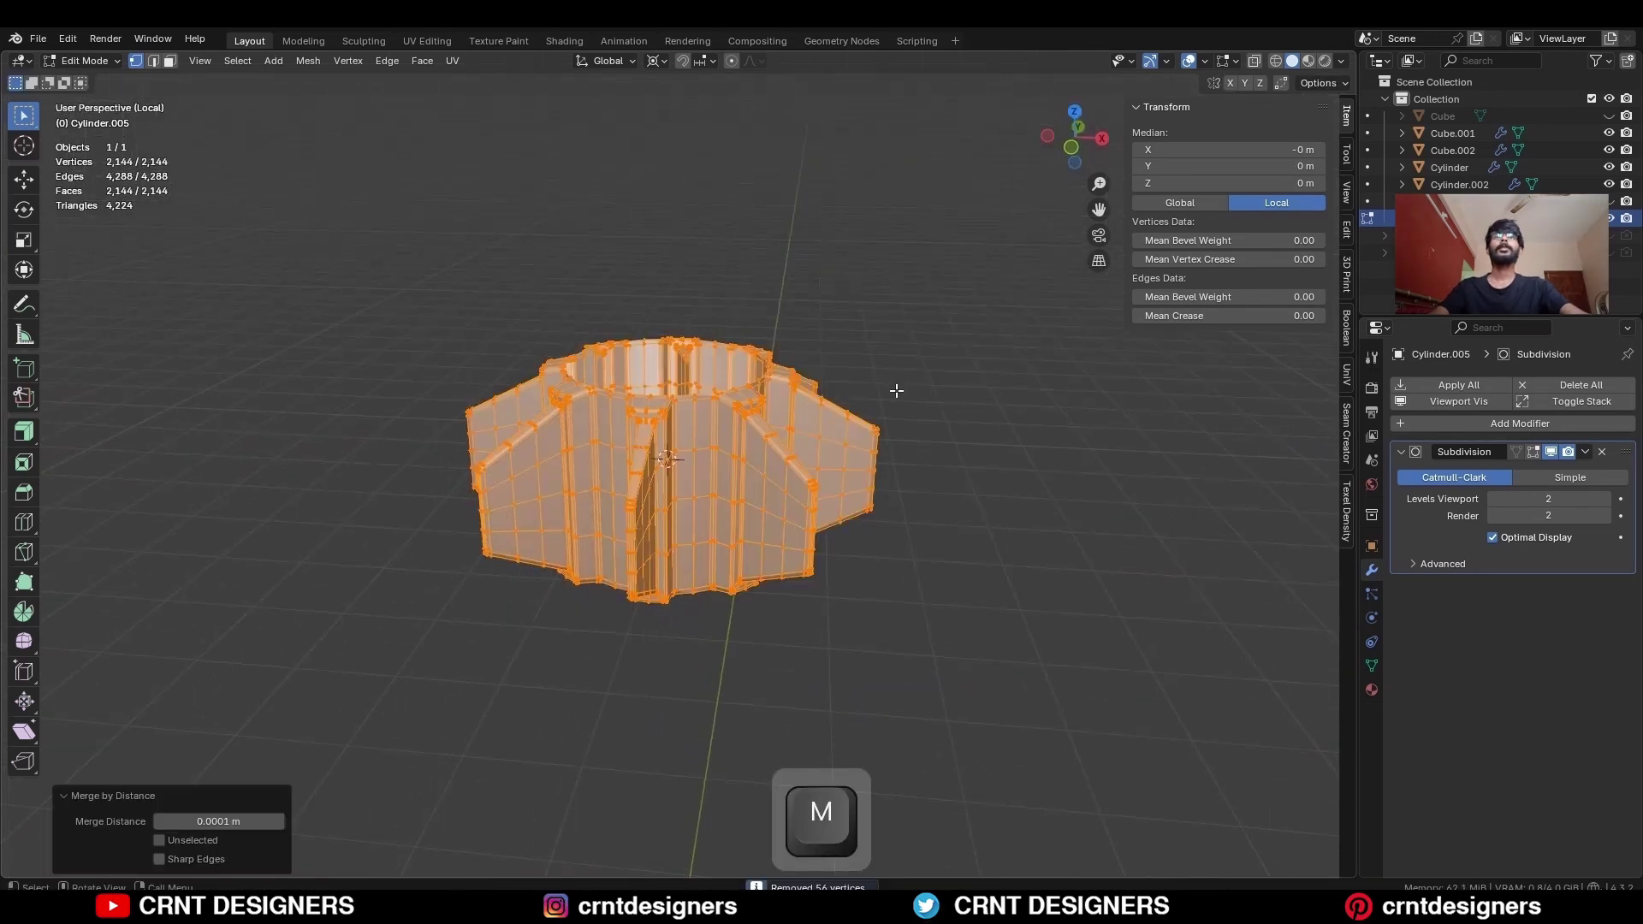
pyautogui.press('Tab')
pyautogui.hotkey('shift', 'alt', 'z')
pyautogui.hotkey('shift', 'alt', 'z')
# Join the fins into the dome object and merge its duplicate vertices by distance
pyautogui.press('/')
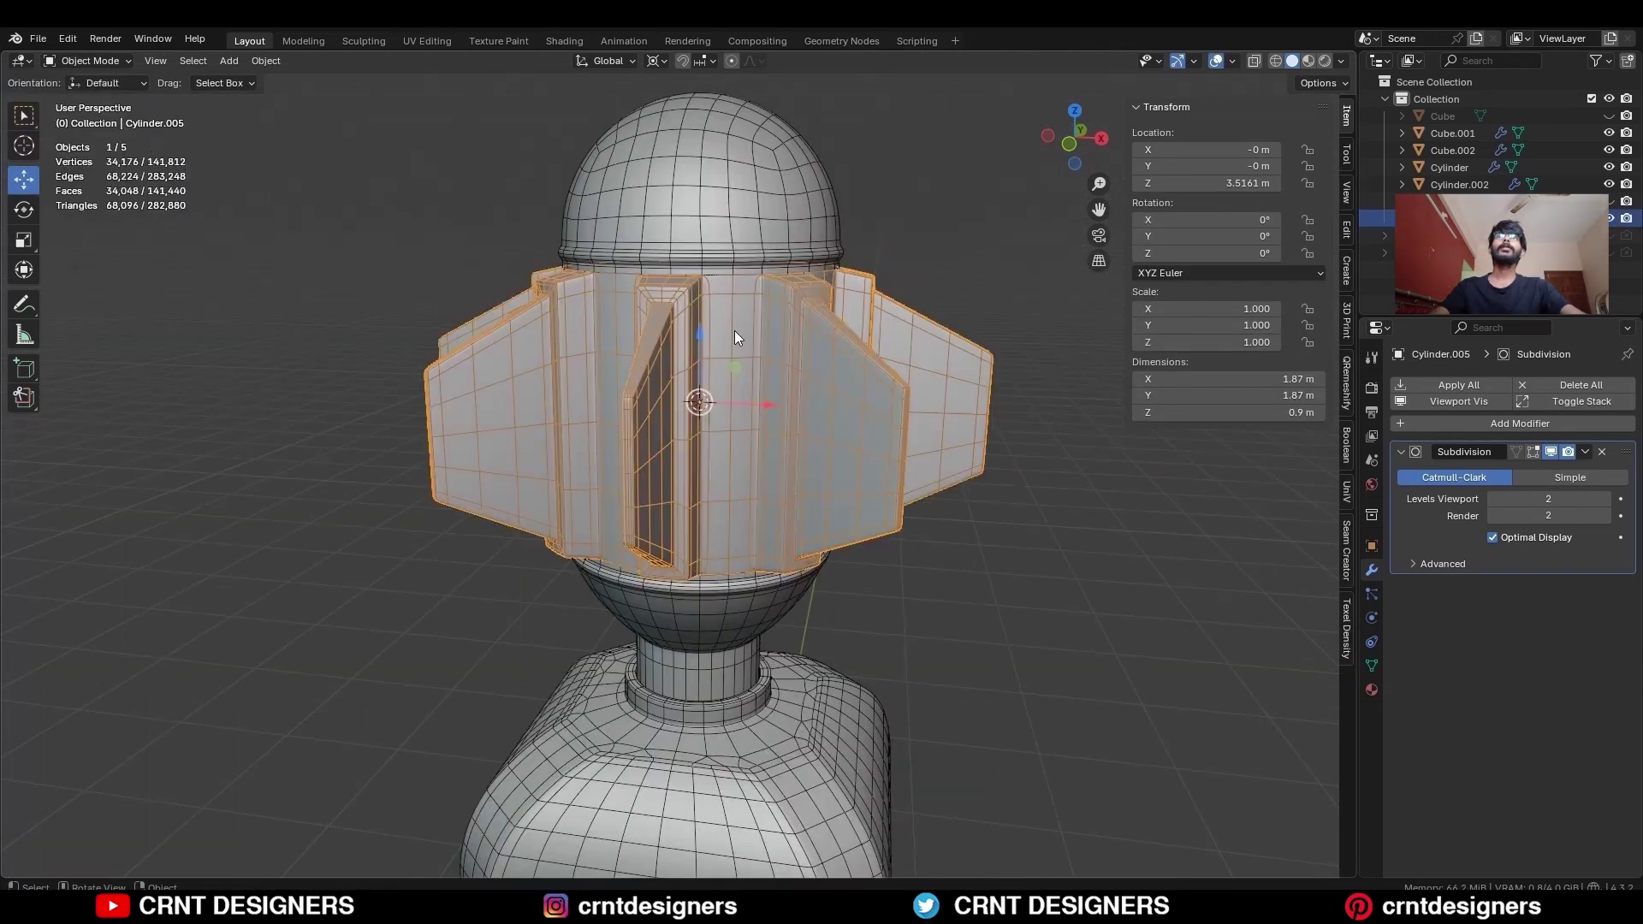
pyautogui.keyDown('shift'); pyautogui.click(811, 296); pyautogui.keyUp('shift')
pyautogui.rightClick(948, 254)
pyautogui.click(907, 314)
pyautogui.scroll(5, 745, 403)
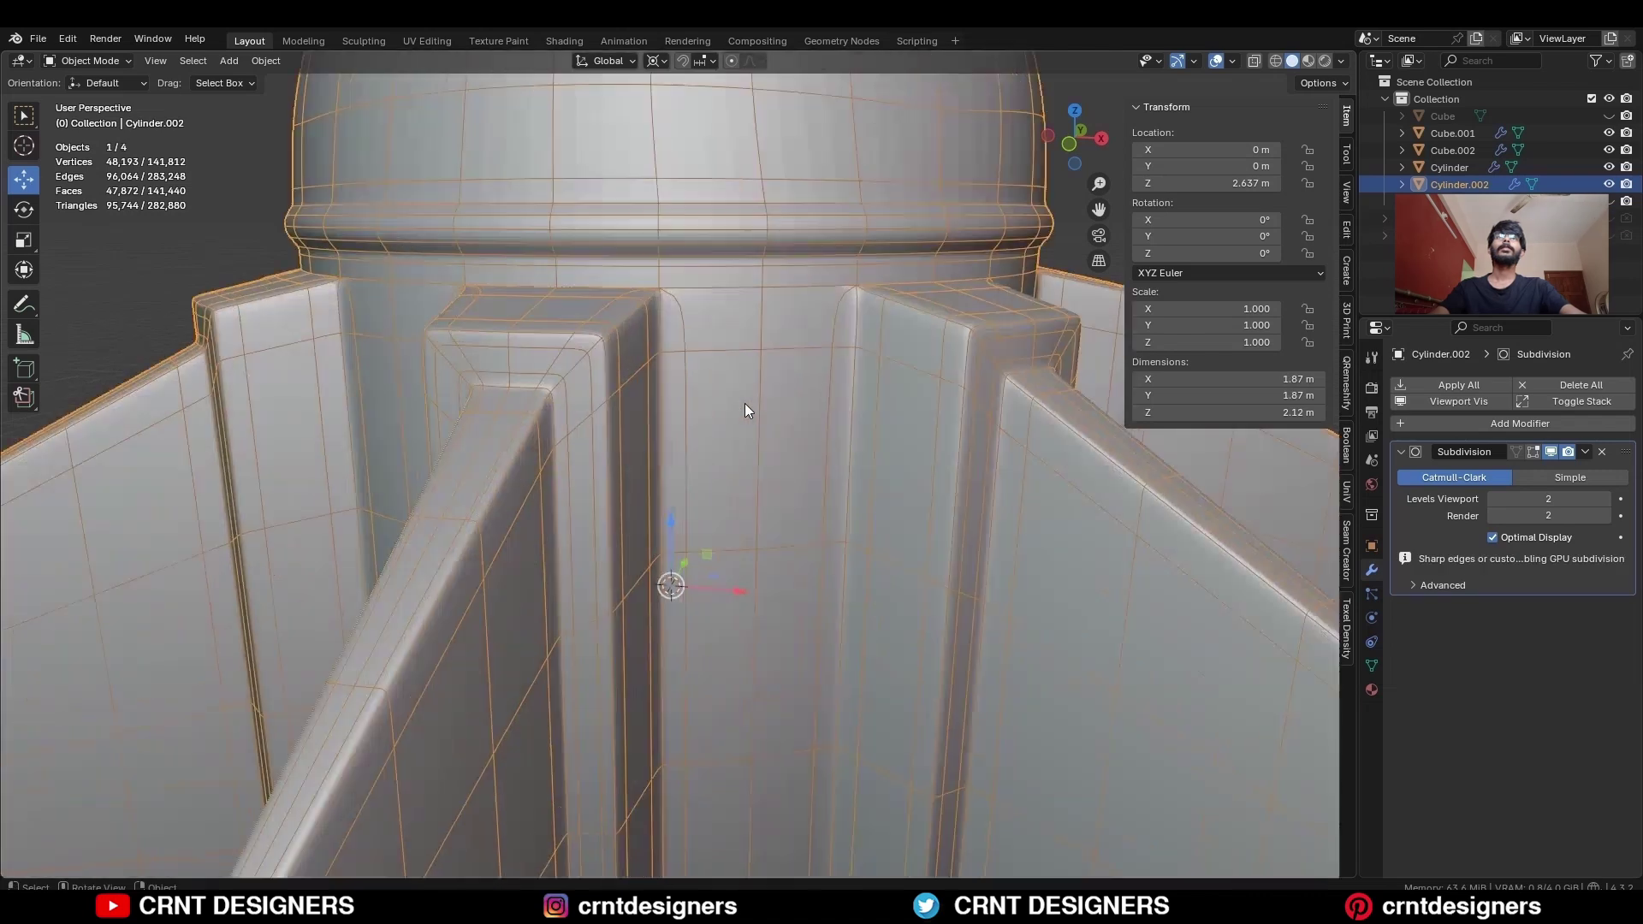
pyautogui.press('Tab')
pyautogui.press('a')
pyautogui.press('m')
pyautogui.click(761, 387)
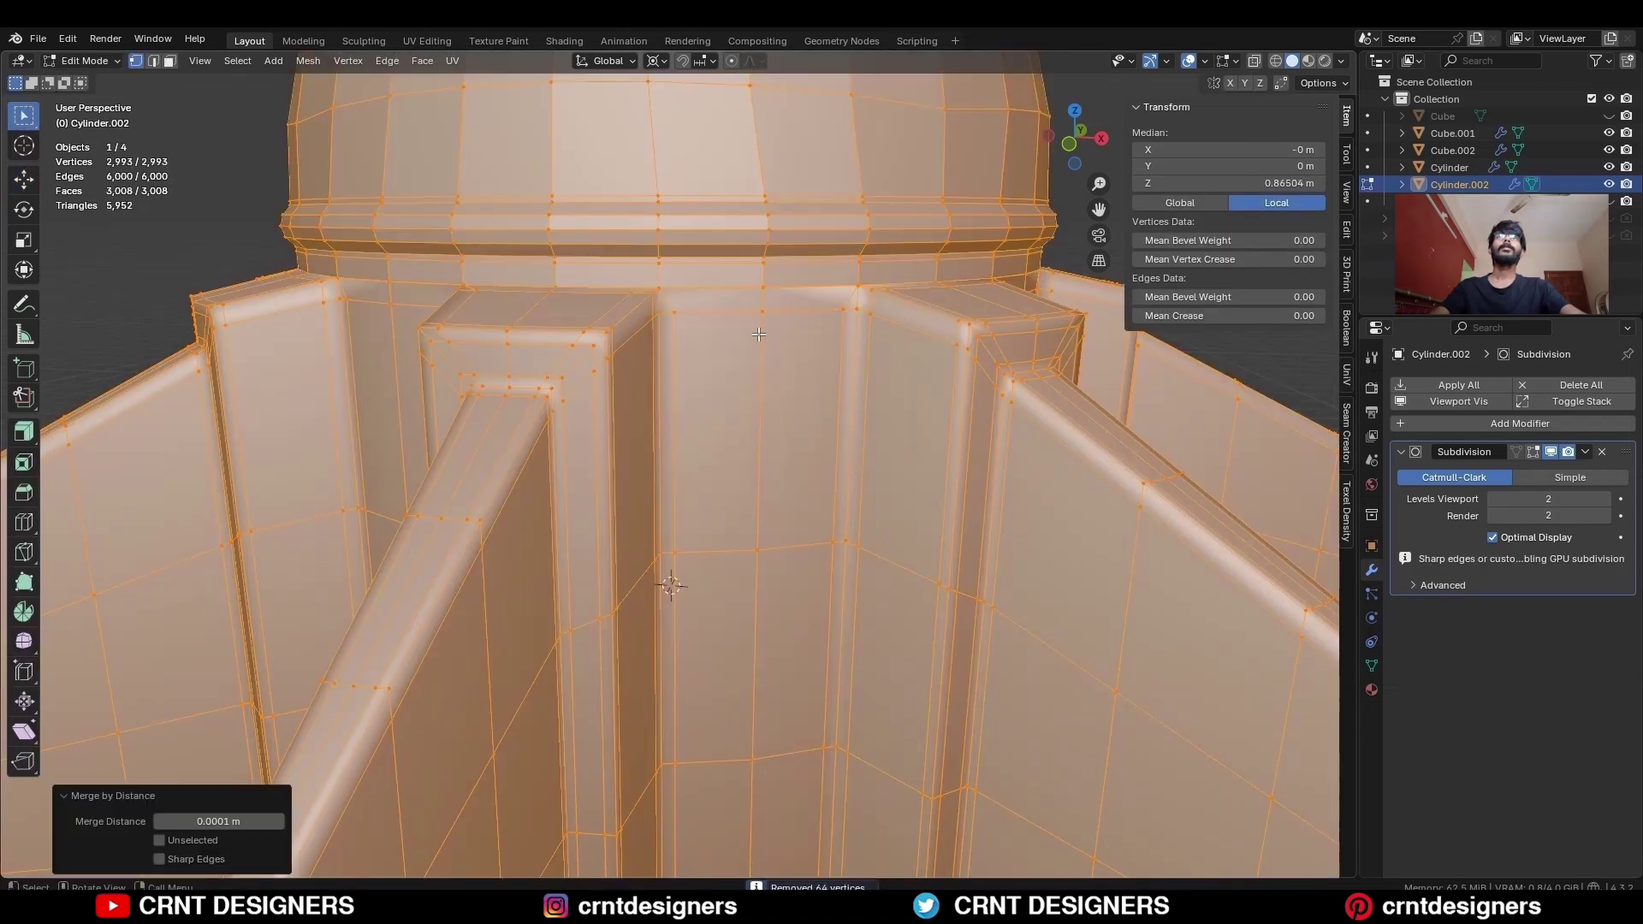
# At the first fin-ring corner, dissolve the diagonal edge and knife a vertical cut
pyautogui.click(674, 312)
pyautogui.scroll(5, 755, 499)
pyautogui.keyDown('shift'); pyautogui.click(687, 484); pyautogui.keyUp('shift')
pyautogui.press('2')
pyautogui.hotkey('ctrl', 'x')
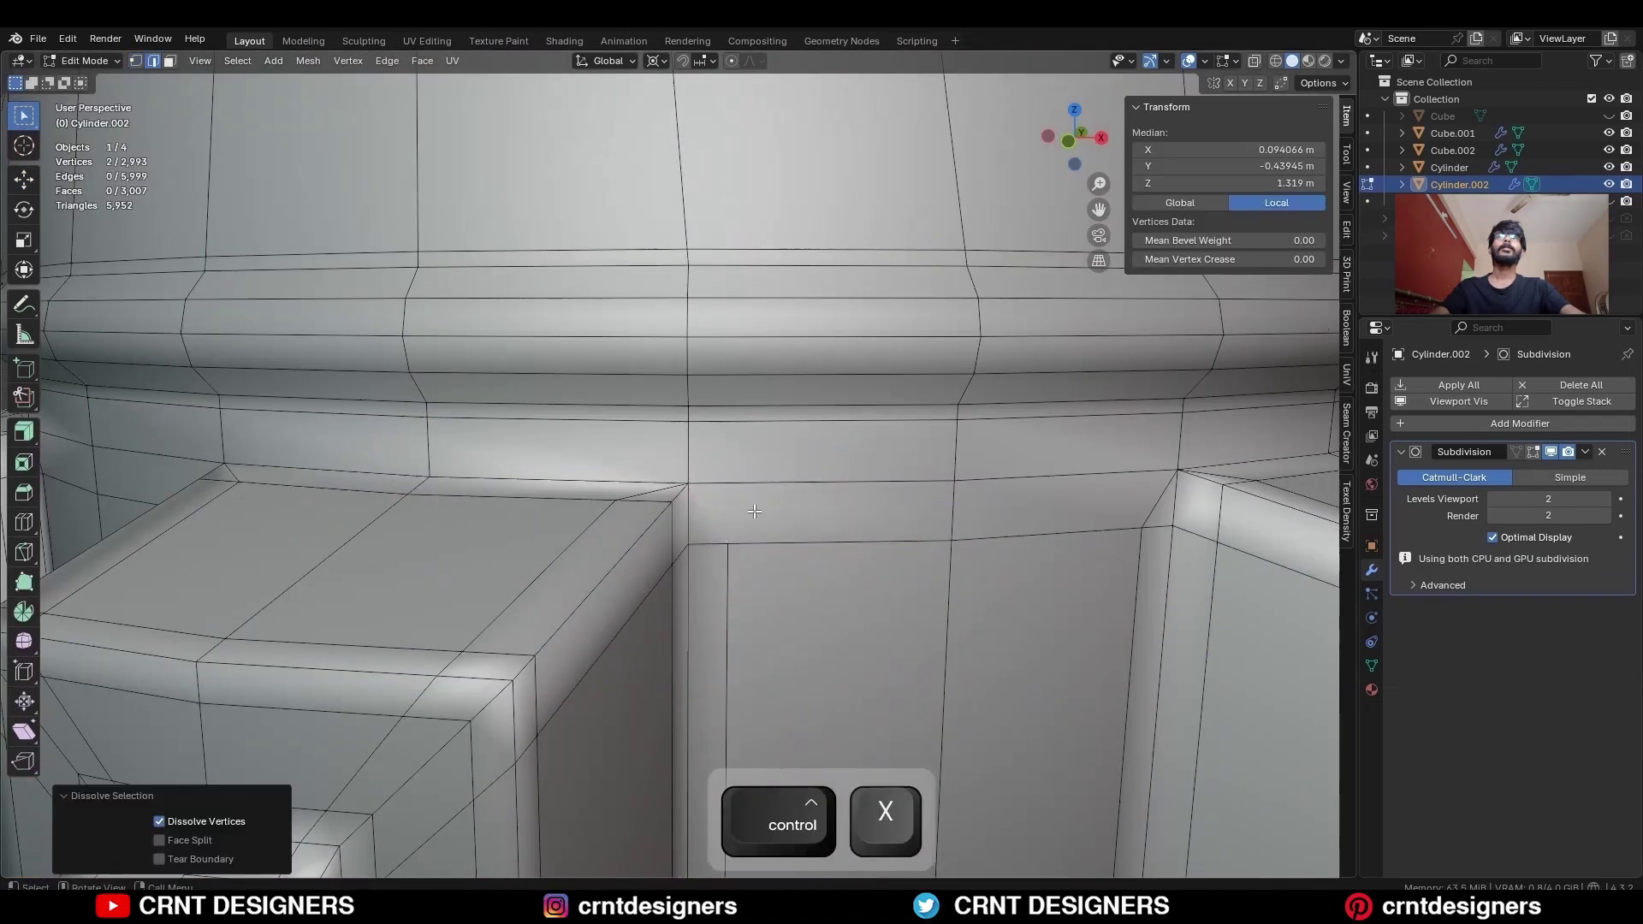
pyautogui.keyDown('shift'); pyautogui.moveTo(740, 502); pyautogui.dragTo(656, 528, button='middle'); pyautogui.keyUp('shift')
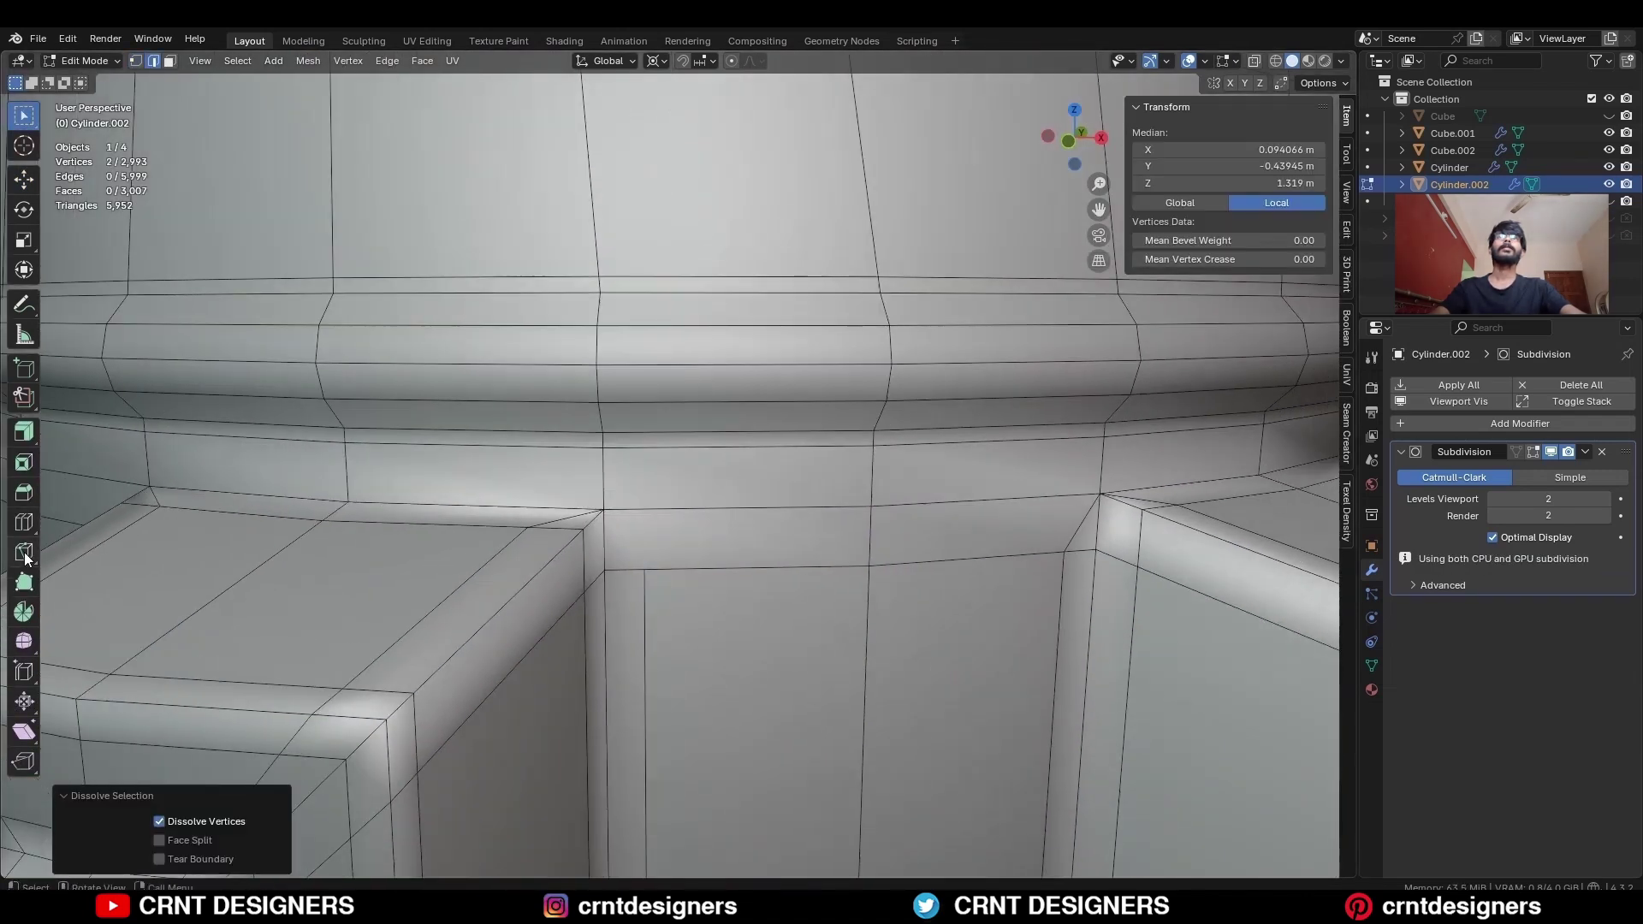
pyautogui.click(24, 552)
pyautogui.press('1')
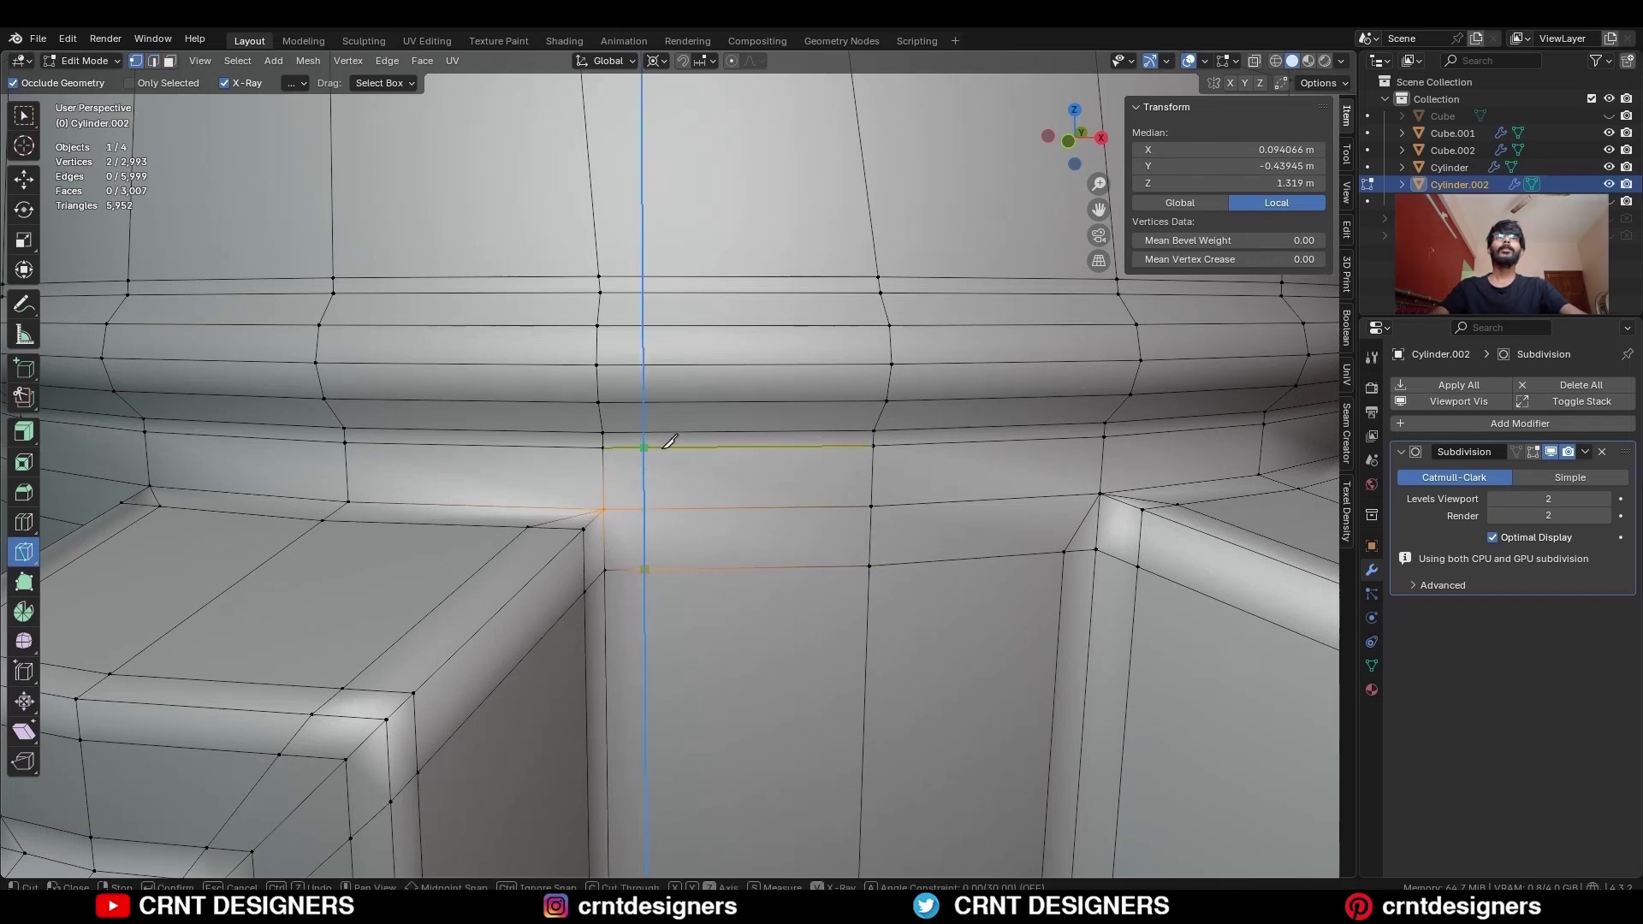
pyautogui.press('space')
pyautogui.keyDown('shift'); pyautogui.moveTo(675, 489); pyautogui.dragTo(622, 413, button='middle'); pyautogui.keyUp('shift')
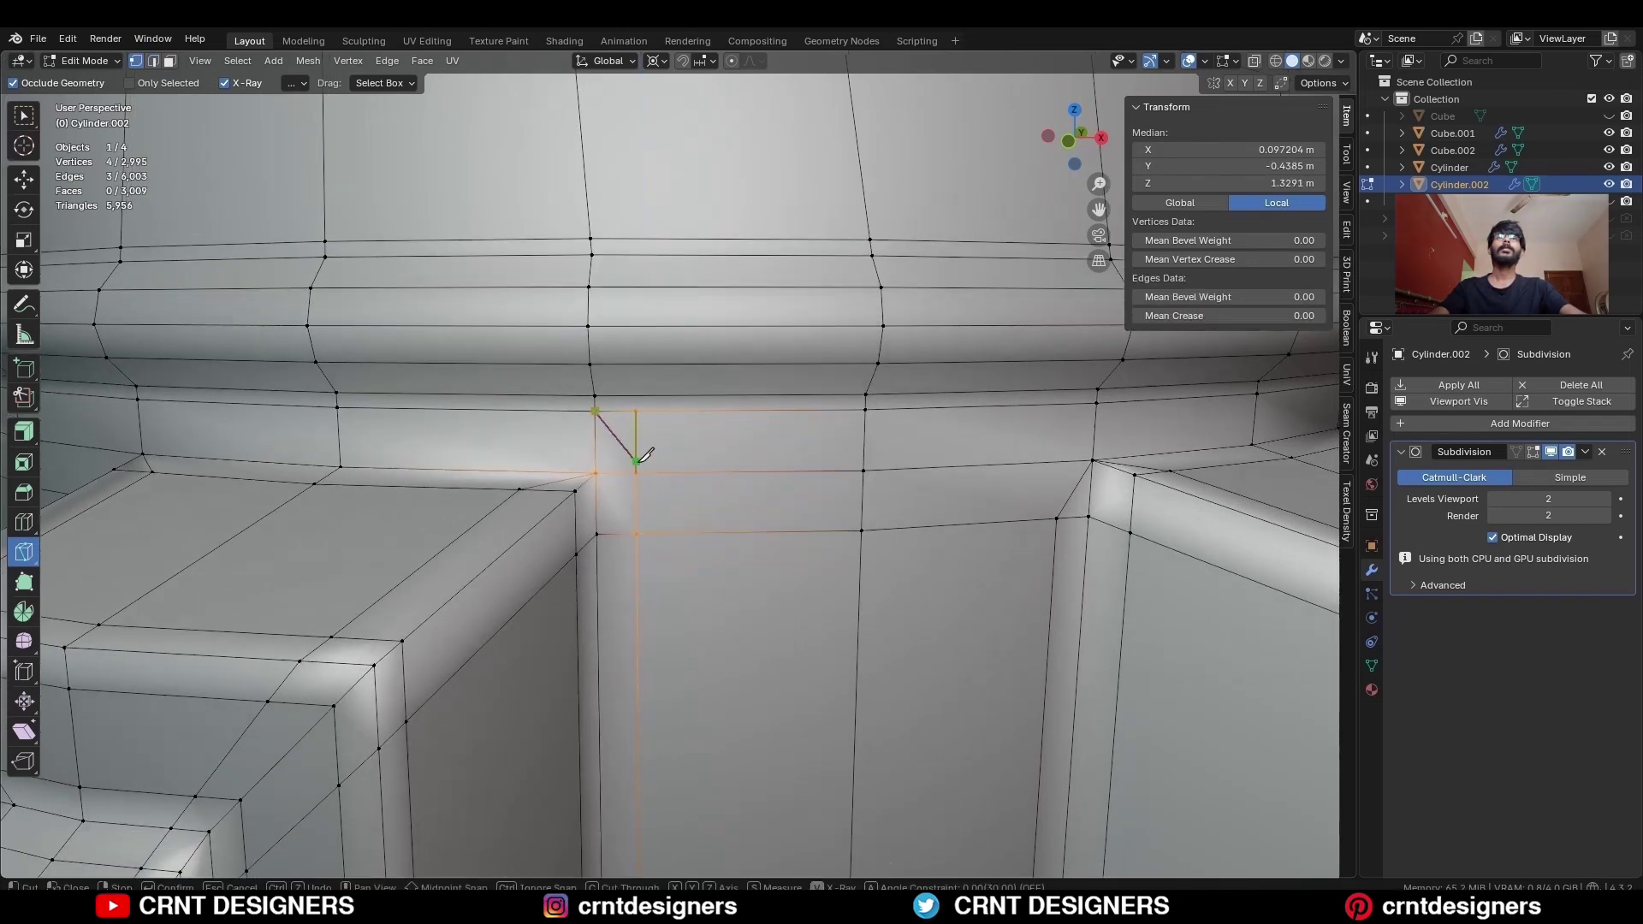
pyautogui.hotkey('ctrl', 'x')
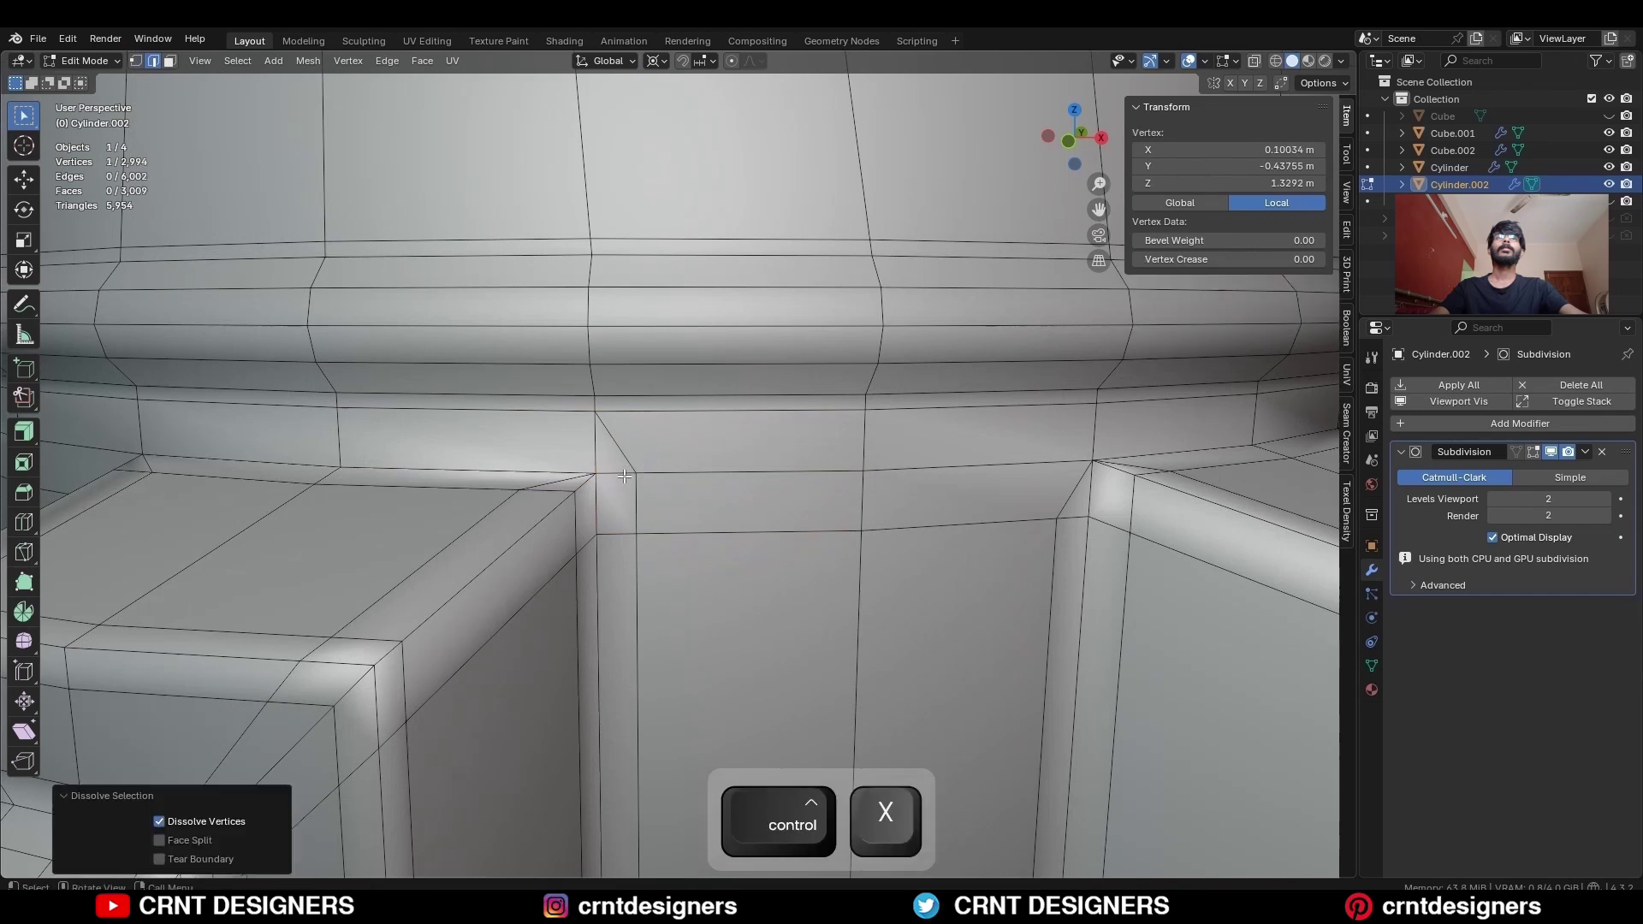
pyautogui.keyDown('shift'); pyautogui.moveTo(636, 438); pyautogui.dragTo(630, 489, button='middle'); pyautogui.keyUp('shift')
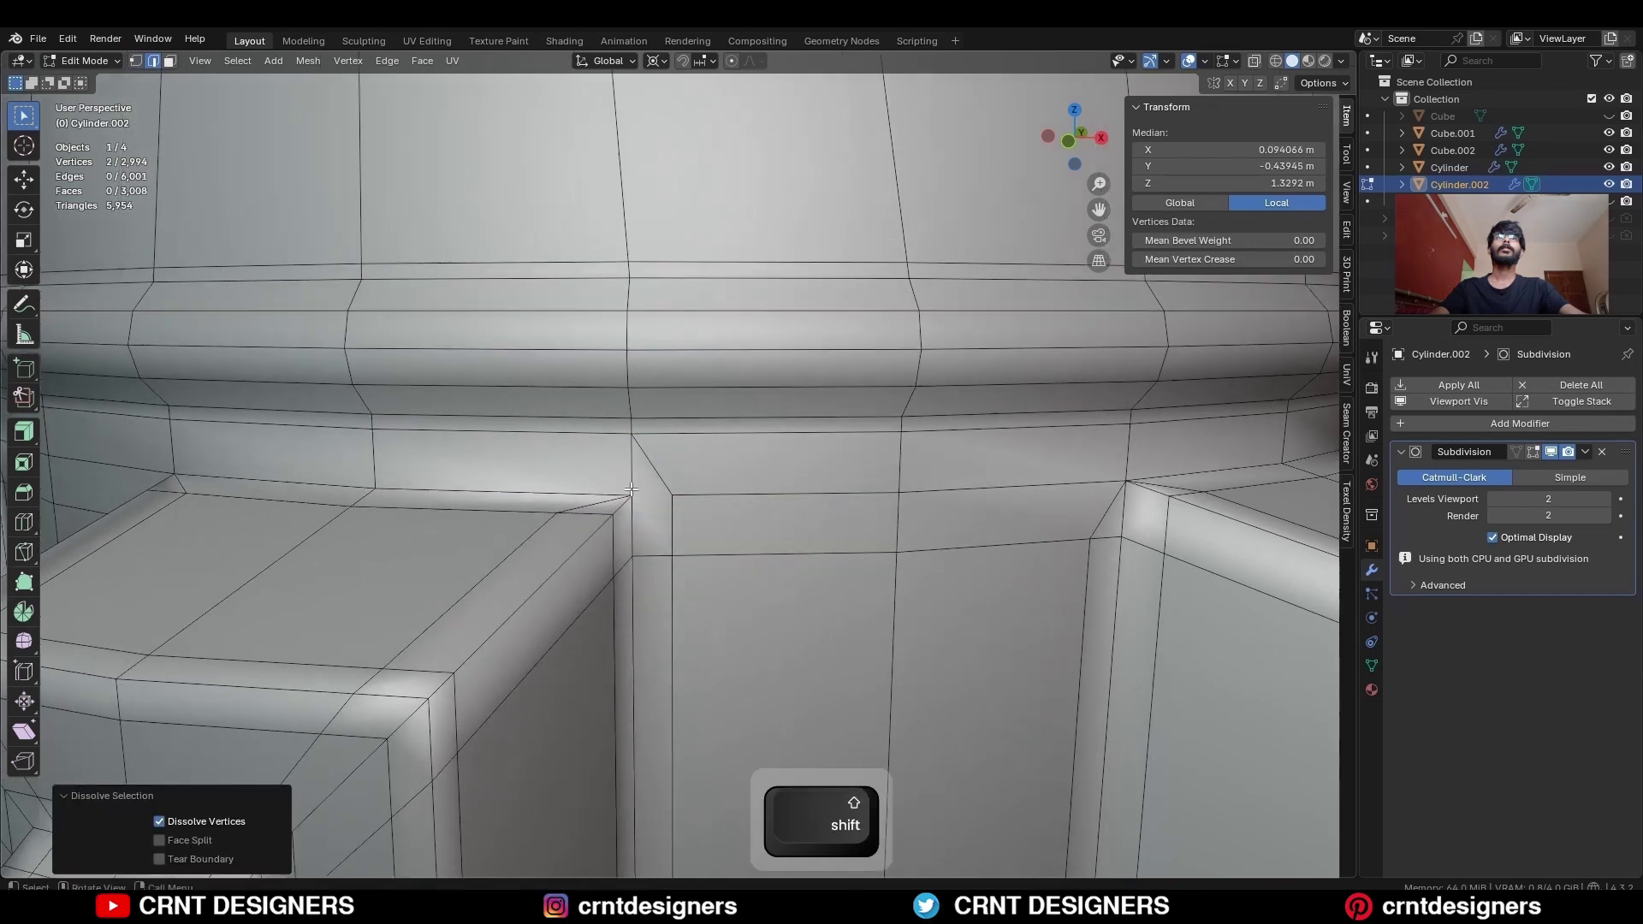
# Knife from the fin's corner vertex to the ring vertex and dissolve the leftover edges
pyautogui.press('k')
pyautogui.click(632, 494)
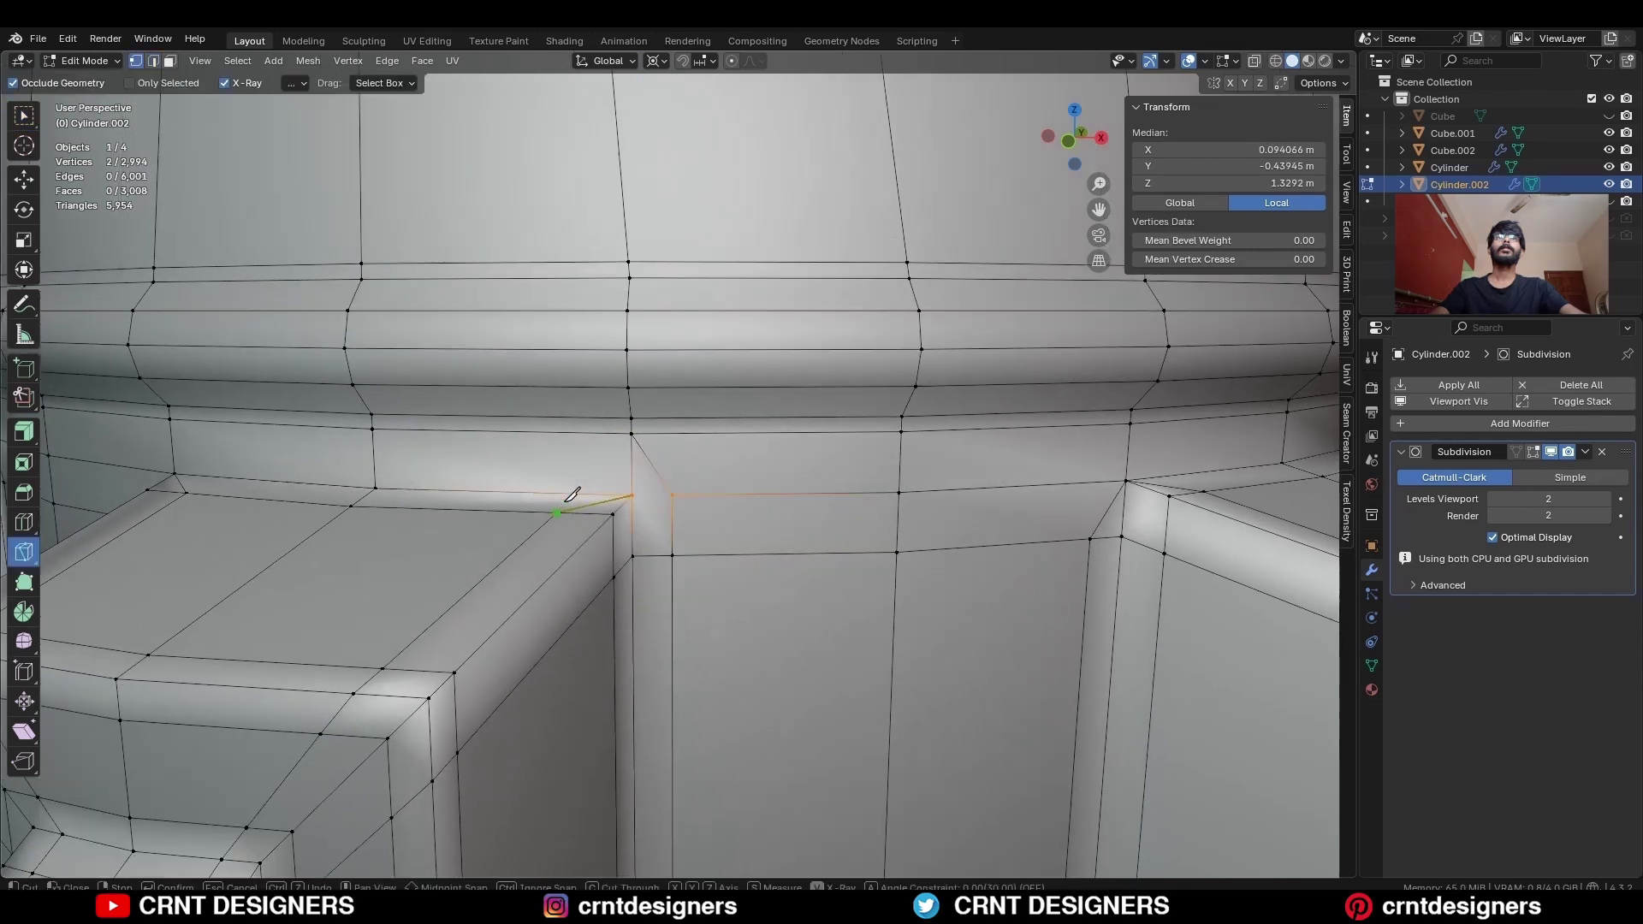
pyautogui.click(631, 432)
pyautogui.press('space')
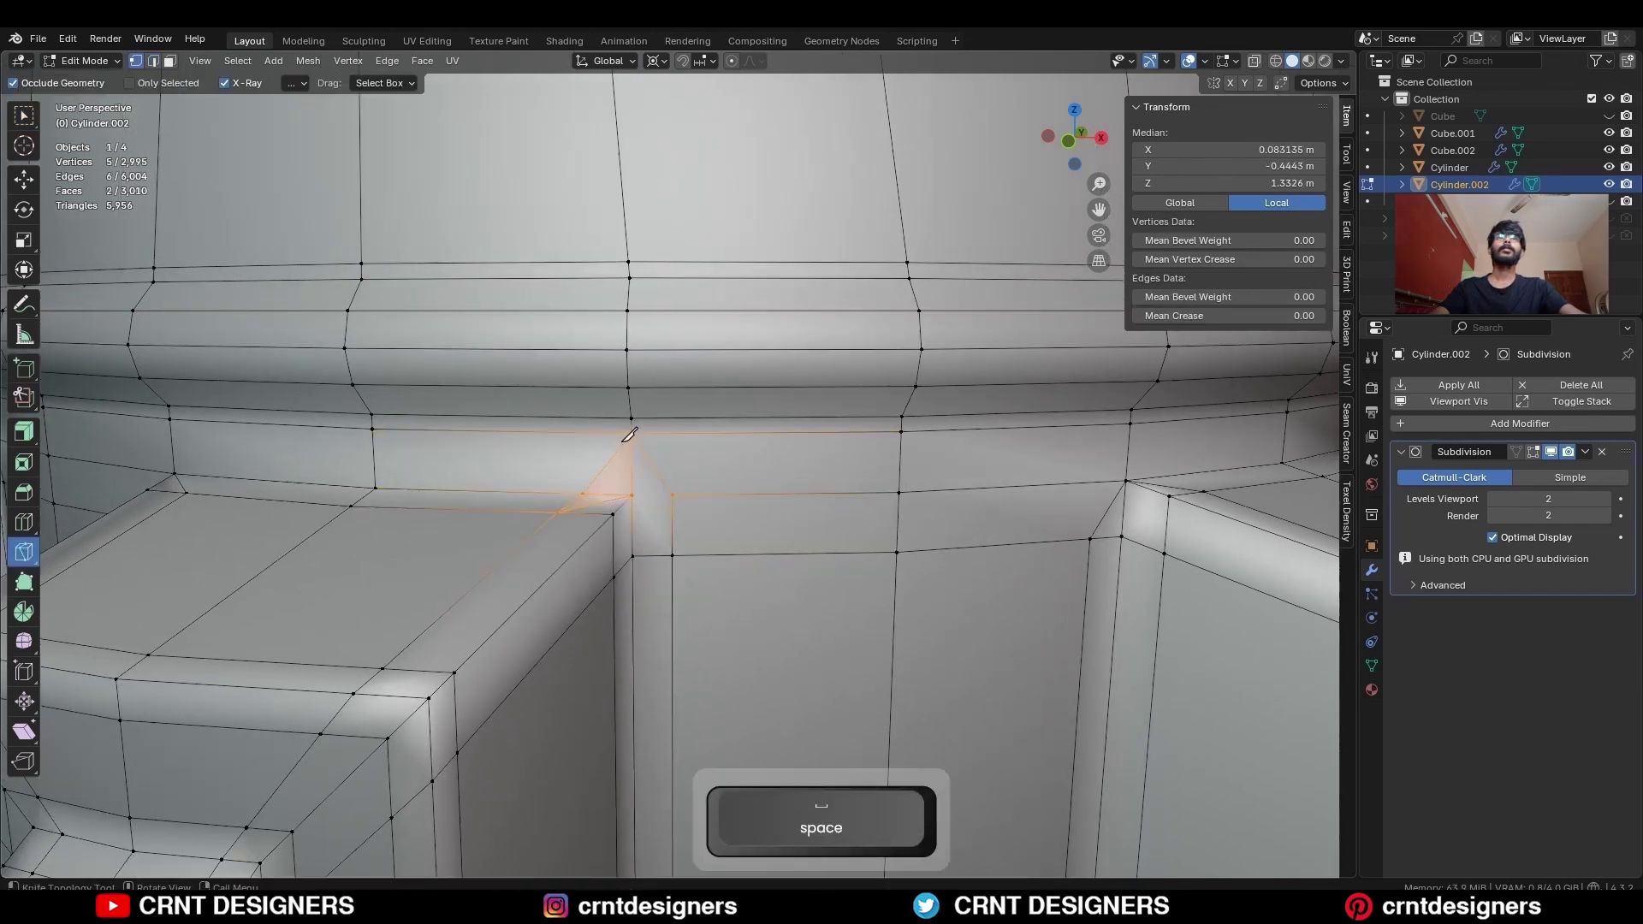
pyautogui.hotkey('ctrl', 'x')
pyautogui.keyDown('shift'); pyautogui.click(633, 494); pyautogui.keyUp('shift')
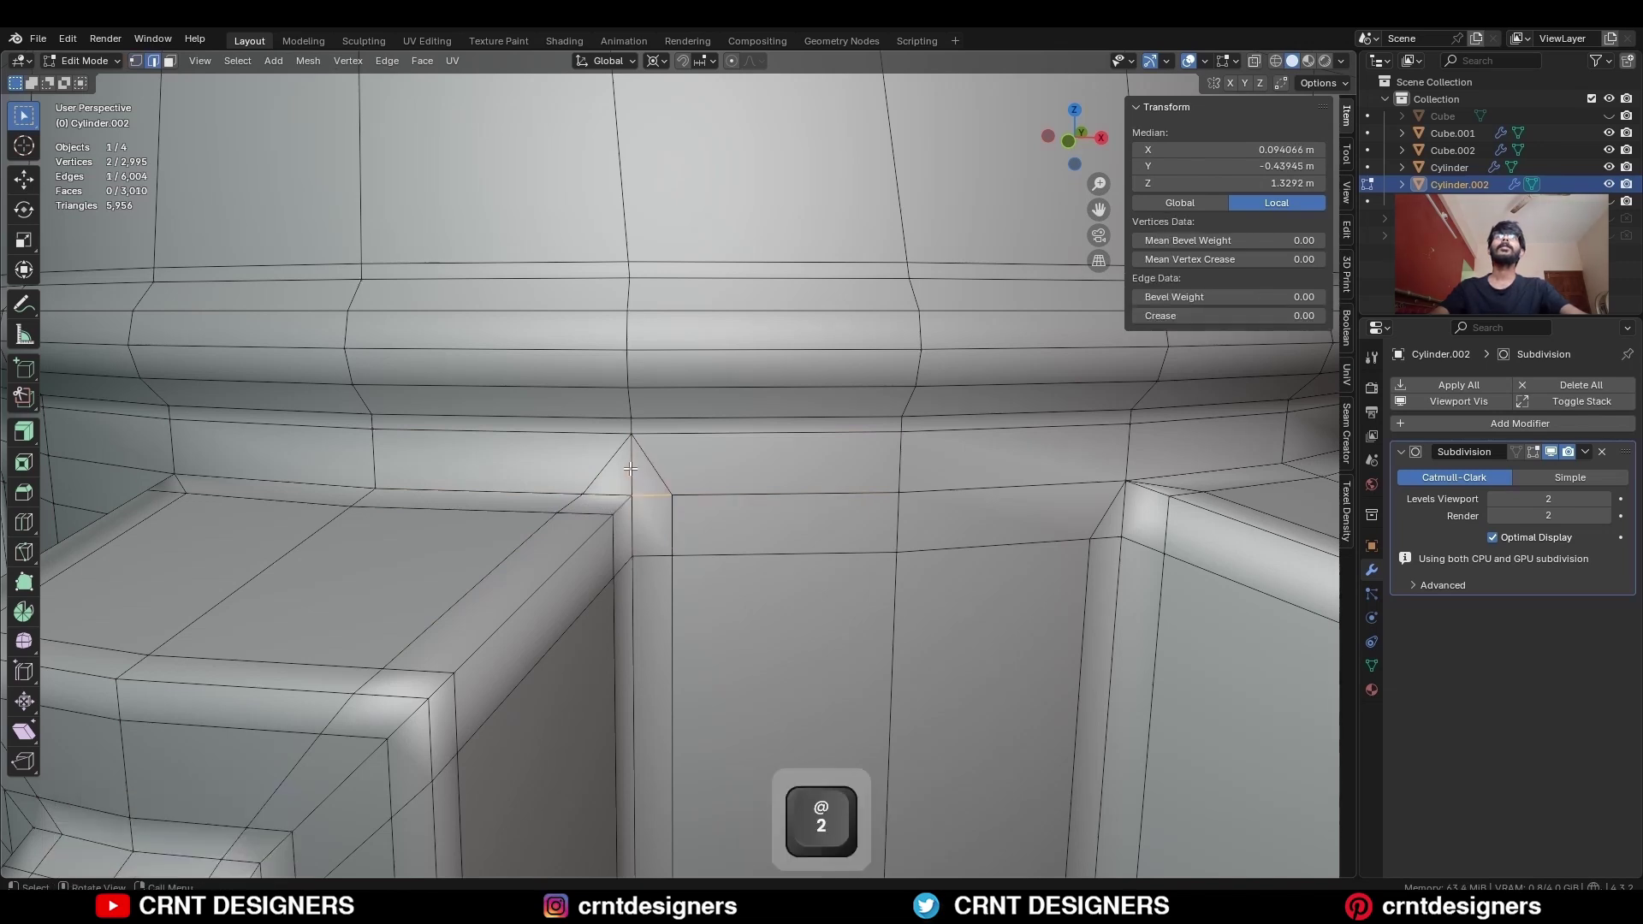
pyautogui.hotkey('ctrl', 'x')
pyautogui.press('Tab')
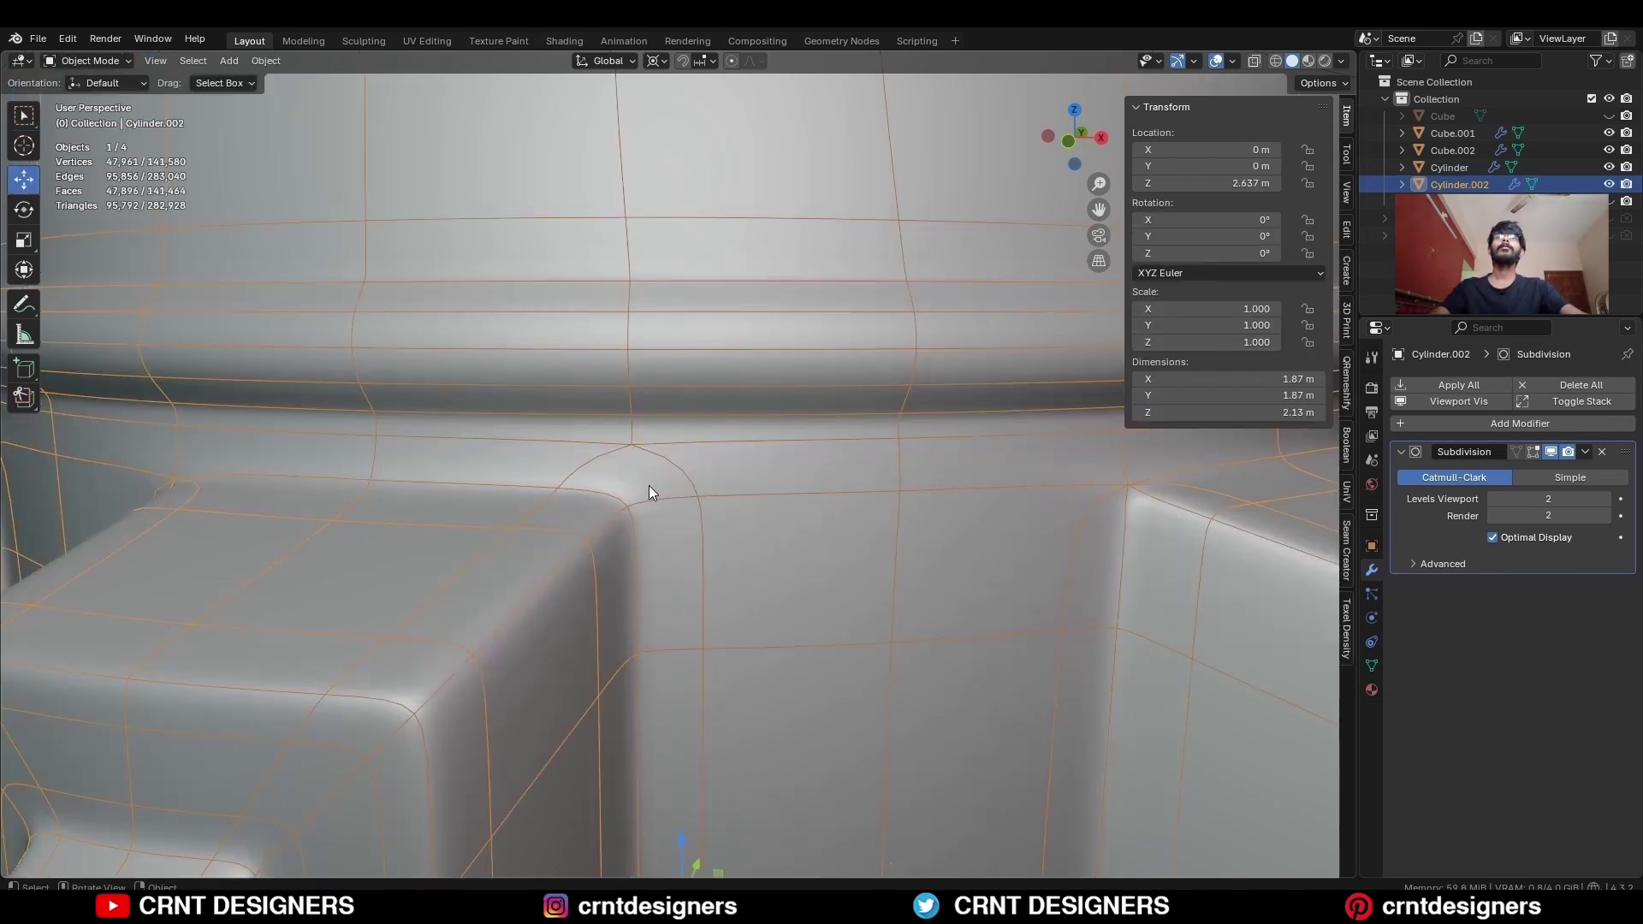
pyautogui.press('Tab')
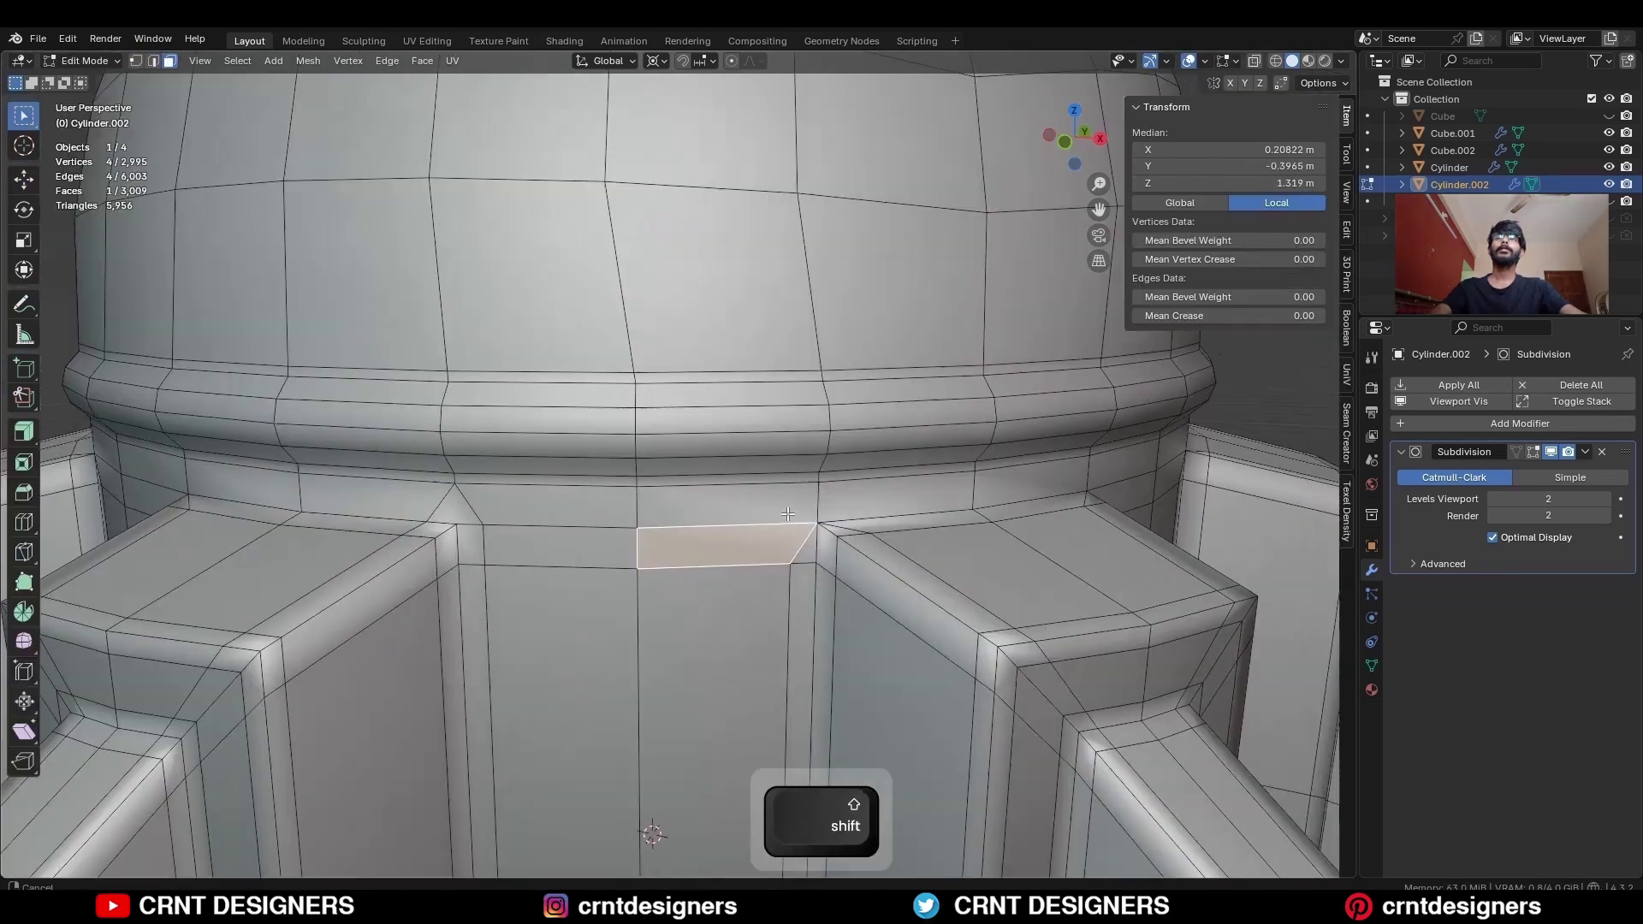
pyautogui.press('1')
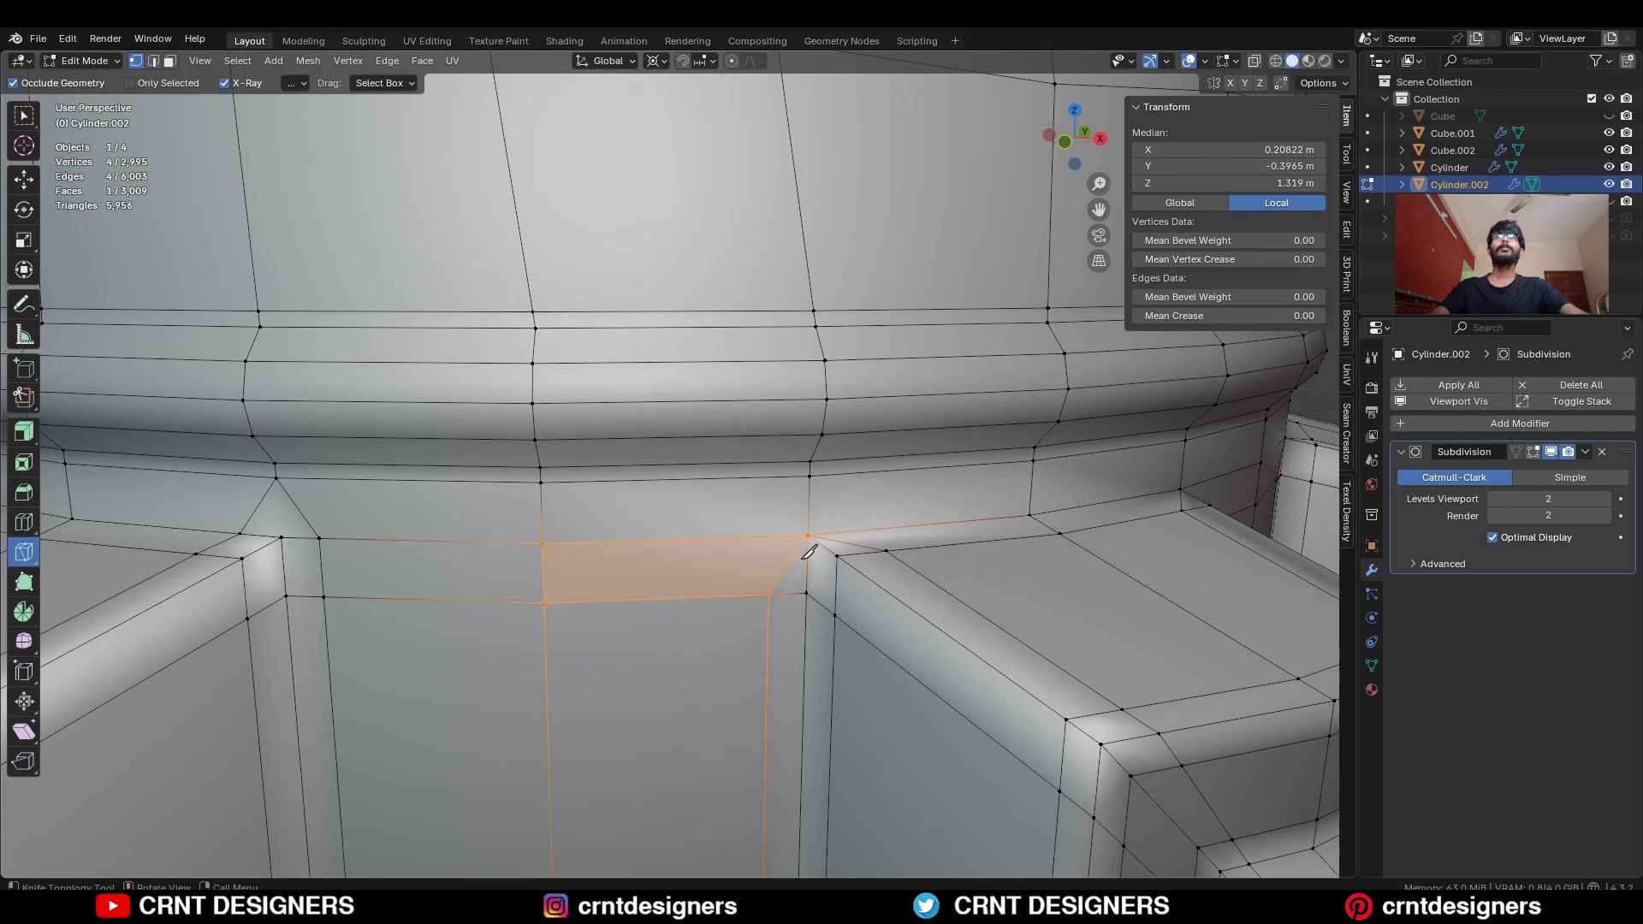
# Knife a Z-constrained vertical cut from a corner vertex up to the upper edge
pyautogui.click(769, 593)
pyautogui.press('z')
pyautogui.click(770, 478)
pyautogui.press('Return')
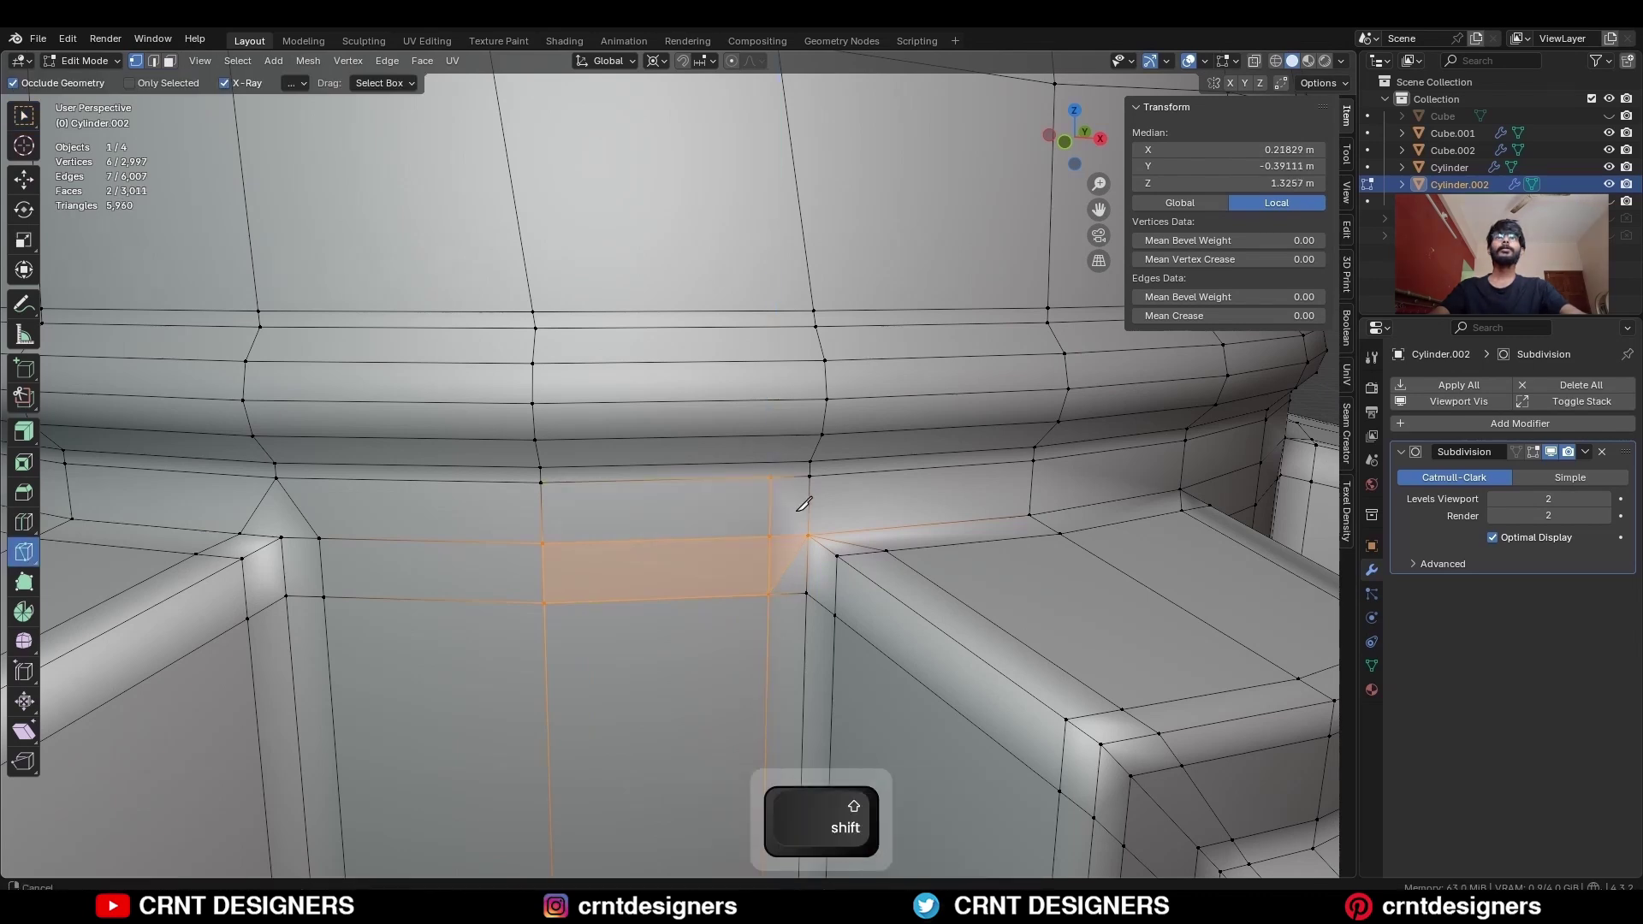
pyautogui.keyDown('shift'); pyautogui.moveTo(901, 544); pyautogui.dragTo(665, 609, button='middle'); pyautogui.keyUp('shift')
pyautogui.scroll(2, 637, 735)
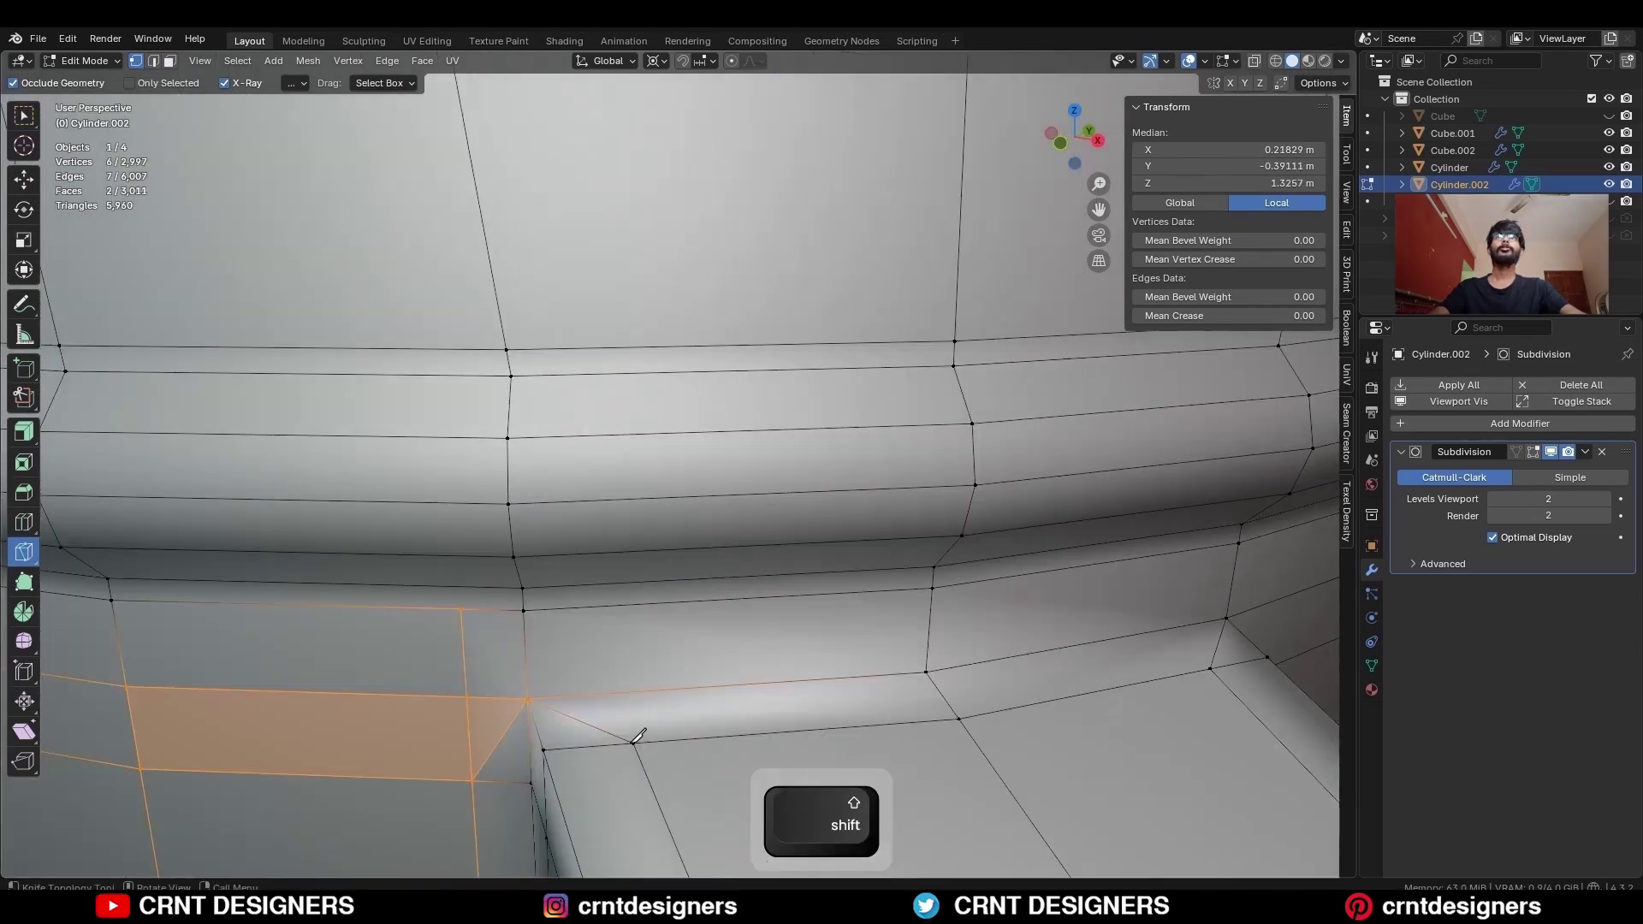
# Cut from the face edge to the corner, dissolve extra edges, then view the cap without overlays
pyautogui.click(607, 688)
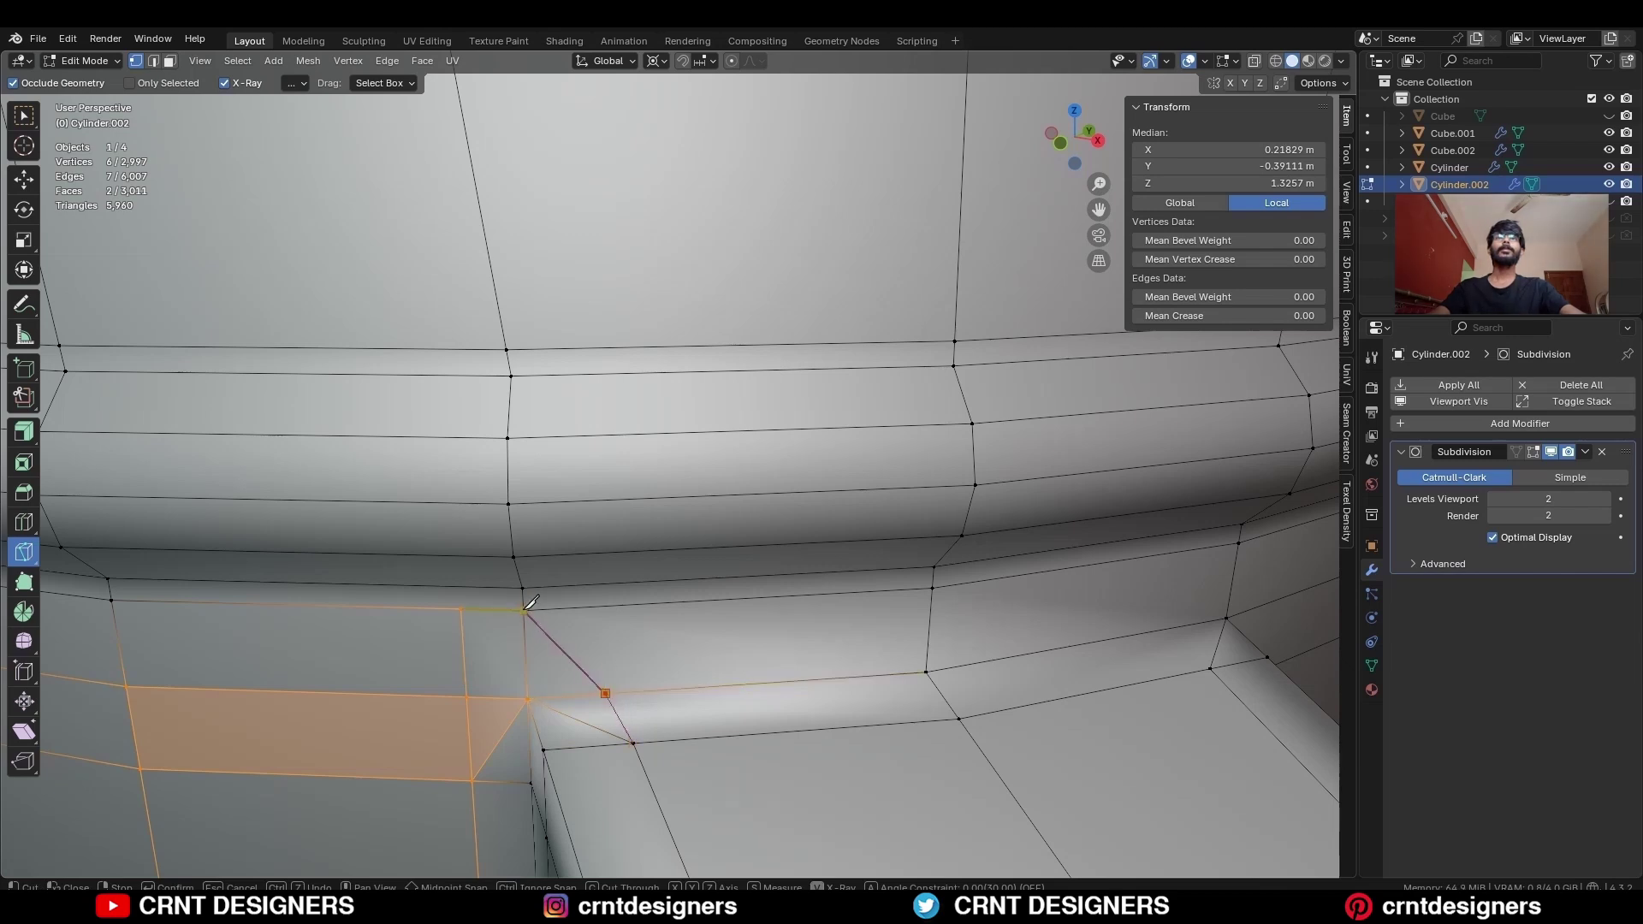
pyautogui.click(467, 697)
pyautogui.press('Return')
pyautogui.scroll(2, 599, 599)
pyautogui.hotkey('ctrl', 'x')
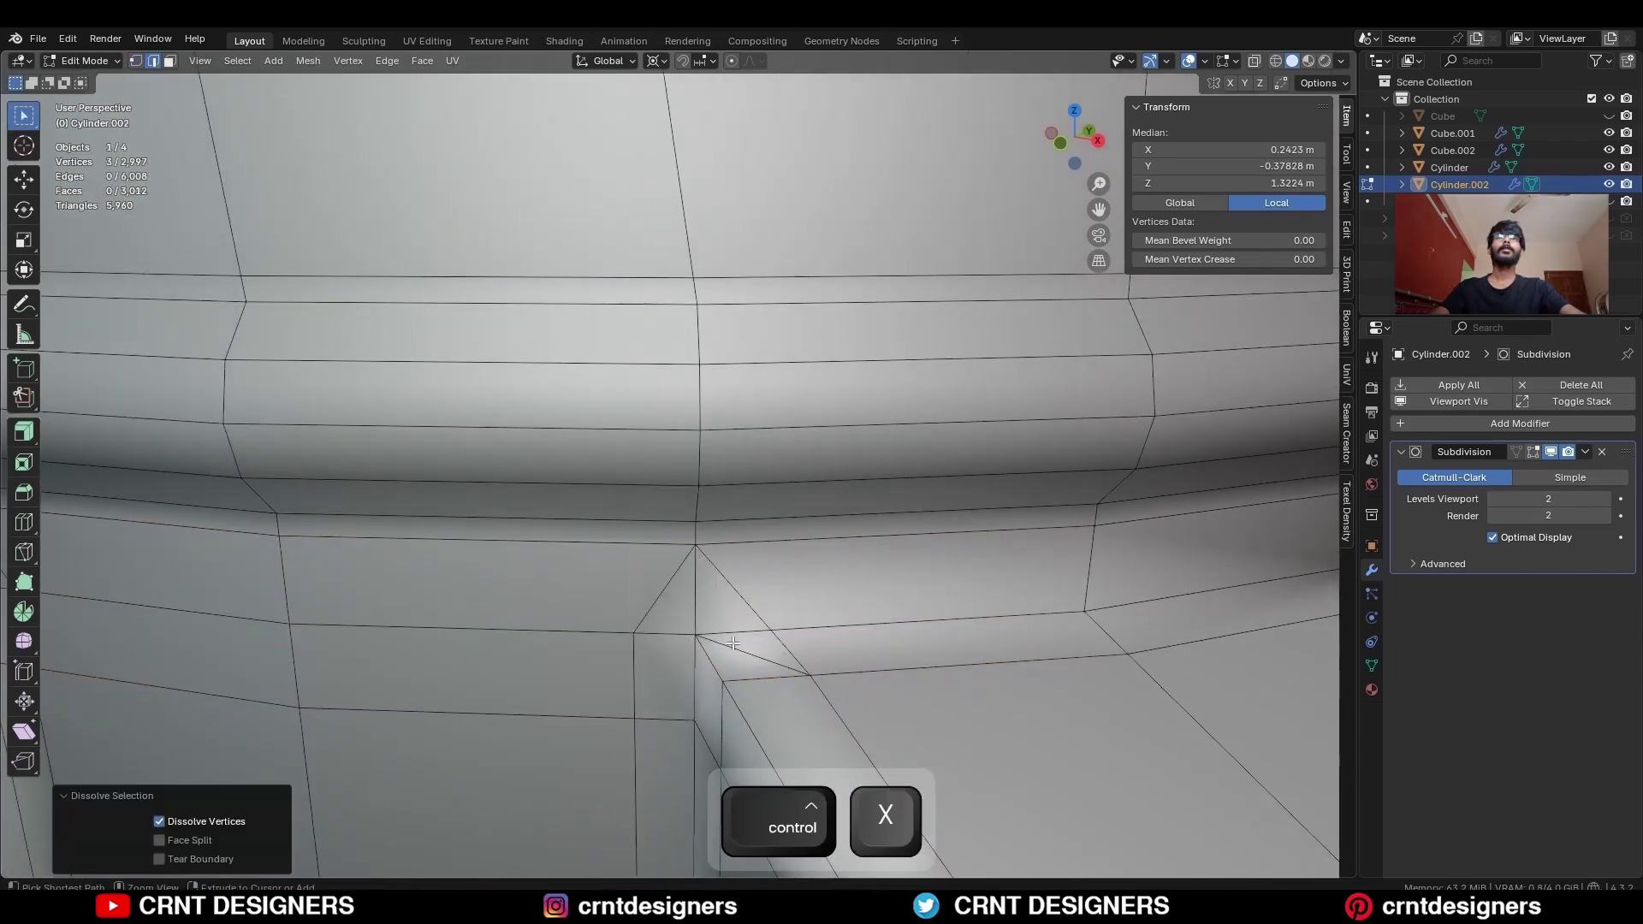
pyautogui.scroll(-4, 733, 643)
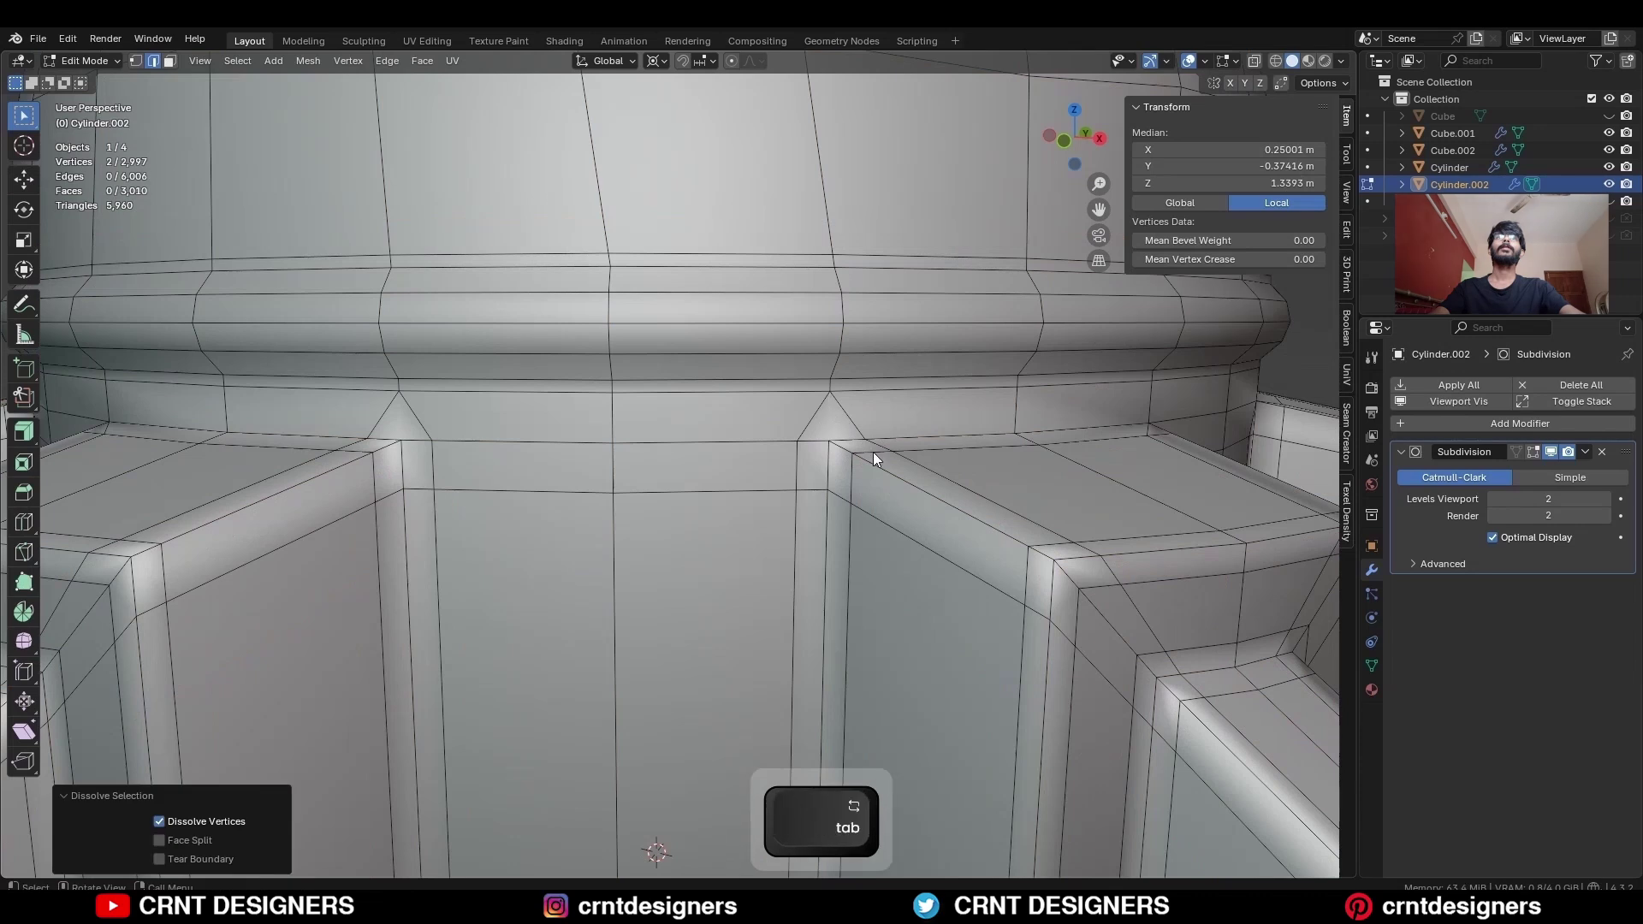
pyautogui.press('Tab')
pyautogui.hotkey('shift', 'alt', 'z')
pyautogui.moveTo(873, 452)
pyautogui.mouseDown(button='middle')
pyautogui.moveTo(942, 469)
pyautogui.moveTo(871, 471)
pyautogui.mouseUp(button='middle')
# Save the file and inspect the dome head isolated from above and front
pyautogui.hotkey('ctrl', 's')
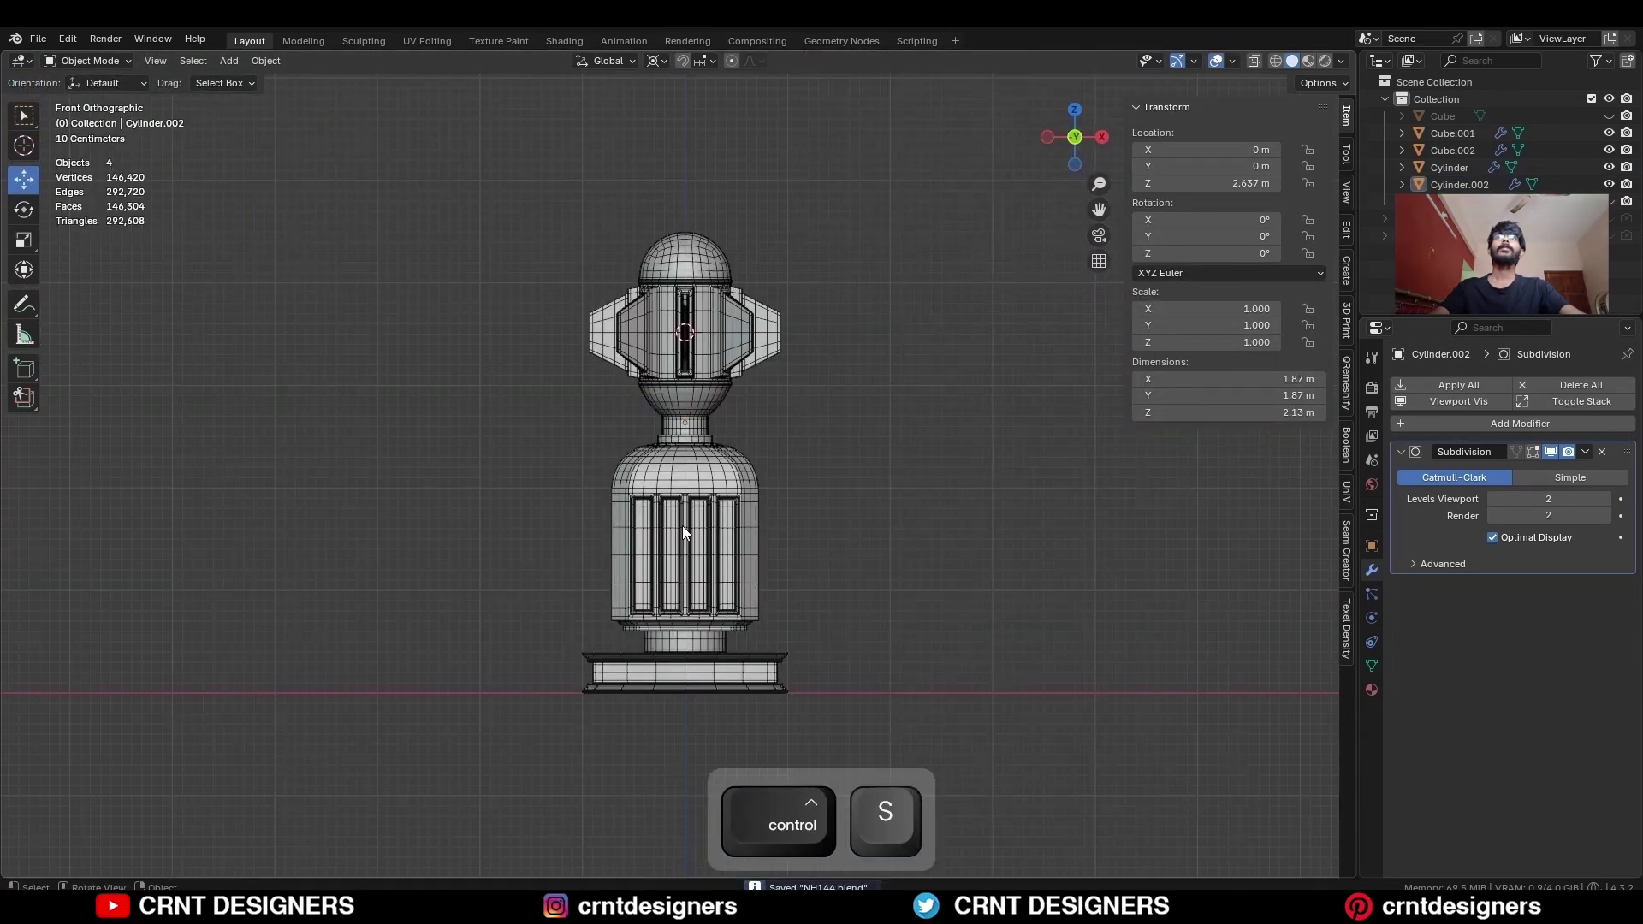
pyautogui.click(730, 394)
pyautogui.press('KP_Divide')
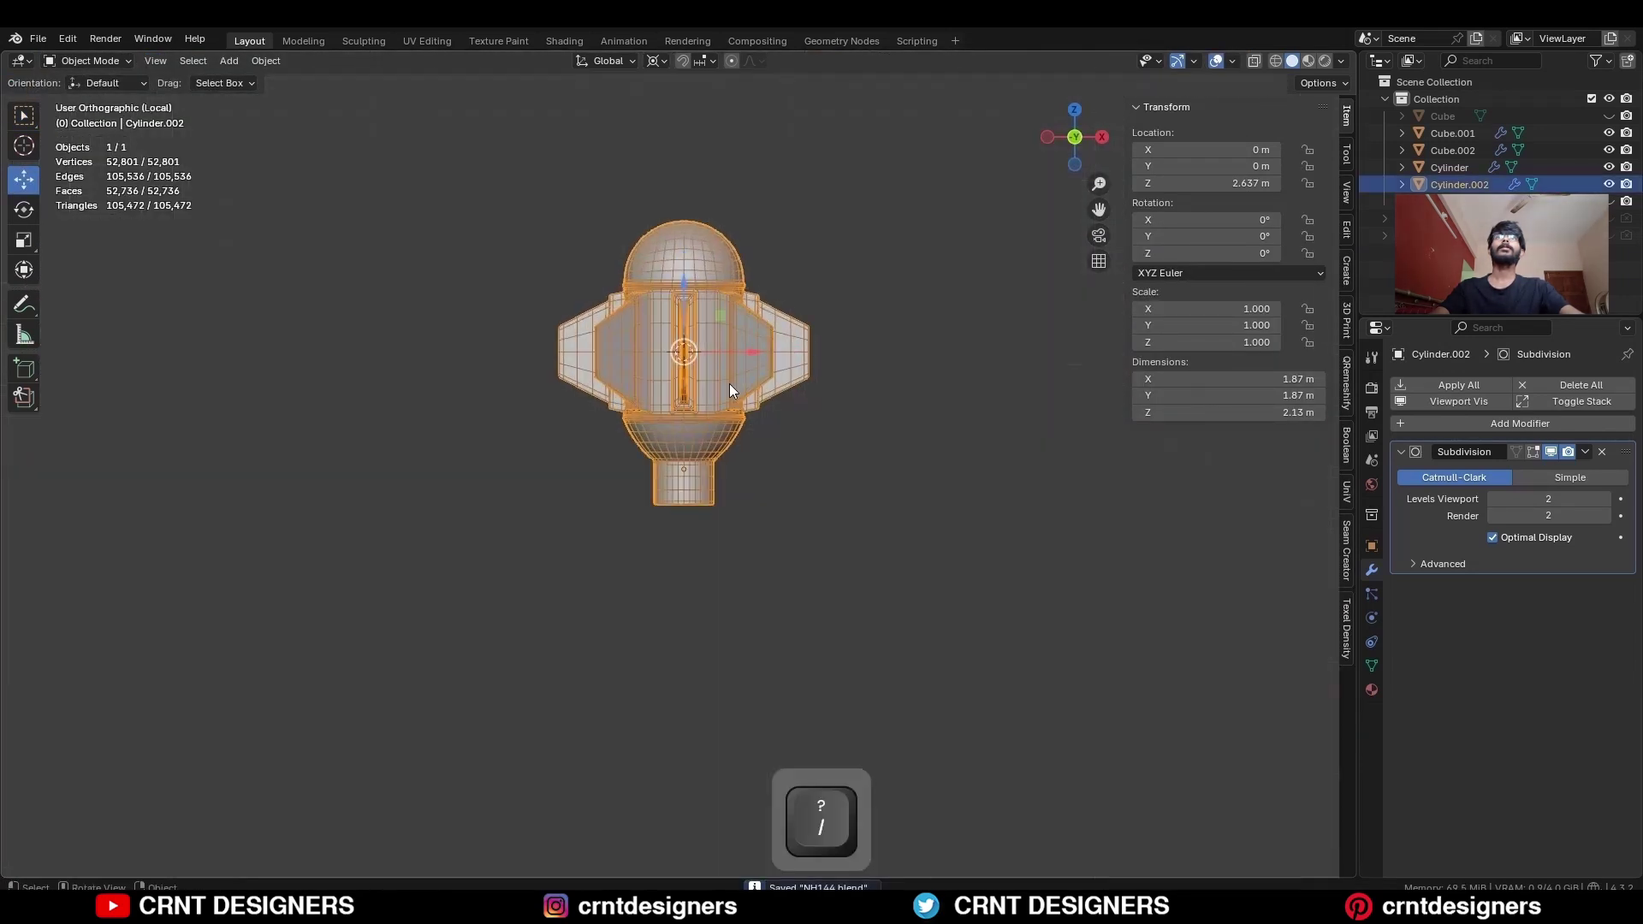
pyautogui.hotkey('shift', 'alt', 'z')
pyautogui.press('w')
pyautogui.moveTo(712, 442)
pyautogui.mouseDown(button='middle')
pyautogui.moveTo(766, 436)
pyautogui.moveTo(561, 484)
pyautogui.moveTo(539, 696)
pyautogui.moveTo(776, 648)
pyautogui.moveTo(691, 460)
pyautogui.mouseUp(button='middle')
pyautogui.hotkey('shift', 'alt', 'z')
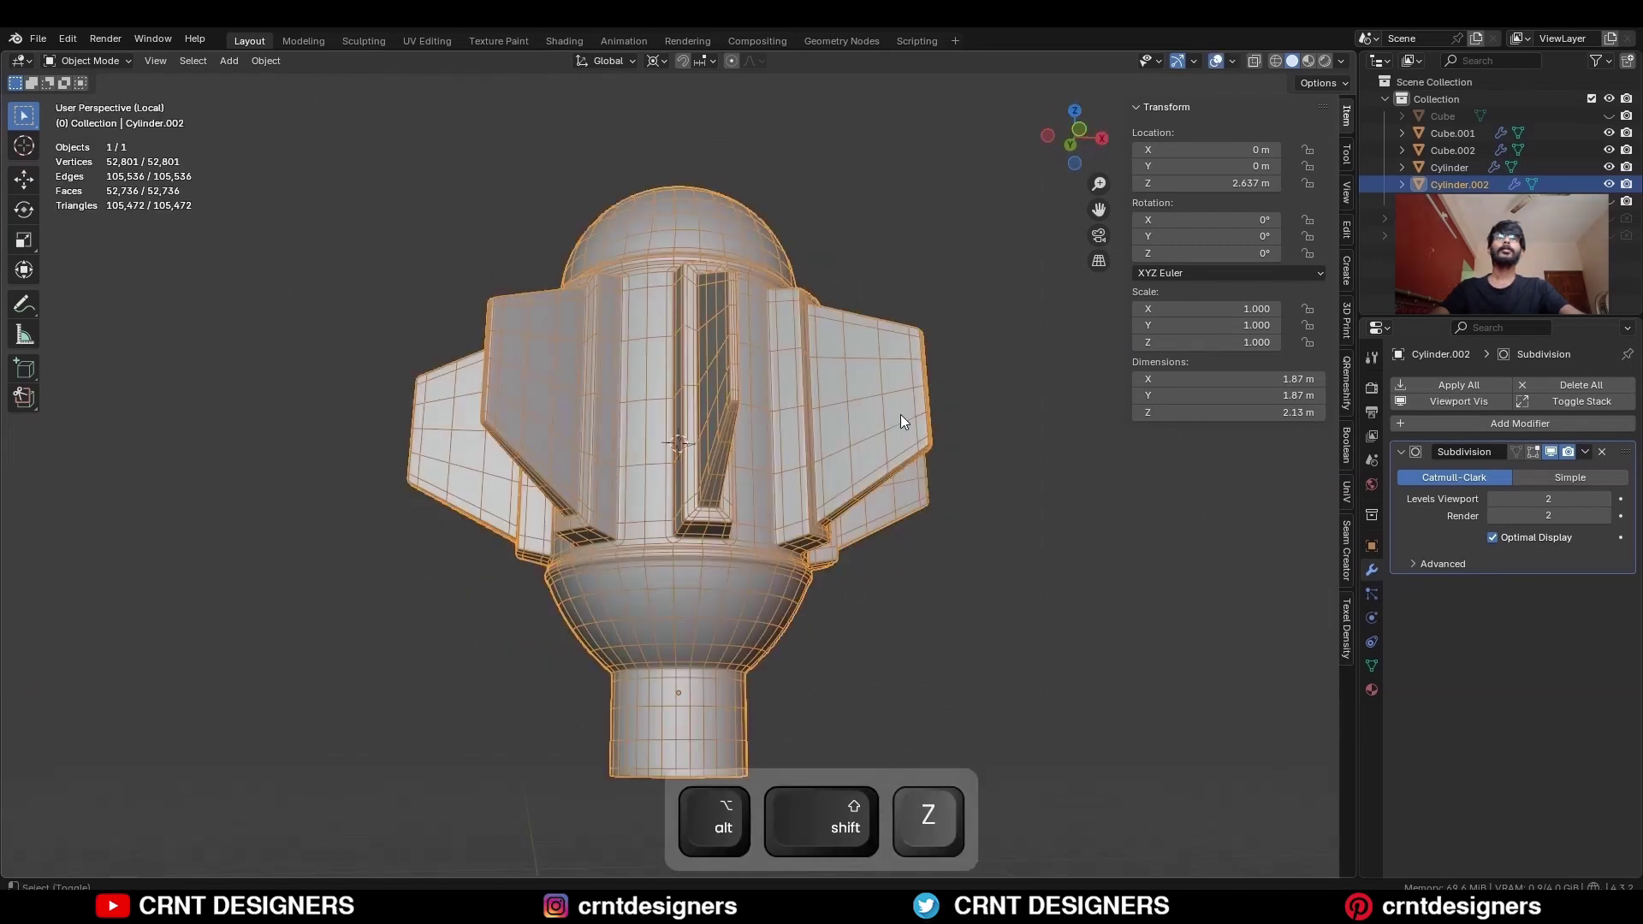
pyautogui.click(1079, 130)
pyautogui.scroll(-4, 868, 487)
pyautogui.press('KP_Divide')
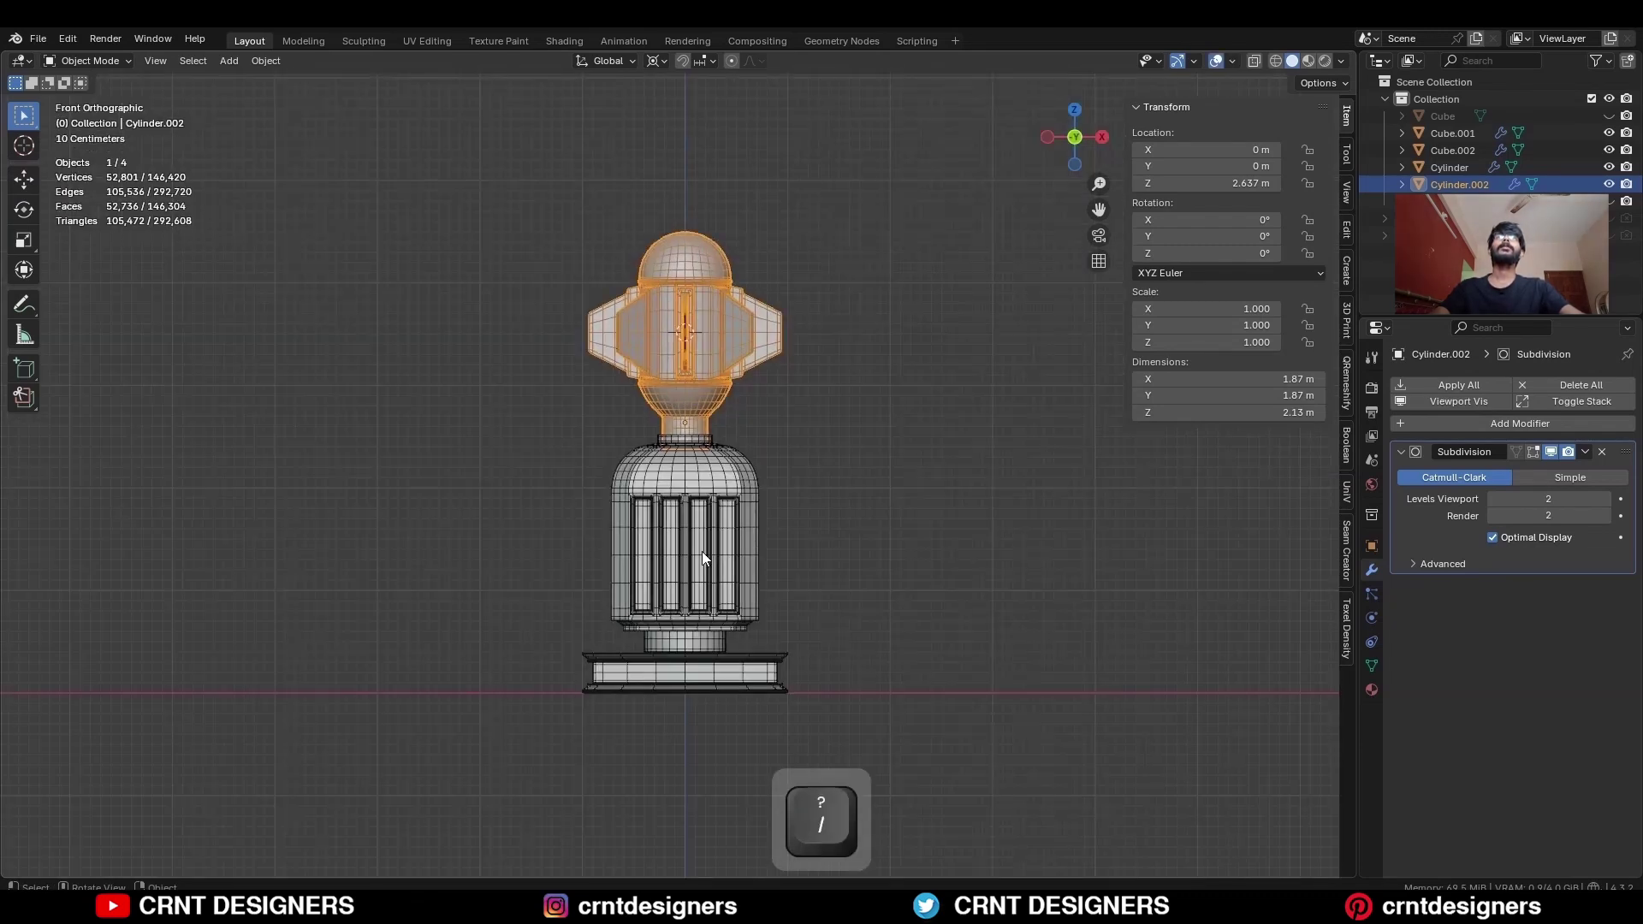
# Isolate the paneled body Cube.002 and orbit it with overlays hidden
pyautogui.click(701, 551)
pyautogui.press('KP_Divide')
pyautogui.moveTo(701, 551); pyautogui.dragTo(685, 467, button='middle')
pyautogui.scroll(-4, 769, 557)
pyautogui.hotkey('shift', 'alt', 'z')
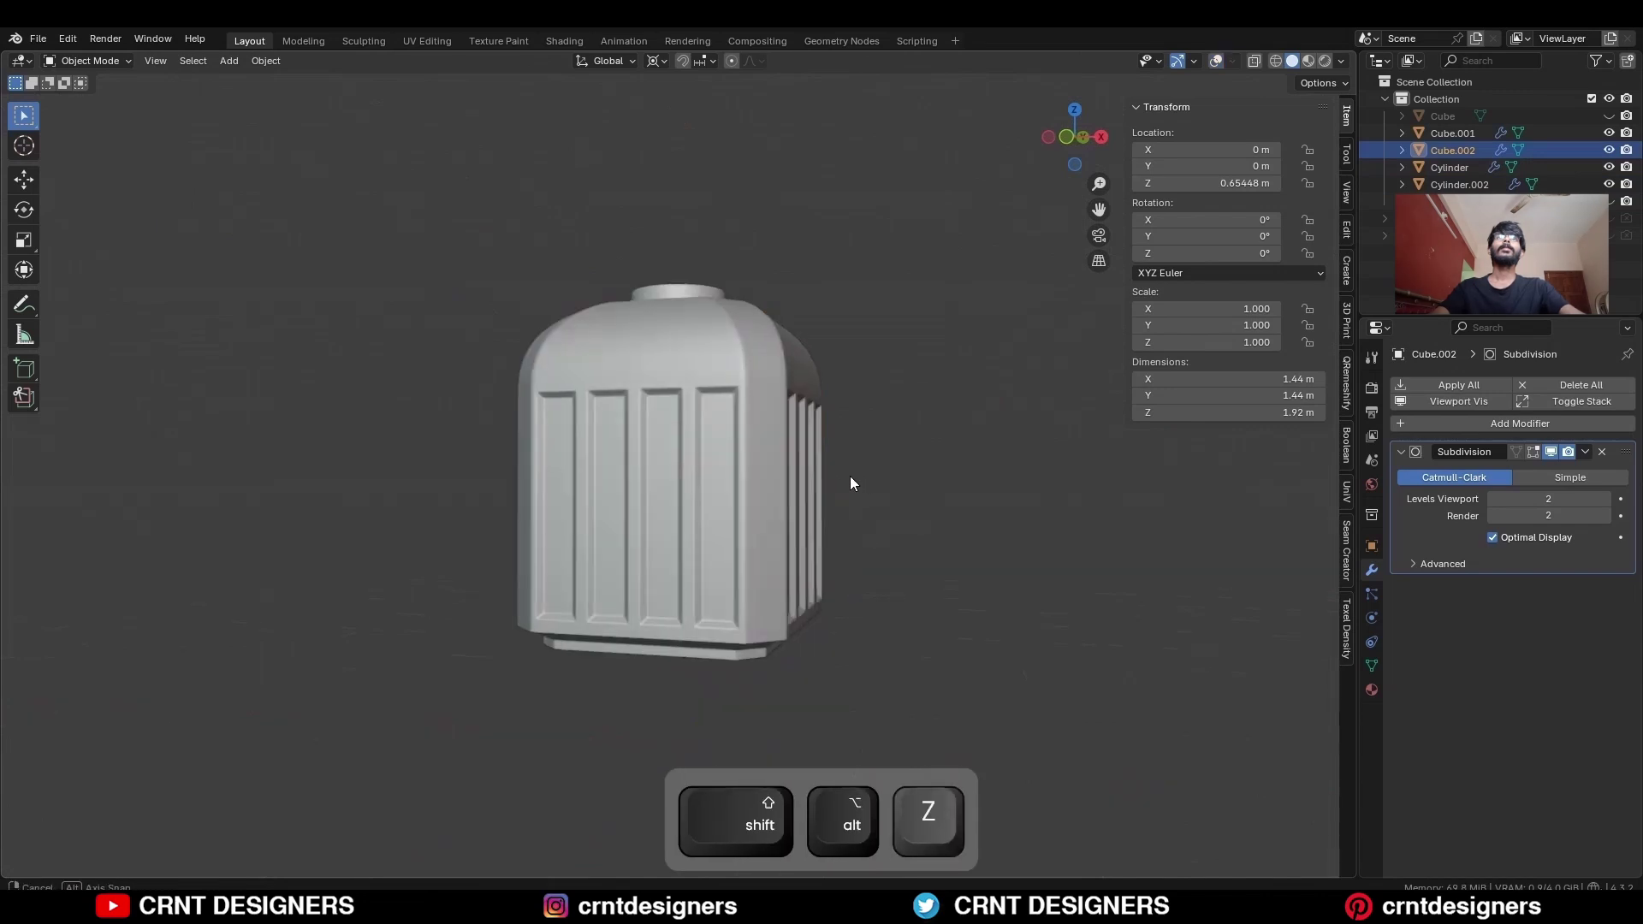